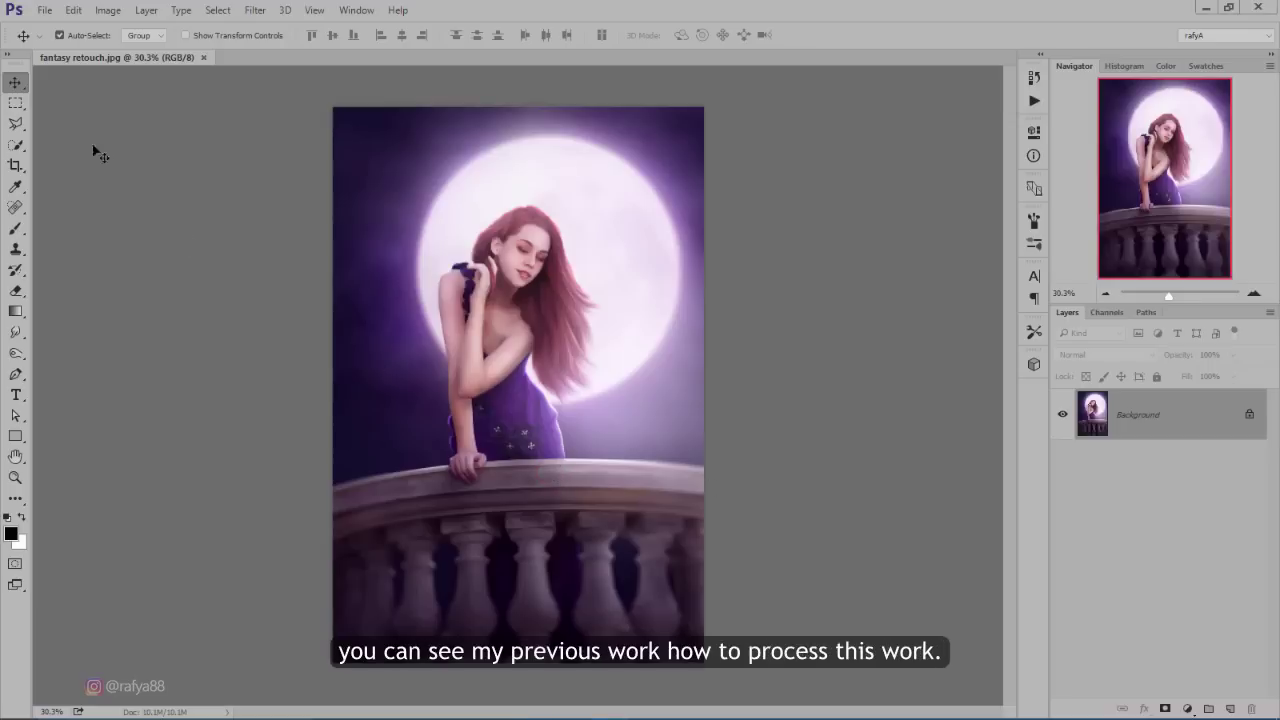
- Open the File menu while the fantasy retouch.jpg moon-girl artwork is open
click(44, 10)
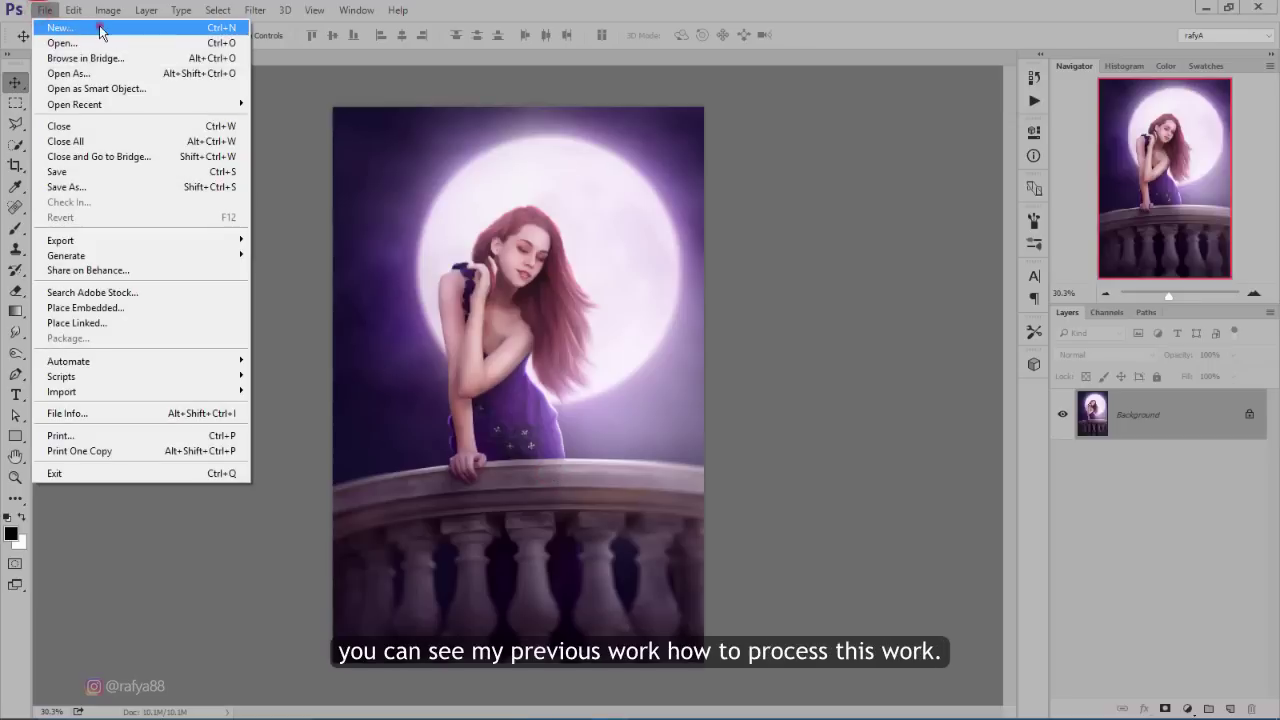
- Create a new white document named BOOK, 1600 × 2560 pixels at 300 ppi
click(100, 30)
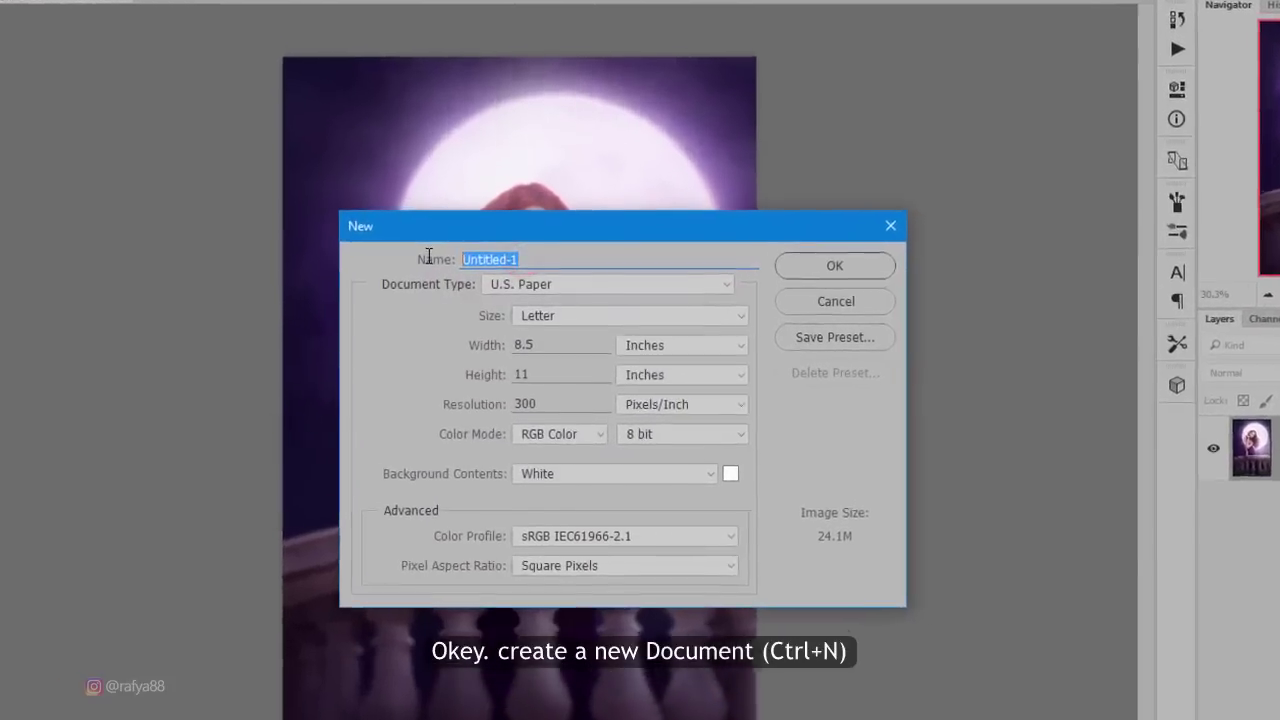
text(BOOK)
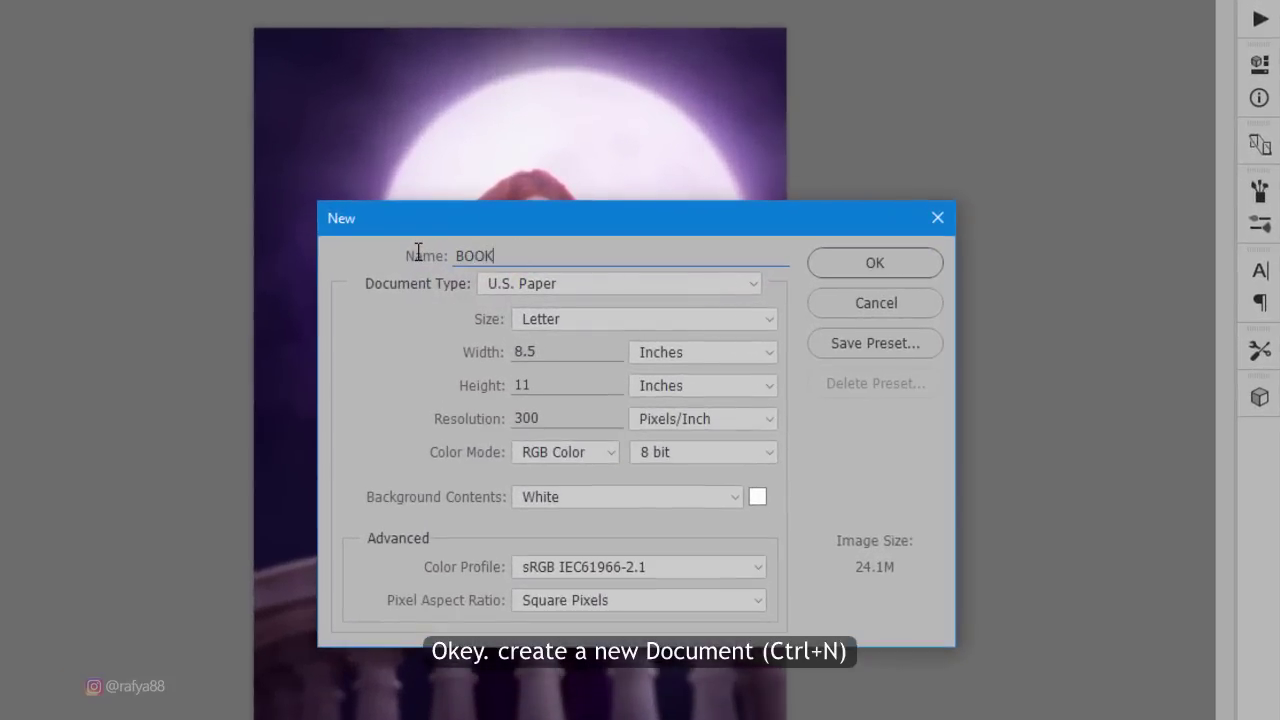
click(690, 356)
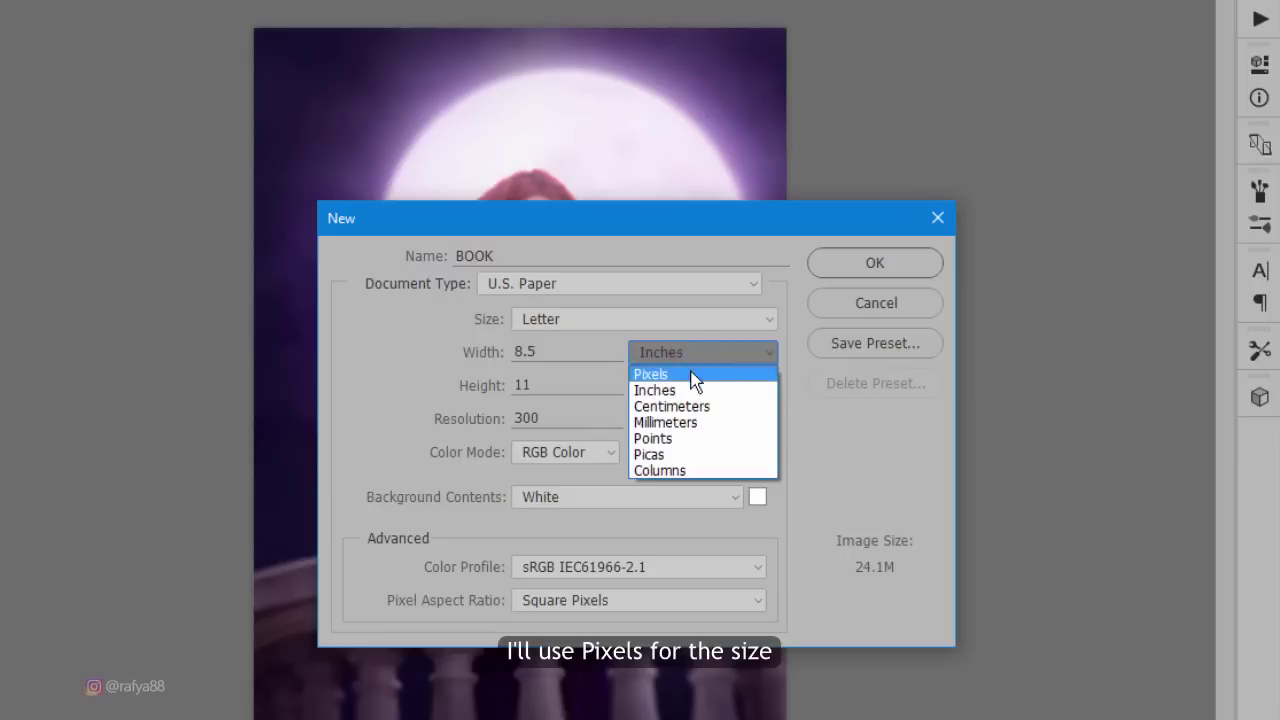
click(690, 374)
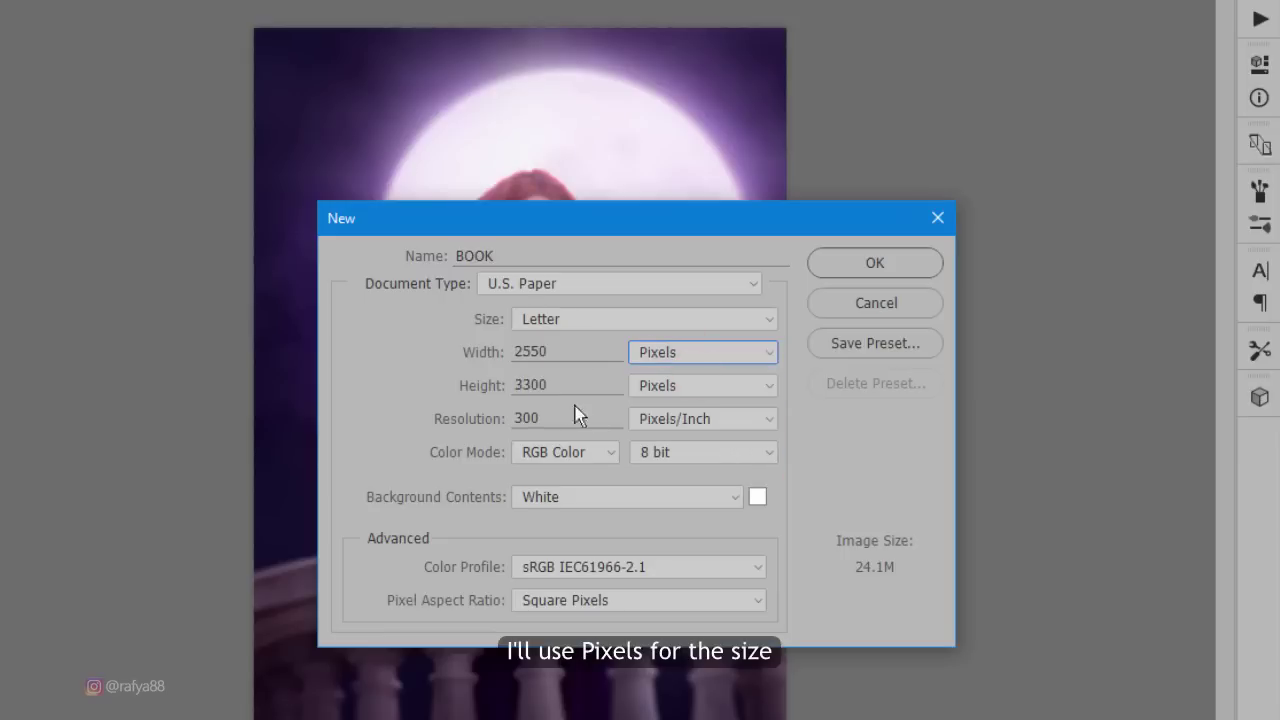
drag(577, 352, 485, 352)
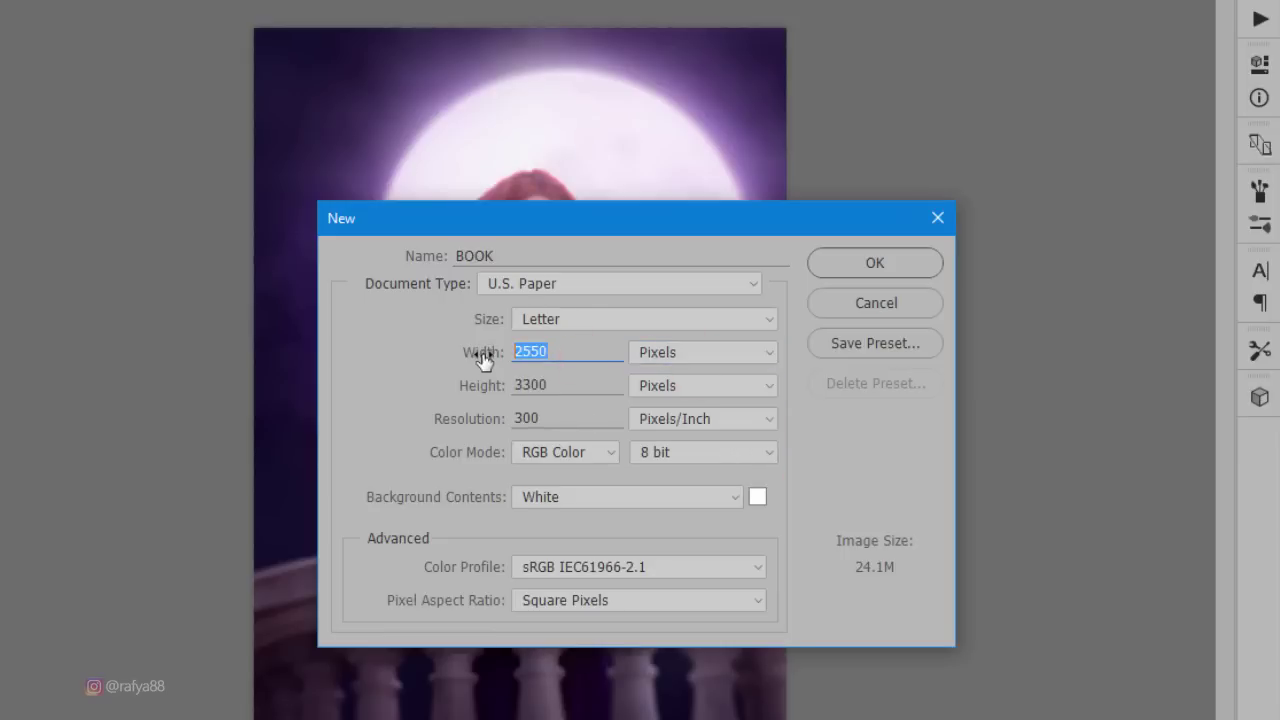
text(1600)
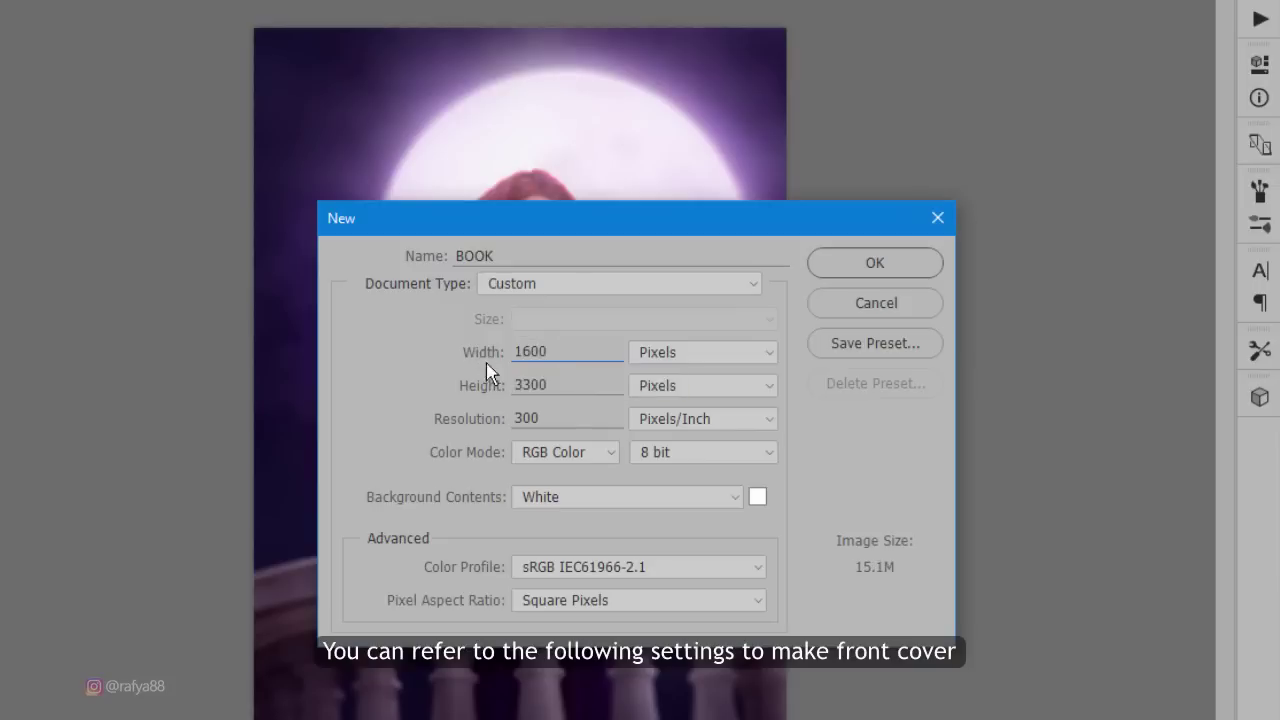
drag(555, 386, 496, 385)
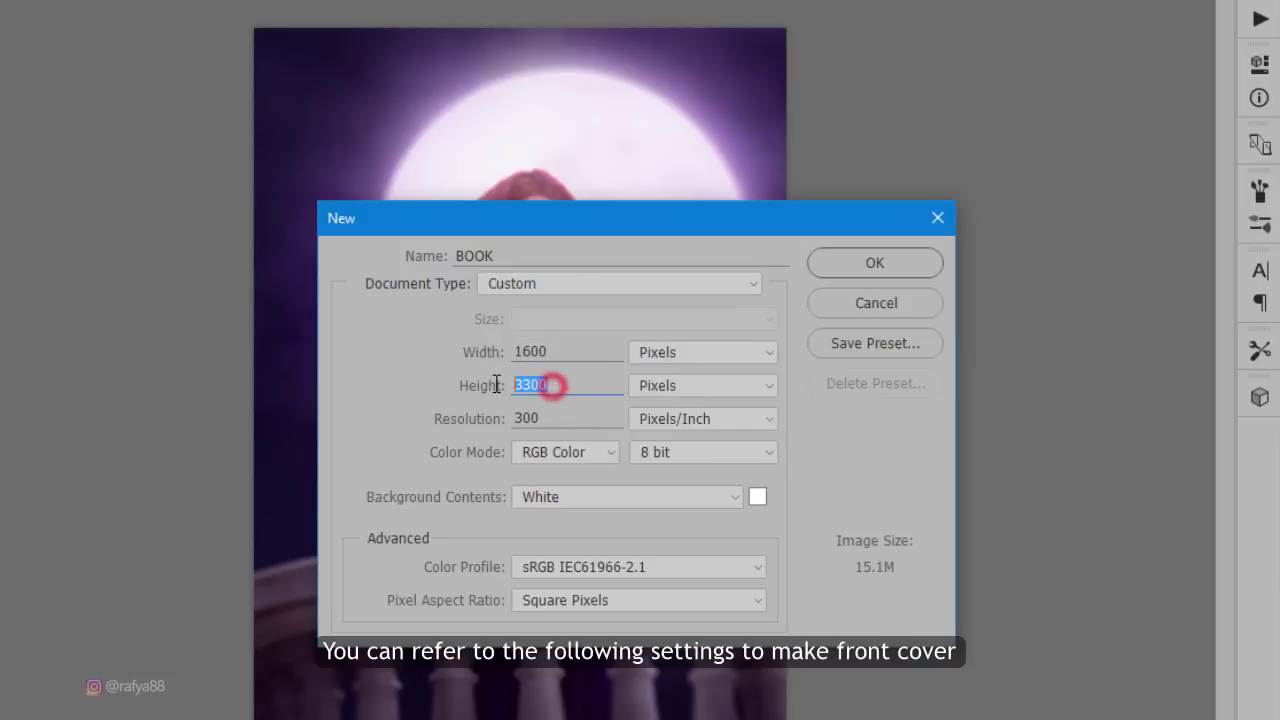
text(2560)
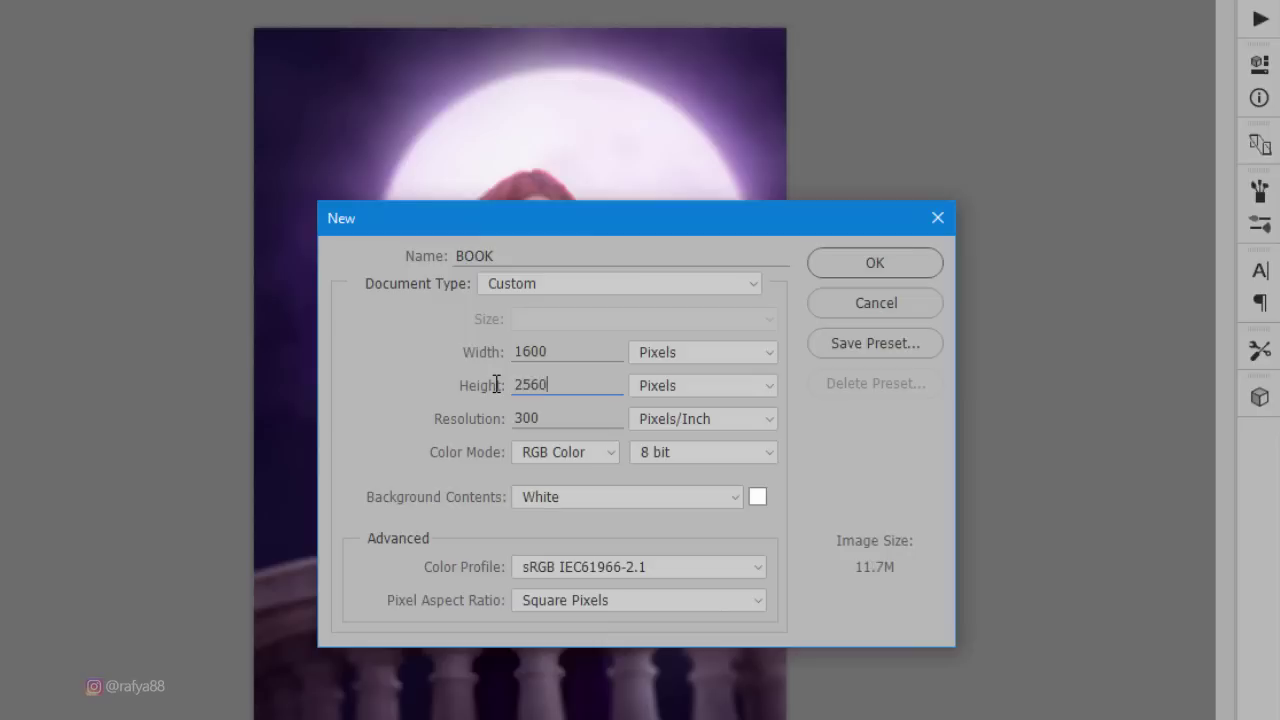
drag(550, 418, 484, 420)
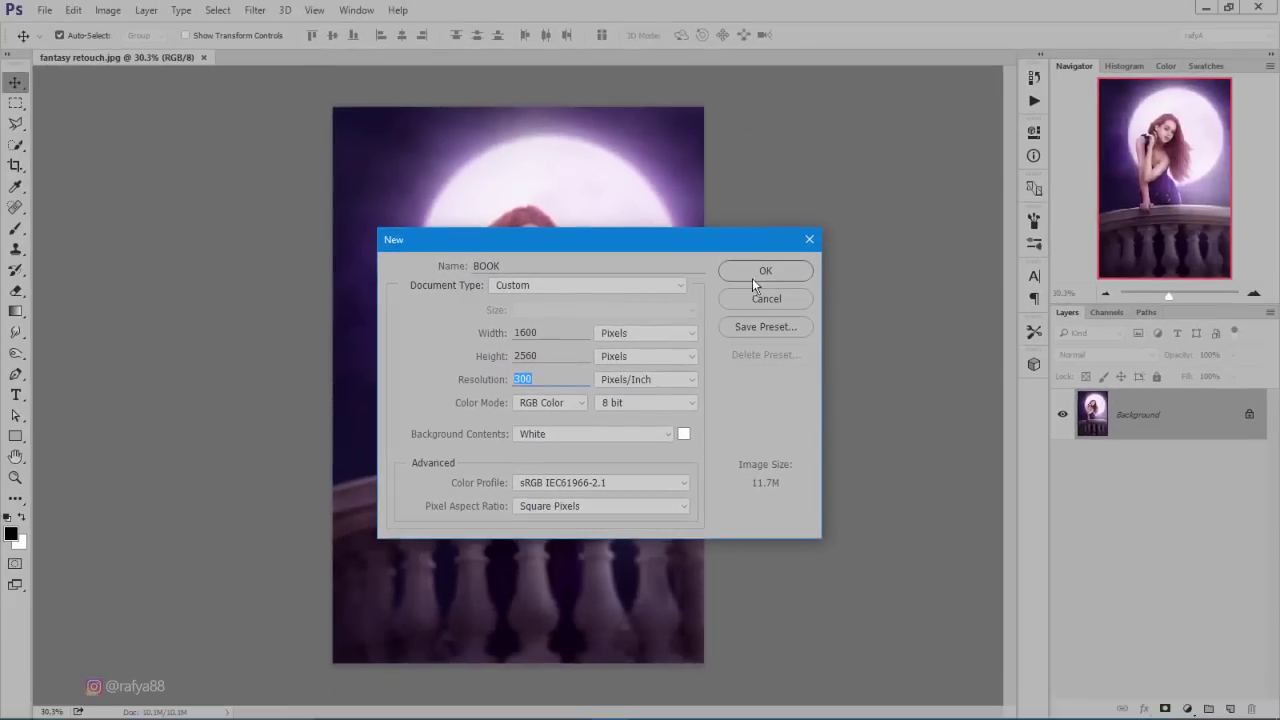
click(755, 276)
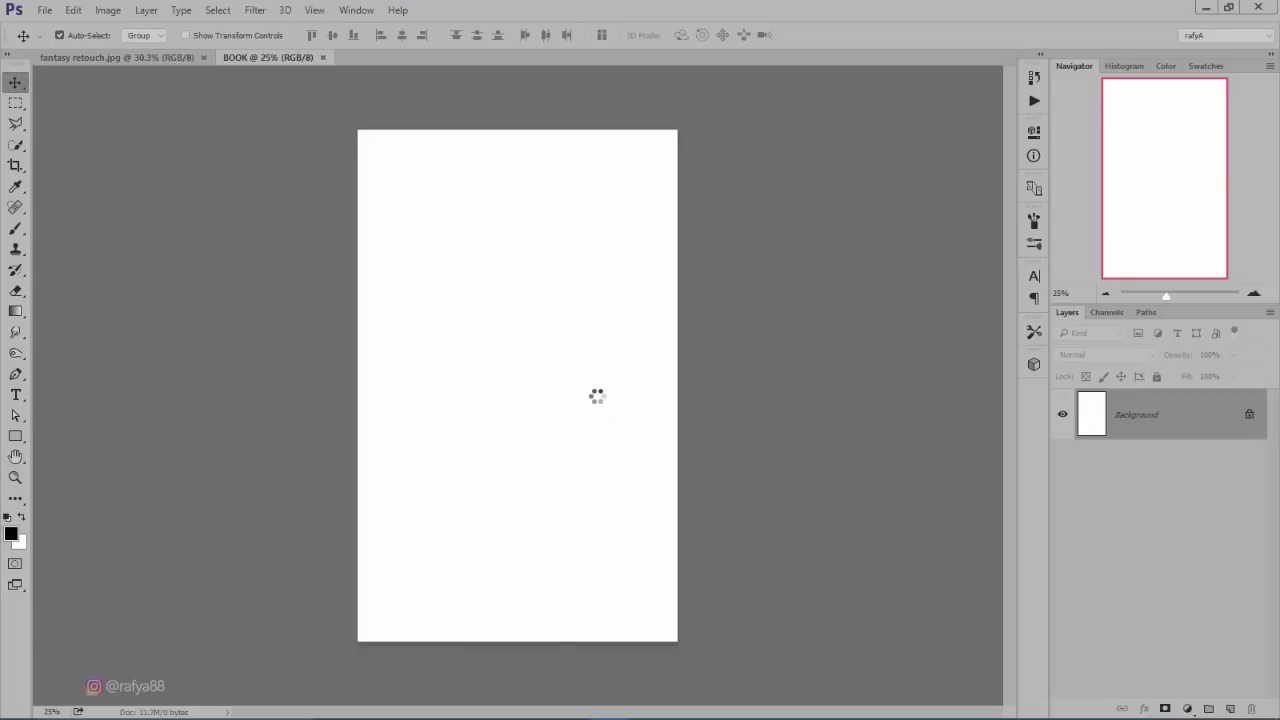
- Unlock the background and widen the canvas to 3400 pixels, anchored middle-right
click(1248, 416)
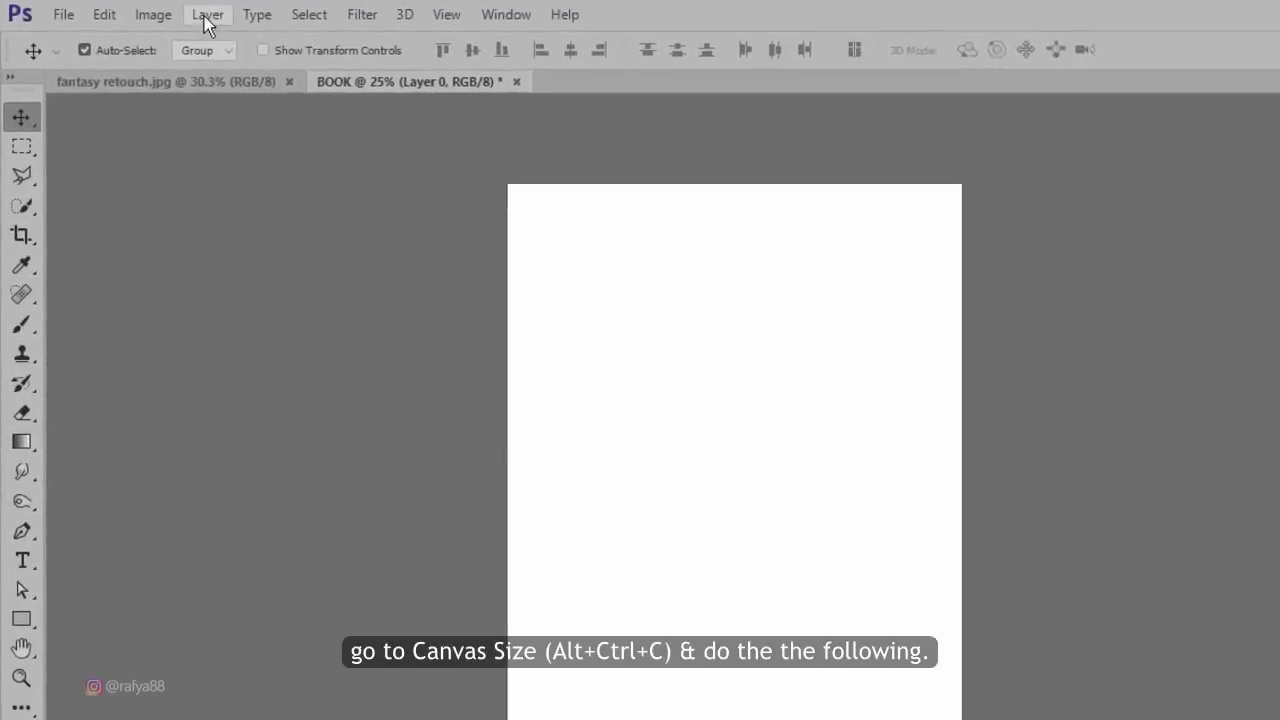
click(108, 10)
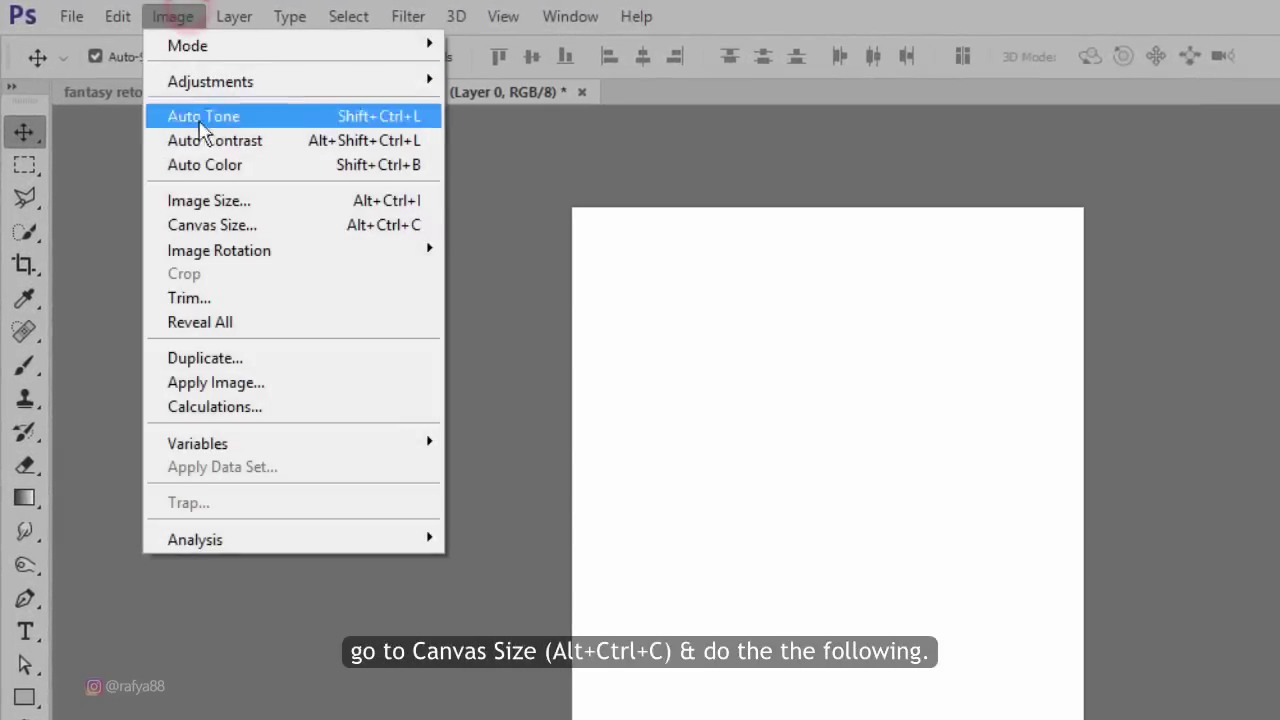
click(273, 233)
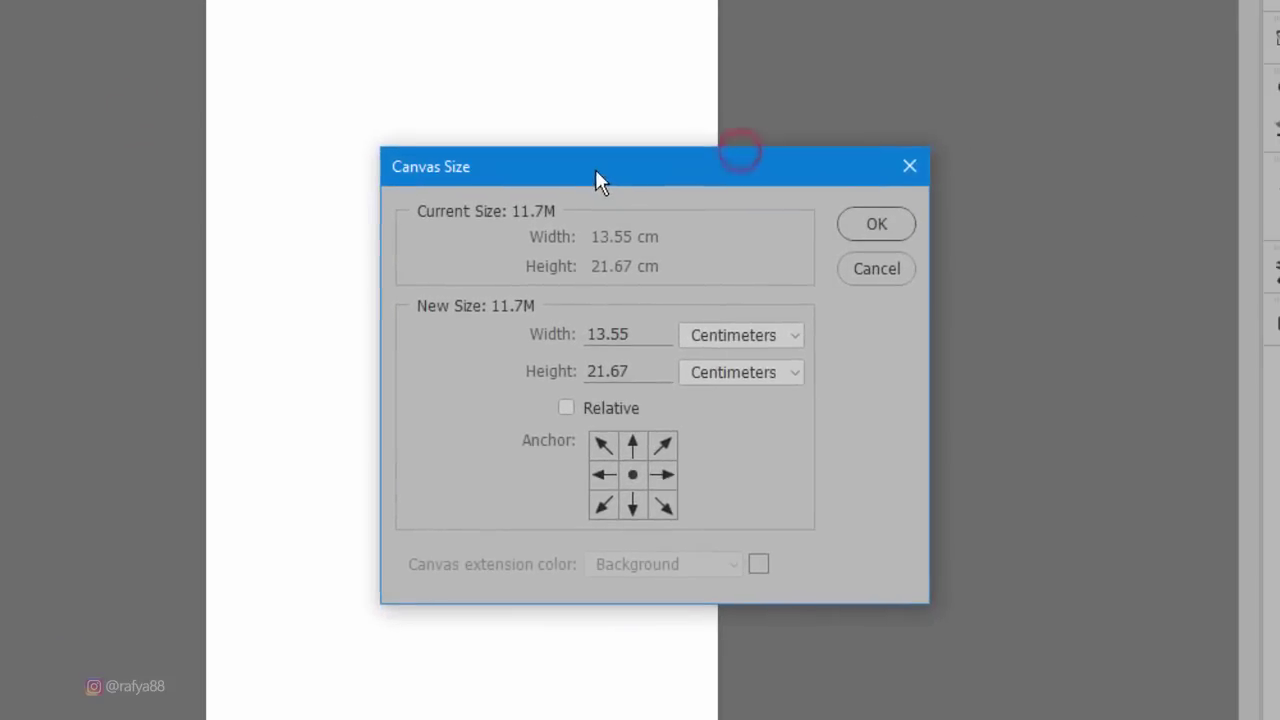
click(742, 334)
click(714, 372)
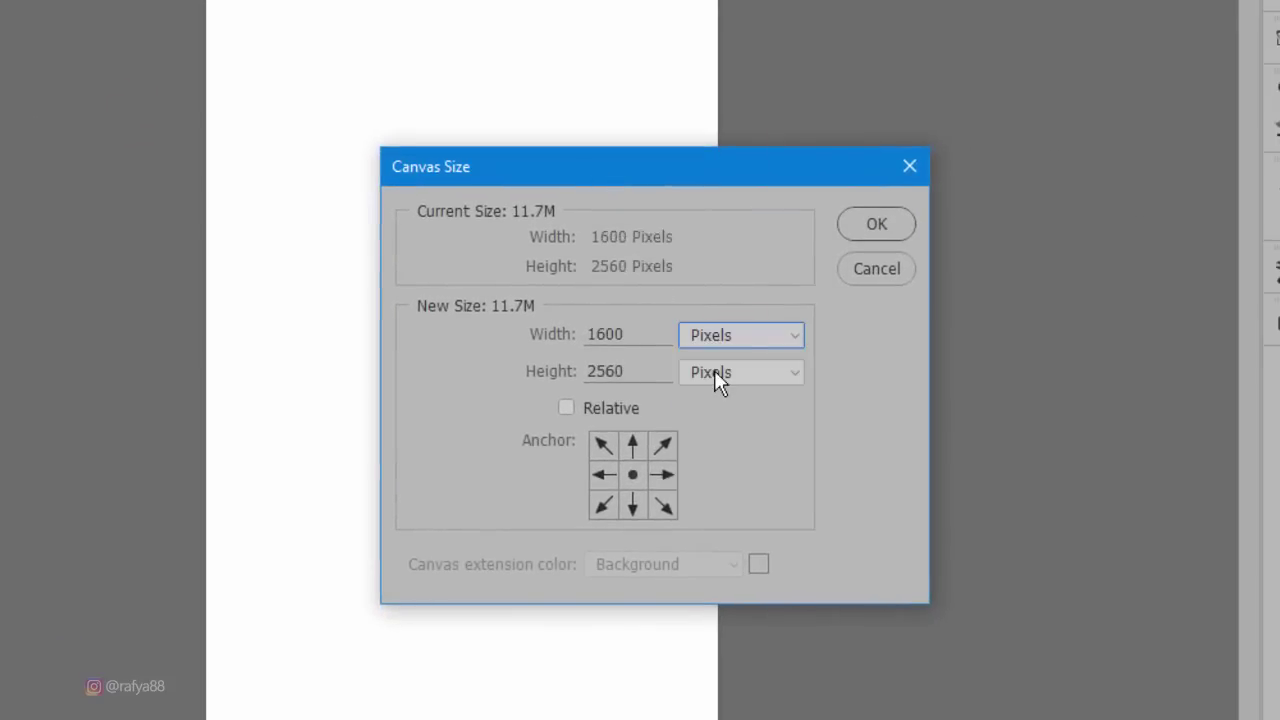
click(665, 474)
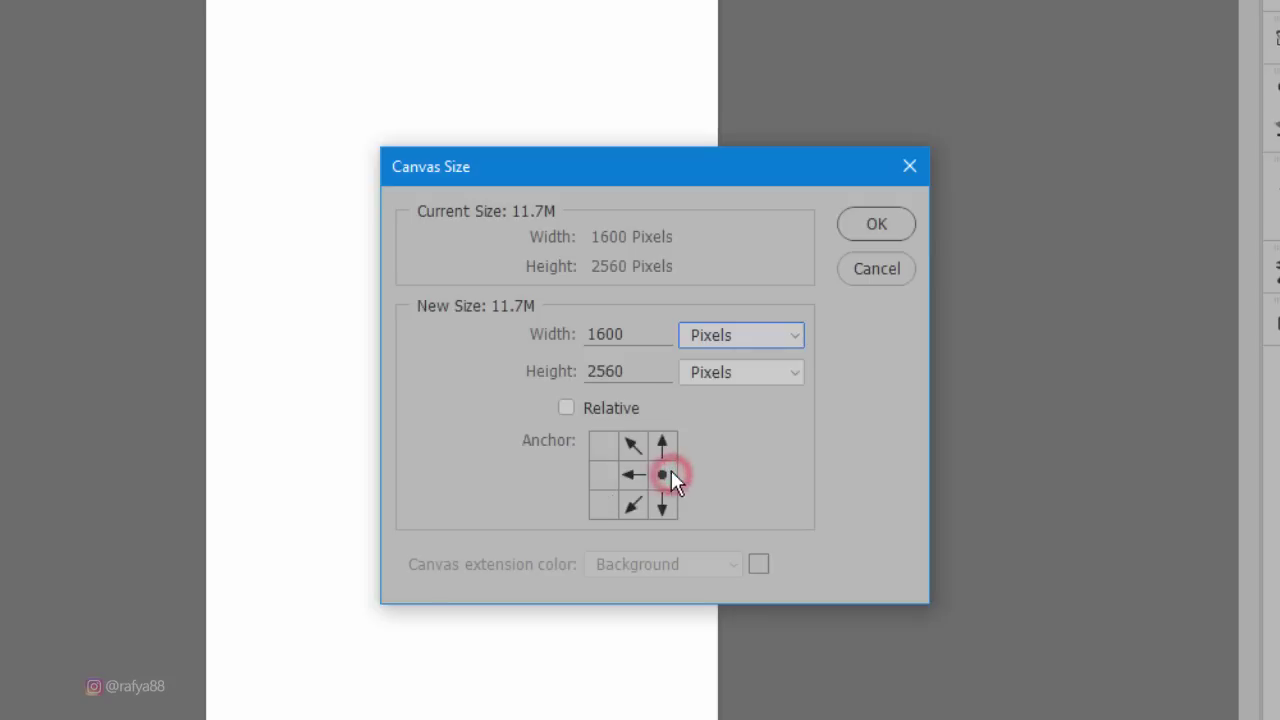
double_click(634, 333)
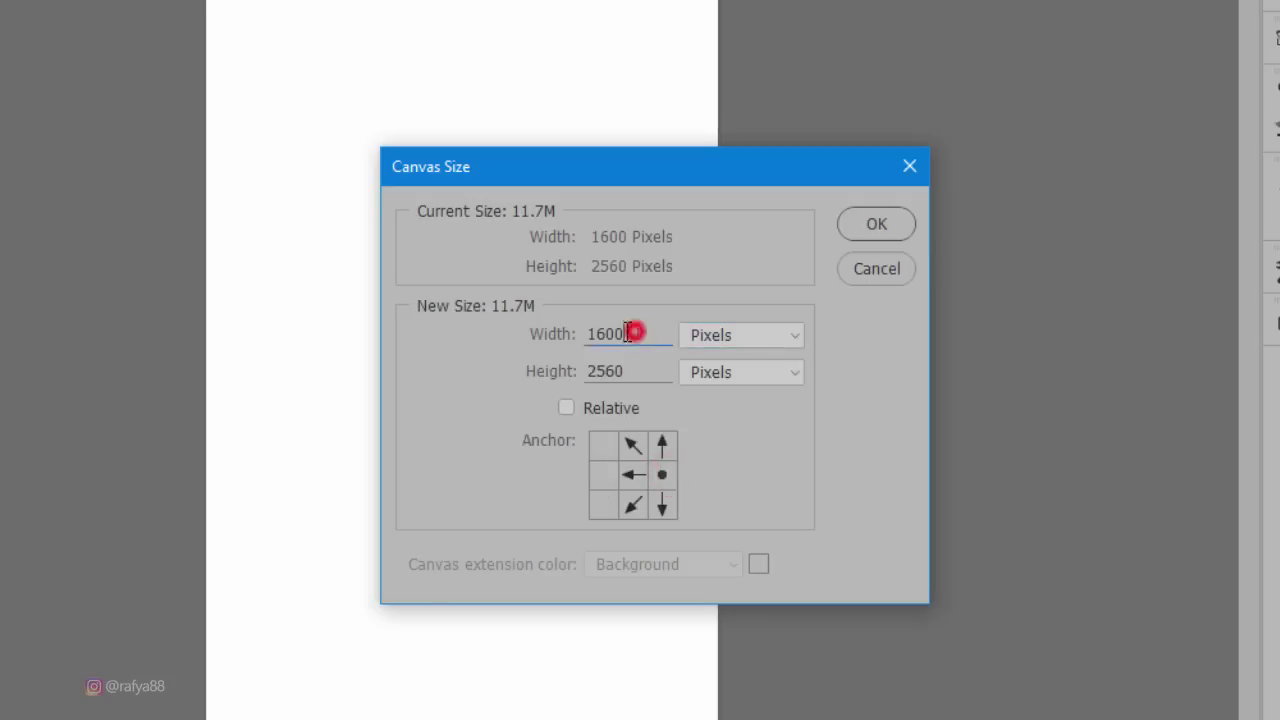
text(3400)
double_click(630, 334)
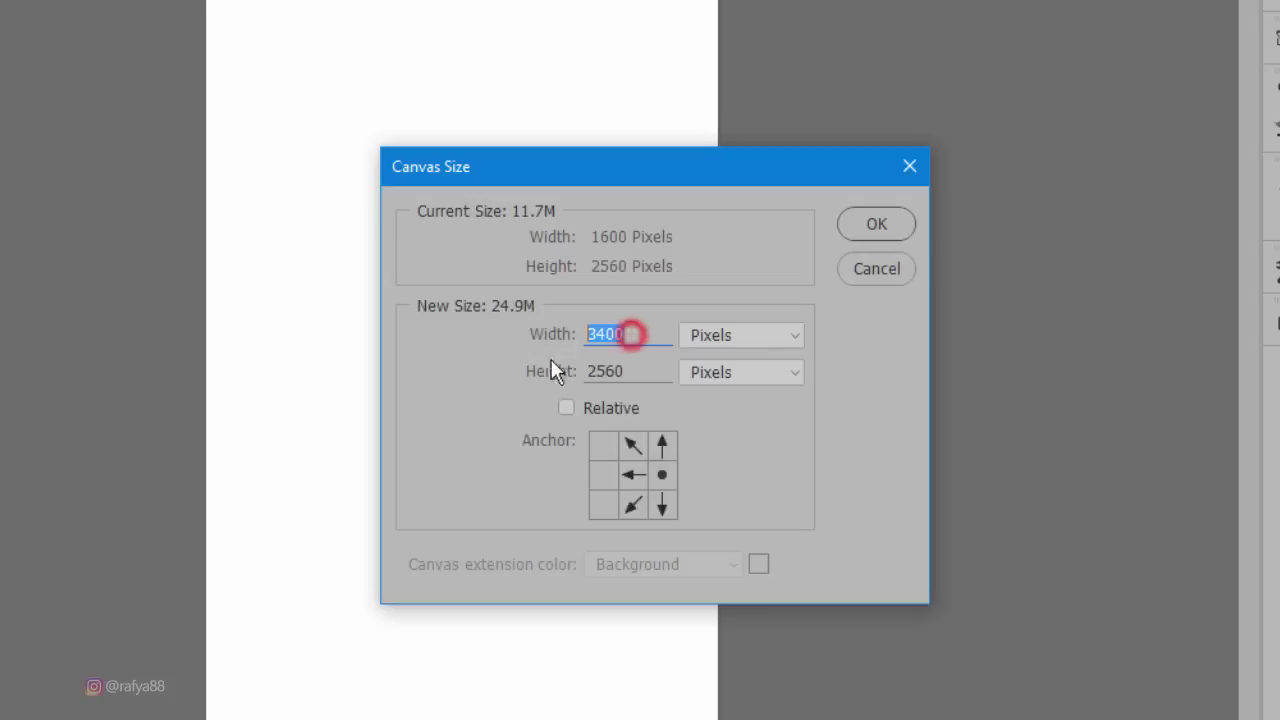
click(864, 226)
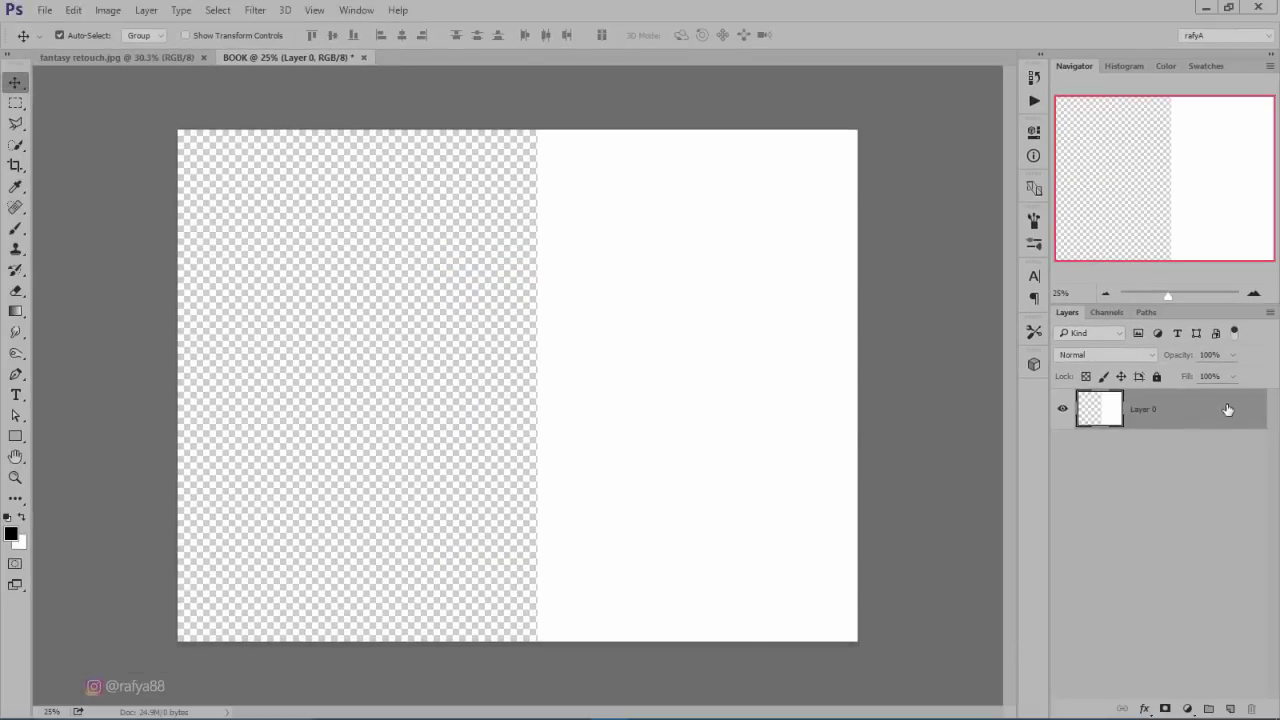
- Duplicate Layer 0 and slide the copy left as the back cover, leaving a spine gap
drag(1228, 410, 1232, 706)
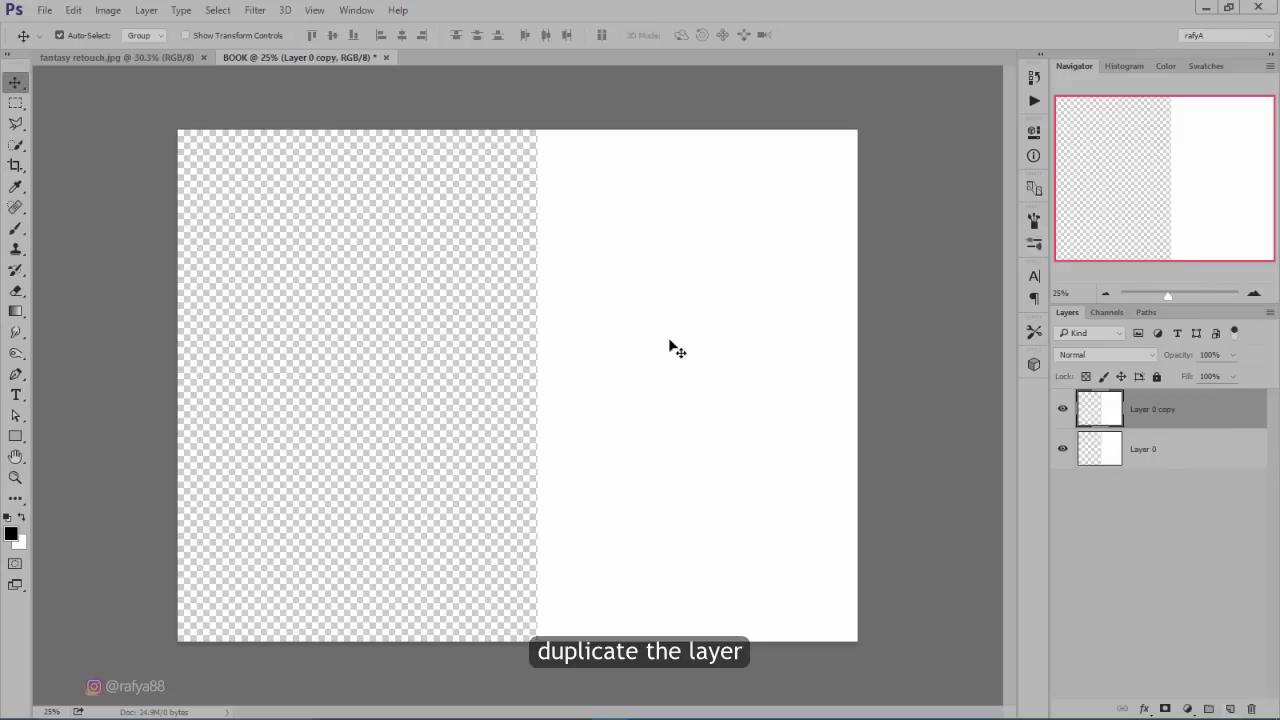
drag(688, 337, 332, 341)
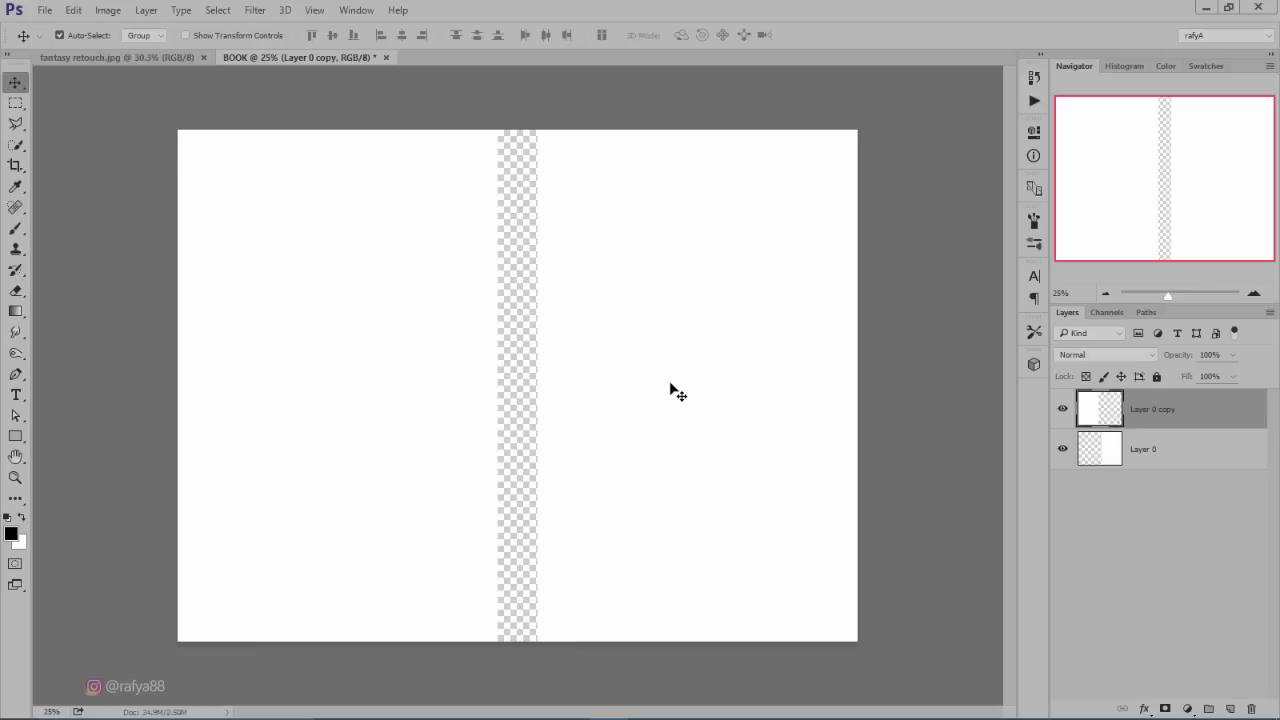
- Add a black Solid Color fill layer and move it below the page layers
click(1189, 708)
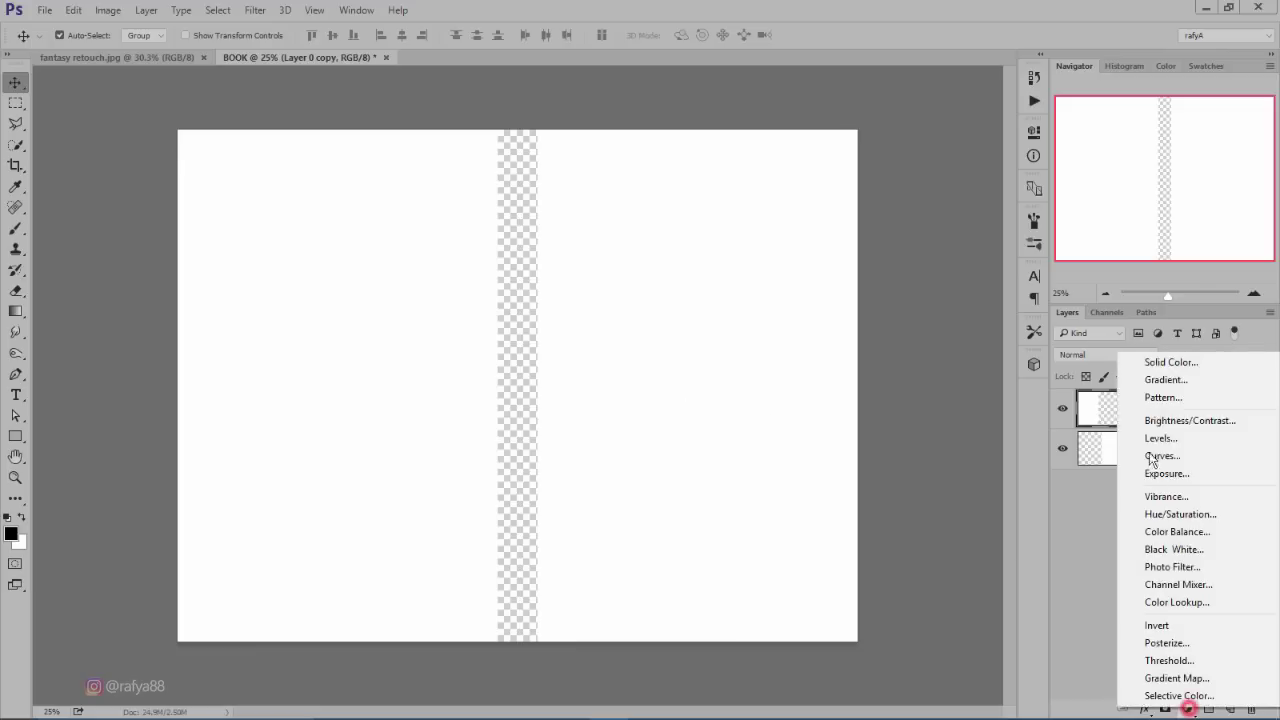
click(1169, 362)
mouse_move(935, 361)
mouse_down()
mouse_move(801, 463)
mouse_move(811, 476)
mouse_up()
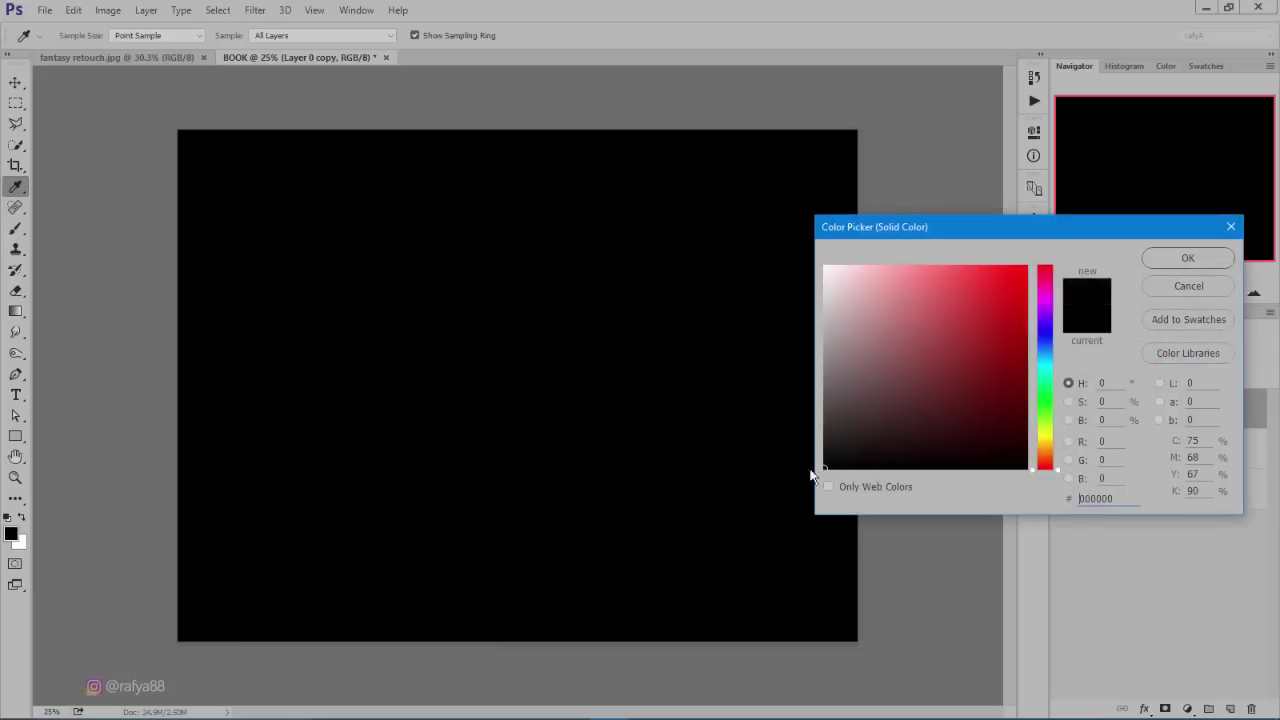
click(1177, 257)
drag(1220, 409, 1097, 571)
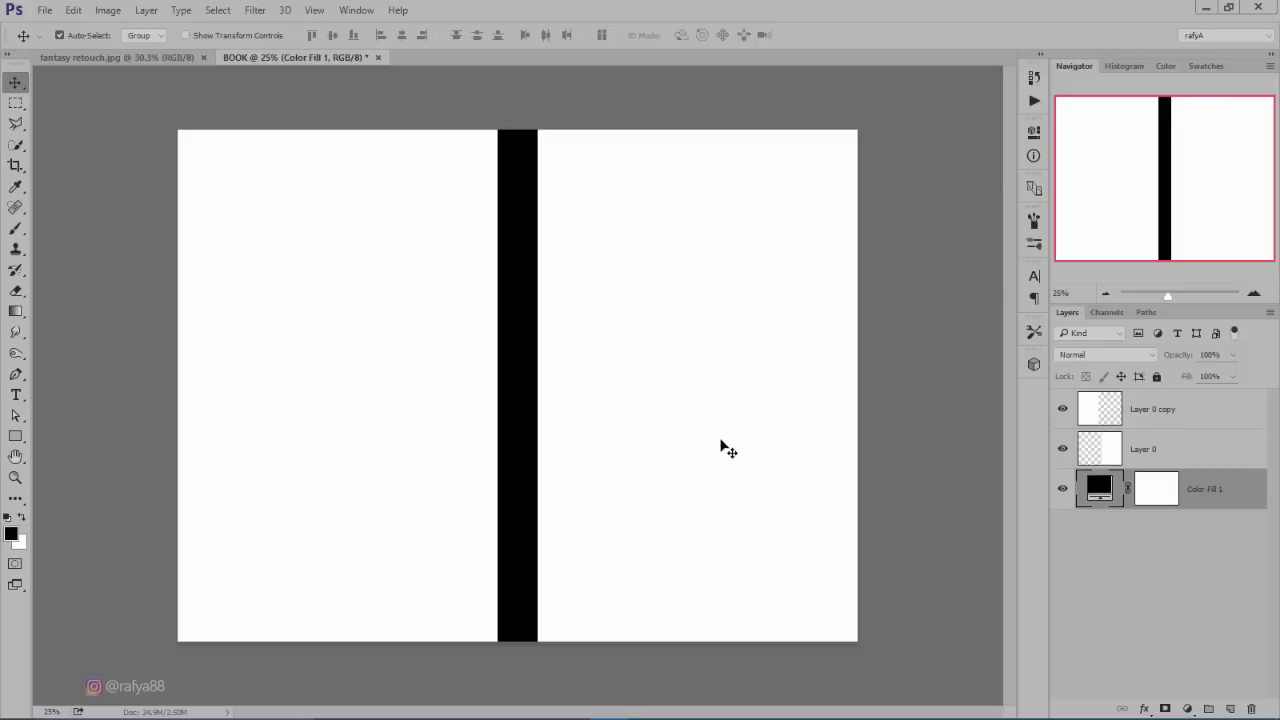
- Rename Layer 0 to cover 1
click(1165, 451)
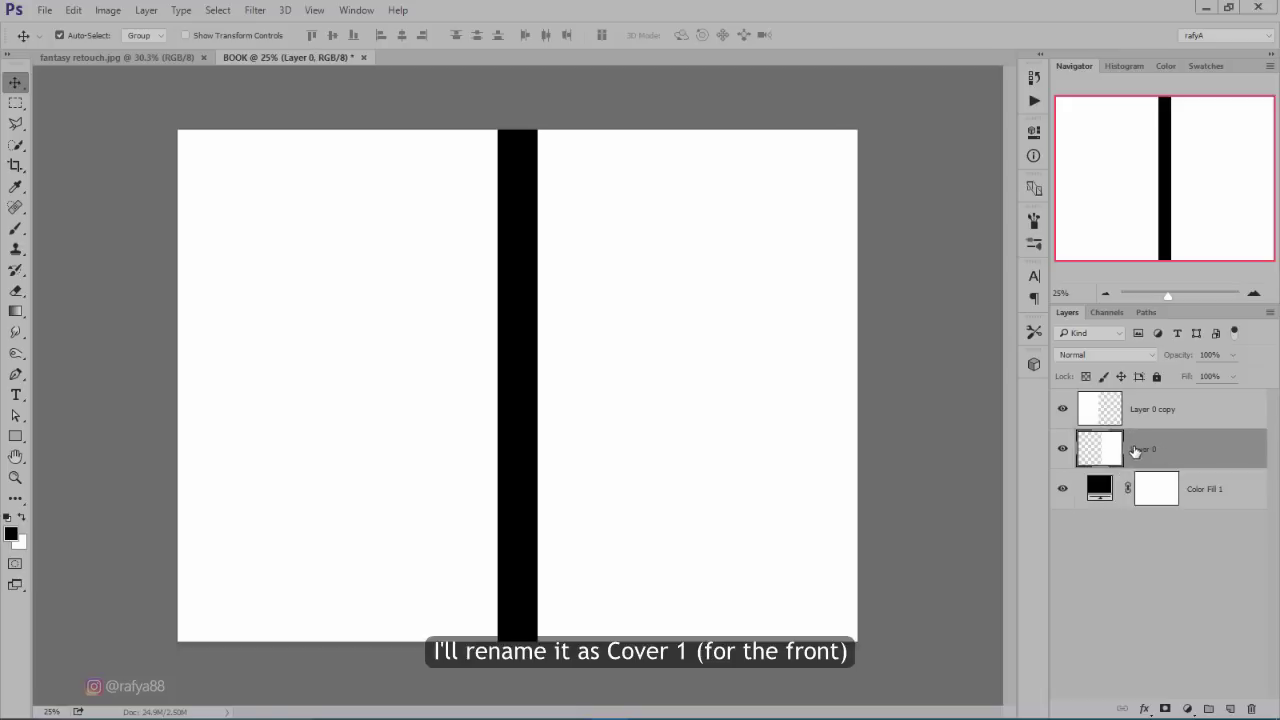
double_click(1143, 451)
text(over 1)
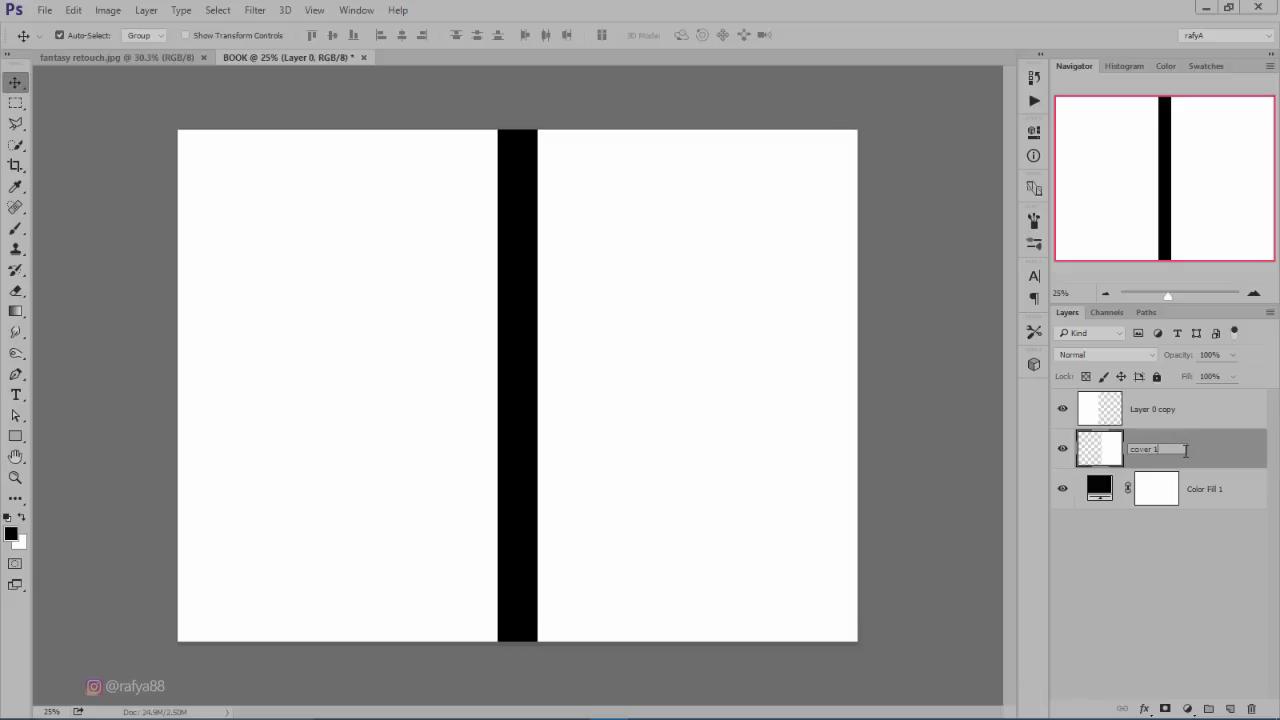
click(1195, 440)
- Bring the moon-girl photo from fantasy retouch.jpg into BOOK over the front cover
click(70, 57)
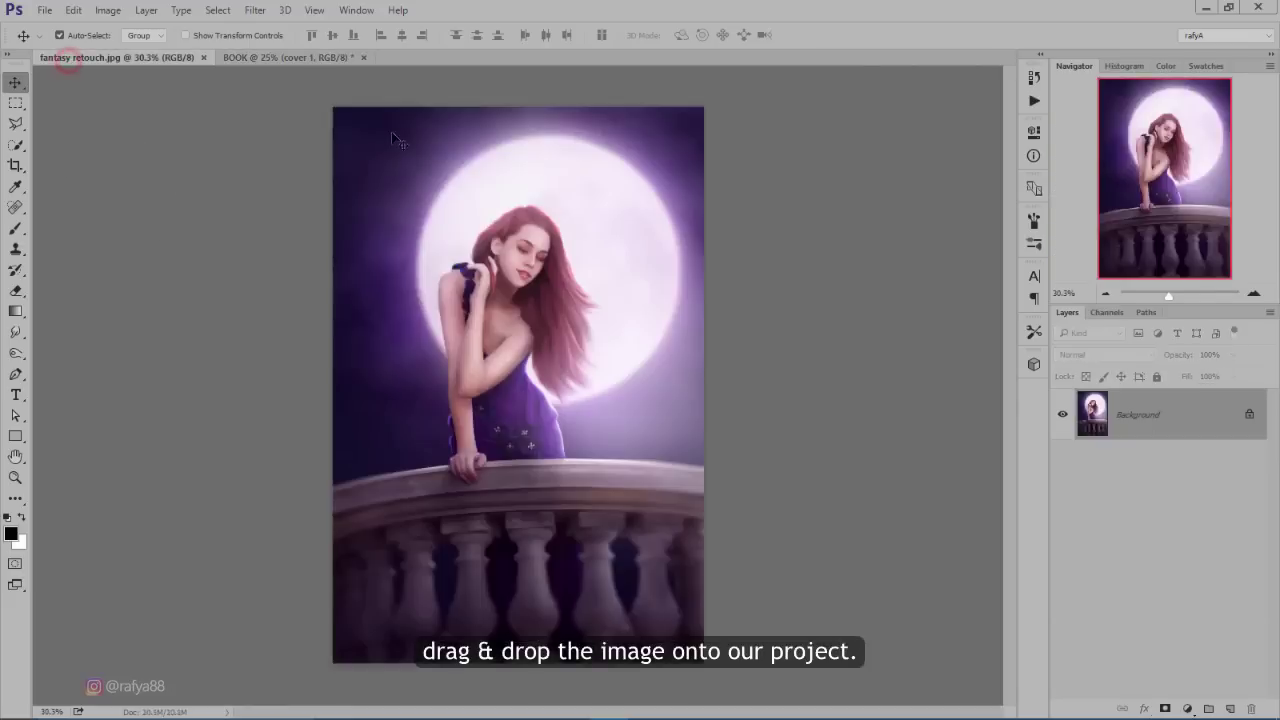
mouse_move(392, 131)
mouse_down()
mouse_move(303, 87)
mouse_move(598, 271)
mouse_up()
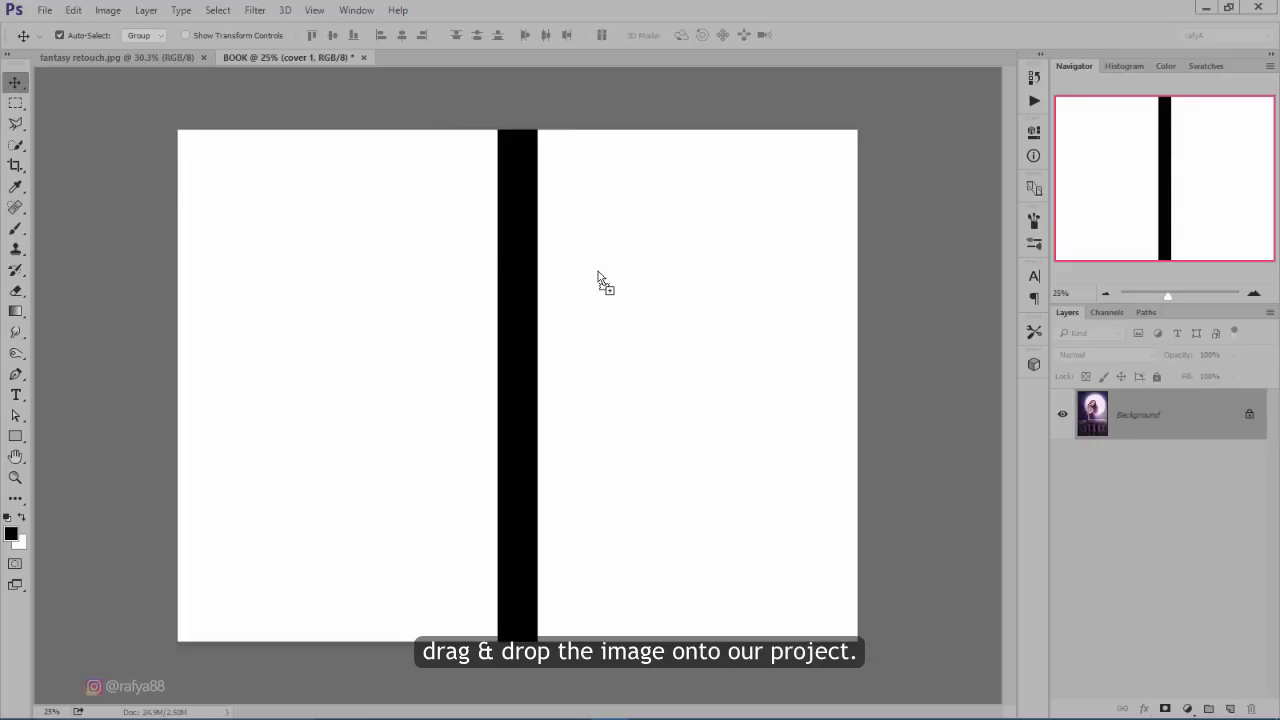
drag(674, 385, 664, 271)
- Scale the photo up slightly and shift it left to meet the black spine
key(ctrl+t)
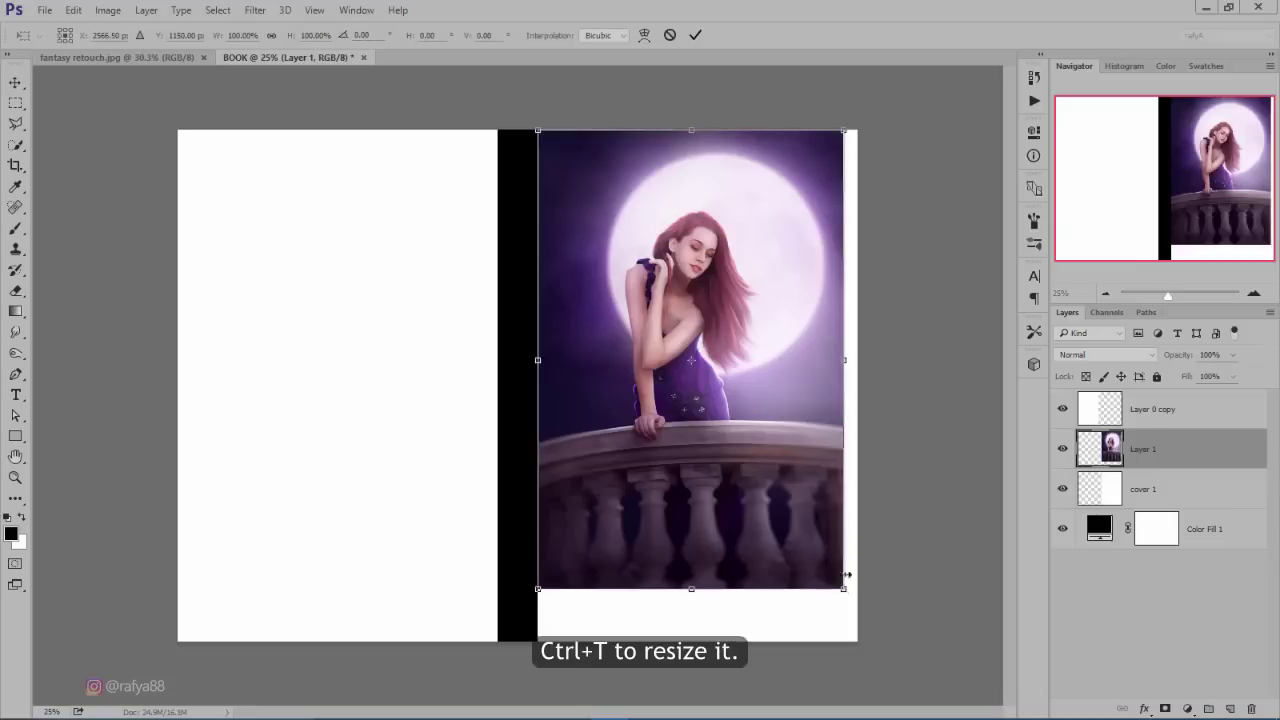
drag(846, 594, 886, 657)
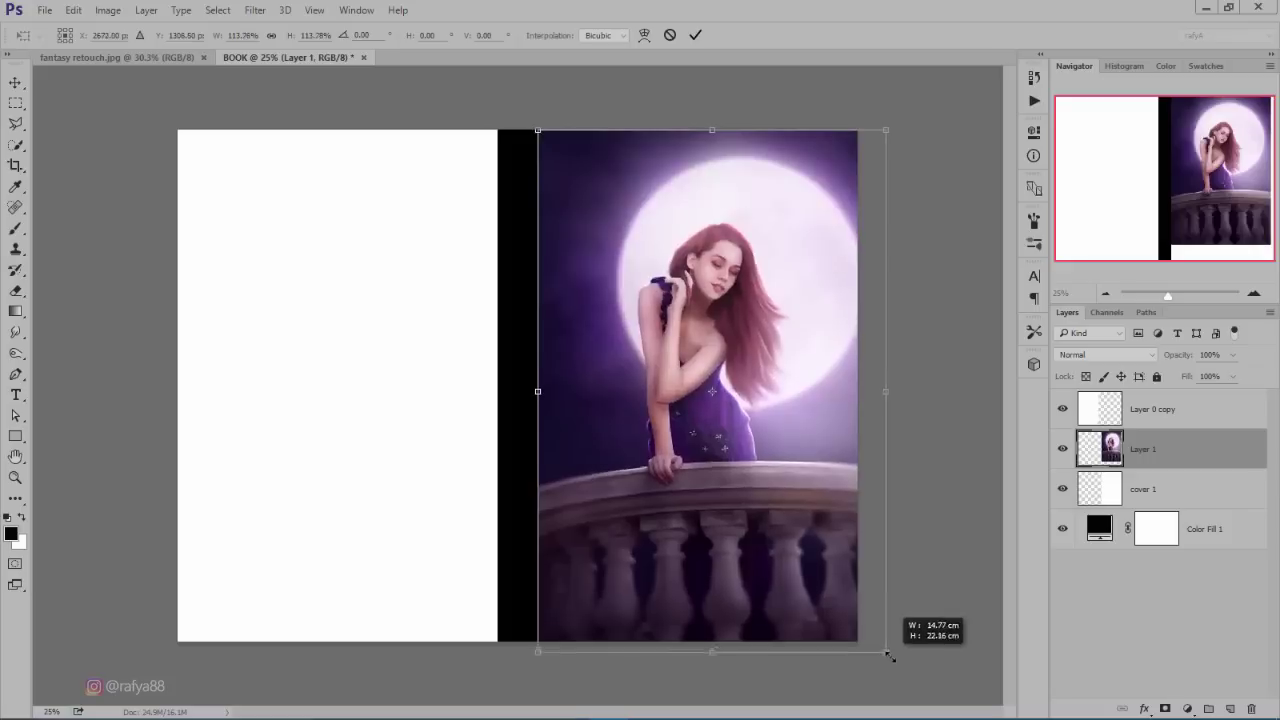
drag(886, 657, 901, 677)
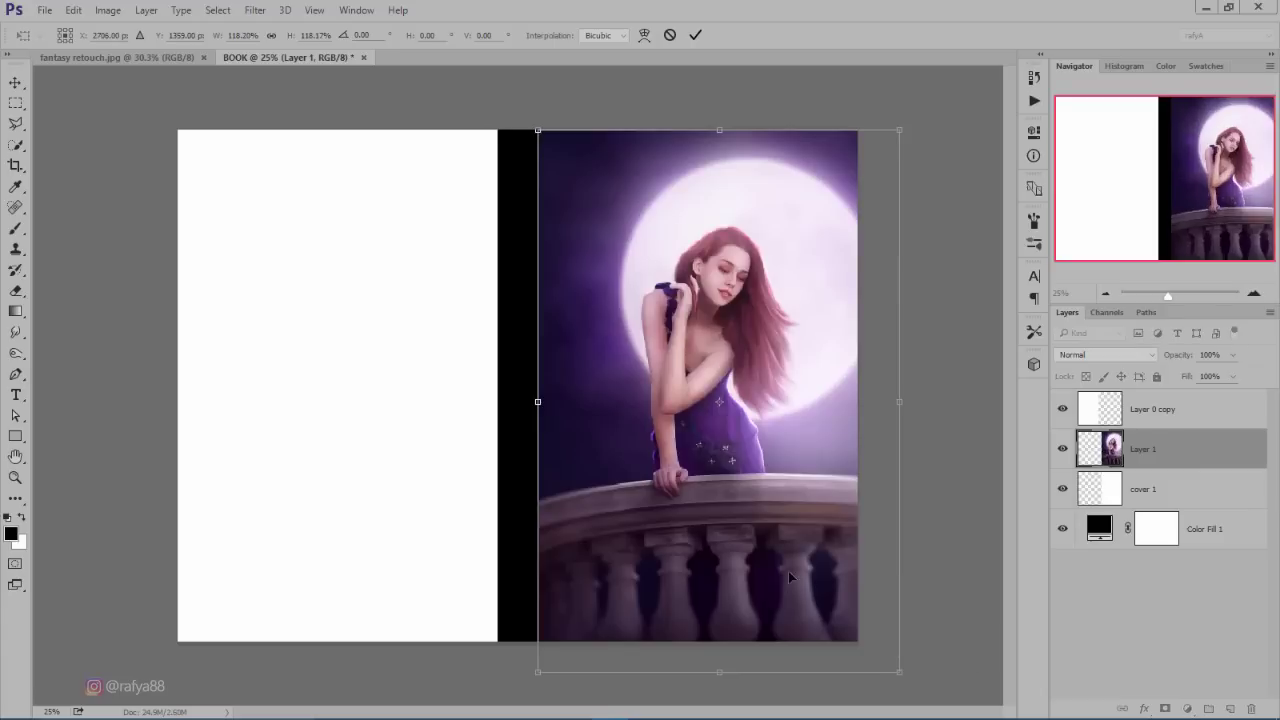
drag(788, 571, 756, 573)
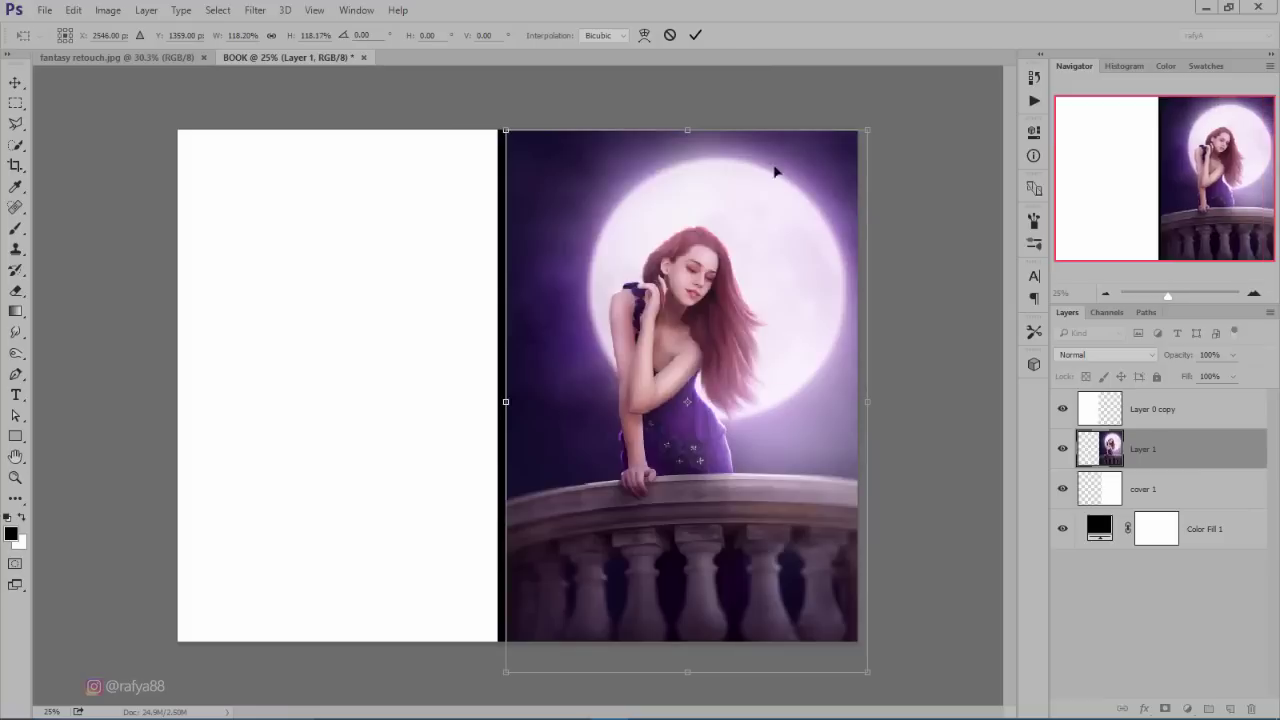
click(692, 36)
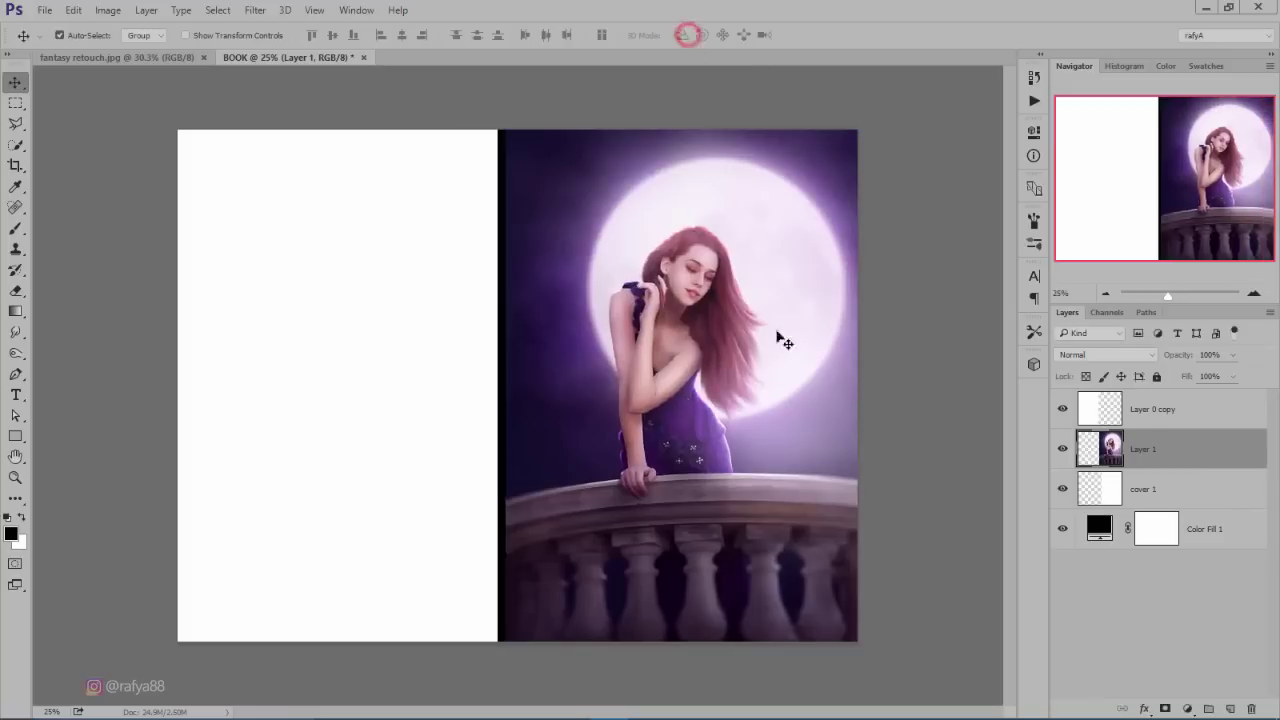
- Clip the moon-girl image to cover 1 and rename Layer 0 copy to cover 2
right_click(1184, 455)
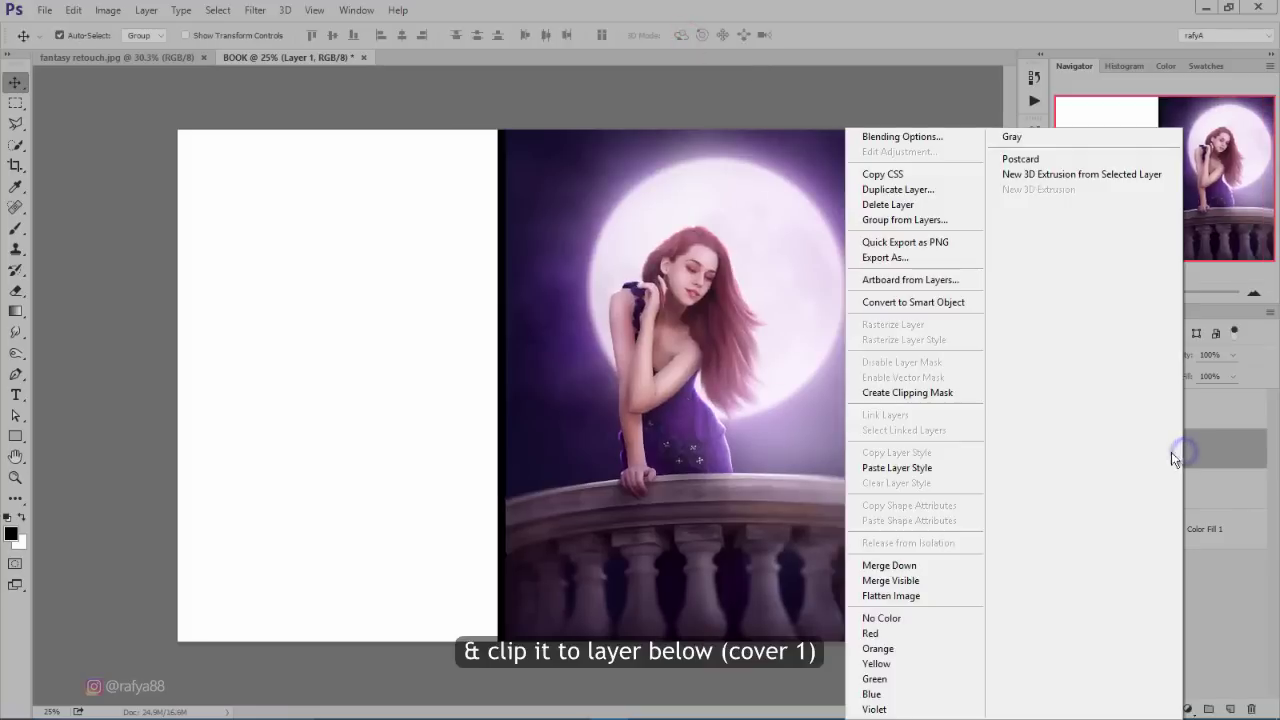
click(919, 393)
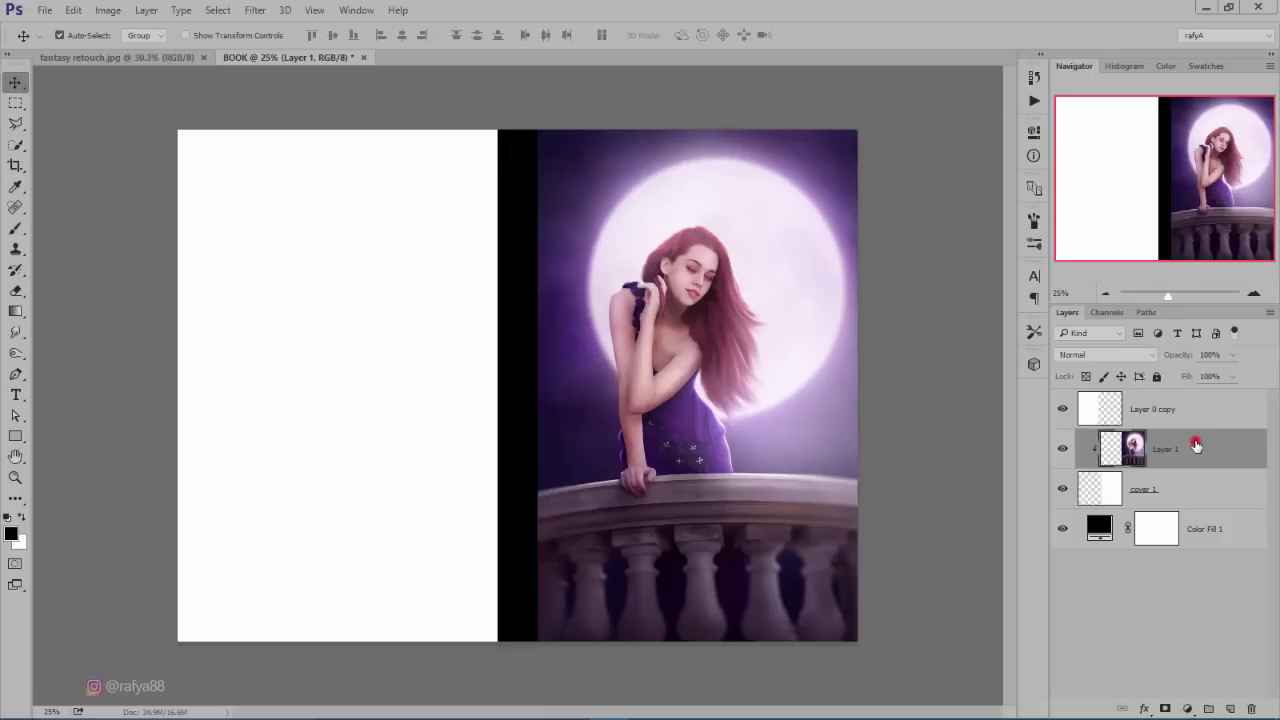
double_click(1153, 410)
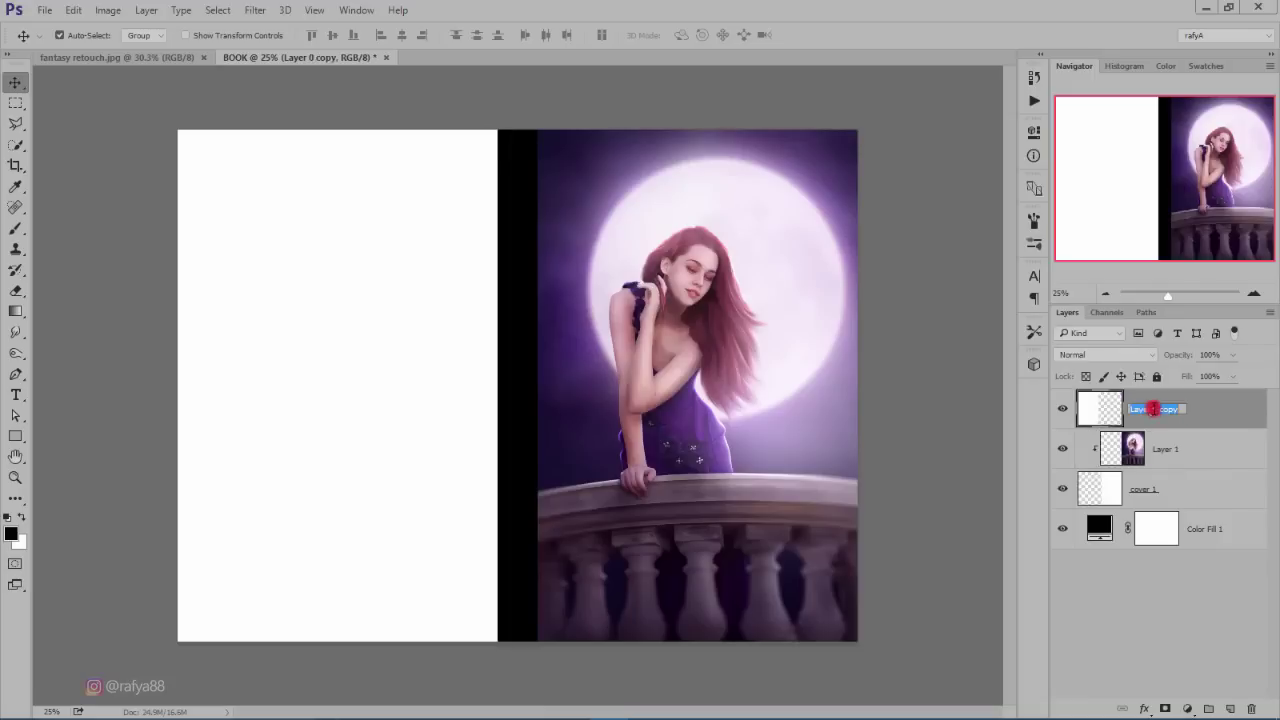
text(c)
text(over 2)
click(1219, 413)
- Duplicate the moon-girl image layer and place the copy above cover 2
click(1175, 450)
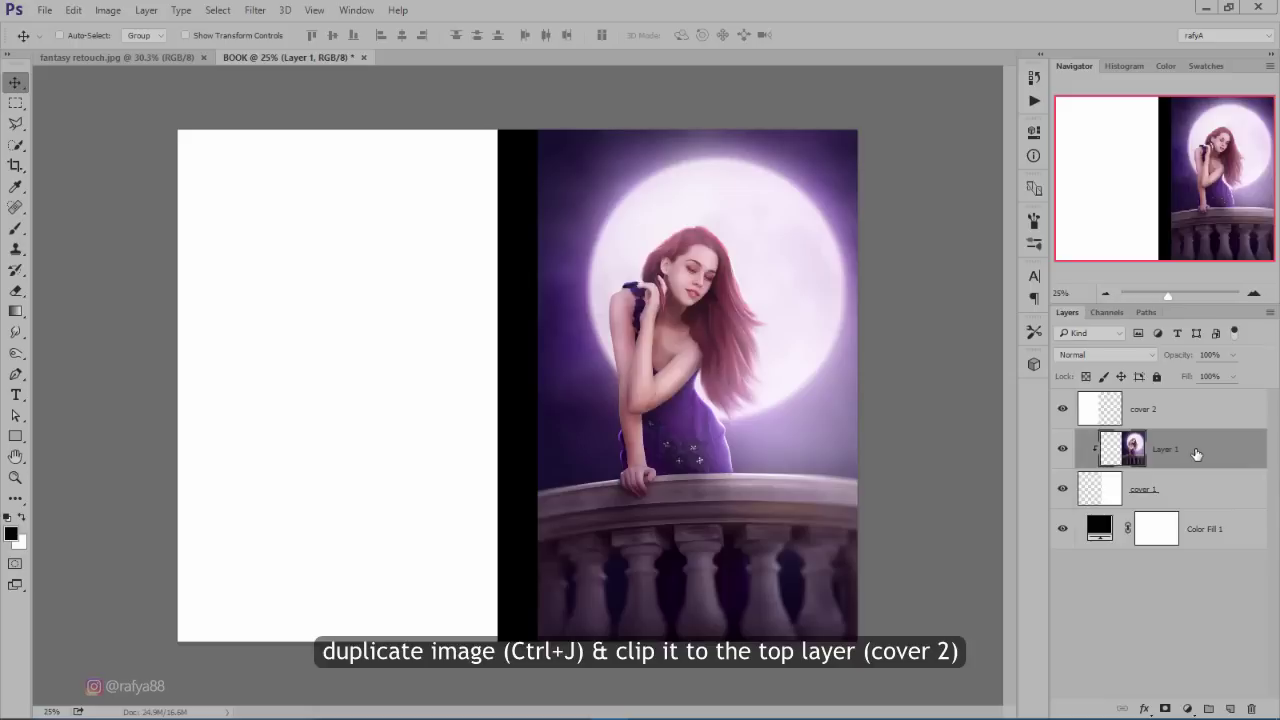
key(ctrl+j)
drag(1198, 436, 1206, 400)
right_click(1206, 400)
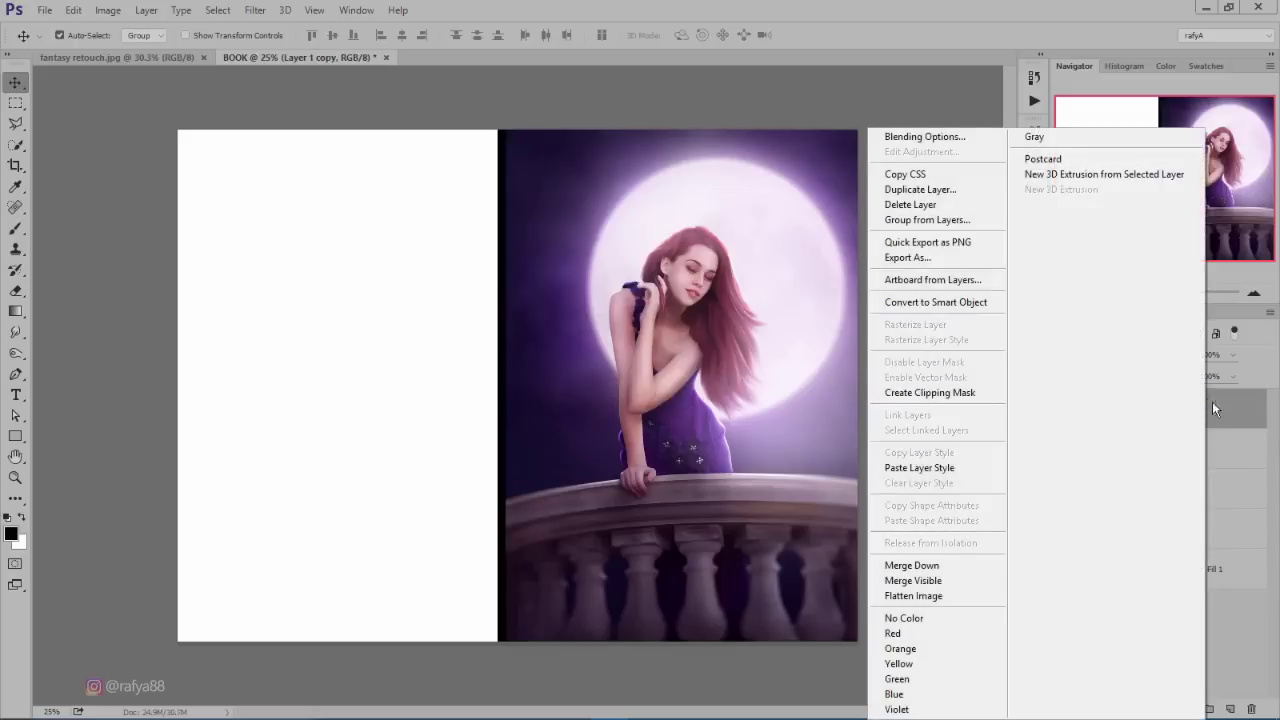
click(1212, 401)
- Move the image copy onto the left page and clip it to cover 2
key(ctrl+t)
drag(680, 360, 350, 357)
double_click(368, 356)
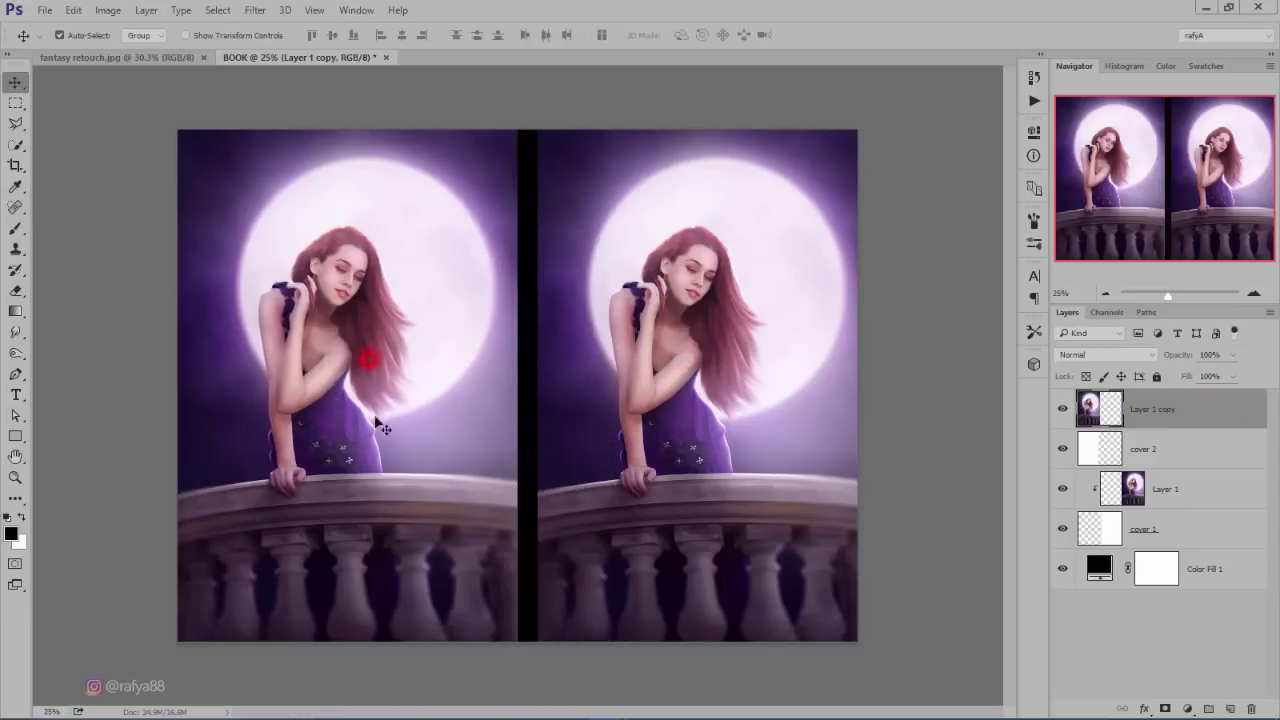
right_click(1197, 403)
click(925, 394)
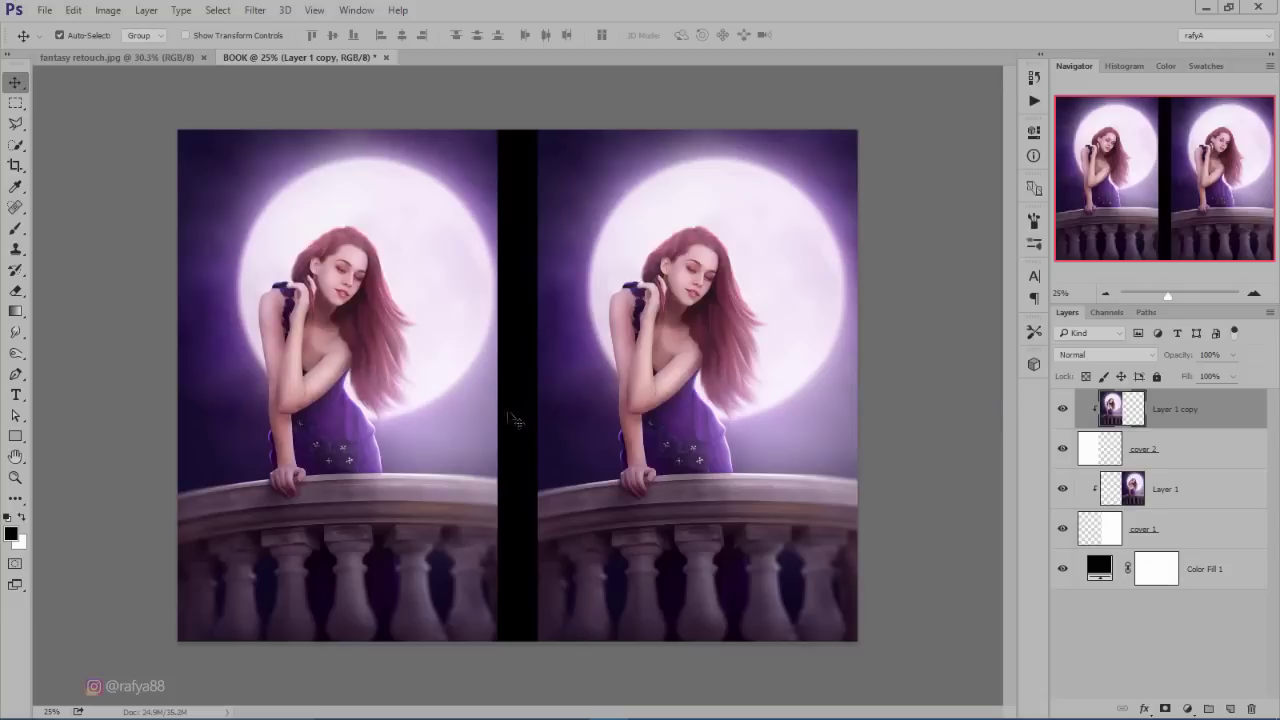
key(ctrl)
- Scale the back-cover image copy to about 211% and reposition it for a close-up
key(ctrl+t)
key(ctrl+0)
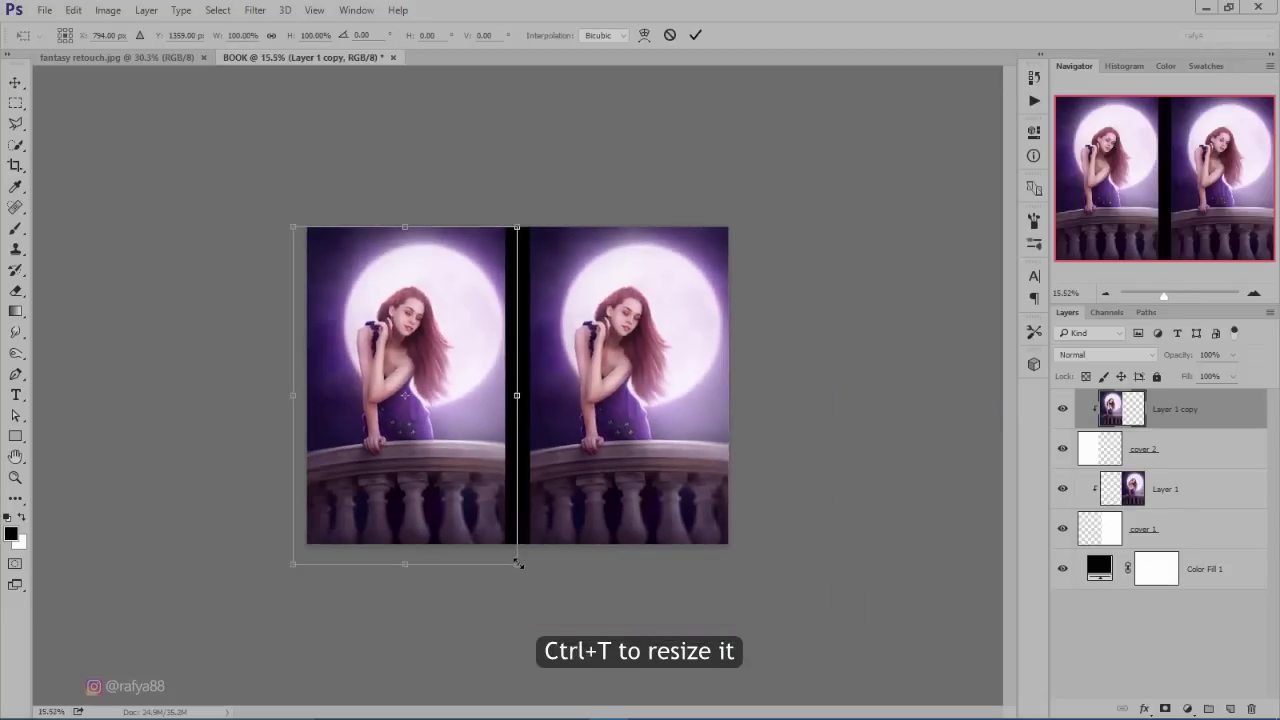
drag(517, 564, 591, 679)
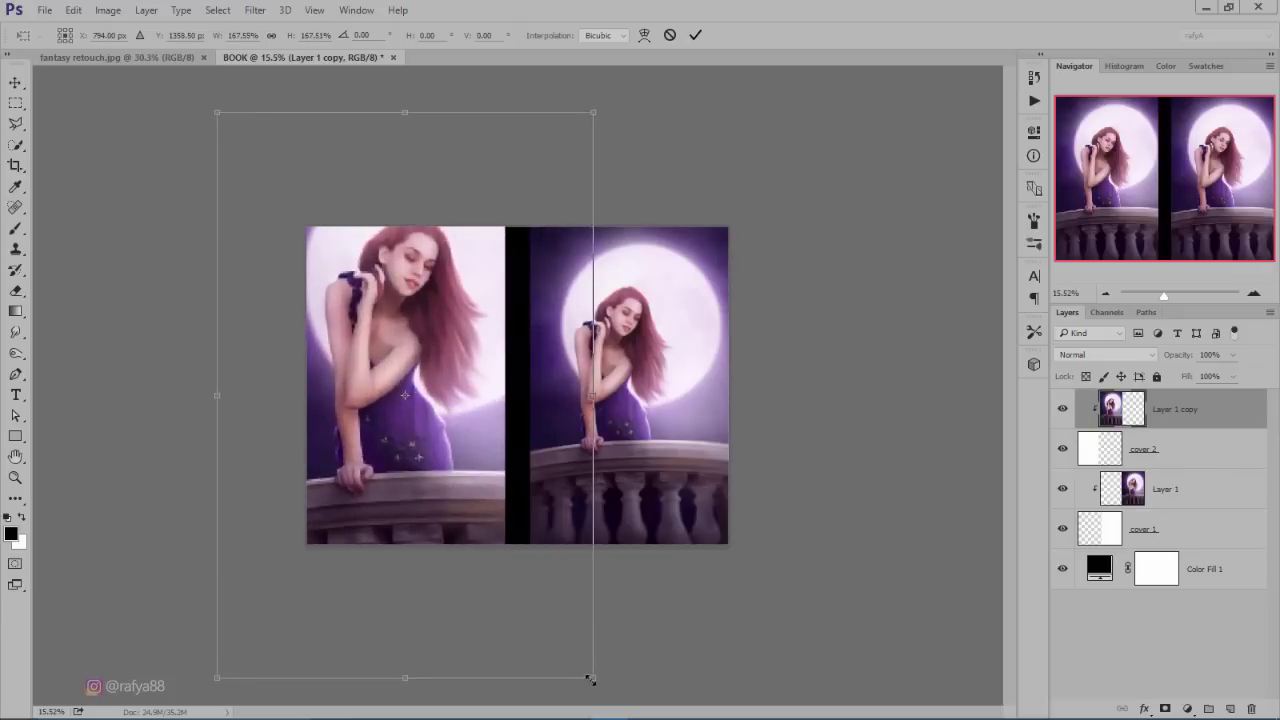
mouse_move(499, 465)
mouse_down()
mouse_move(508, 455)
mouse_move(506, 471)
mouse_up()
alt+scroll(506, 471, down, 2)
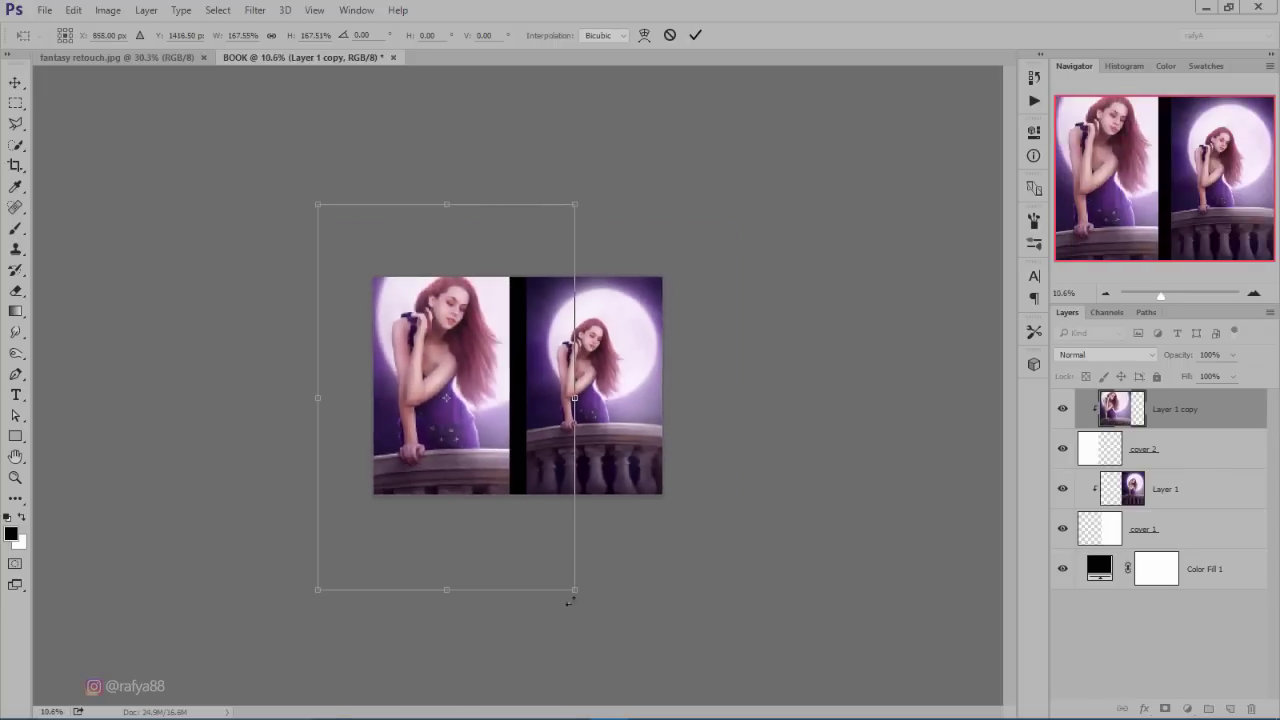
drag(574, 591, 612, 634)
drag(567, 544, 574, 577)
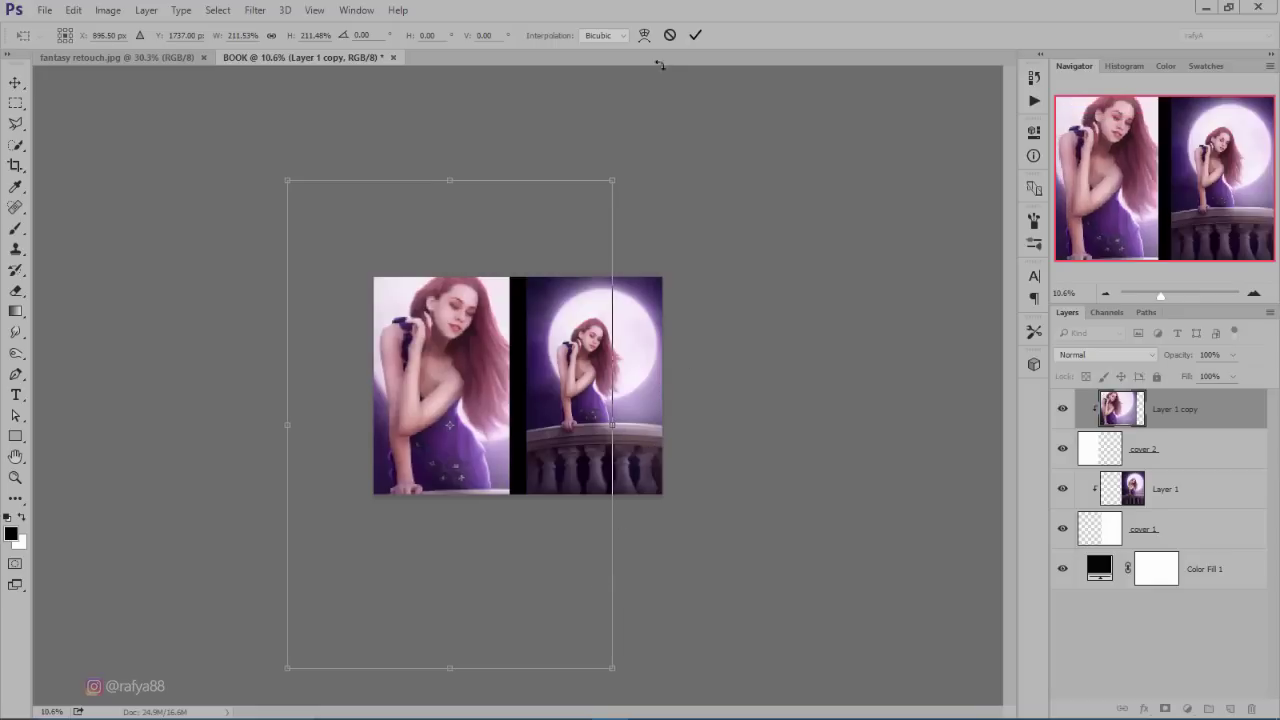
click(695, 35)
alt+scroll(510, 362, up, 2)
- Add a black Solid Color fill clipped to the back-cover image
alt+scroll(510, 362, up, 2)
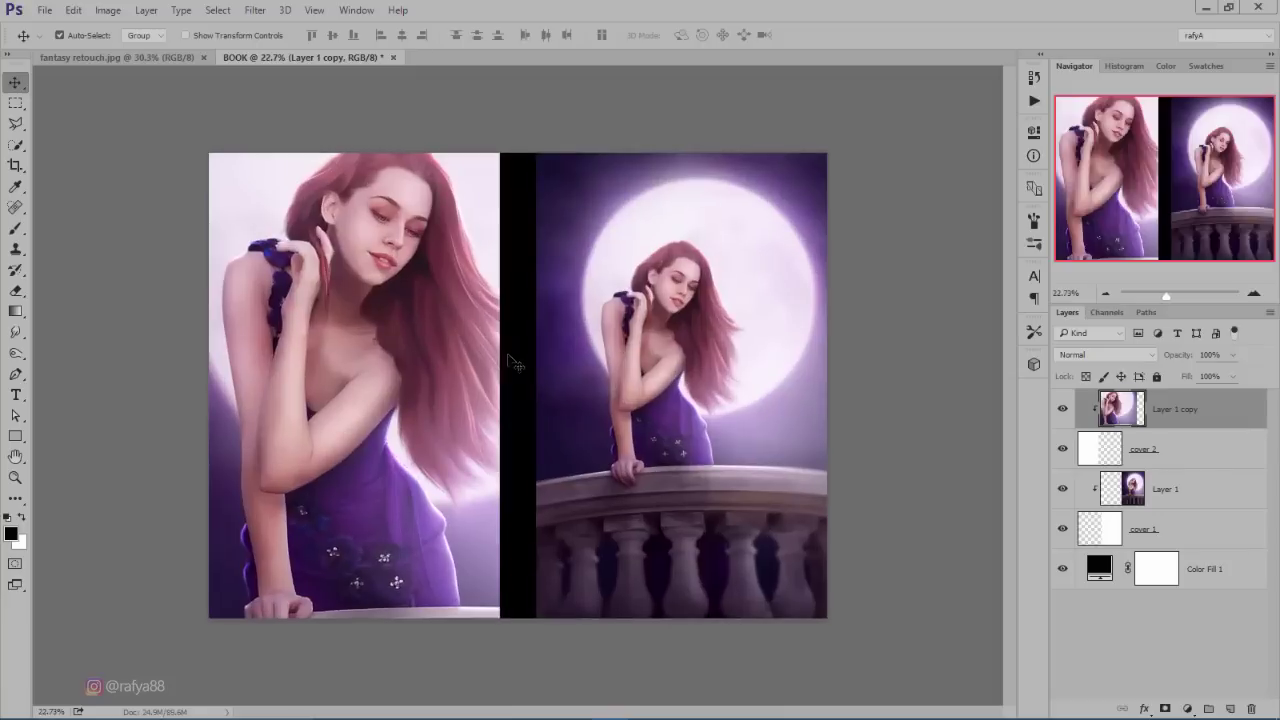
click(1188, 708)
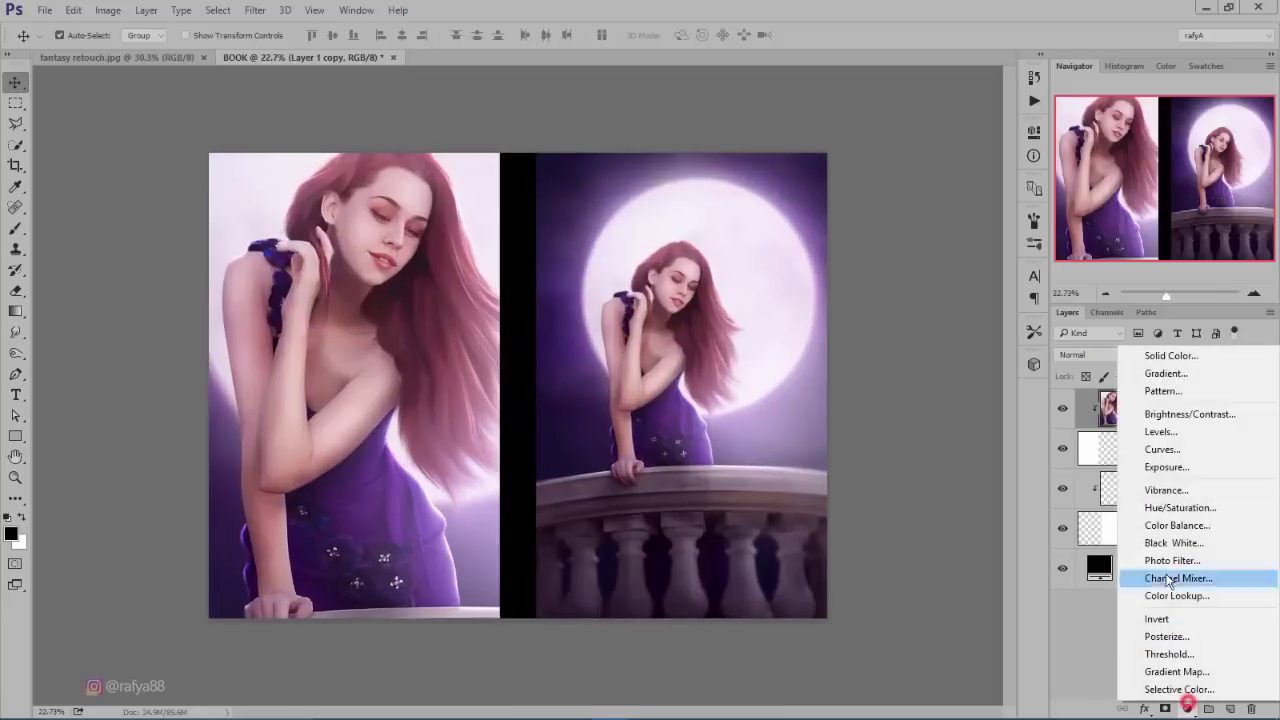
click(1186, 350)
drag(896, 426, 793, 480)
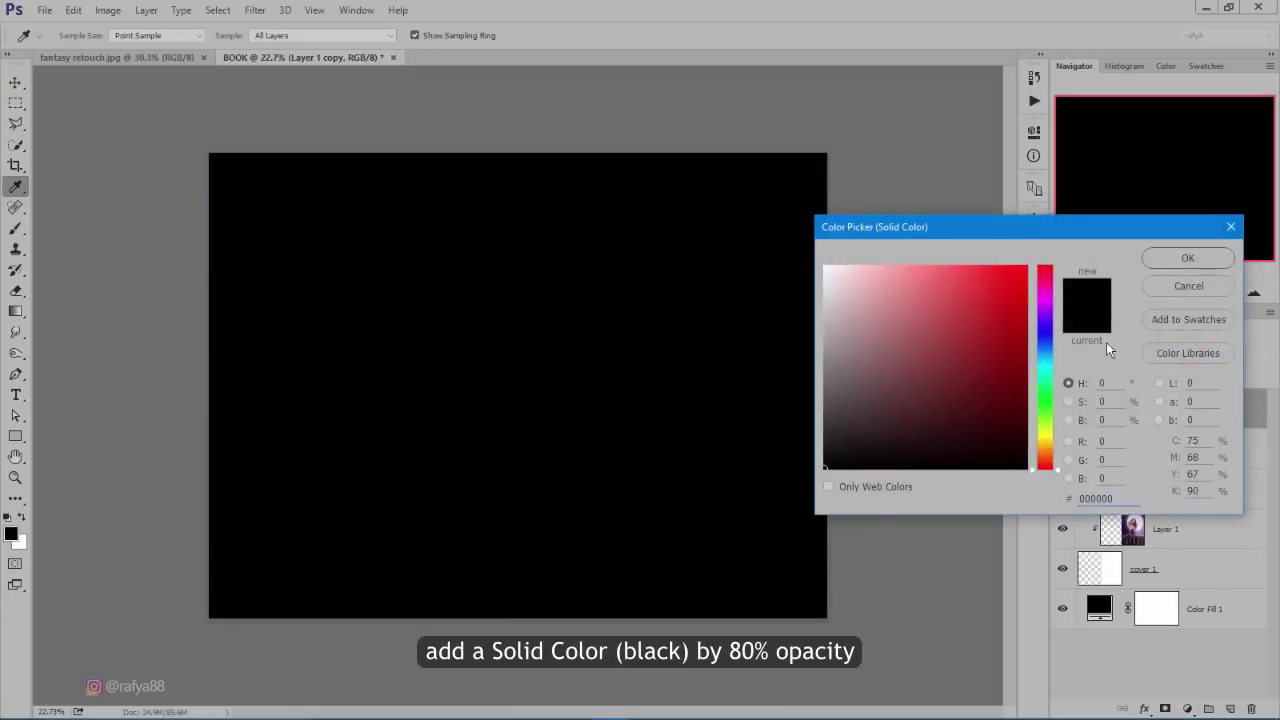
click(1188, 258)
right_click(1238, 420)
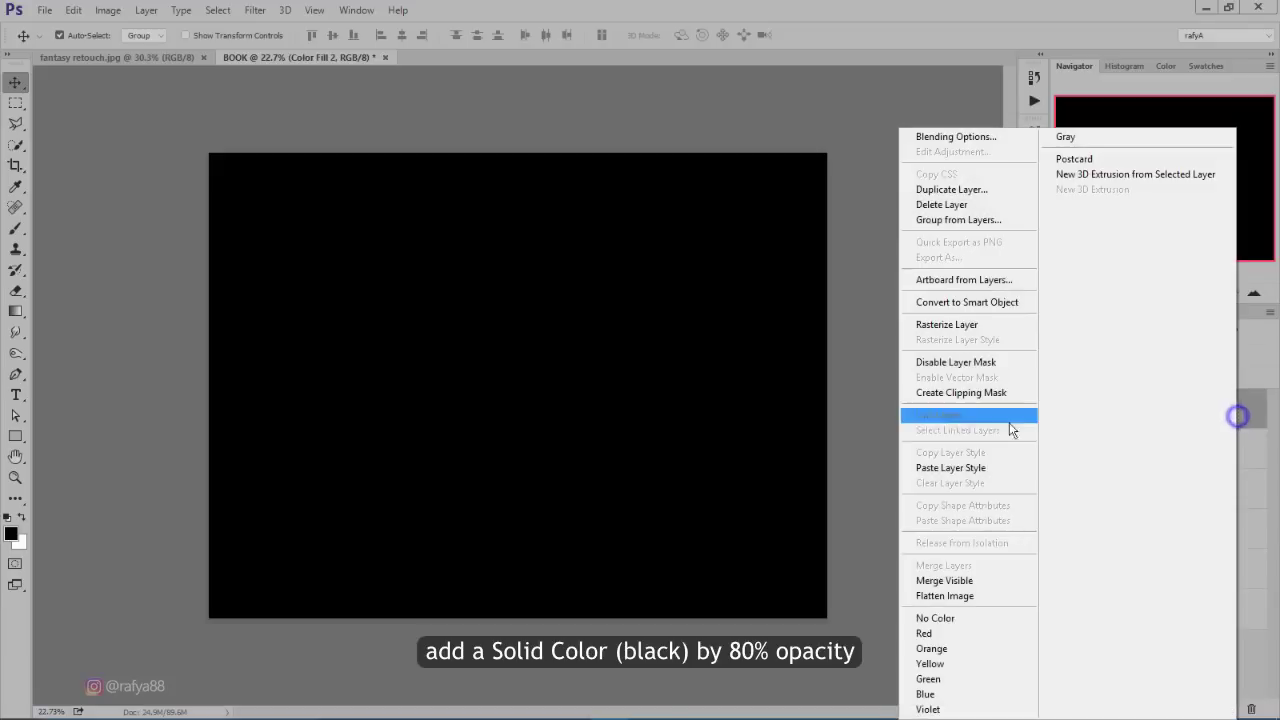
click(955, 398)
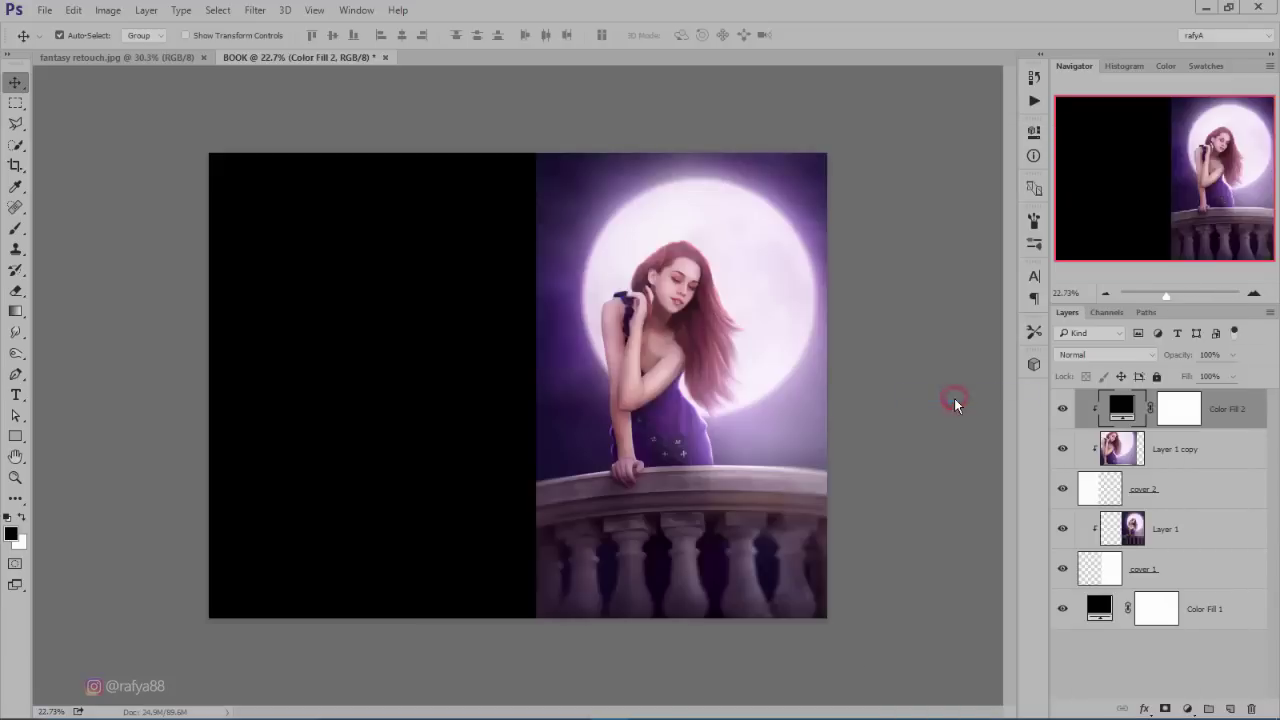
- Set the black fill layer's opacity to 80%
click(1210, 355)
text(90)
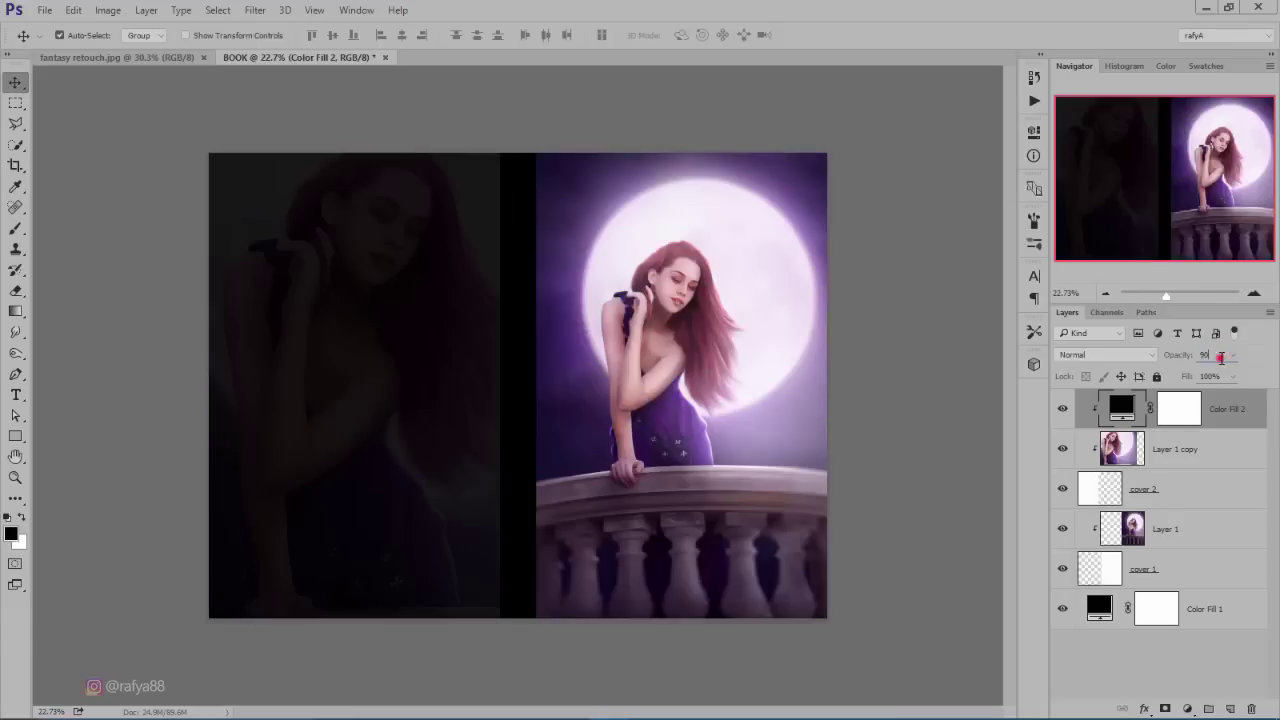
click(1176, 361)
text(80)
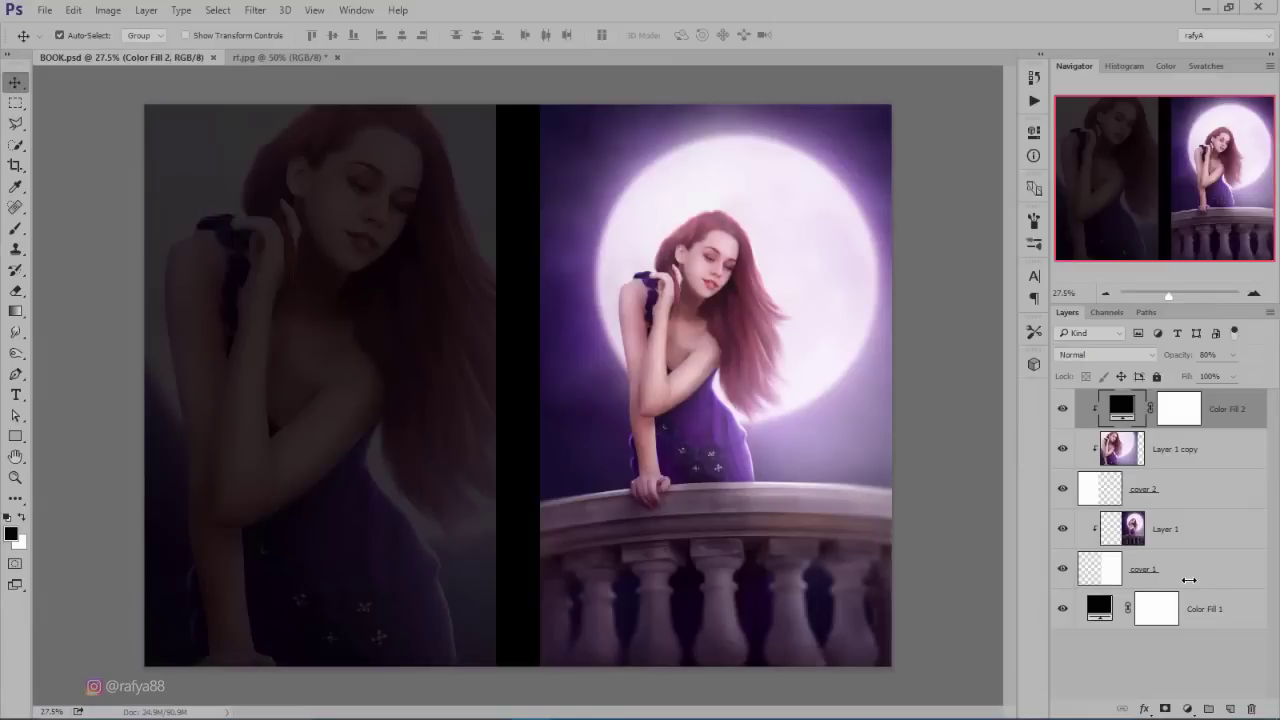
- Add a gradient fill above Color Fill 1 using the Black, White preset
click(1206, 604)
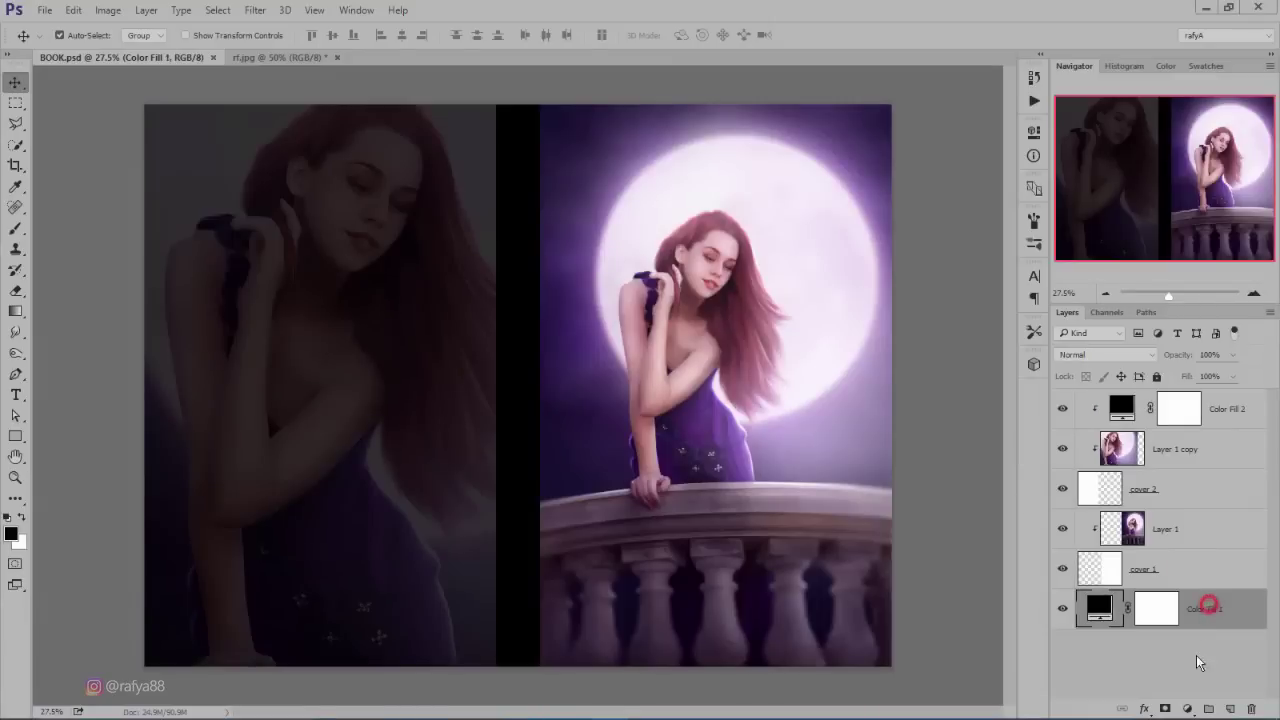
click(1187, 708)
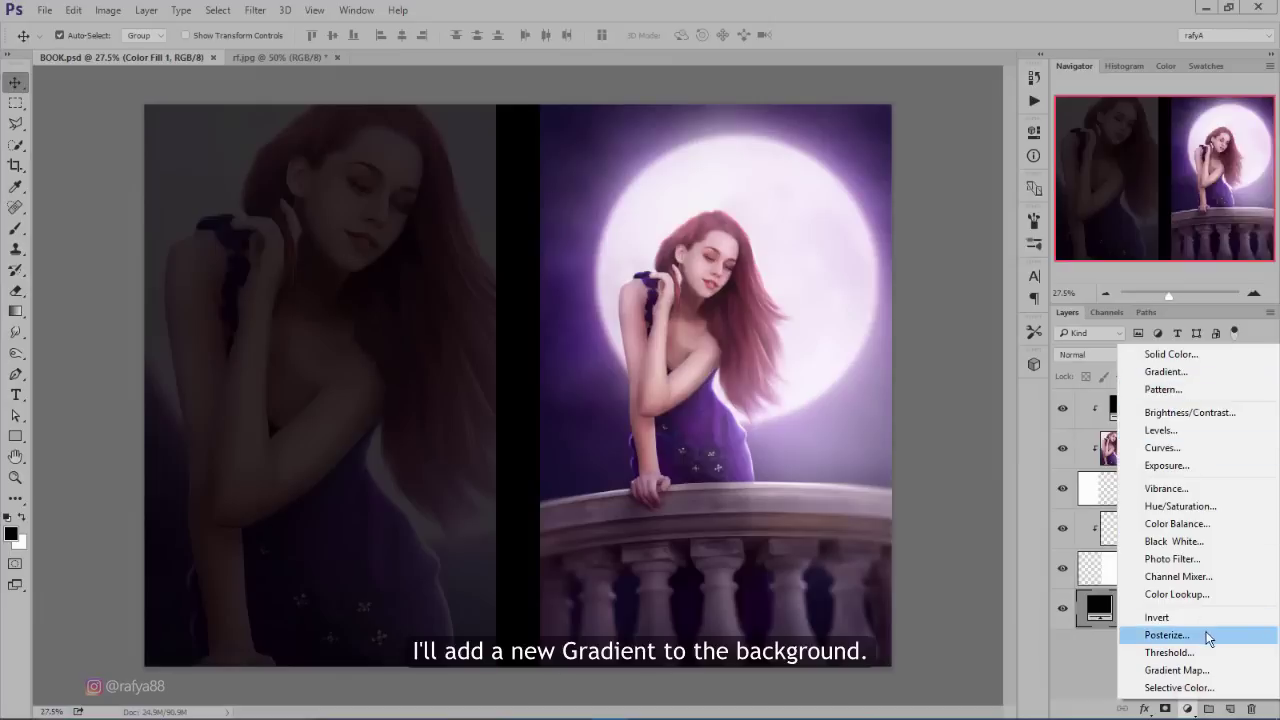
click(1210, 372)
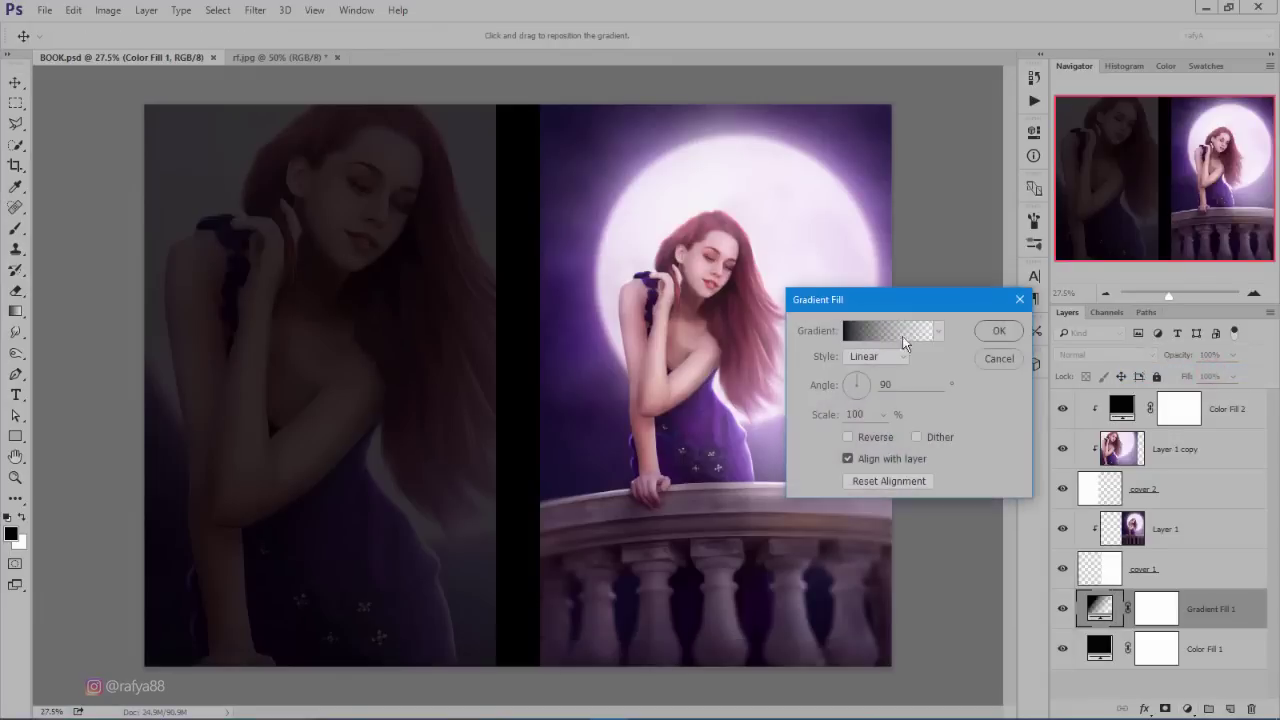
drag(897, 311, 909, 311)
click(900, 331)
click(806, 318)
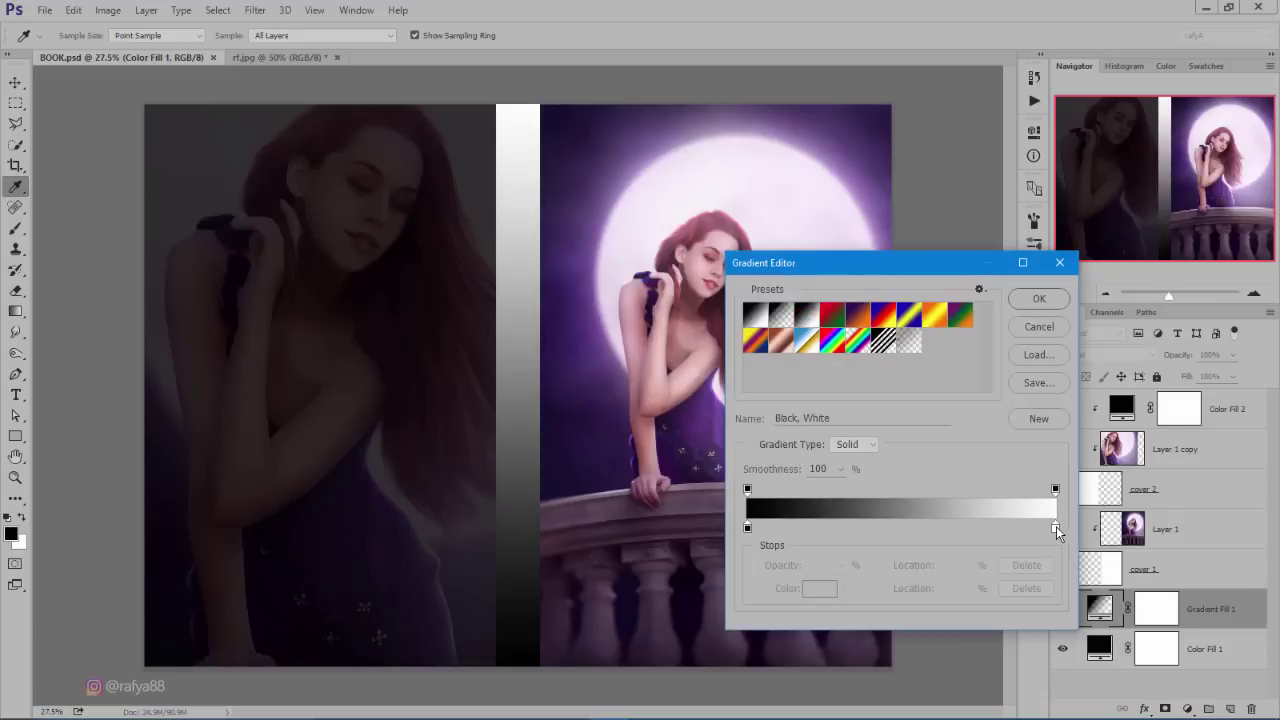
- Change the gradient's white stop to dark purple #241e44 and apply the linear 90° fill
click(1055, 527)
click(818, 588)
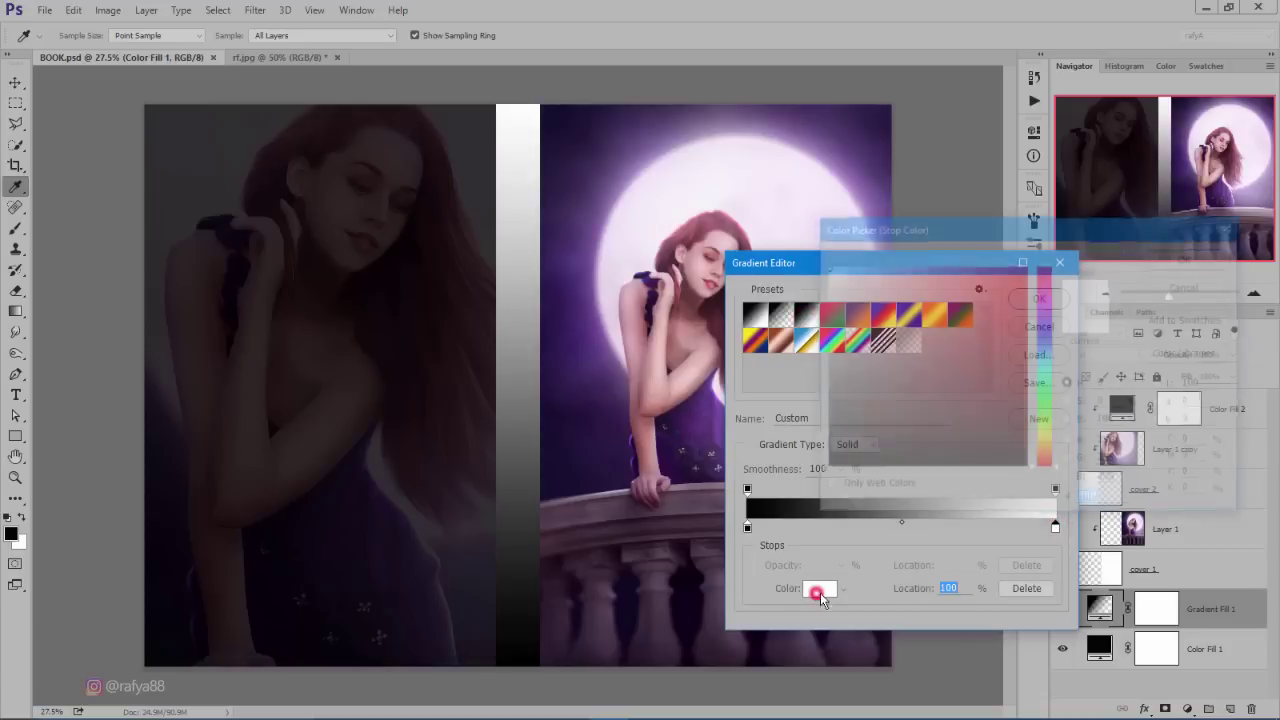
click(684, 617)
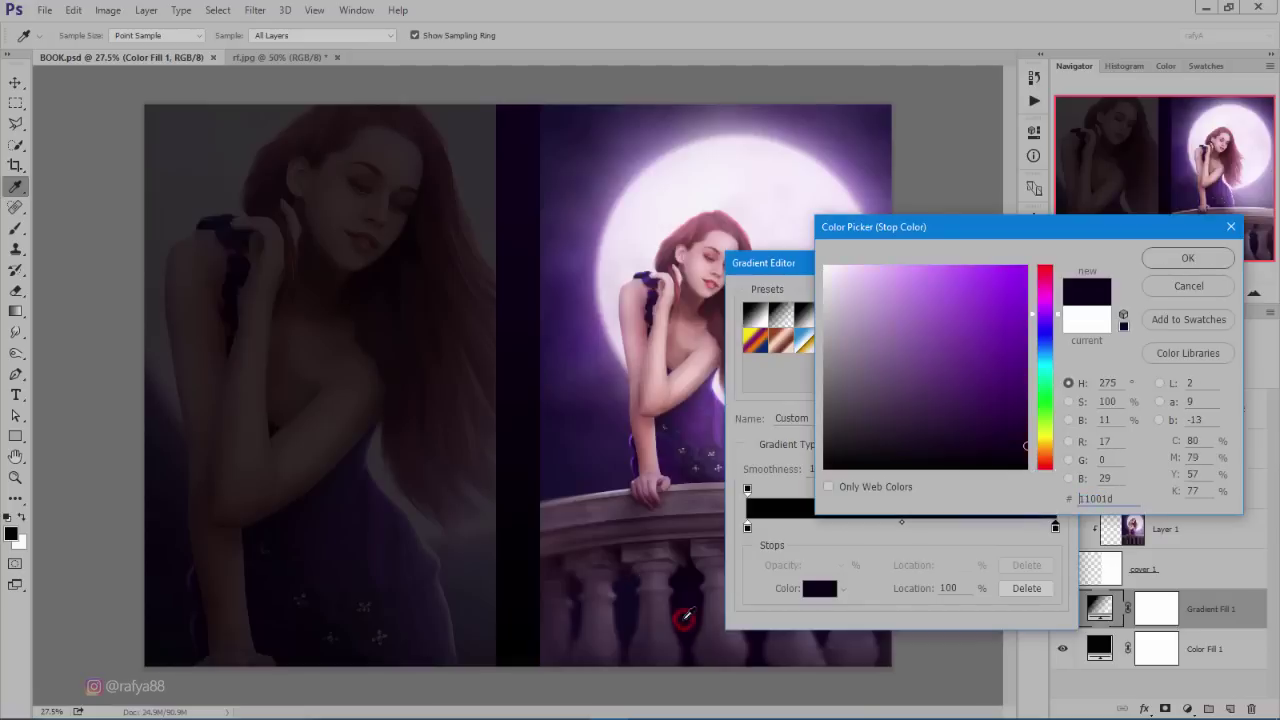
click(582, 466)
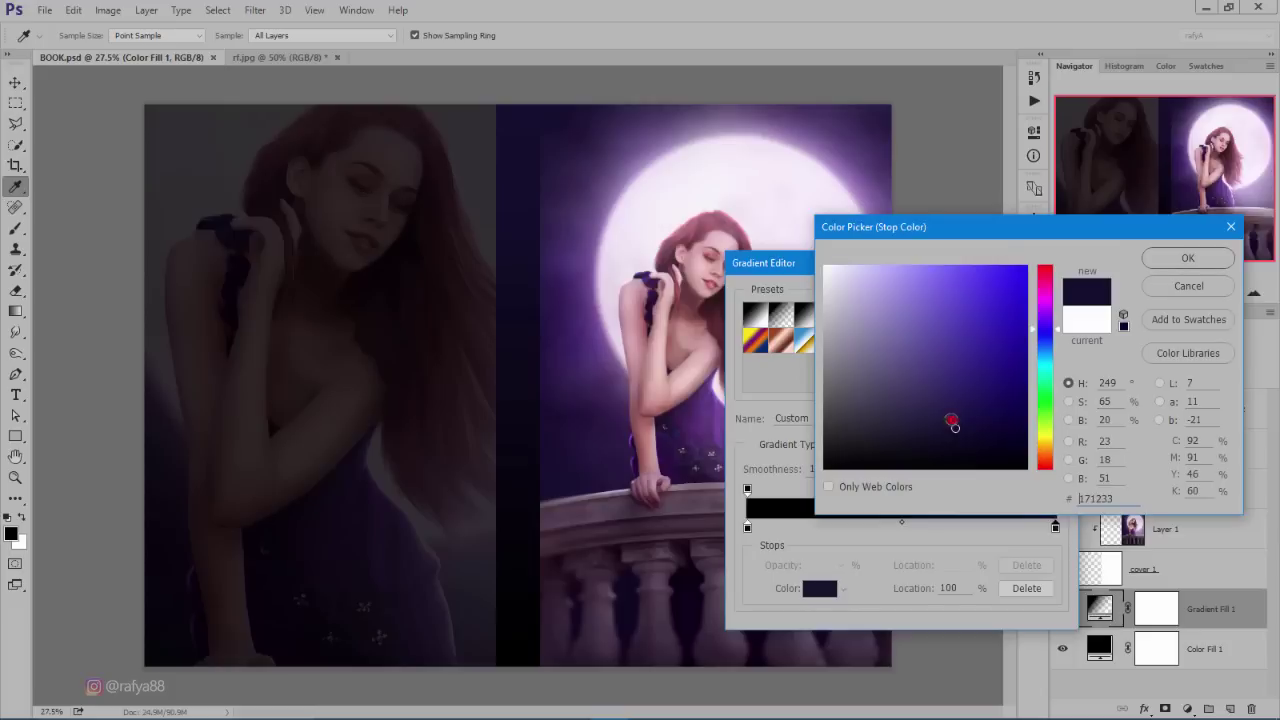
drag(955, 427, 937, 414)
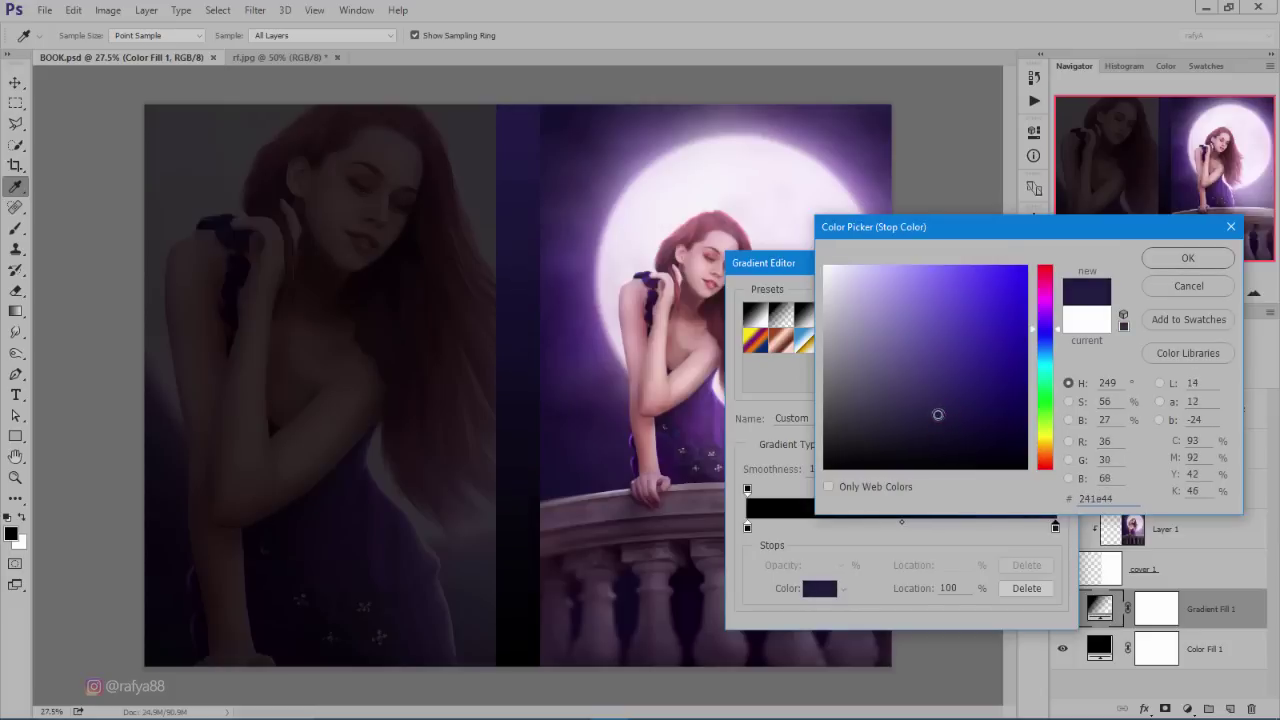
click(1164, 264)
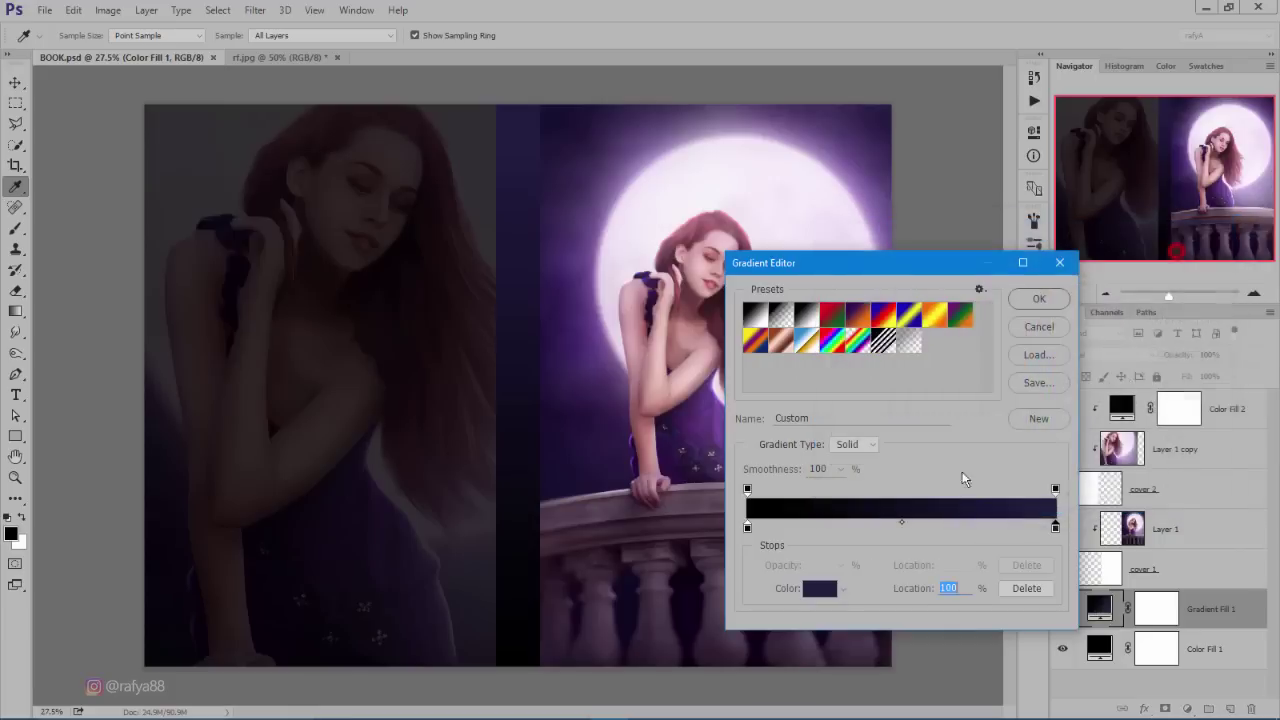
click(1051, 297)
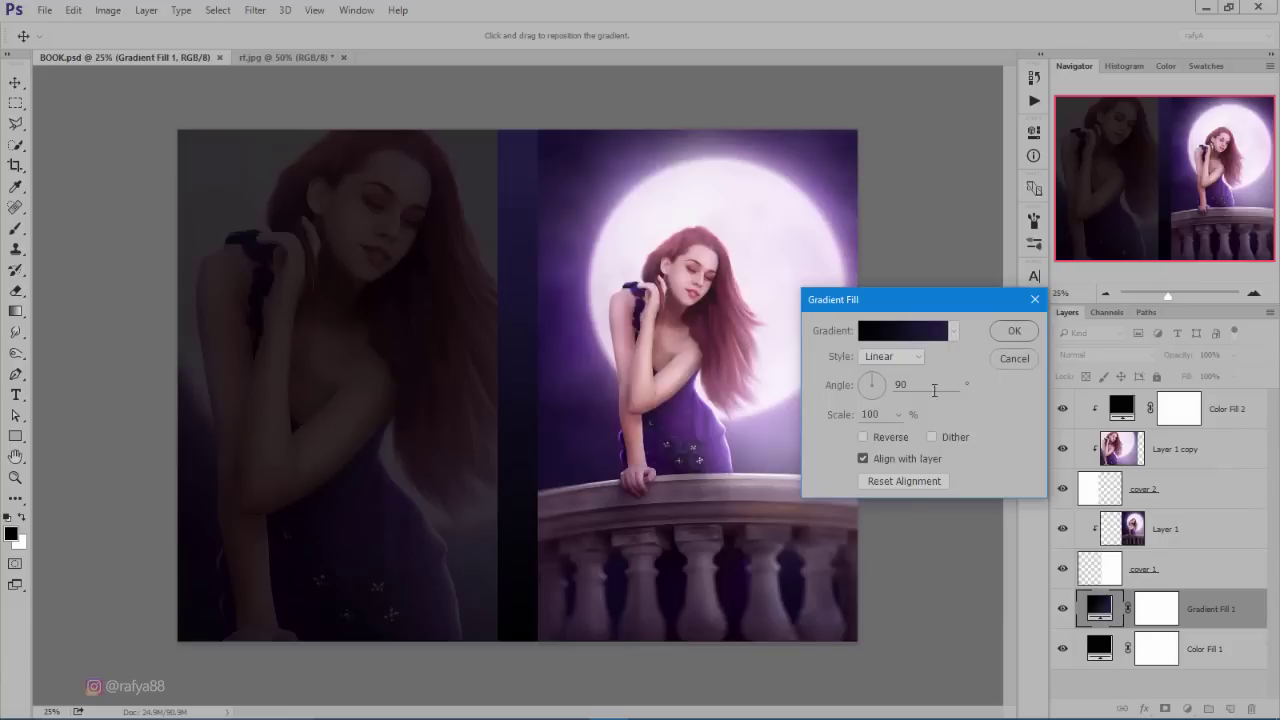
click(1016, 332)
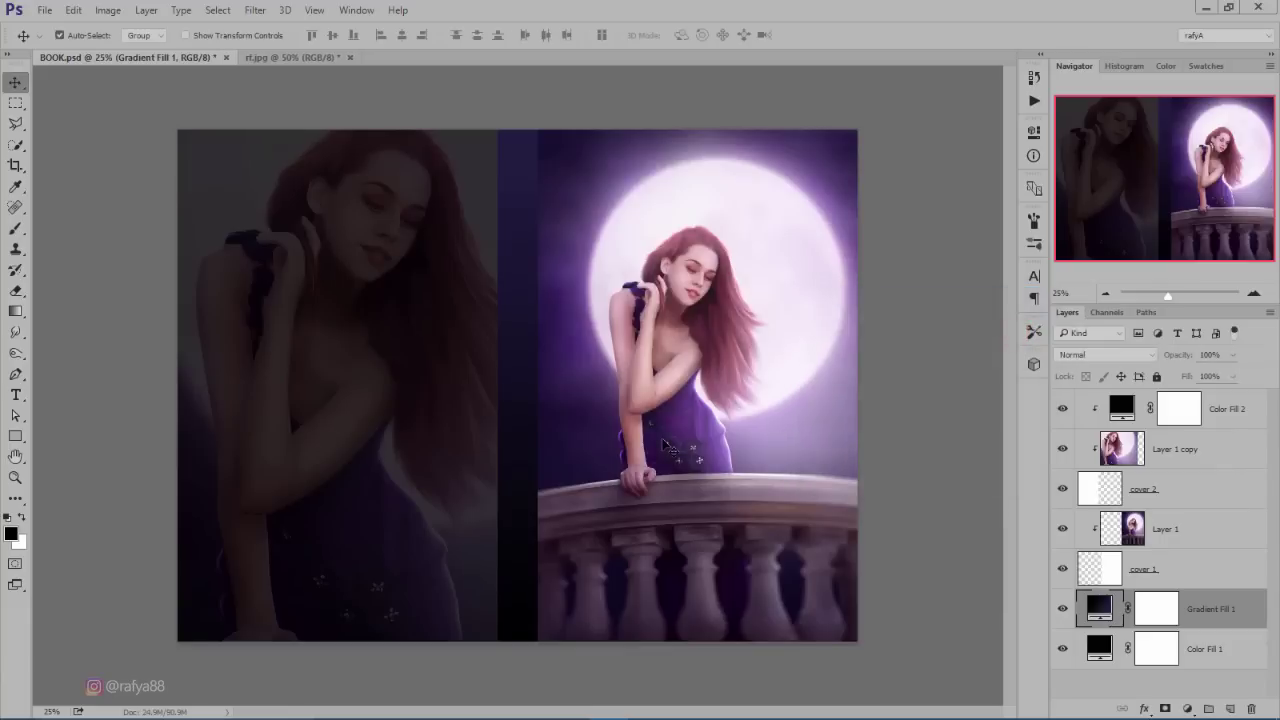
click(1204, 532)
- Add Layer 2 clipped to Layer 1 and draw a dark gradient up from the front cover's bottom
click(1230, 708)
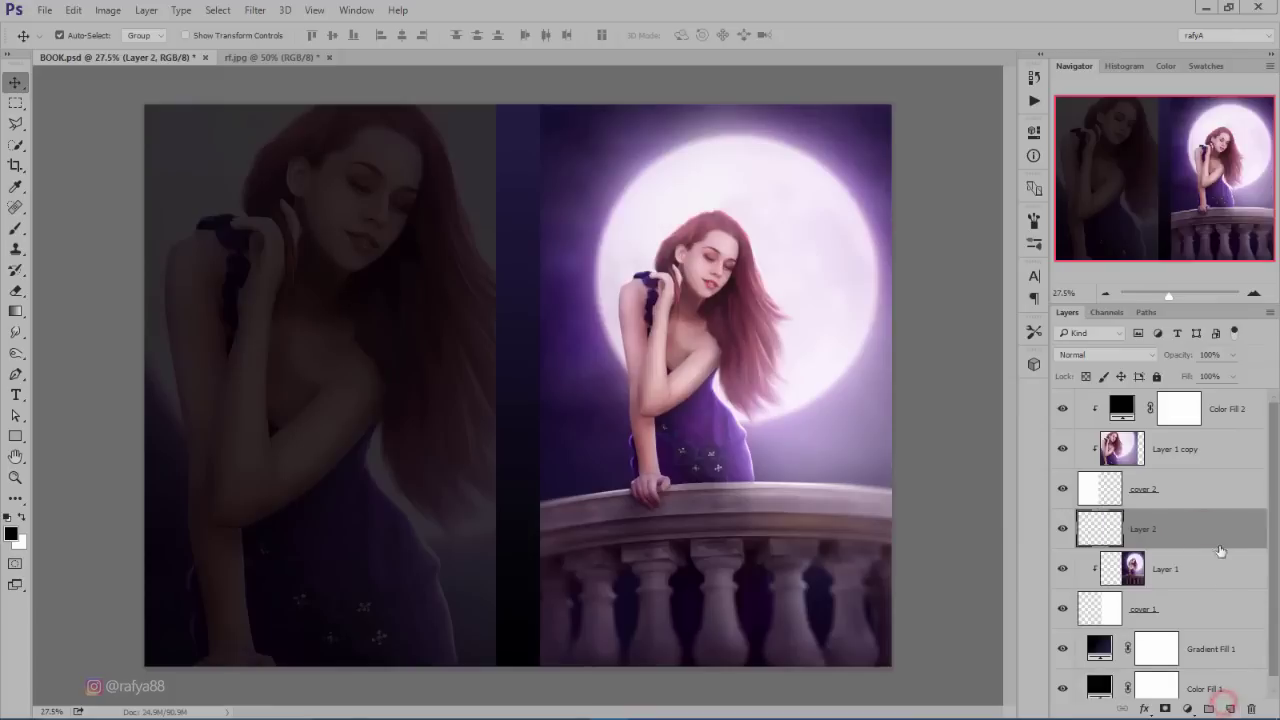
right_click(1218, 545)
click(962, 394)
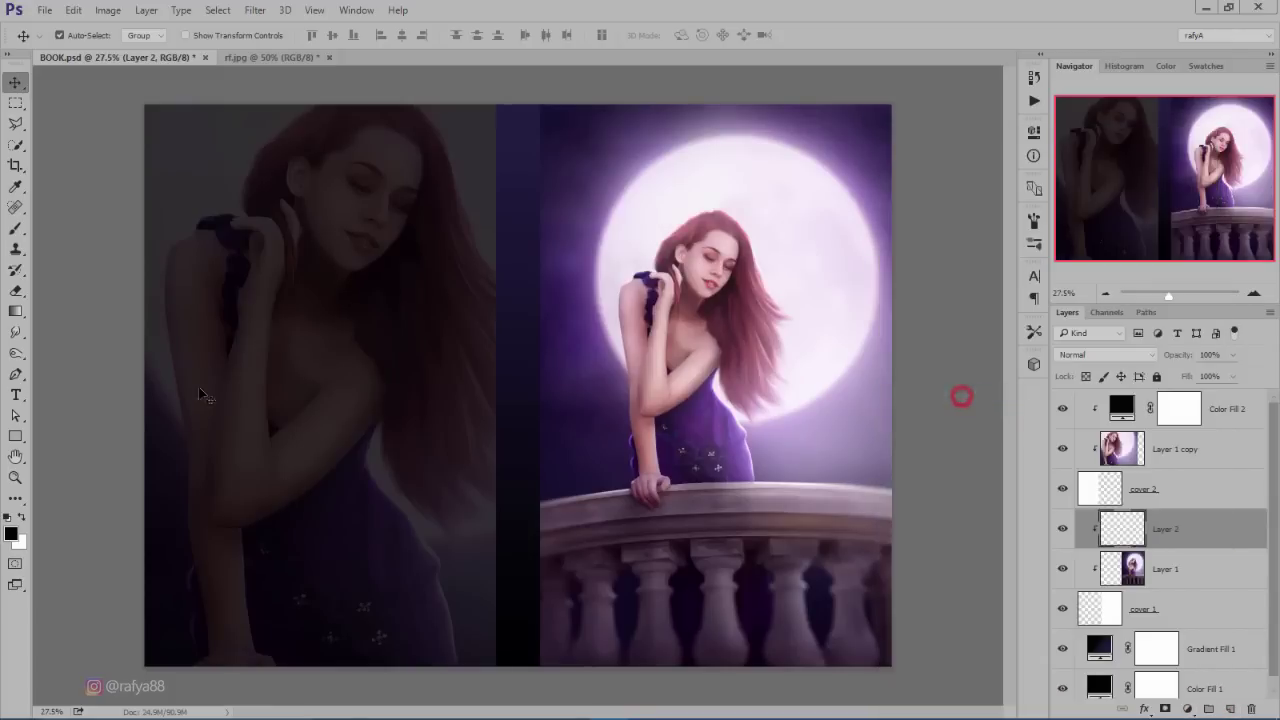
click(16, 311)
scroll(703, 638, down, 2)
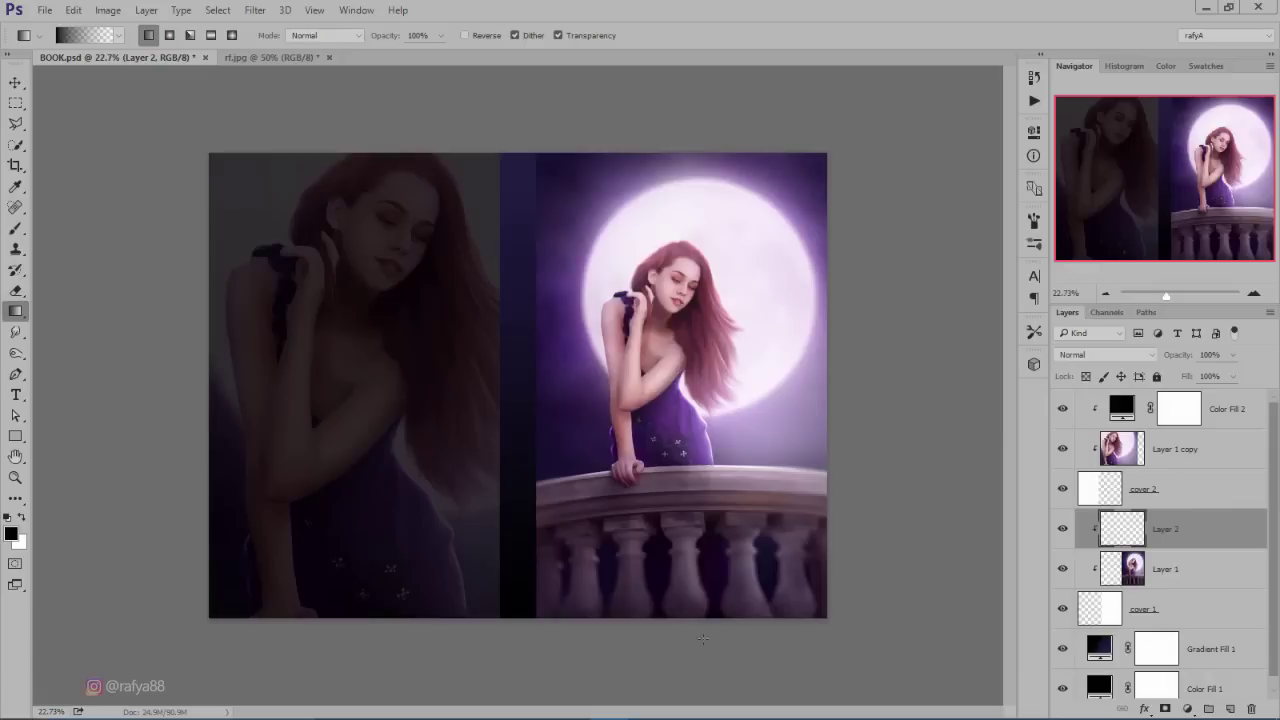
drag(690, 679, 690, 421)
scroll(690, 421, down, 2)
scroll(690, 421, up, 1)
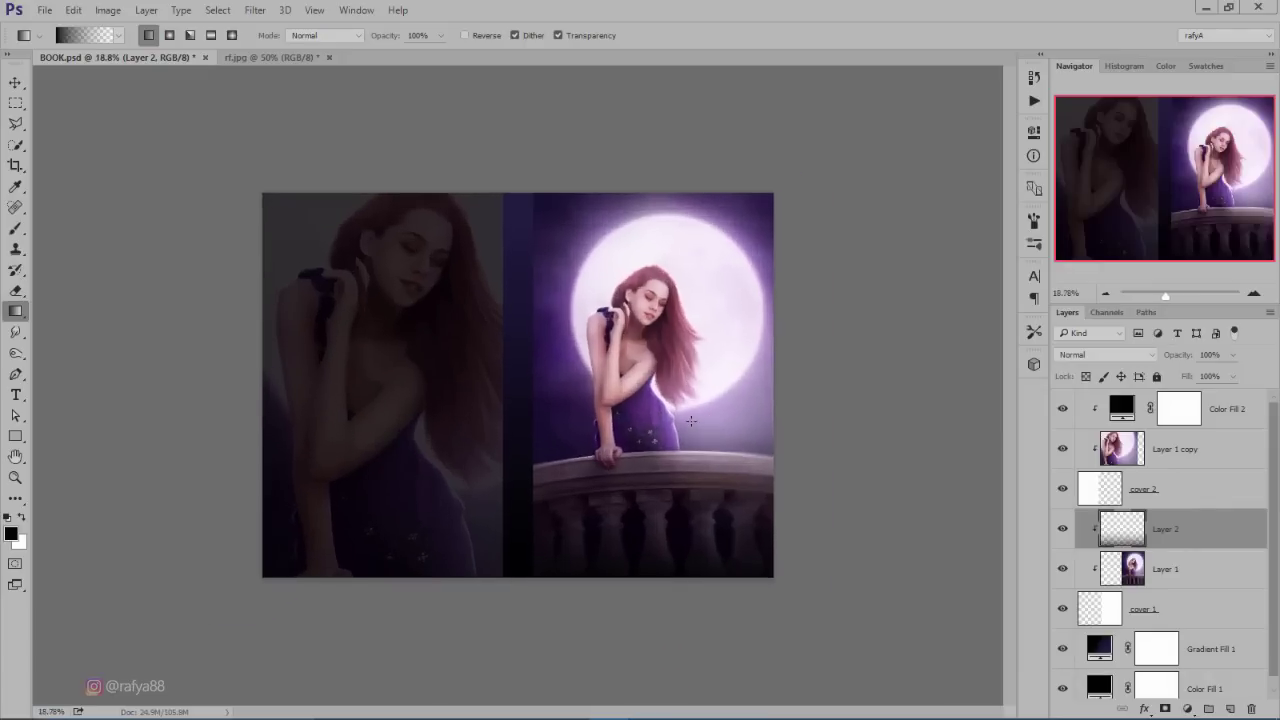
scroll(690, 421, down, 1)
- Stretch the gradient over the front cover's lower half and commit the transform
key(ctrl+t)
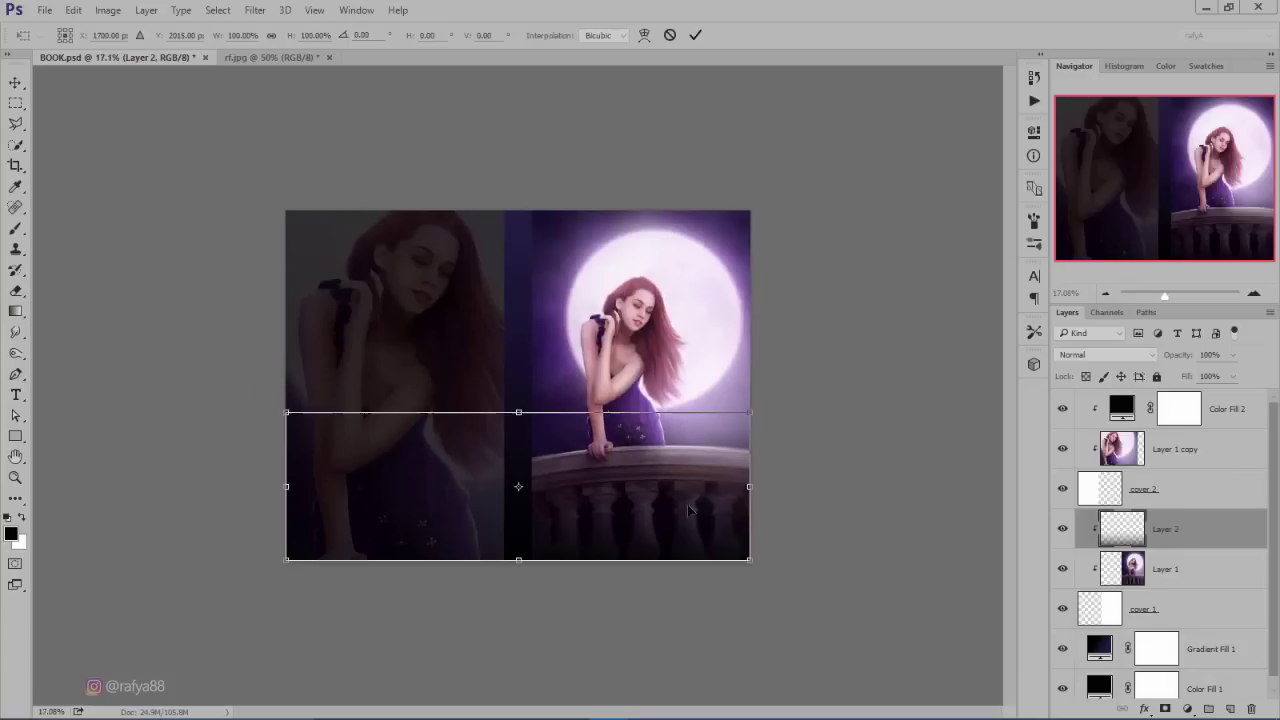
drag(517, 561, 566, 622)
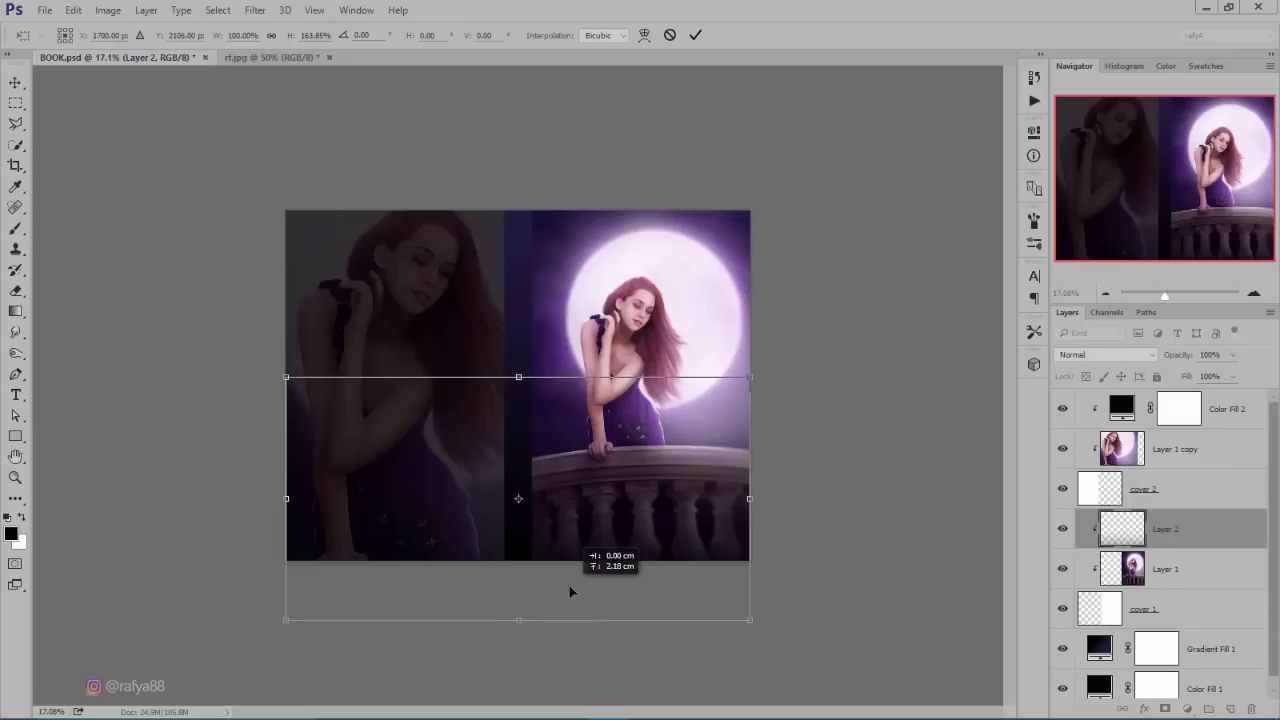
drag(571, 585, 569, 585)
drag(529, 380, 529, 400)
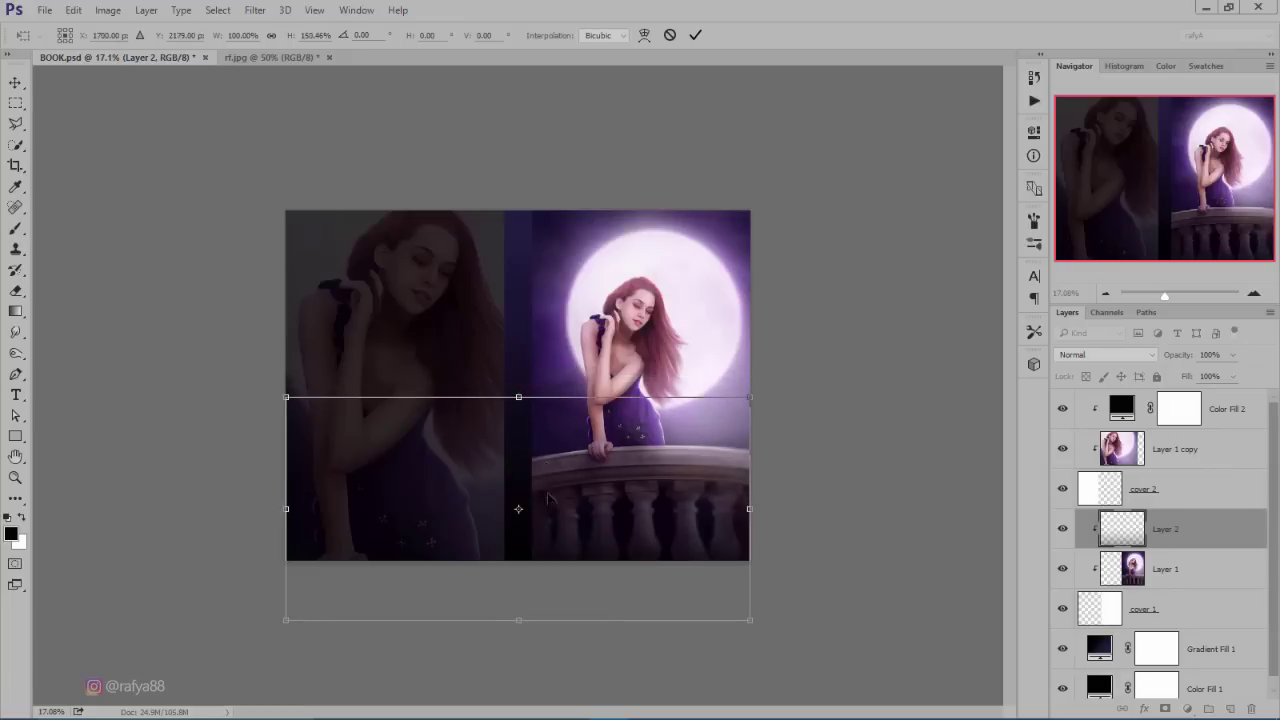
drag(517, 620, 520, 581)
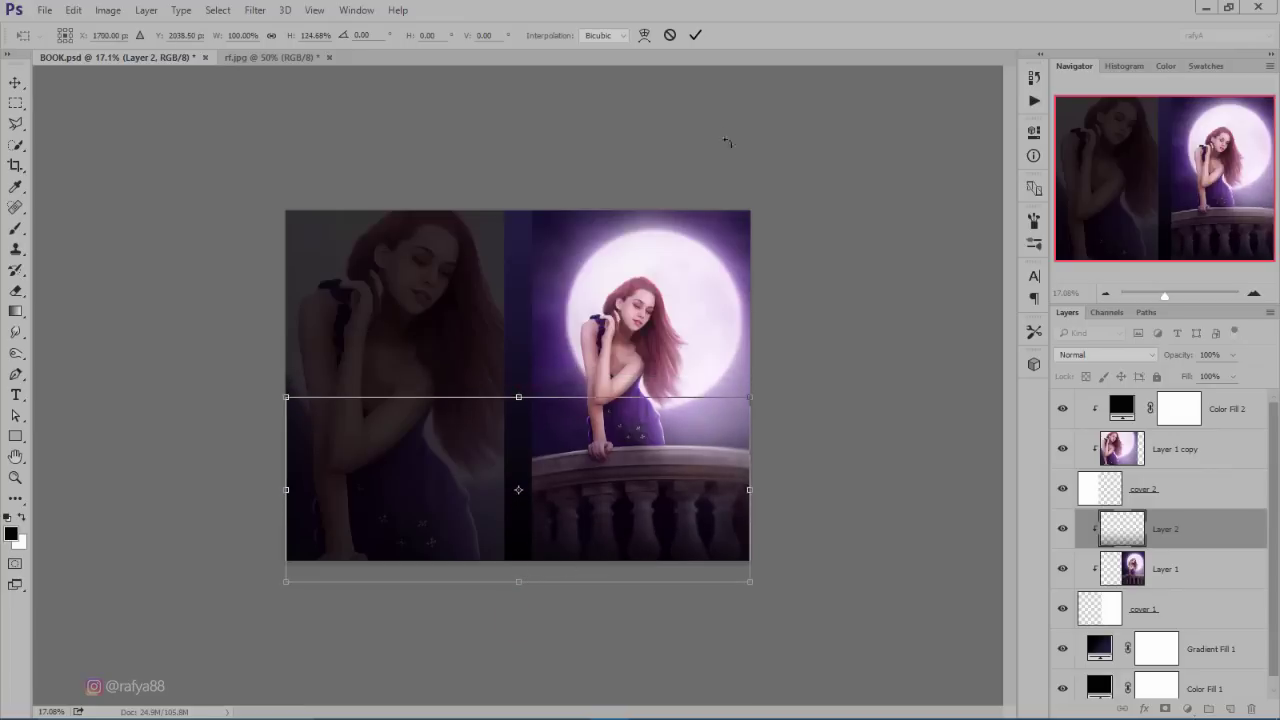
click(695, 36)
key(g)
scroll(712, 449, up, 1)
scroll(712, 449, up, 1)
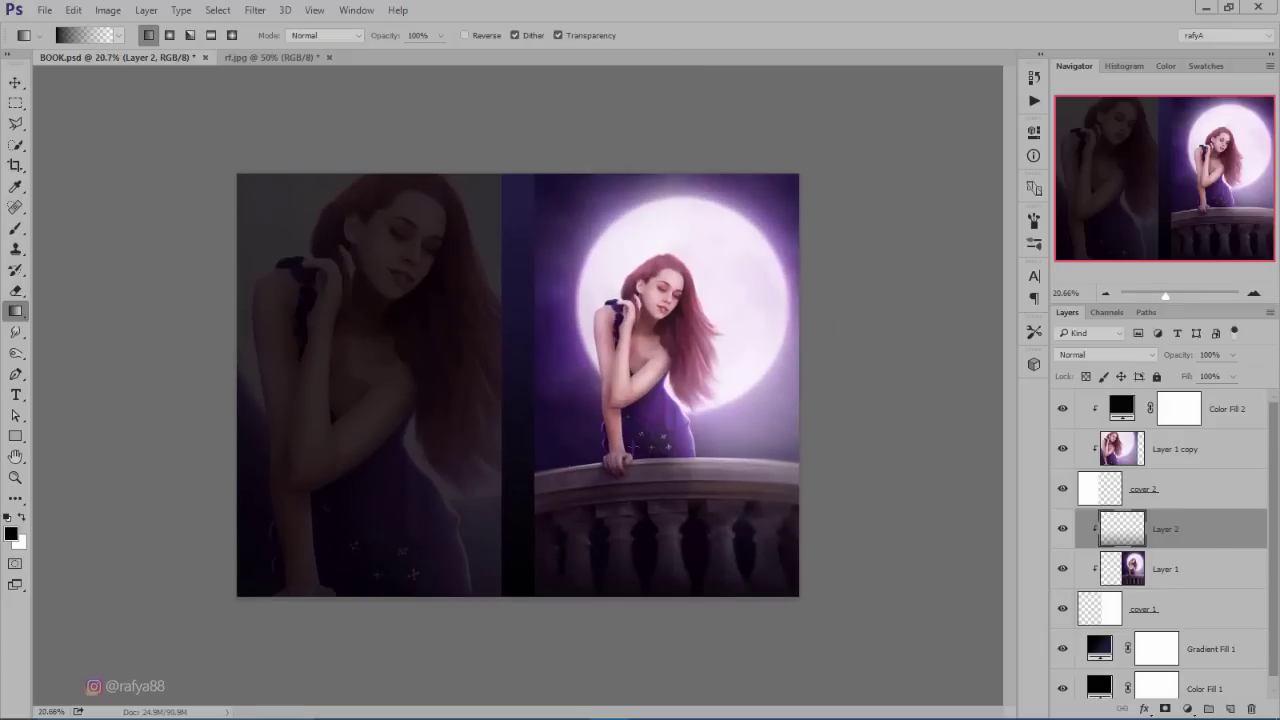
scroll(712, 449, up, 1)
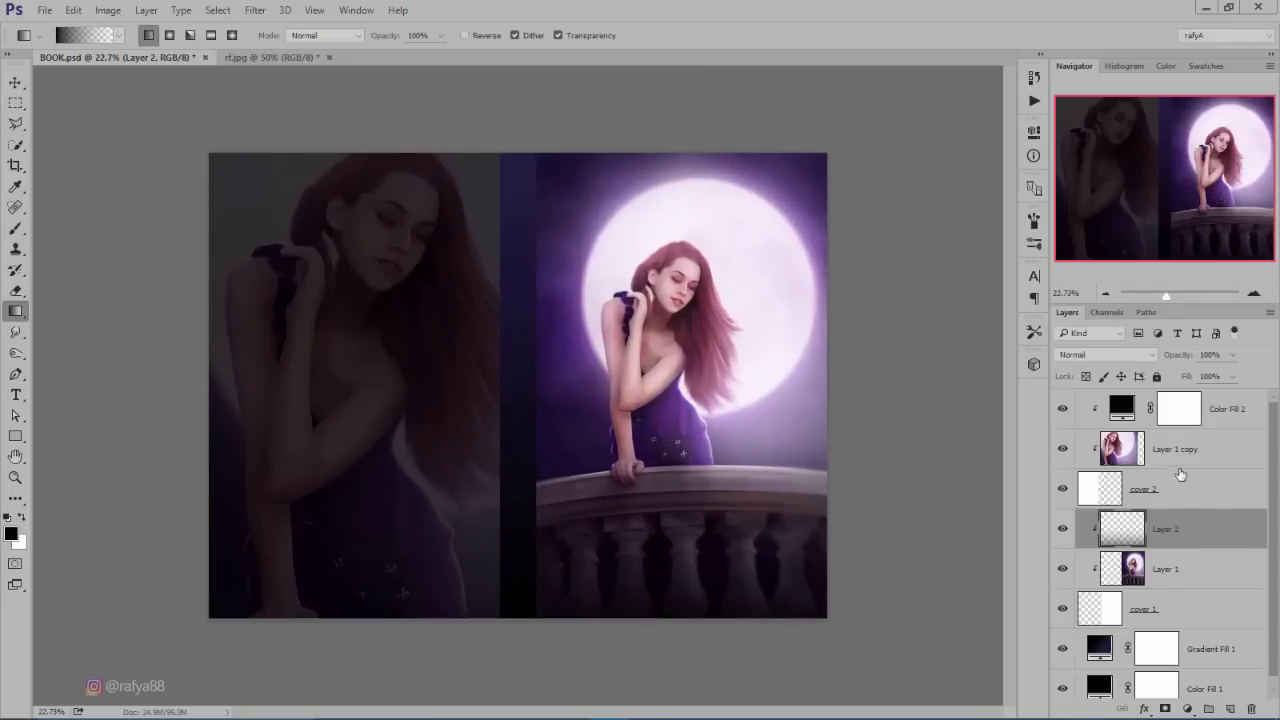
- Add clipped Layer 3 above Layer 1 copy with a black-to-transparent gradient stretched down the back cover
click(1206, 453)
click(1231, 709)
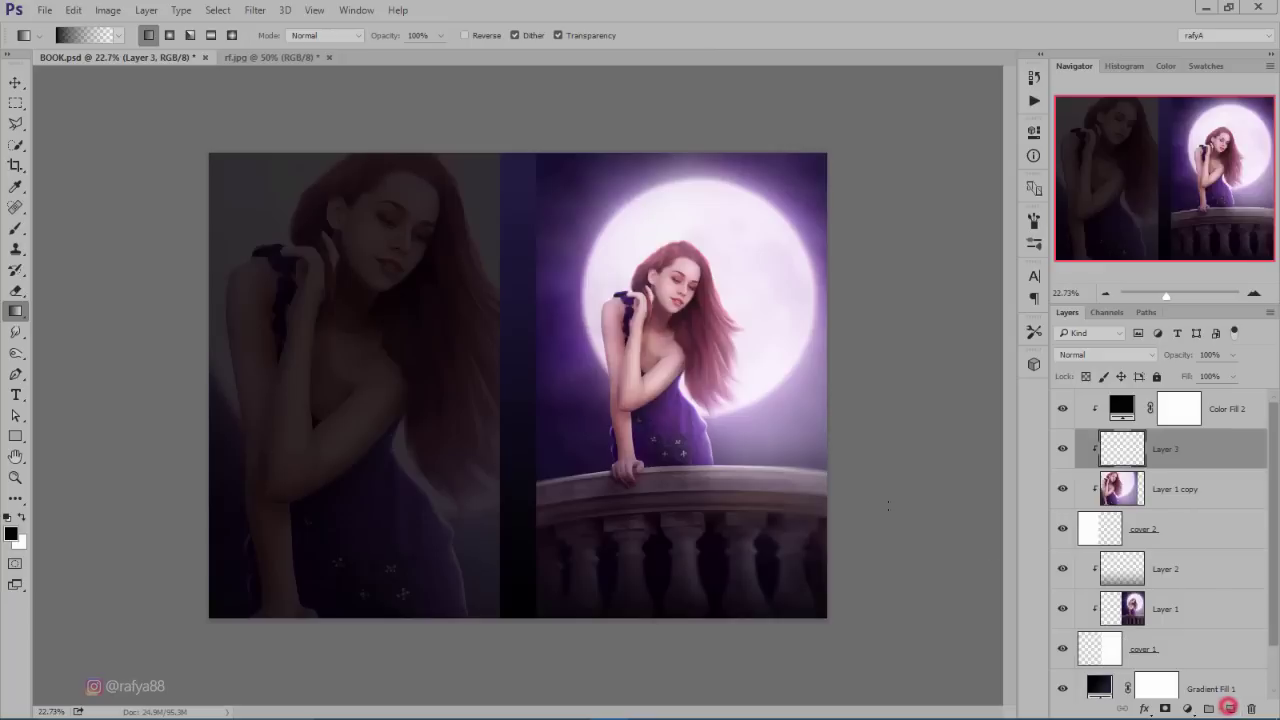
drag(348, 667, 347, 302)
key(ctrl+t)
scroll(493, 547, down, 4)
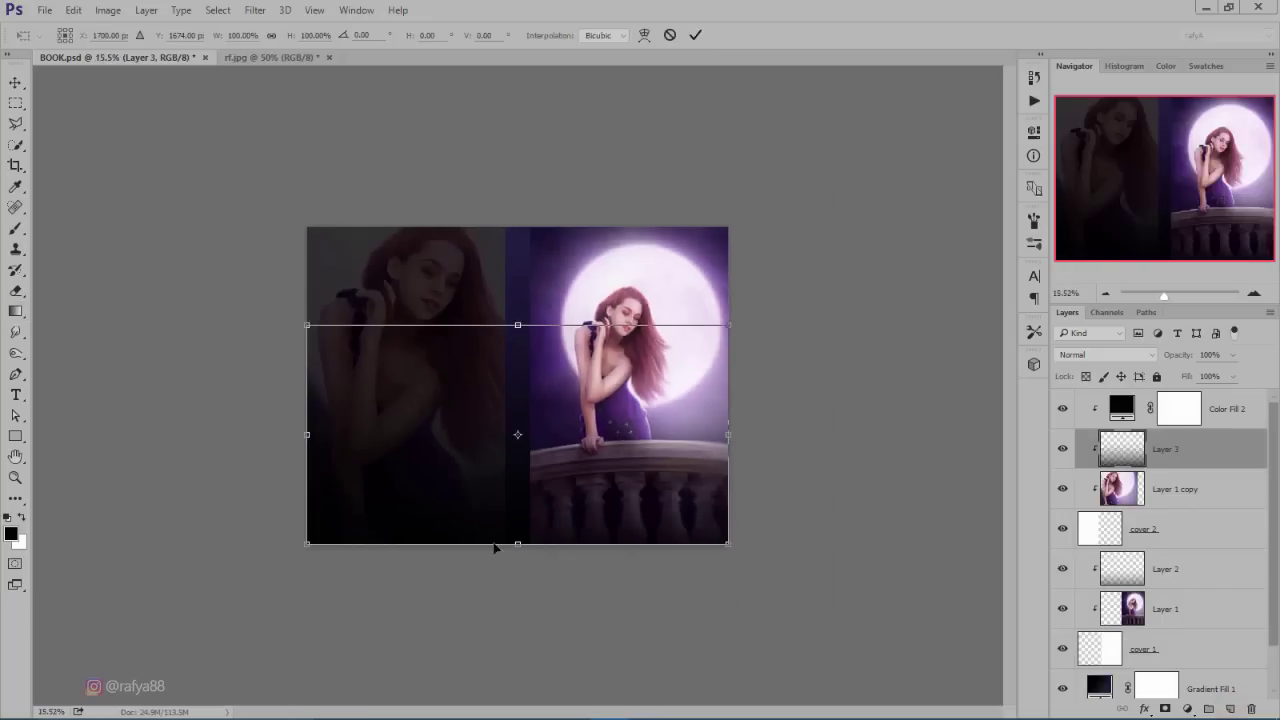
drag(518, 545, 514, 595)
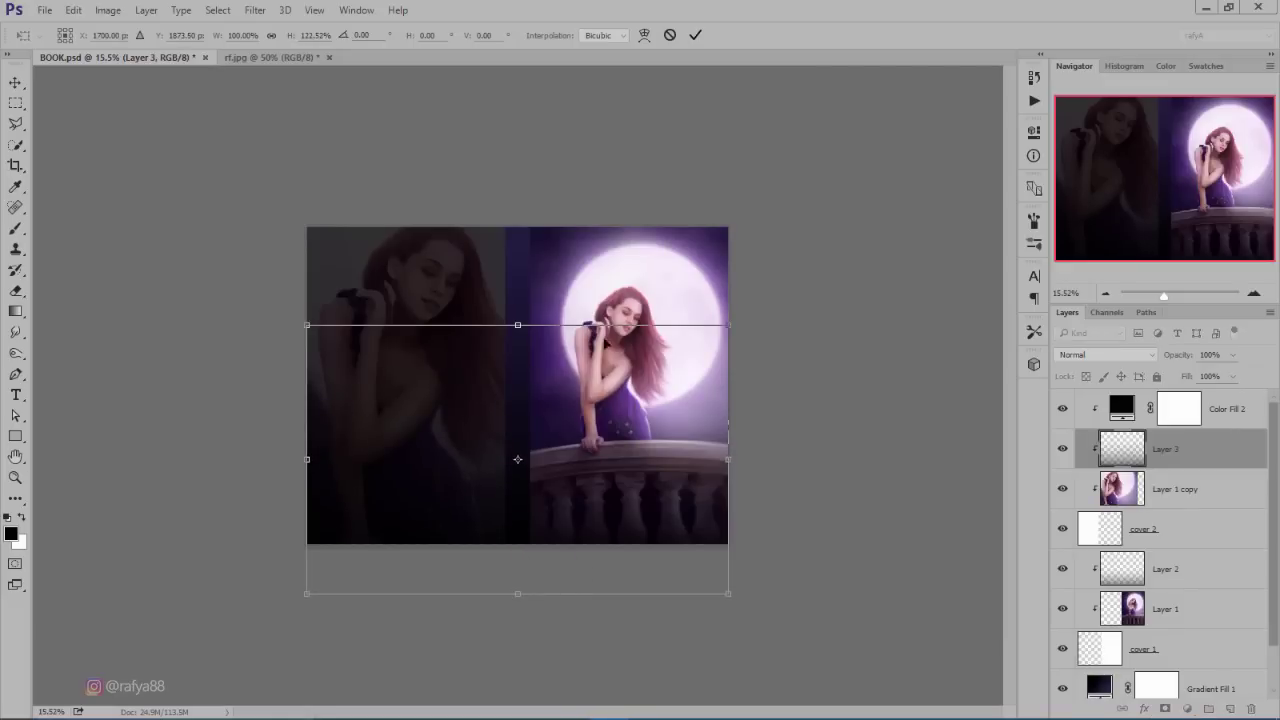
click(695, 35)
key(g)
scroll(533, 428, up, 2)
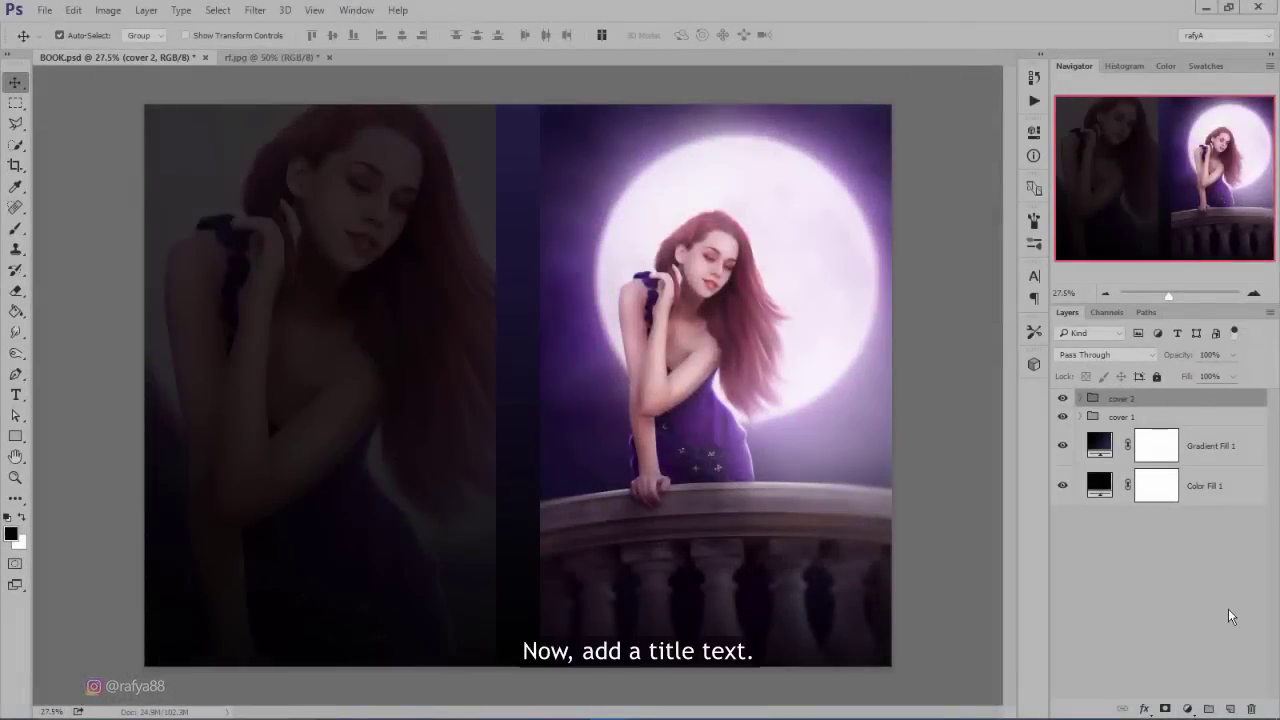
- Type a white 'Beautiful' text layer near the spread's centre and commit it
click(16, 393)
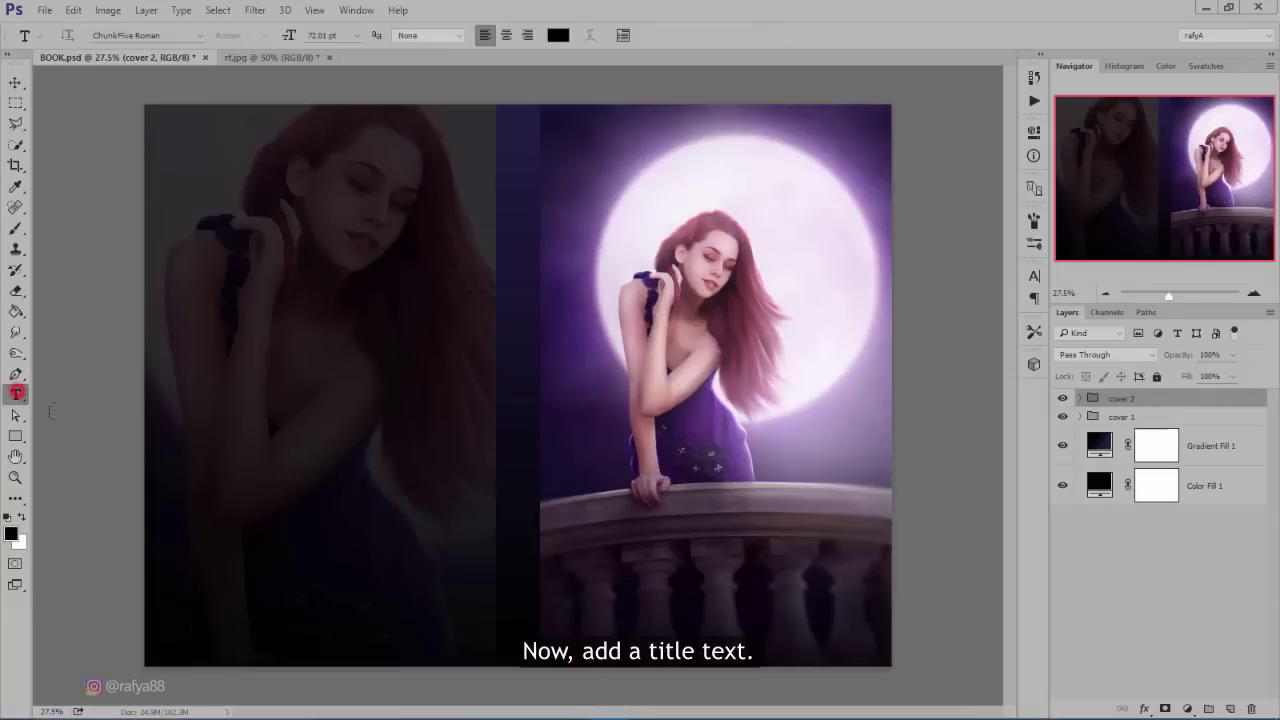
click(421, 414)
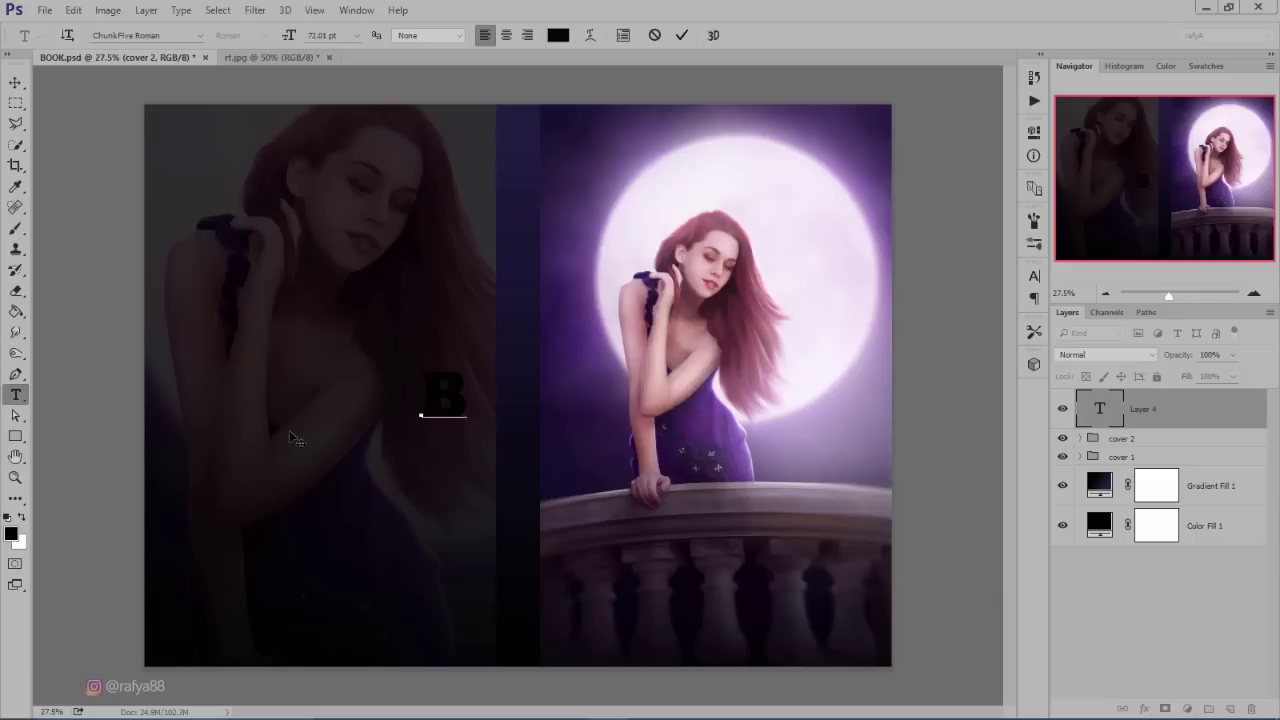
key(ctrl)
key(BackSpace)
click(558, 36)
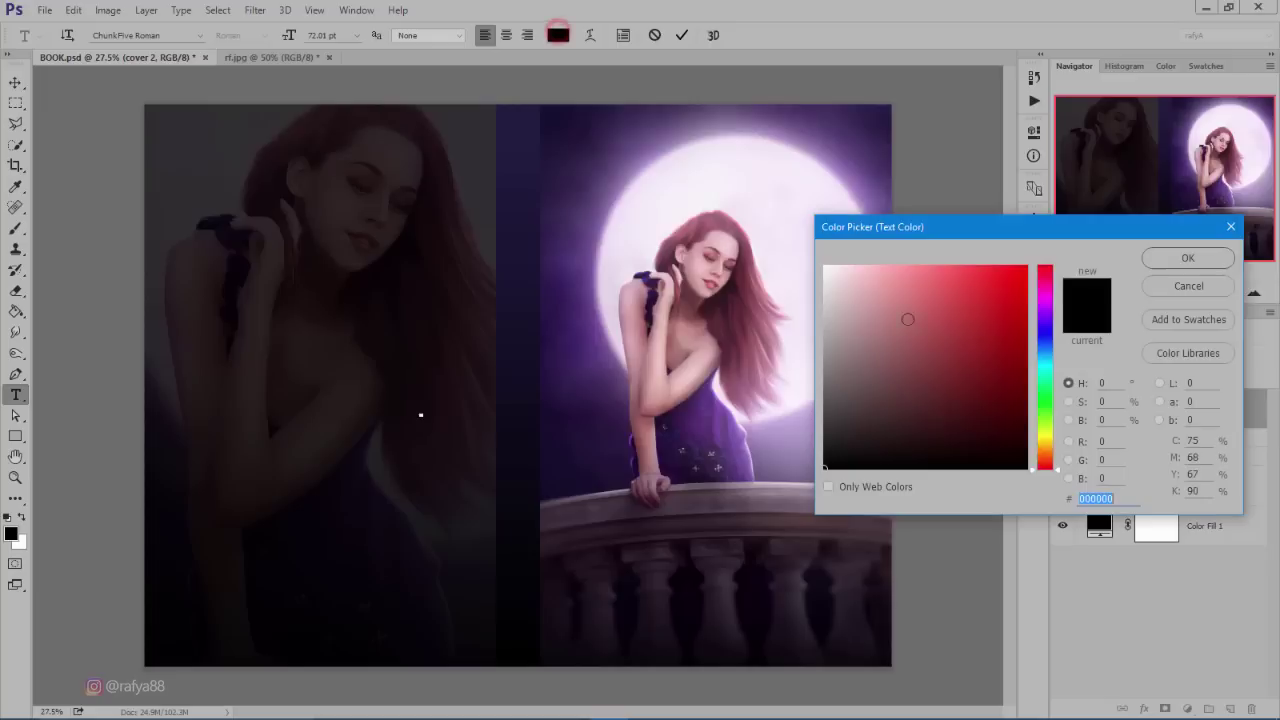
click(787, 220)
click(1157, 254)
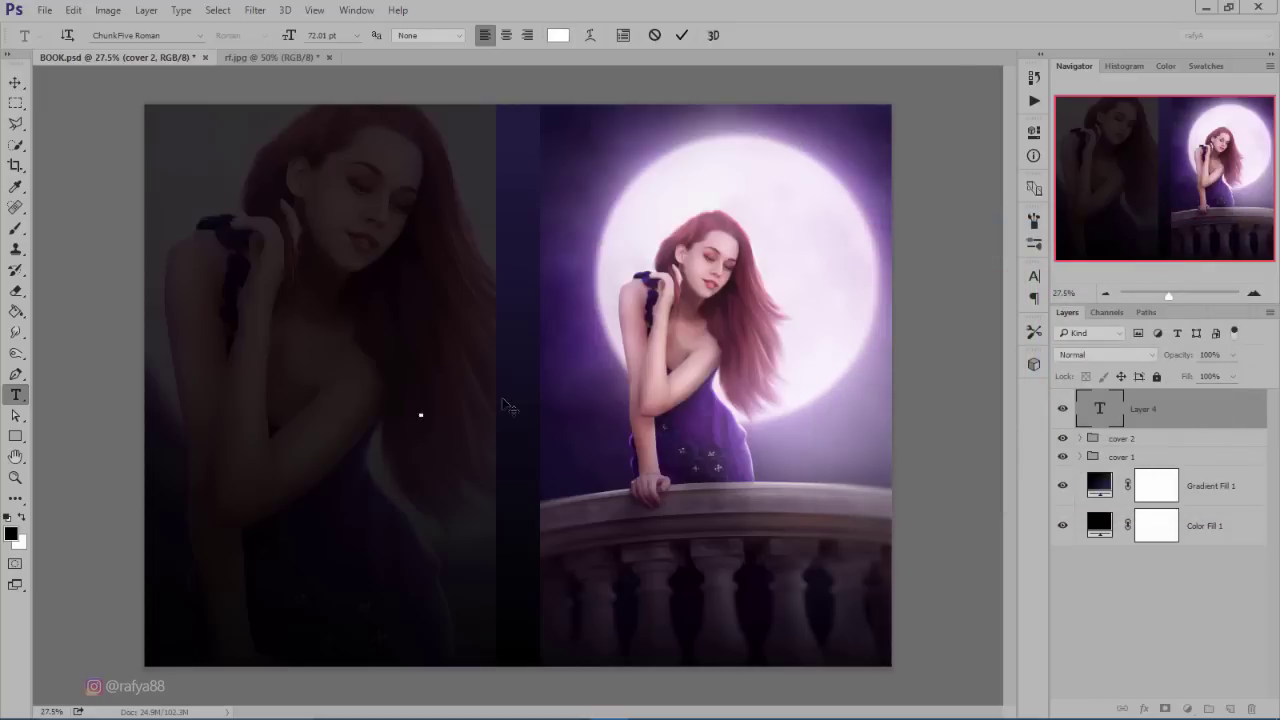
text(Bea)
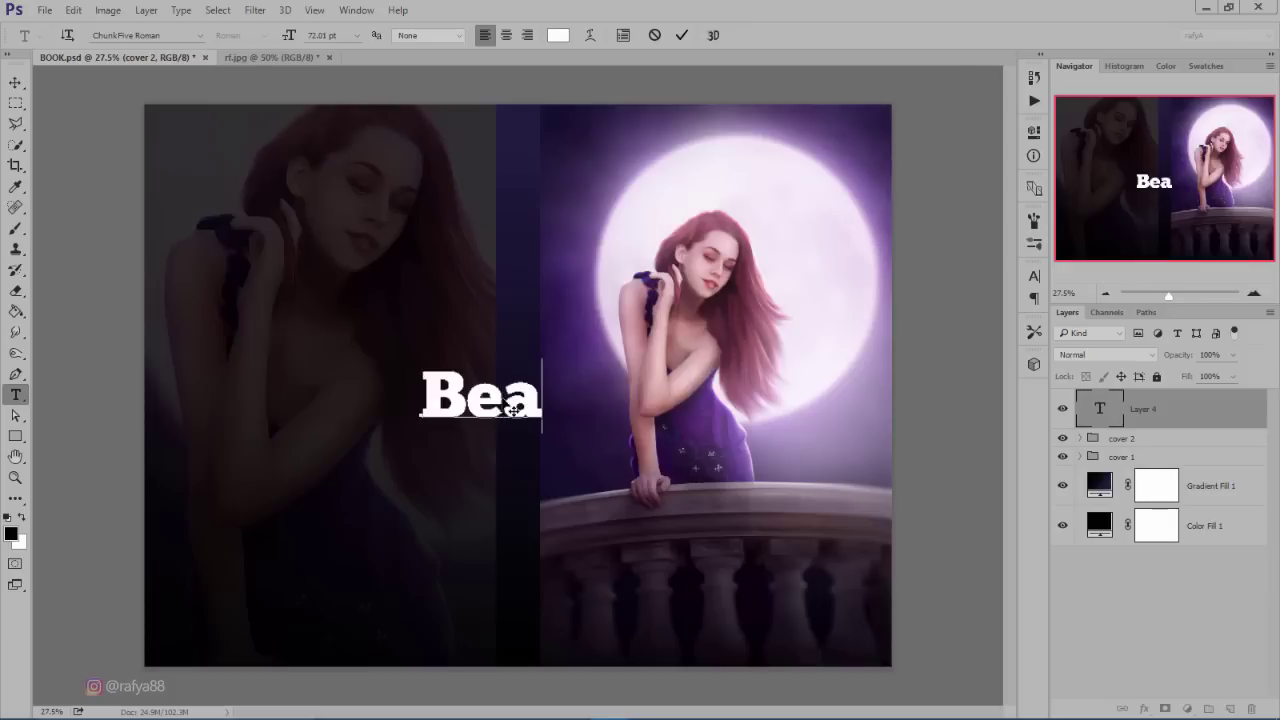
text(utiful)
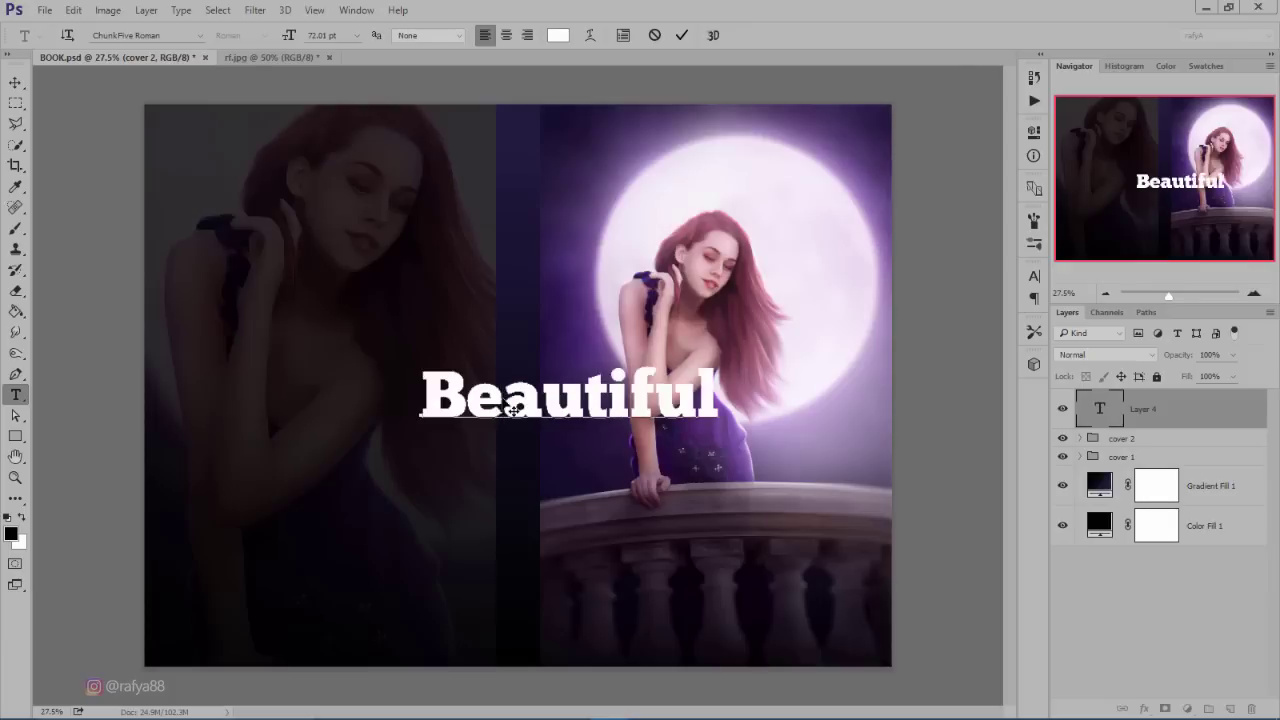
click(678, 36)
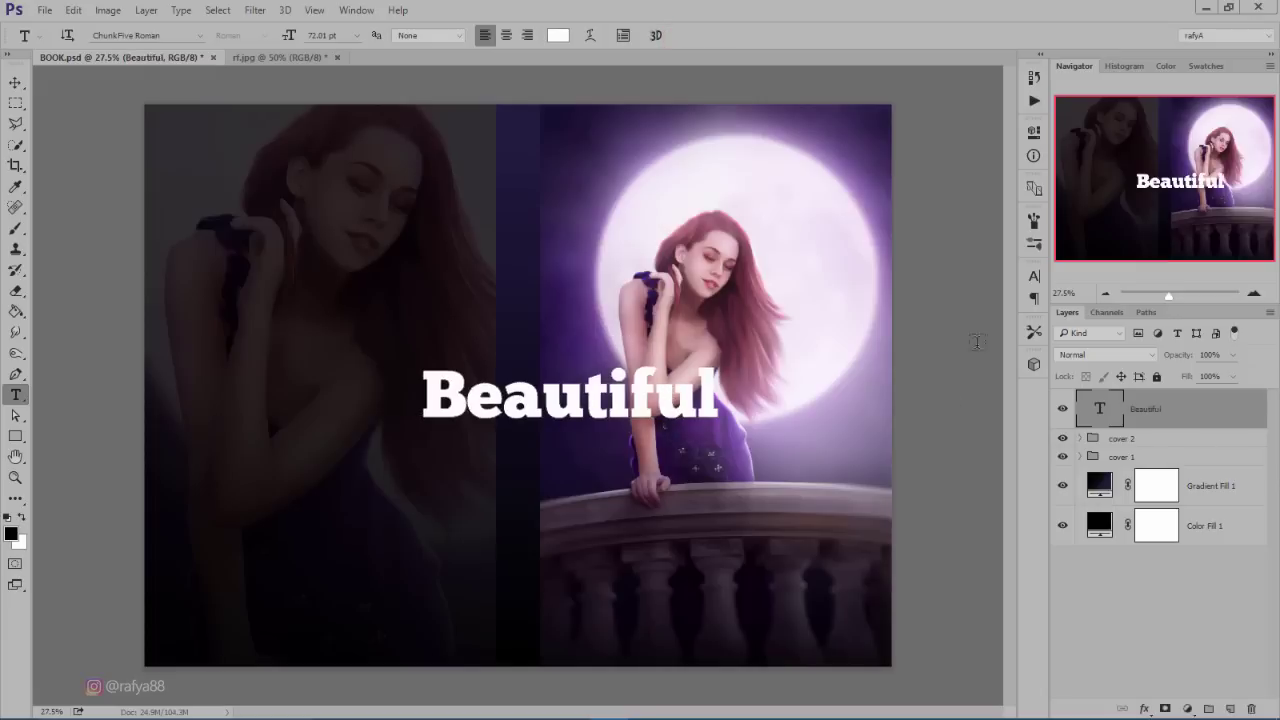
- Keep ChunkFive Roman and move the Beautiful title down onto the front-cover balcony
click(1034, 275)
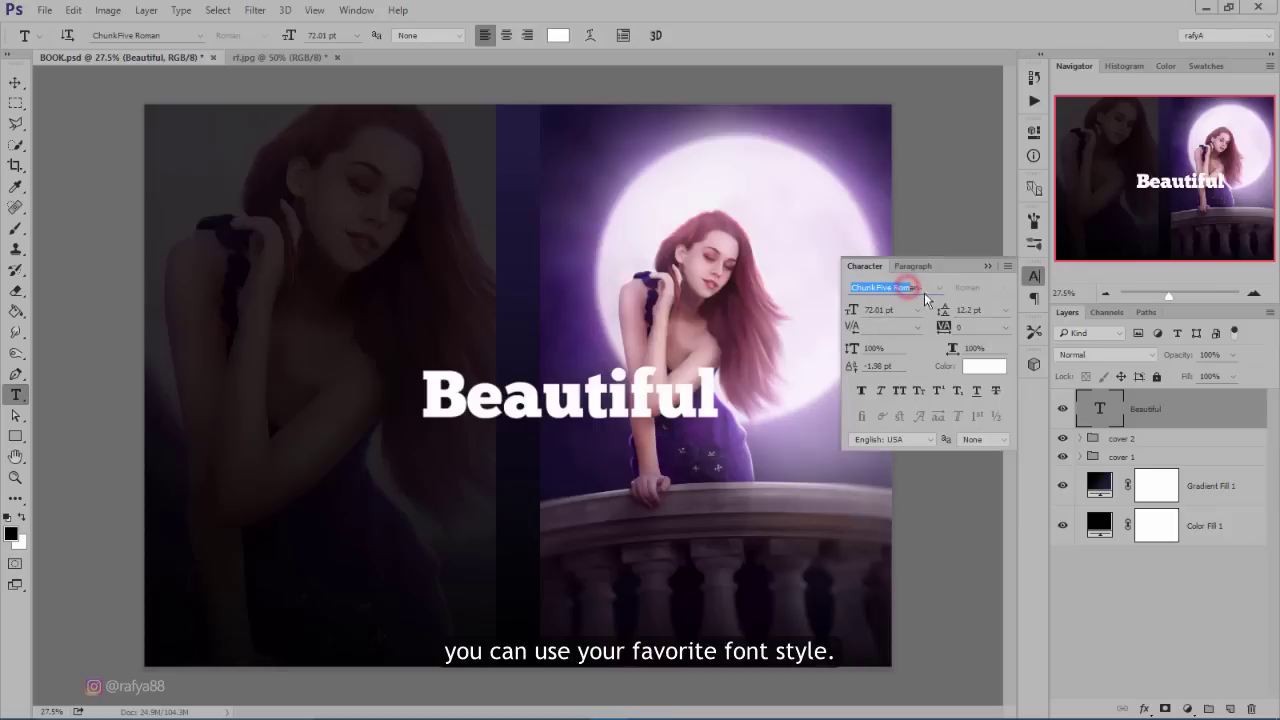
click(936, 287)
click(935, 286)
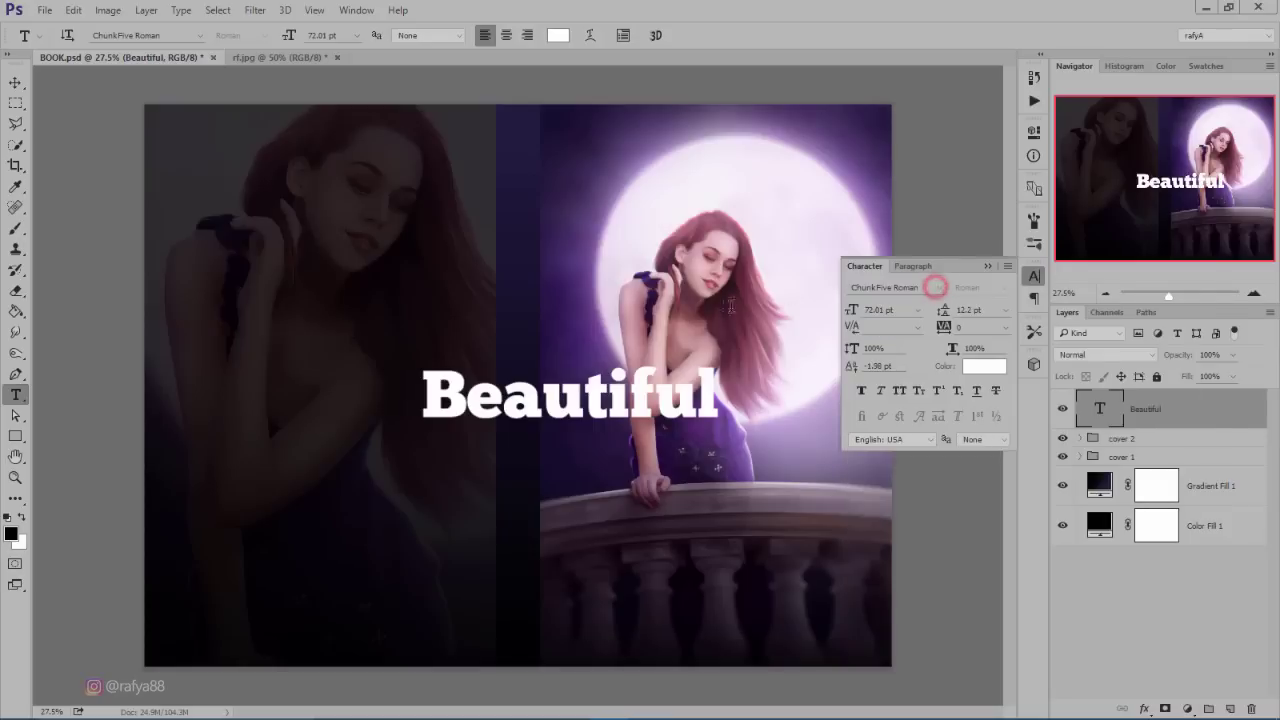
click(986, 266)
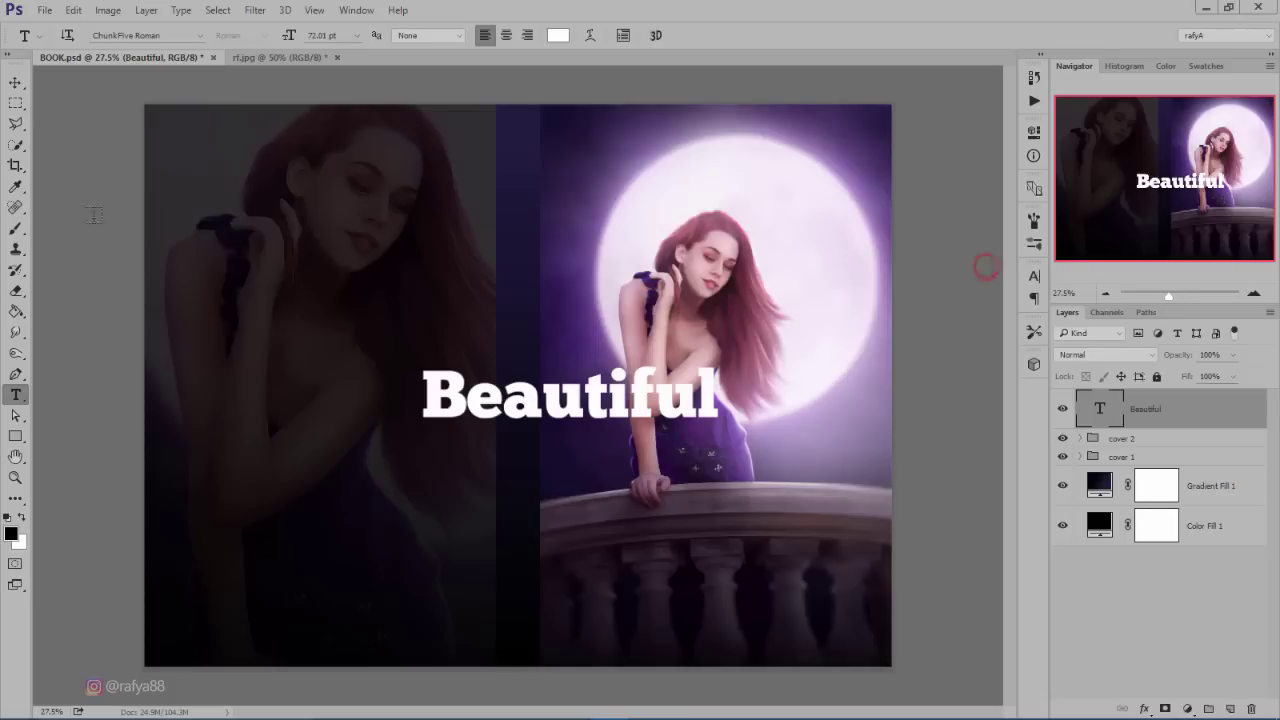
click(15, 80)
mouse_move(525, 411)
mouse_down()
mouse_move(693, 521)
mouse_move(693, 488)
mouse_move(688, 510)
mouse_up()
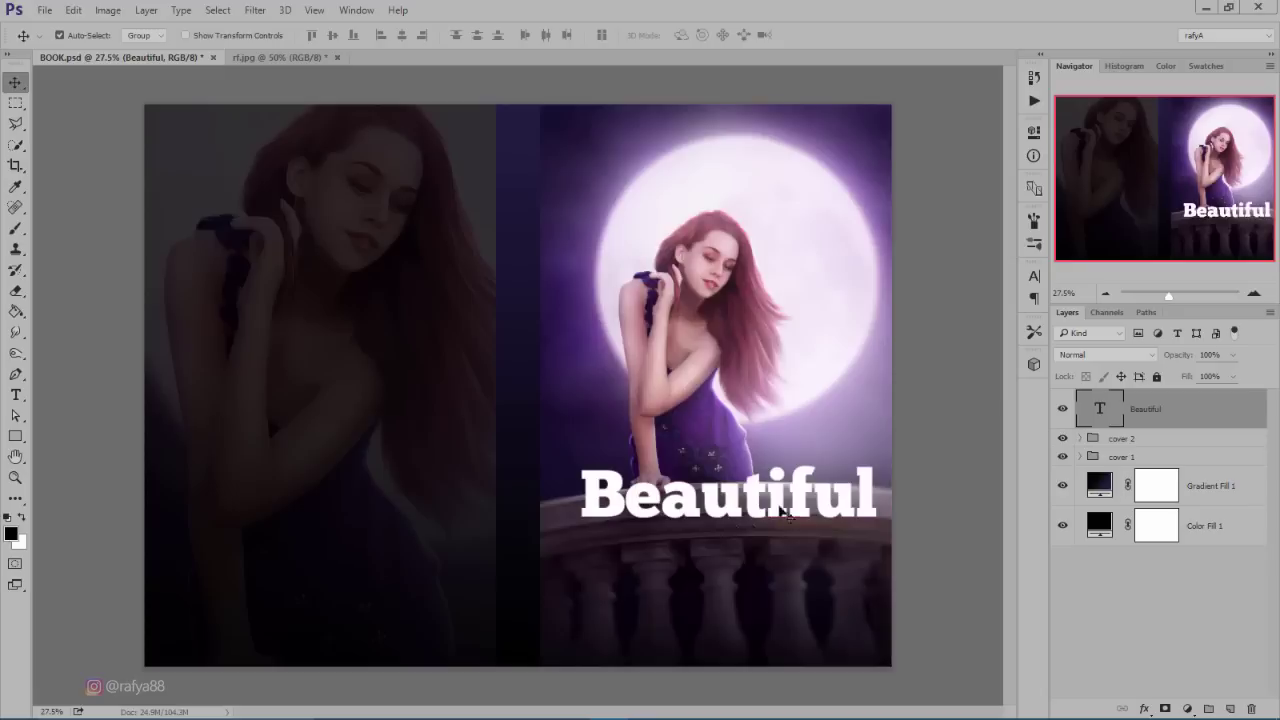
- Reduce Beautiful from 72 pt to about 61 pt and drop it just over the balustrade
click(1032, 278)
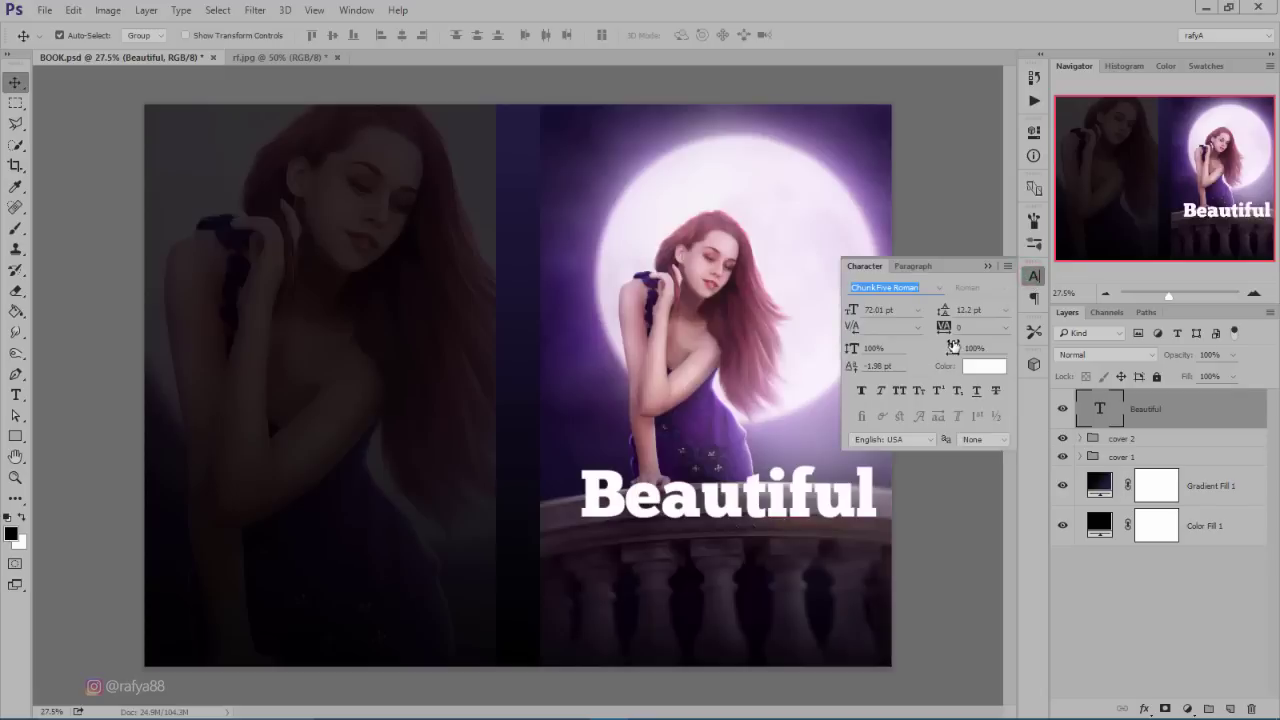
click(988, 267)
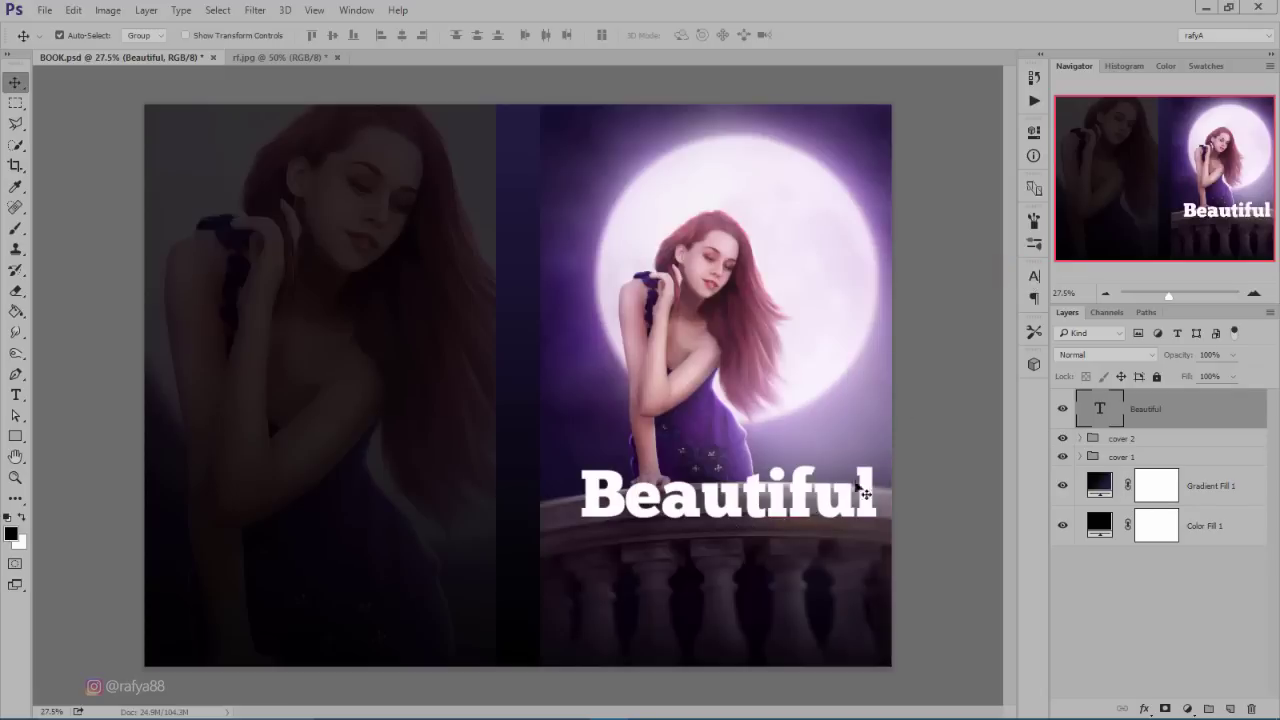
click(1034, 277)
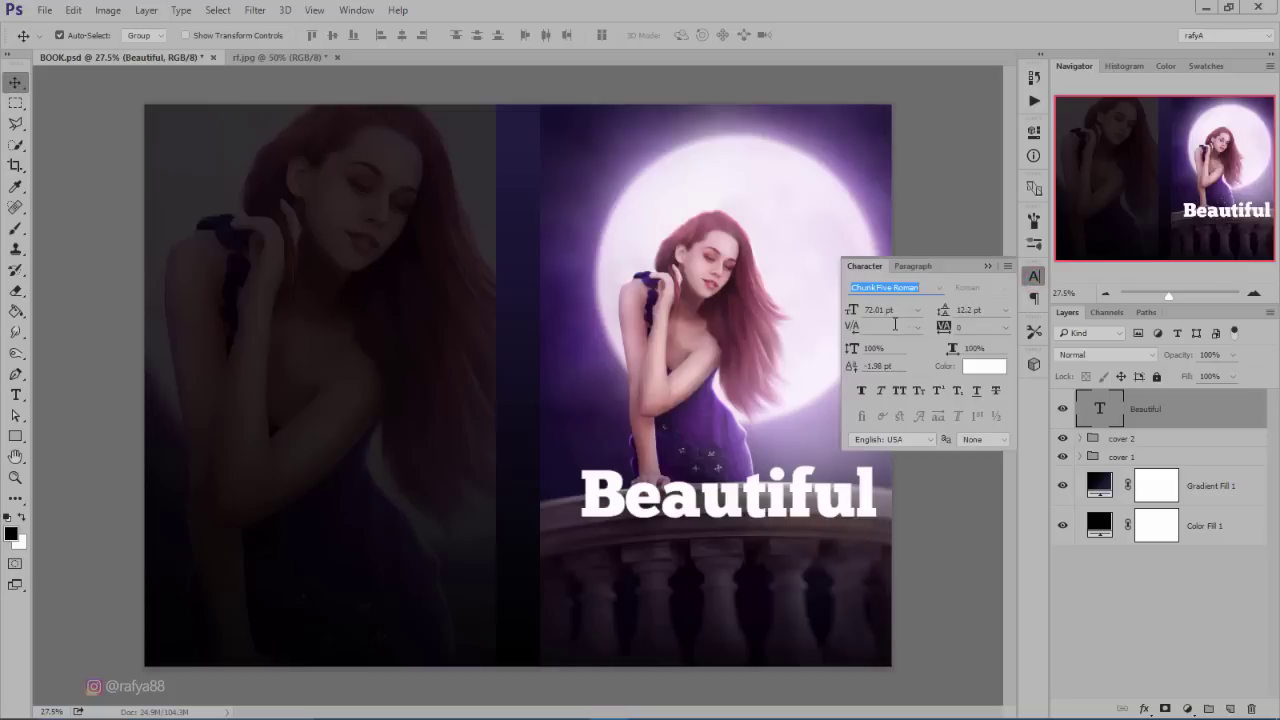
mouse_move(854, 311)
mouse_down()
mouse_move(836, 311)
mouse_move(847, 311)
mouse_up()
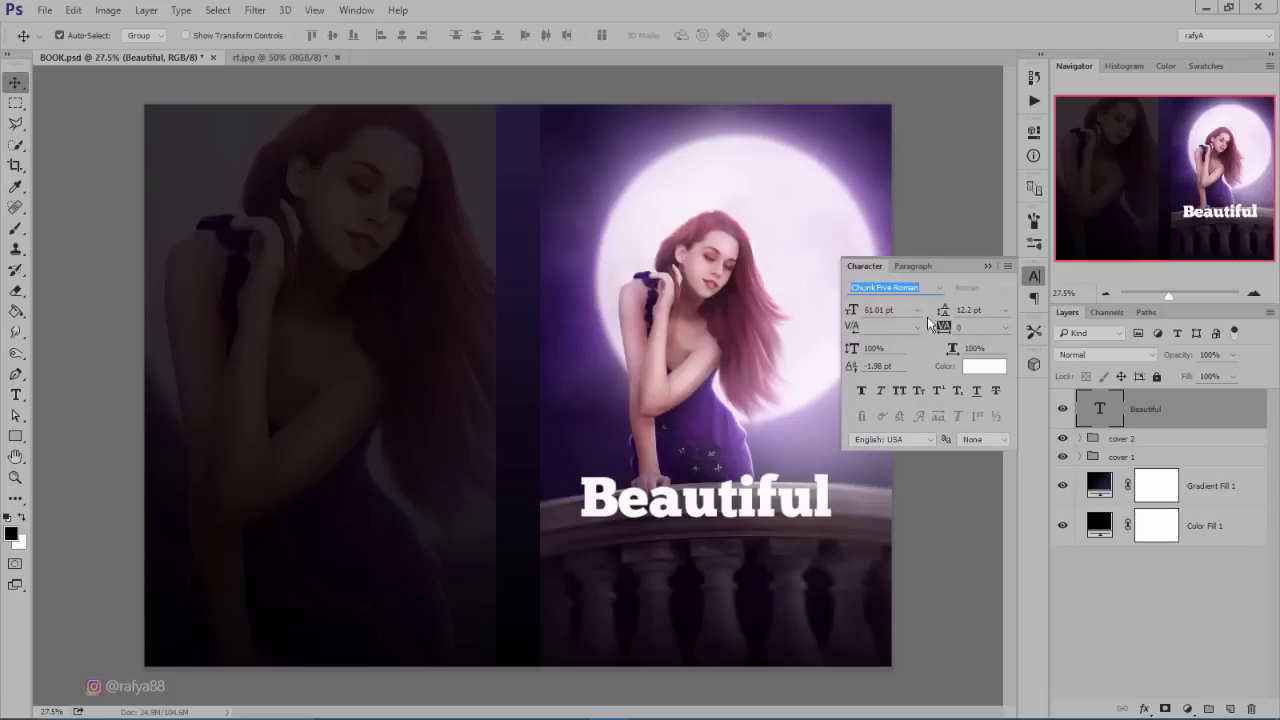
click(988, 267)
drag(723, 502, 733, 545)
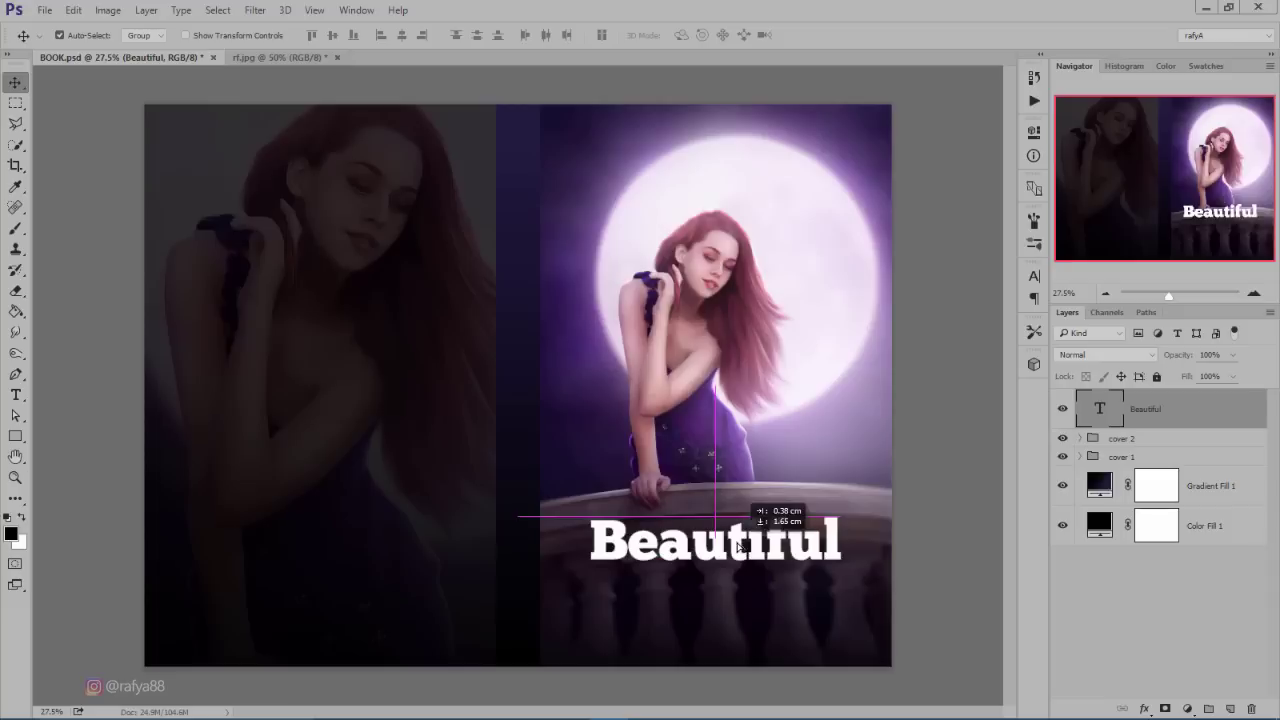
drag(738, 547, 739, 547)
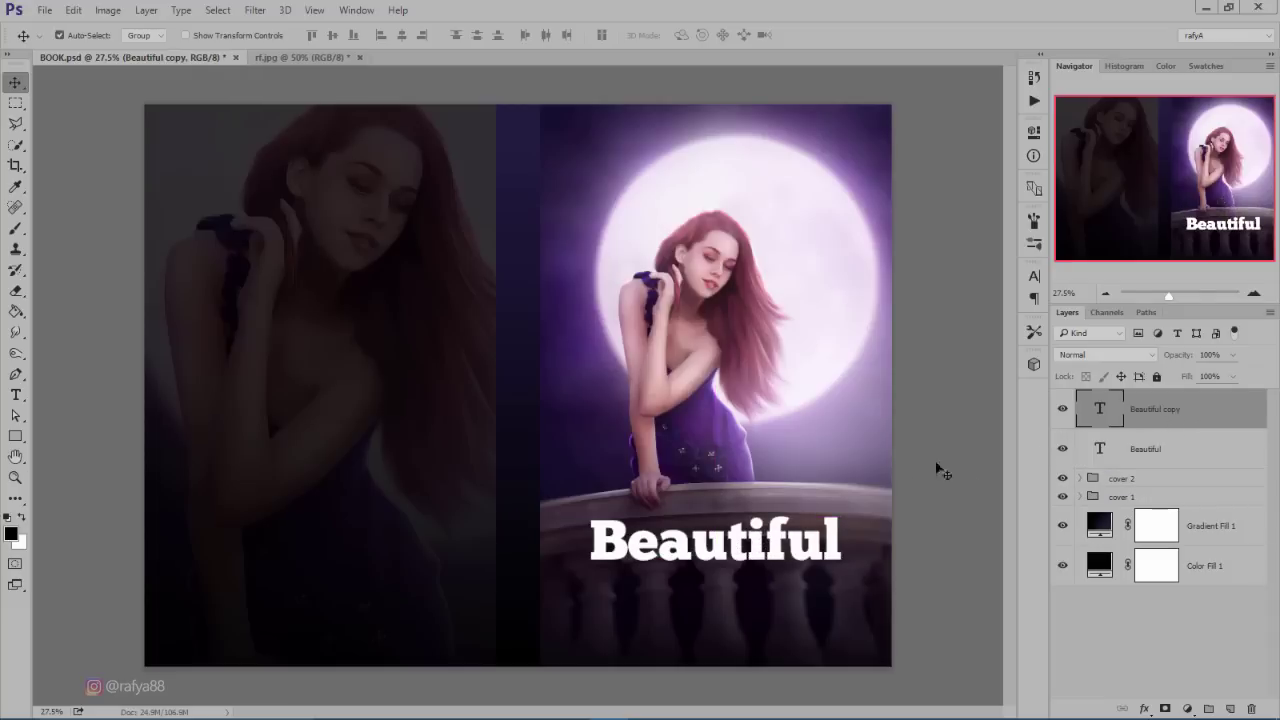
- Duplicate Beautiful above itself and change the copy's text to 'The'
drag(752, 535, 755, 497)
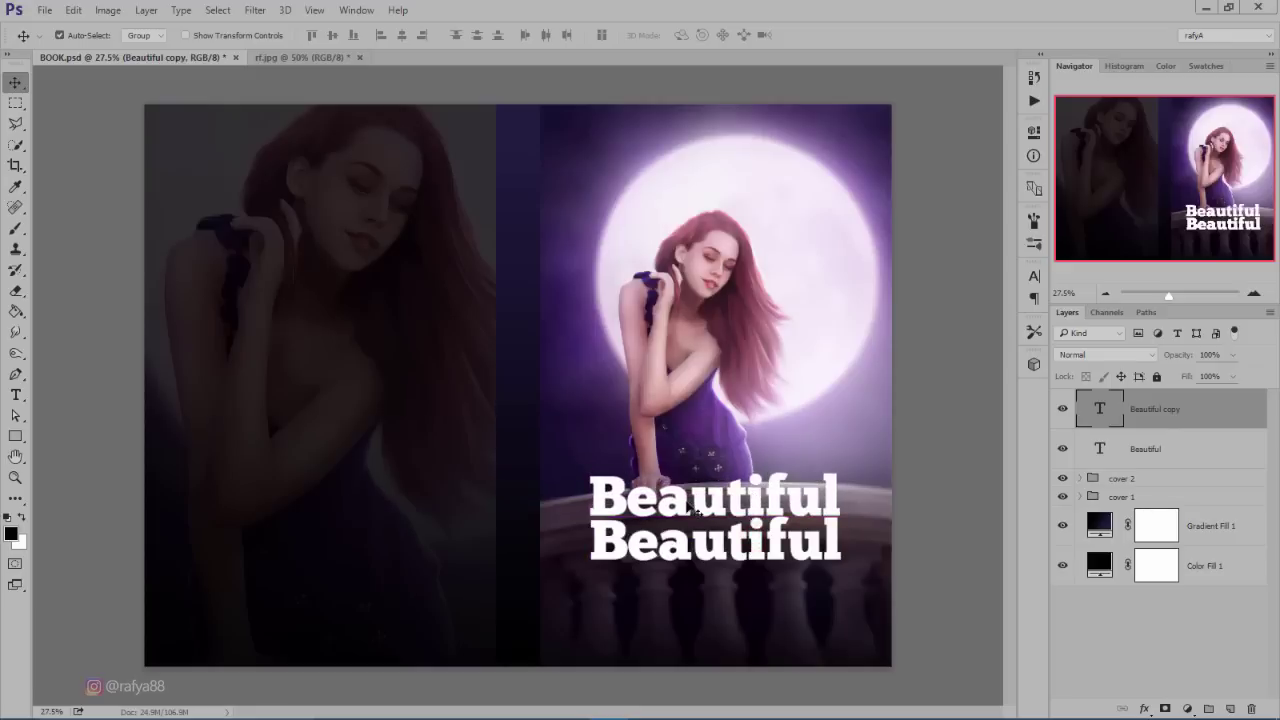
click(15, 395)
click(760, 500)
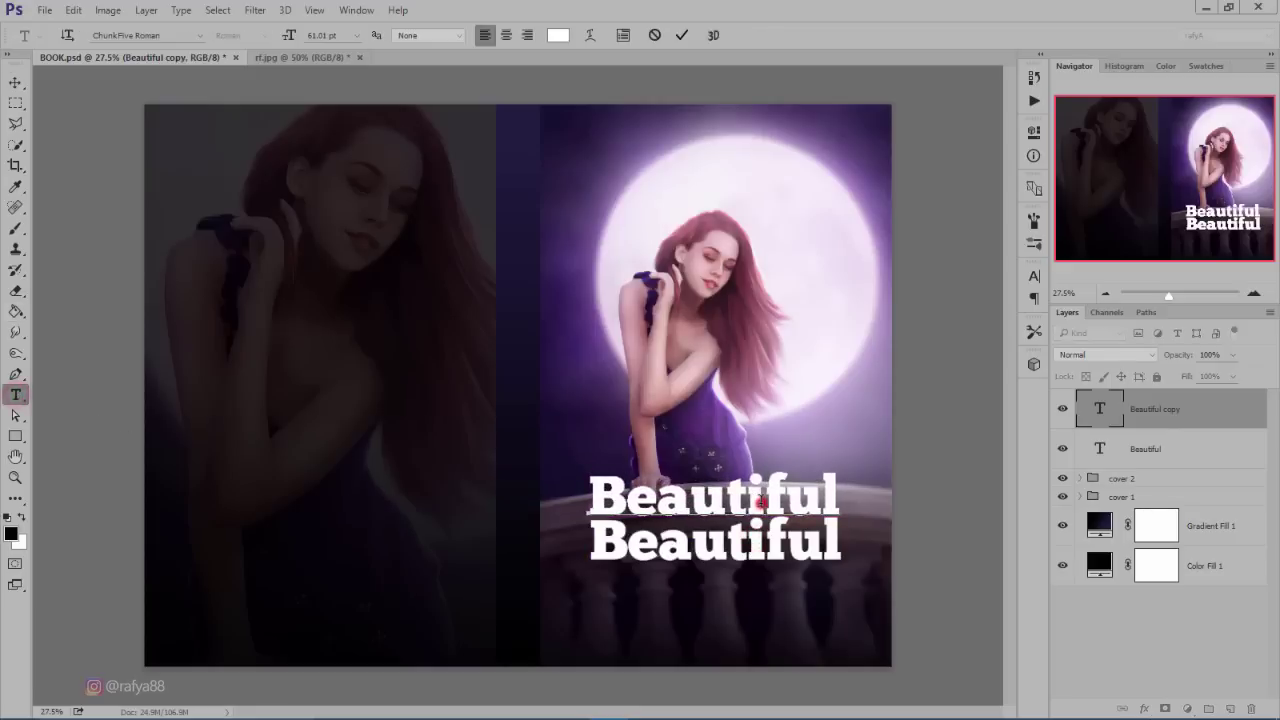
double_click(760, 500)
text(The)
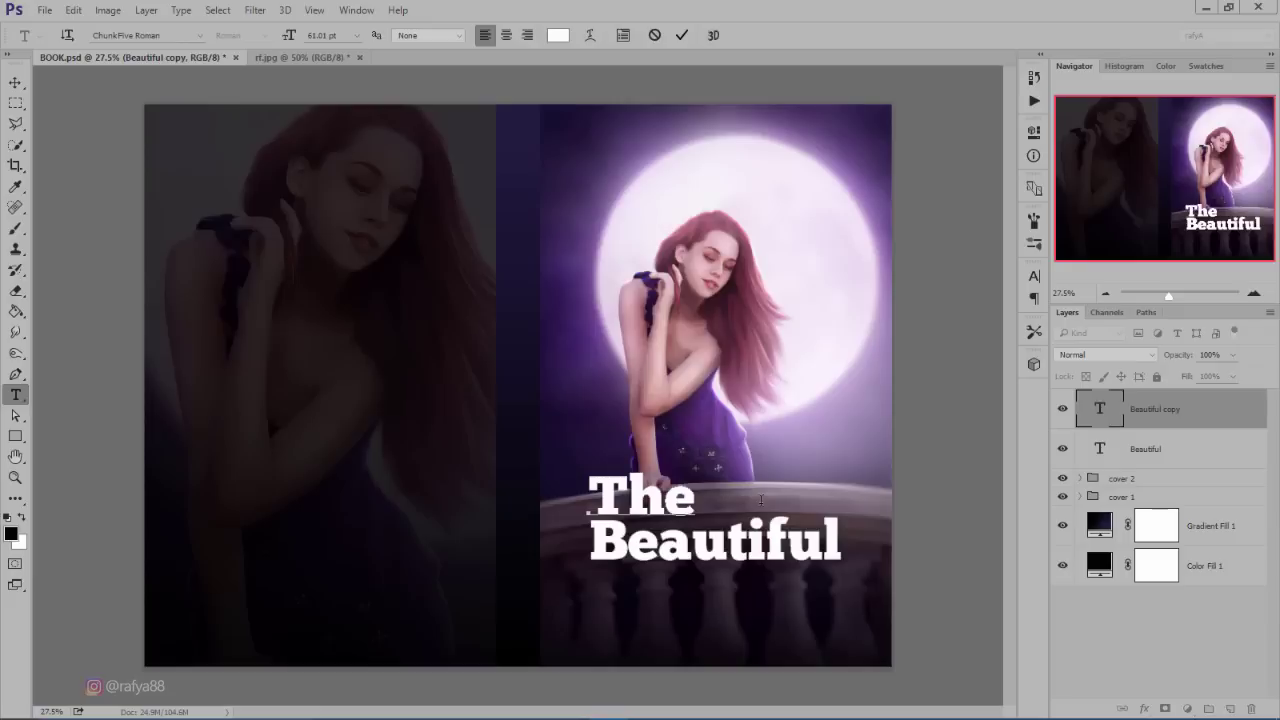
click(681, 35)
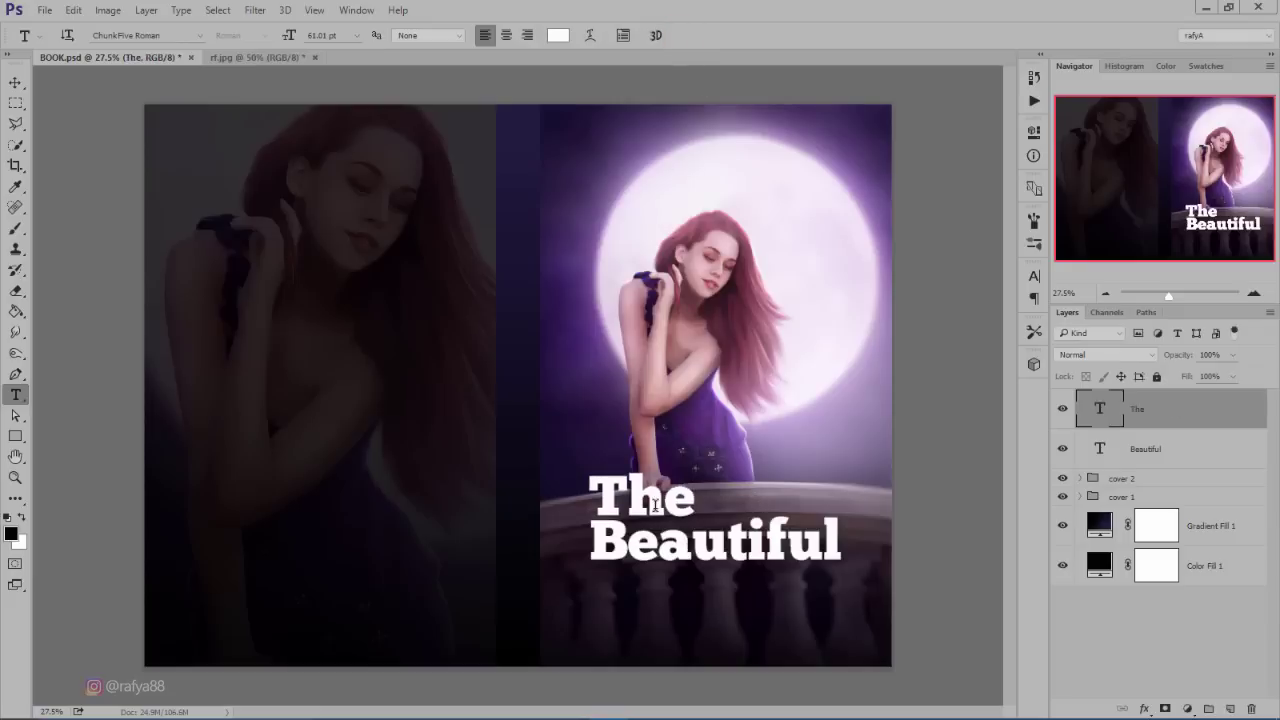
- Move 'The' right and scale it to about 81% over Beautiful's right end
key(v)
drag(633, 502, 803, 497)
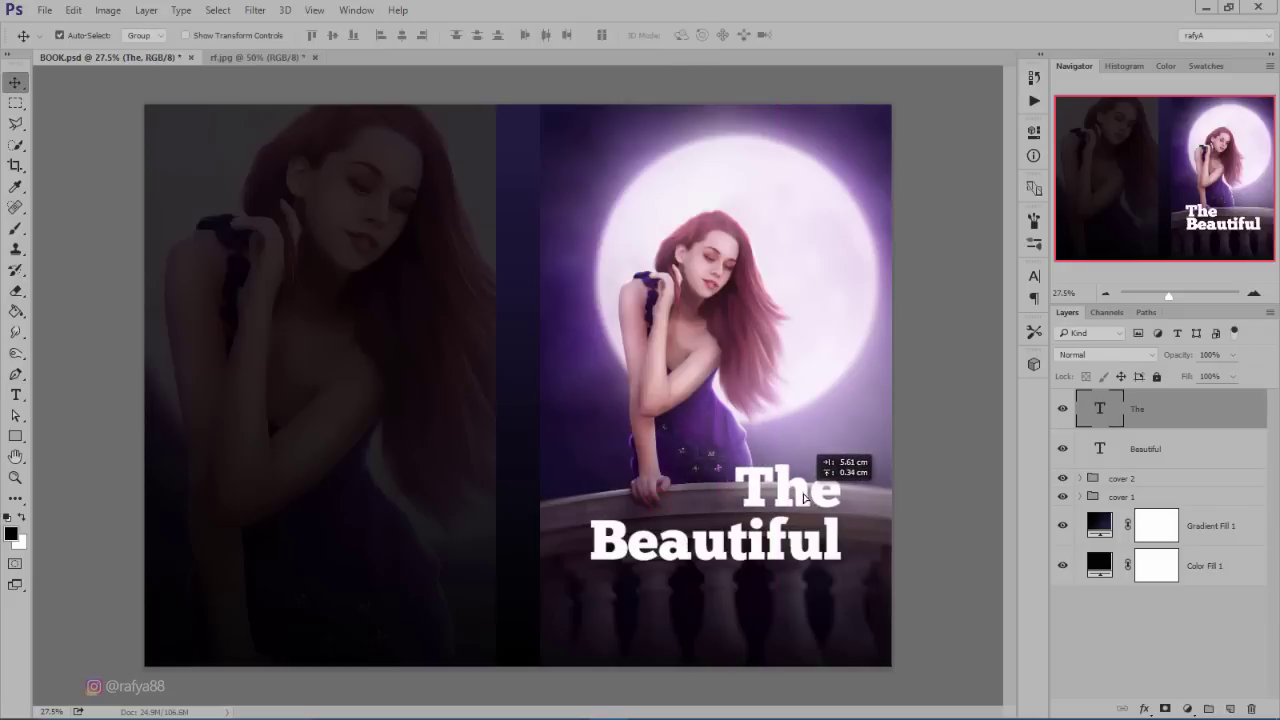
key(ctrl+t)
drag(736, 466, 757, 491)
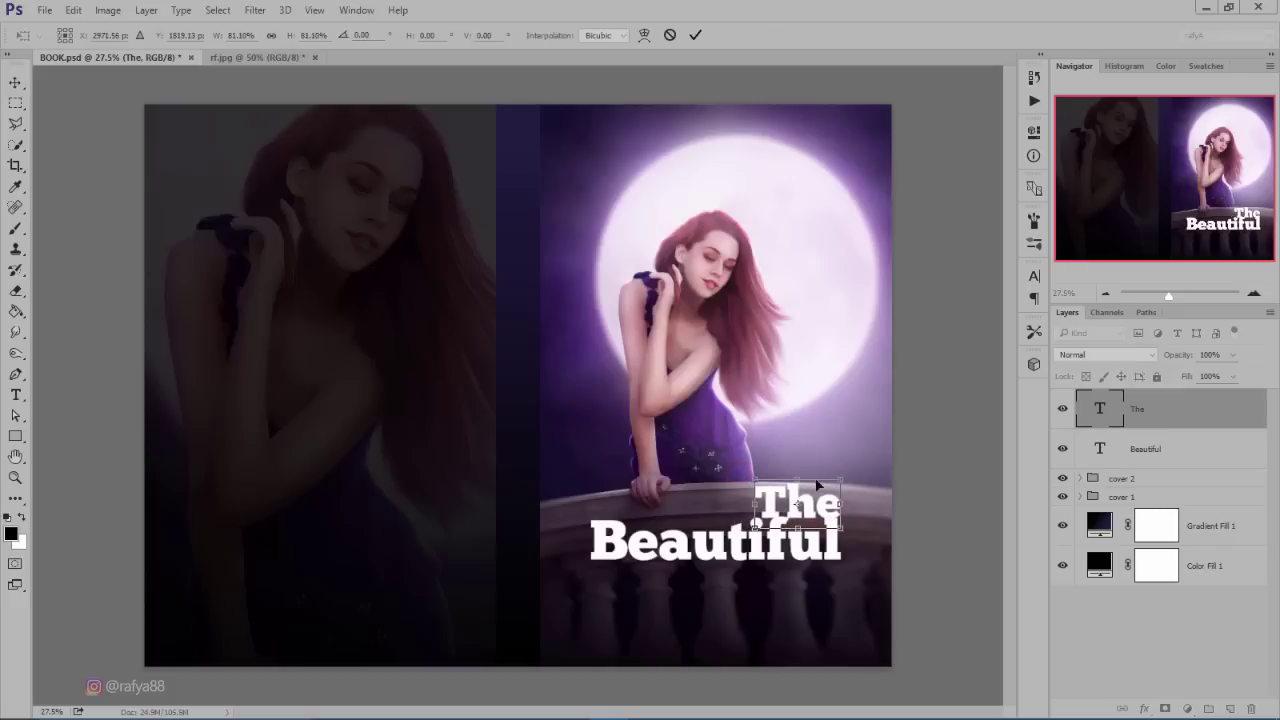
click(695, 35)
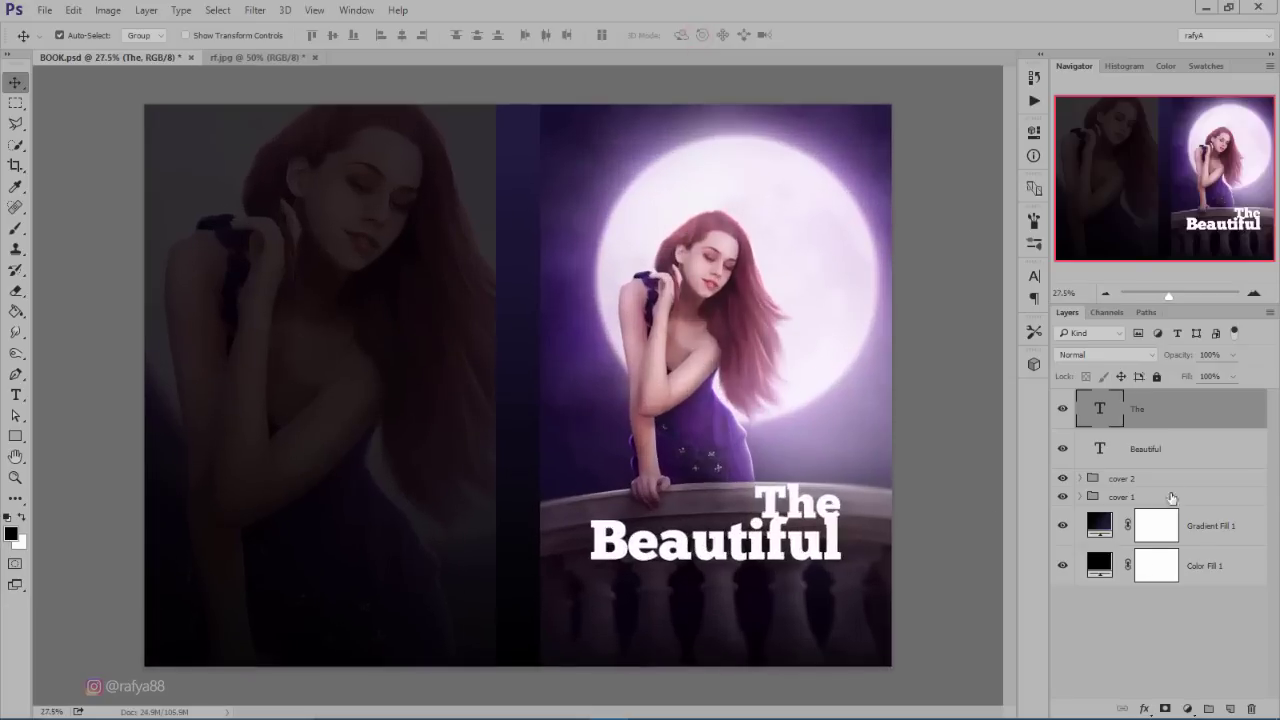
click(1155, 452)
- Duplicate Beautiful below, change it to left-aligned 'Moon' and scale it to about 77%
alt+drag(778, 545, 780, 587)
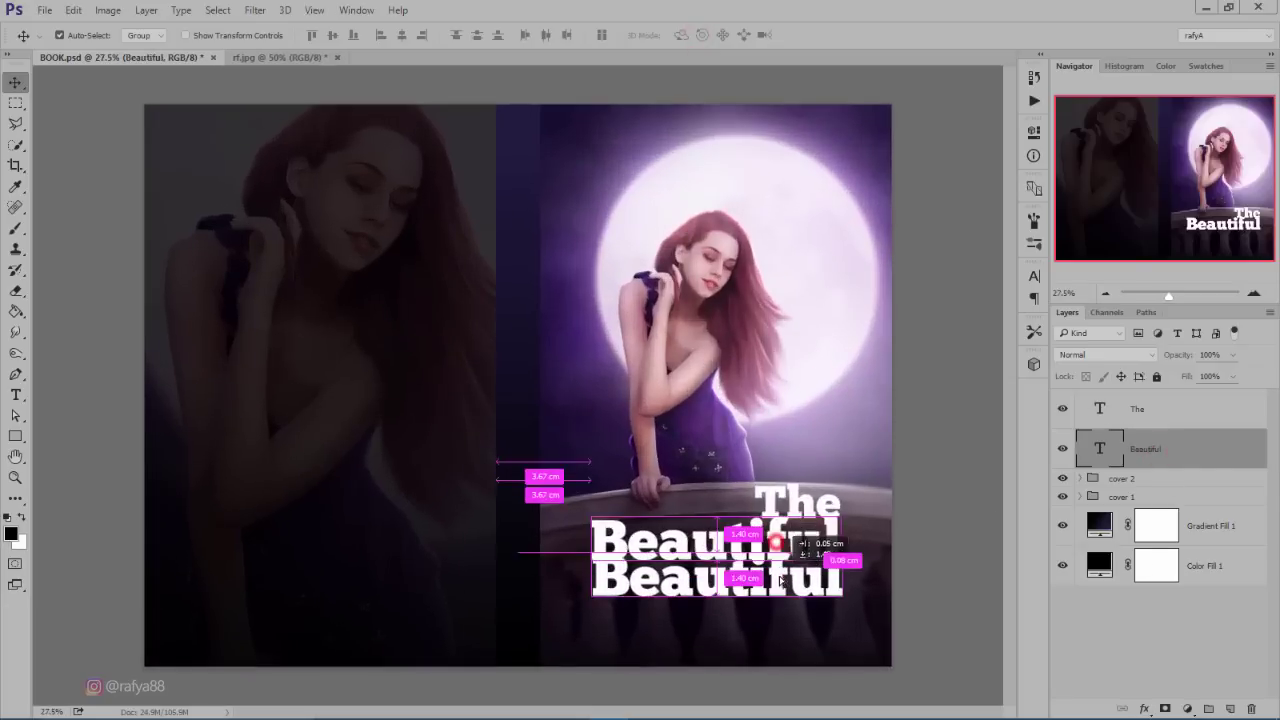
key(t)
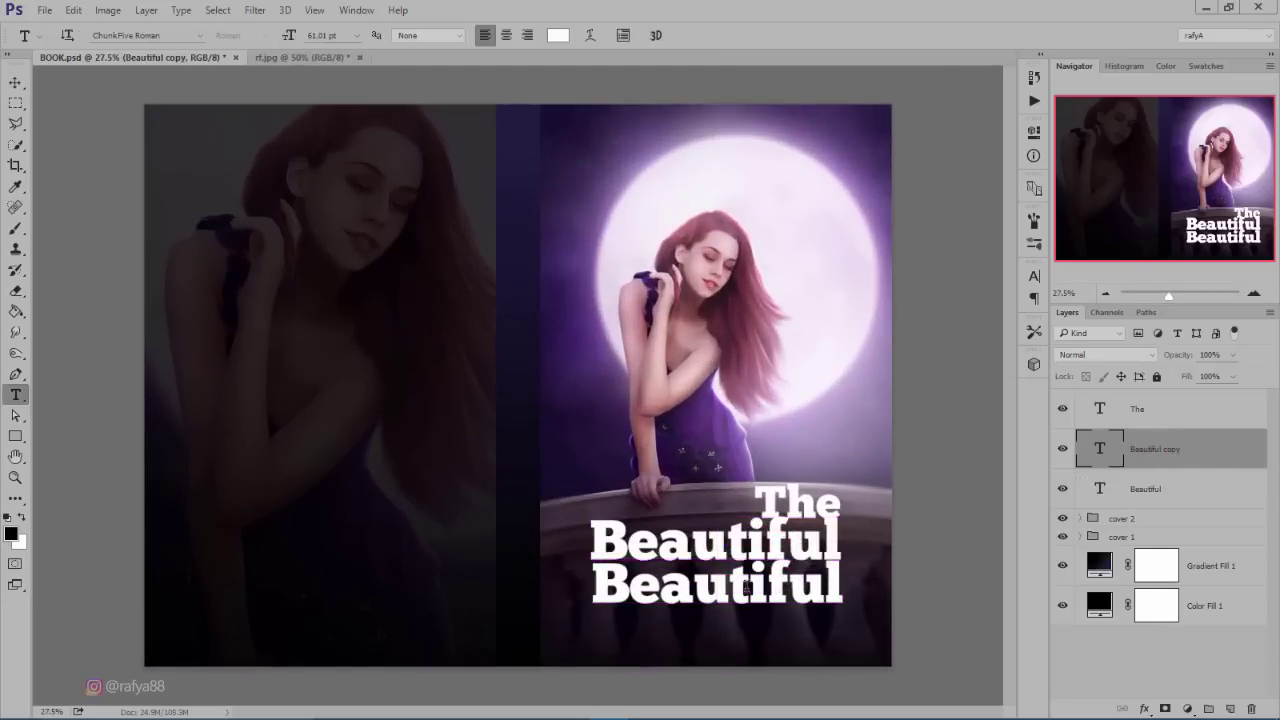
click(733, 588)
double_click(733, 588)
text(M)
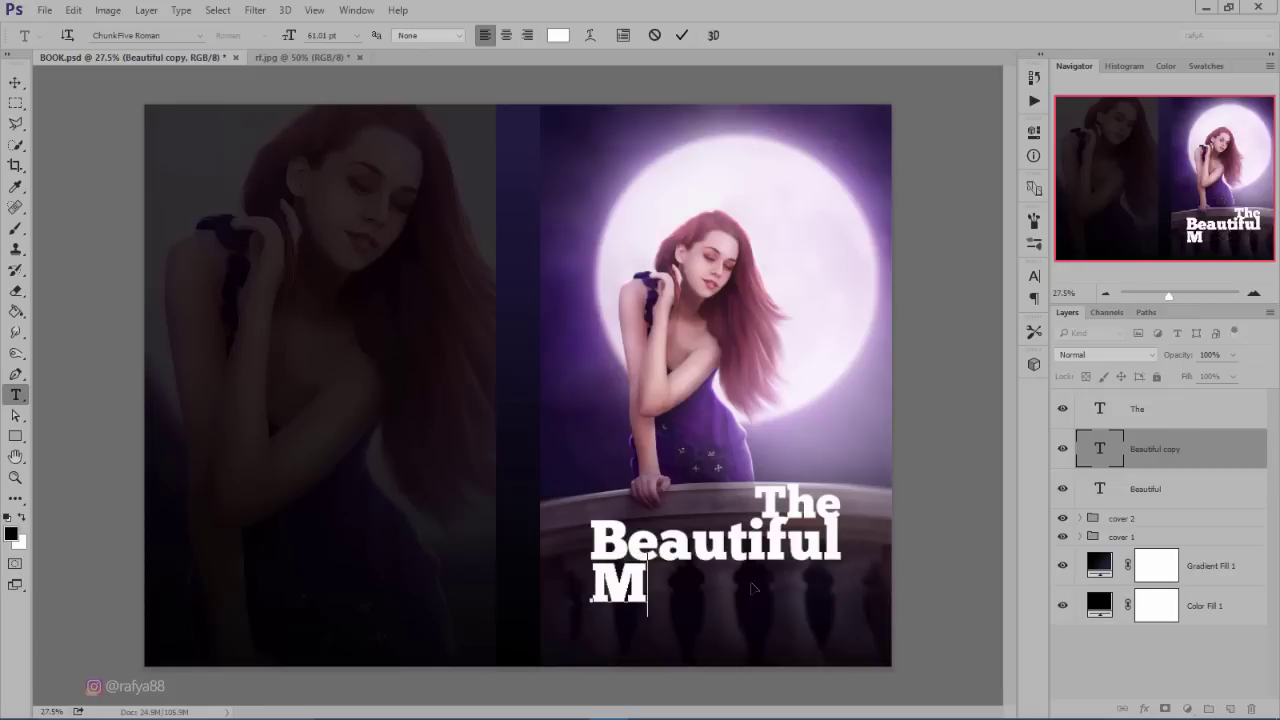
text(oon)
click(527, 36)
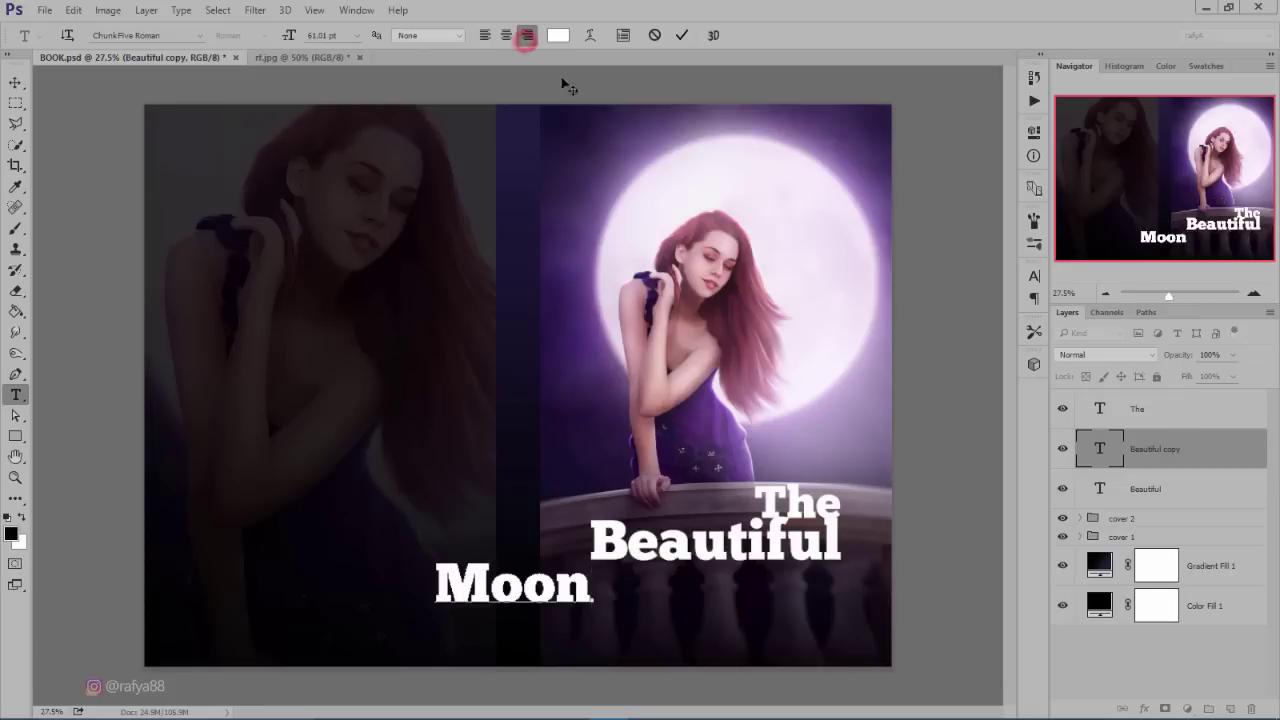
click(484, 35)
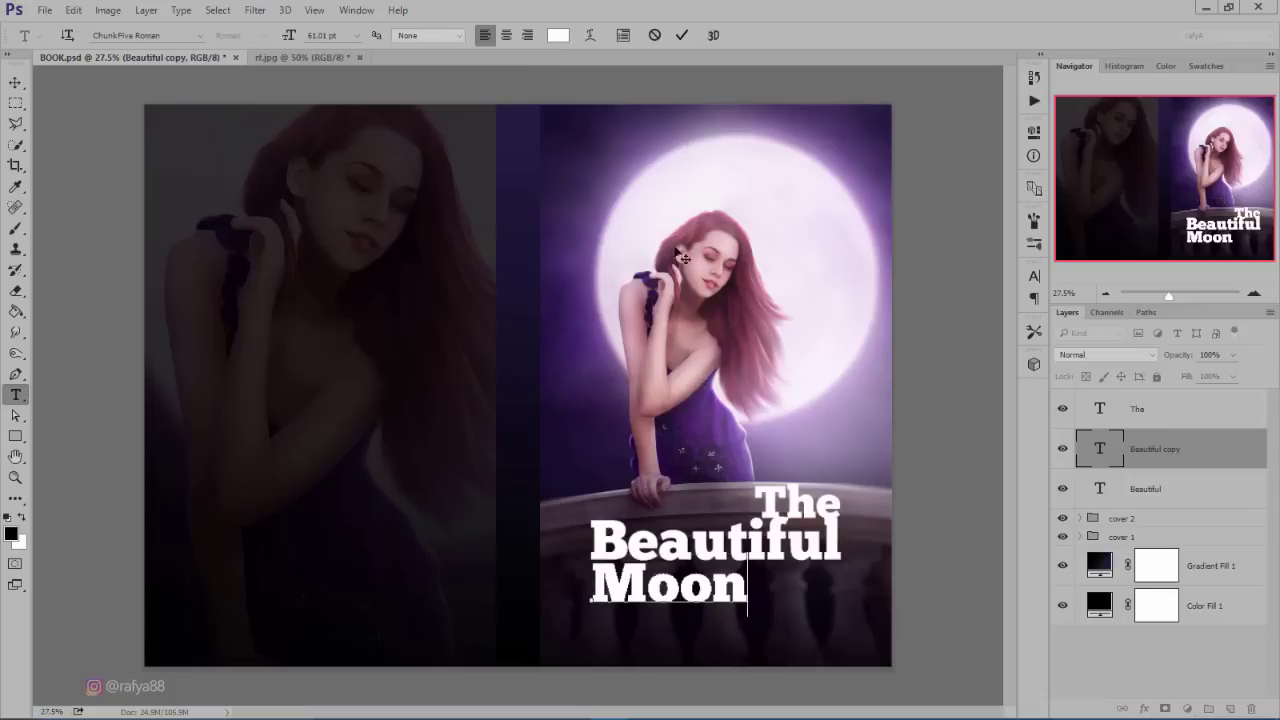
click(681, 35)
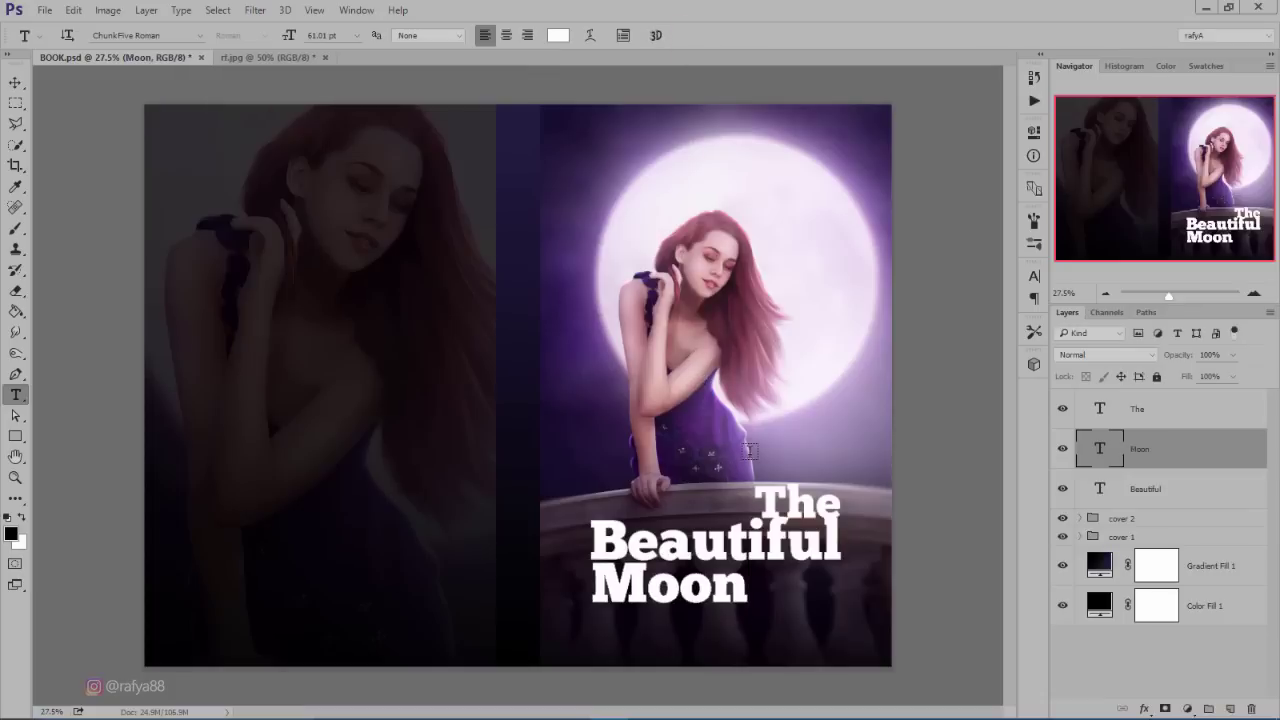
key(ctrl+t)
mouse_move(749, 568)
mouse_down()
mouse_move(713, 532)
mouse_move(710, 566)
mouse_move(650, 578)
mouse_up()
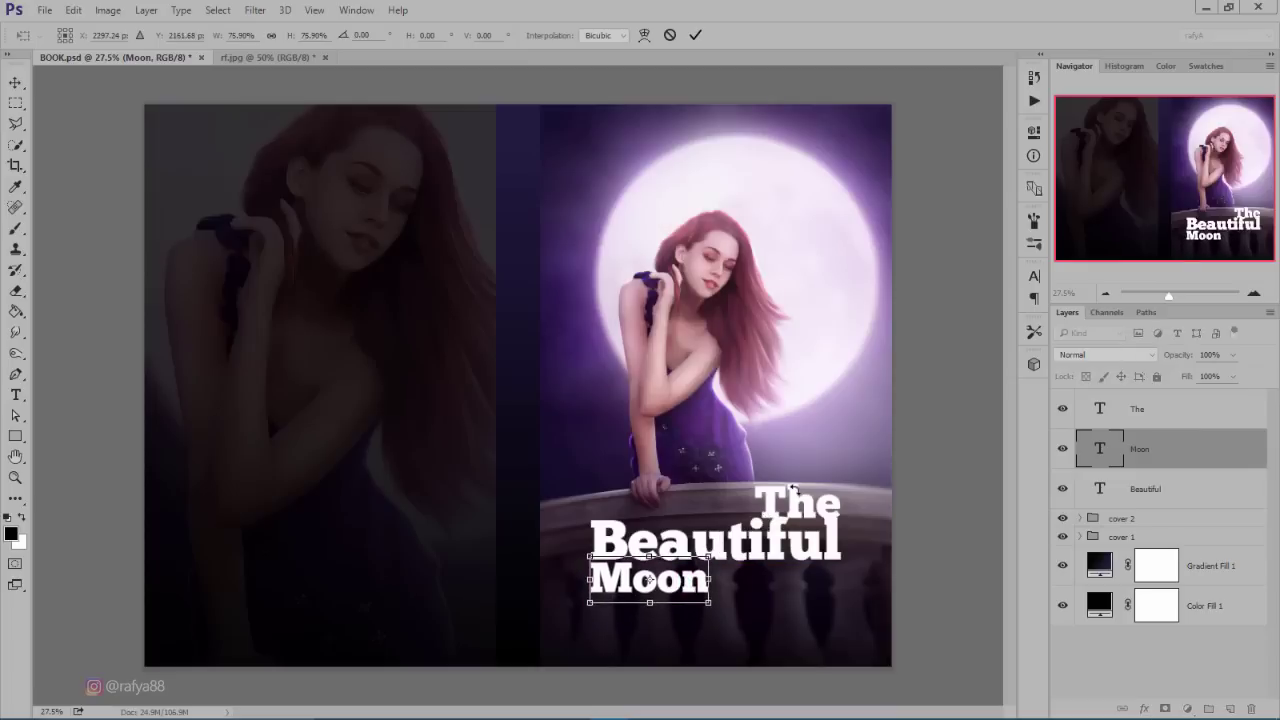
click(695, 35)
- Nudge The, Beautiful and Moon up together and fit the whole spread in view
key(ctrl+minus)
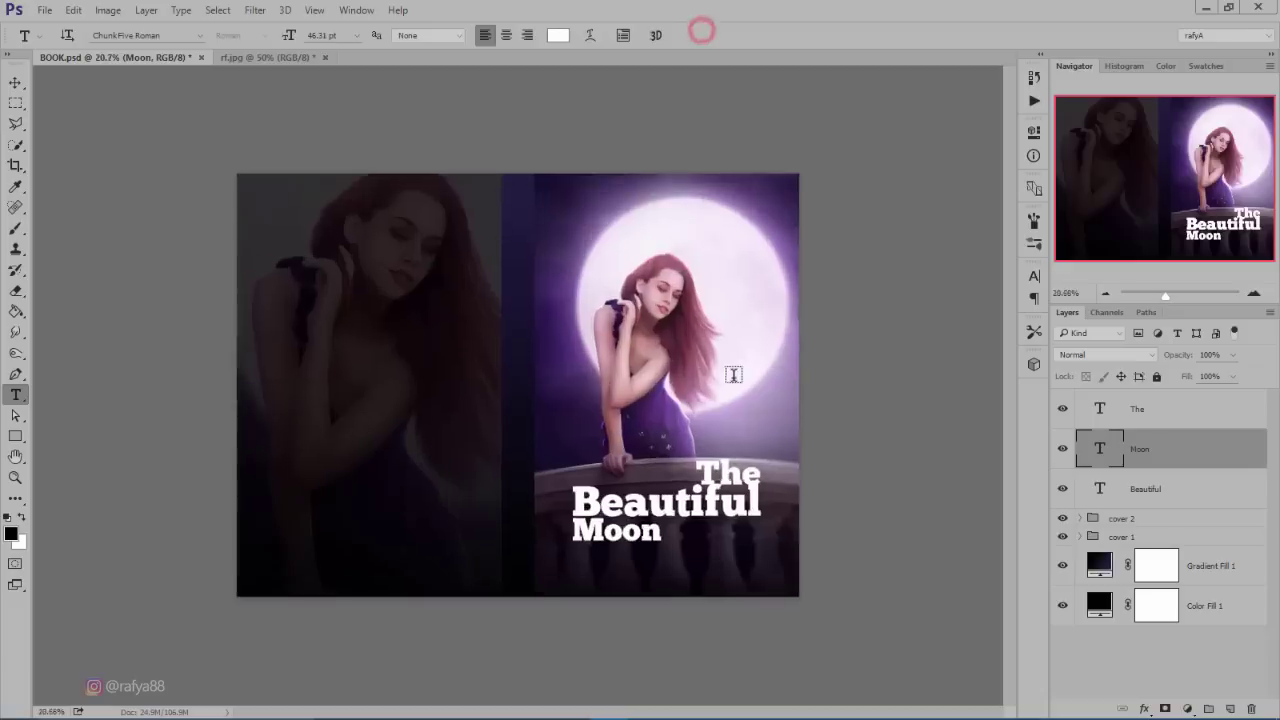
click(1165, 411)
shift+click(1142, 489)
key(ctrl+t)
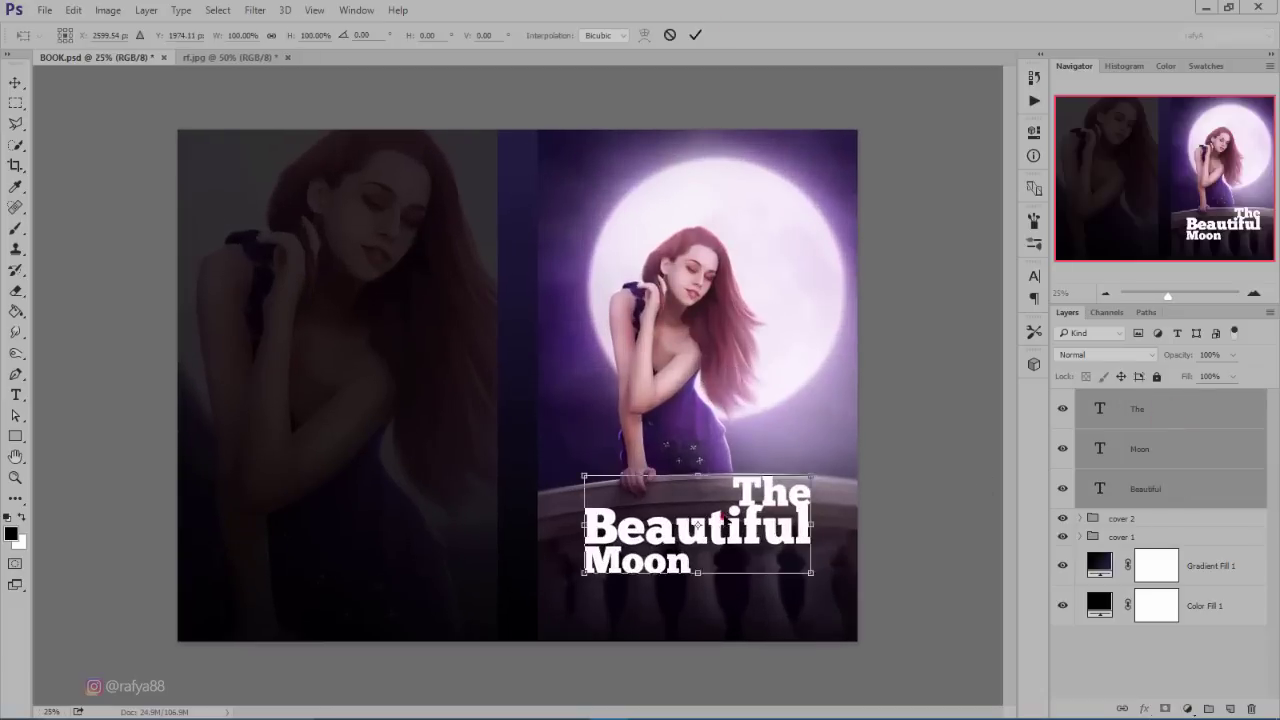
drag(758, 553, 757, 532)
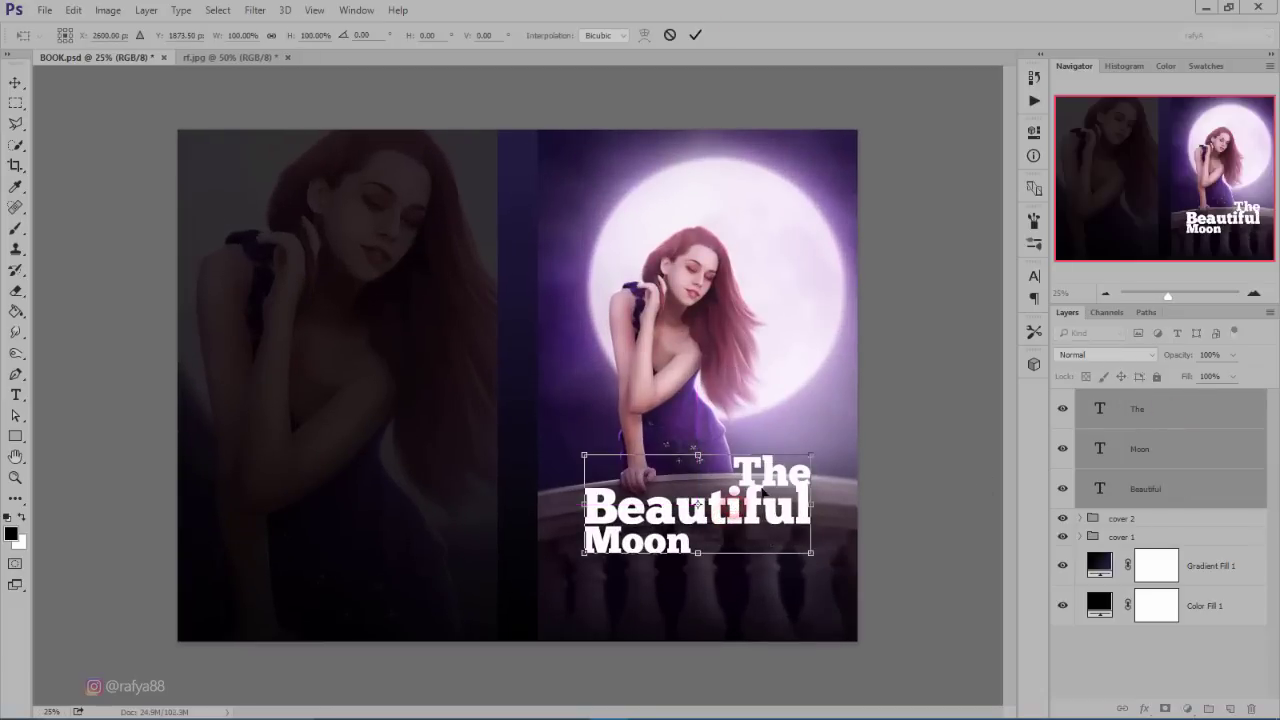
click(695, 35)
key(ctrl+minus)
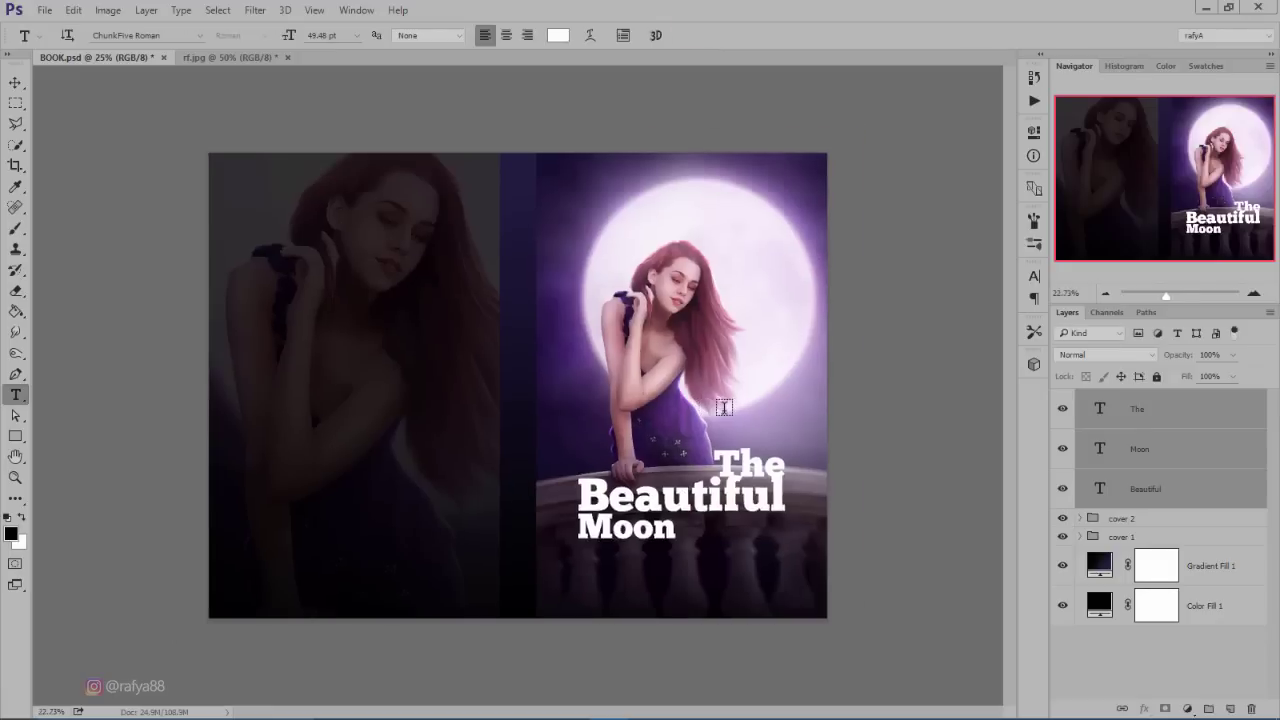
key(ctrl+minus)
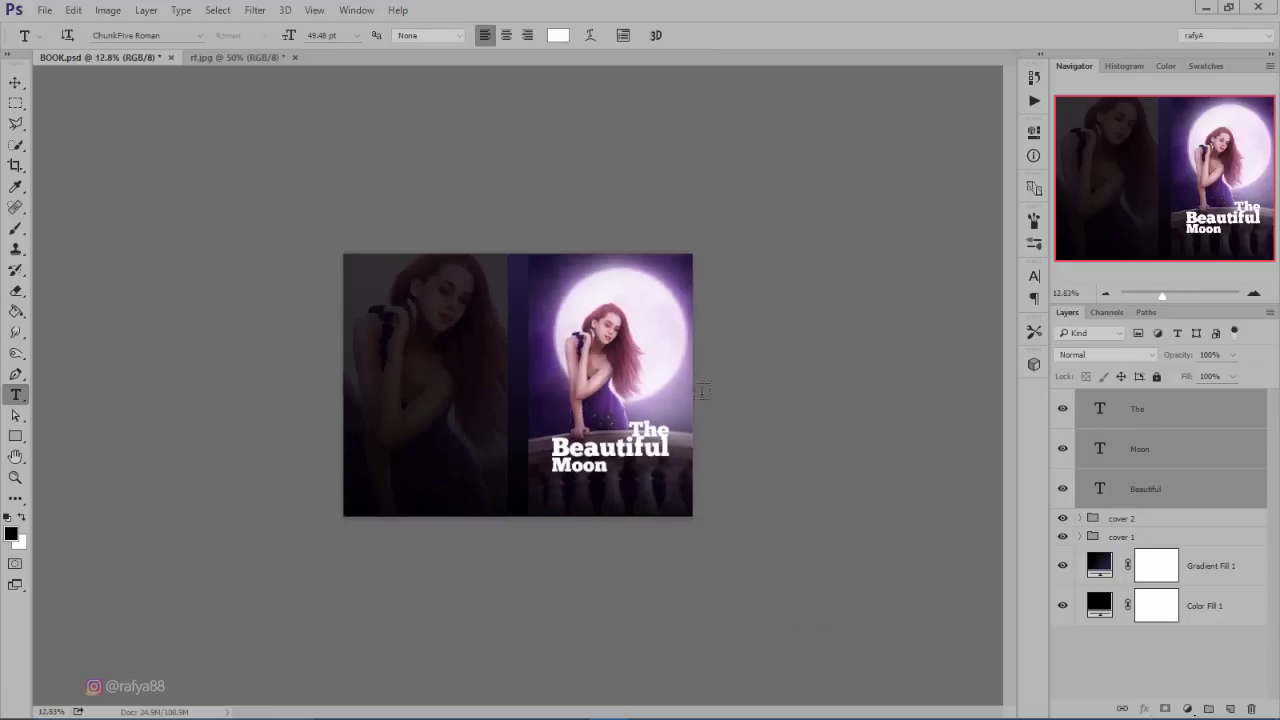
key(ctrl+0)
- Group the The, Beautiful and Moon text layers and name the group 'text tittle'
click(1181, 400)
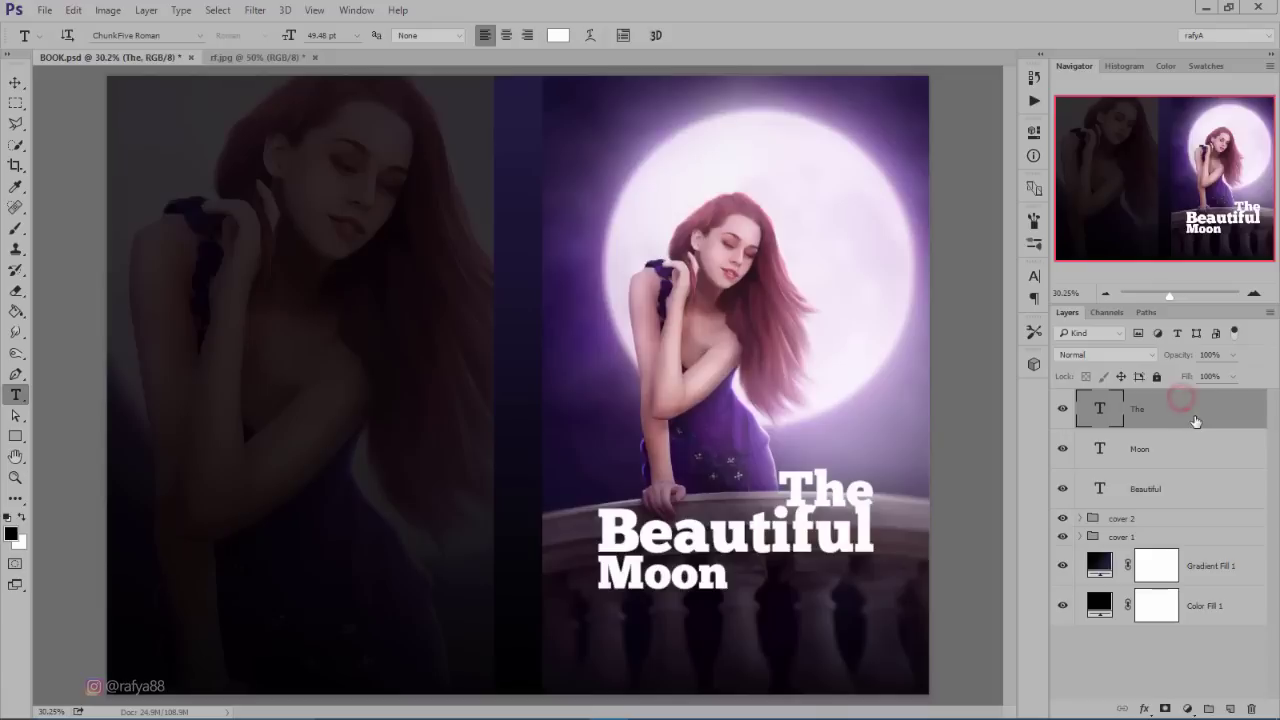
scroll(799, 437, up, 1)
drag(803, 415, 788, 356)
shift+click(1189, 489)
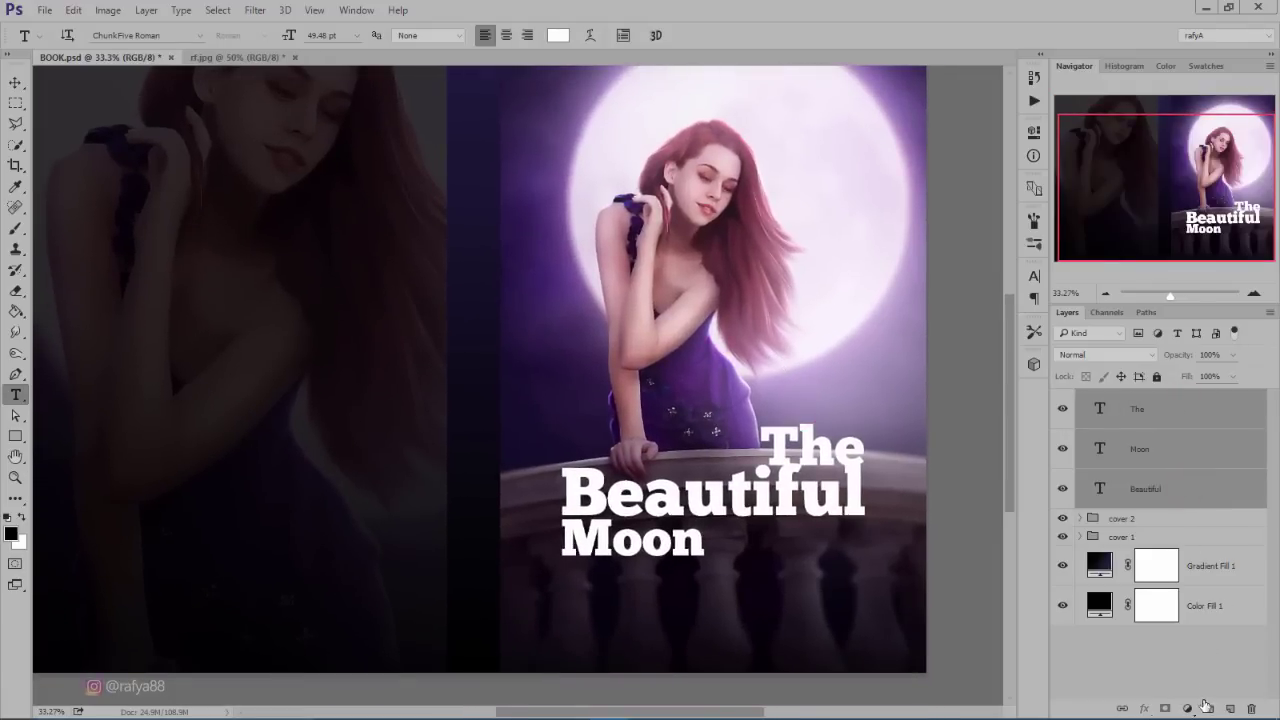
drag(1189, 489, 1208, 708)
double_click(1137, 400)
text(text title)
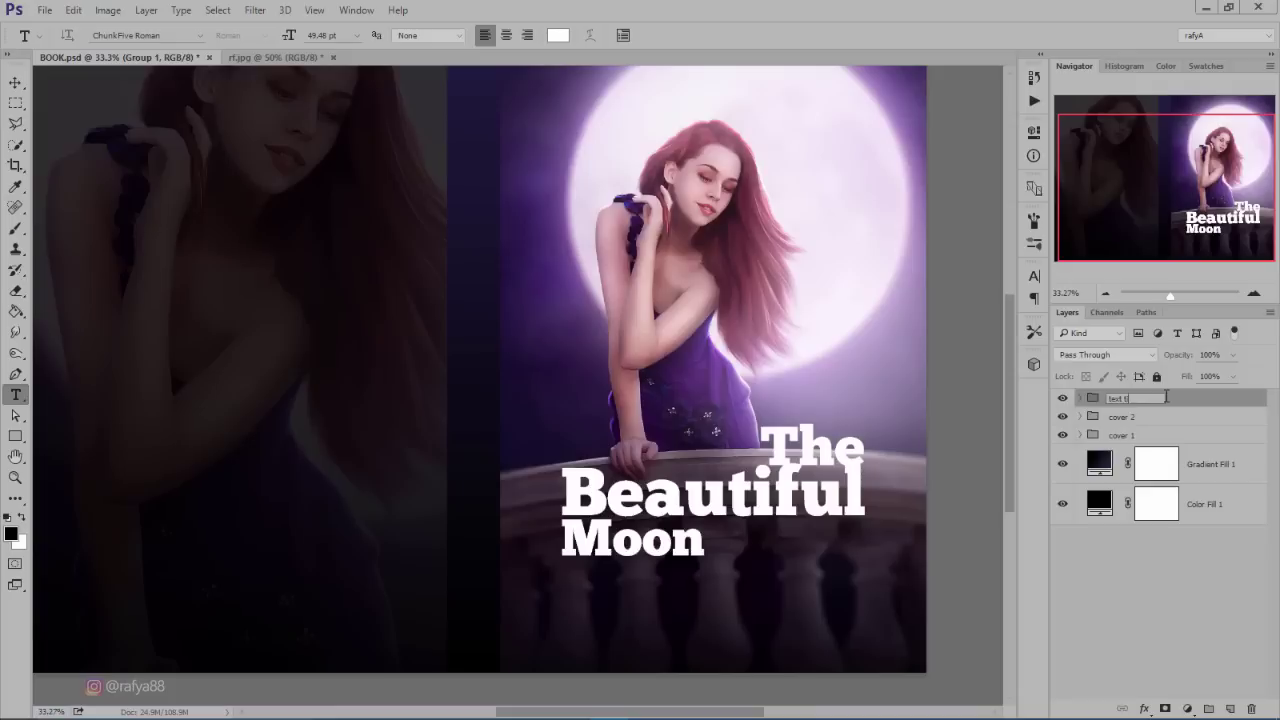
key(Return)
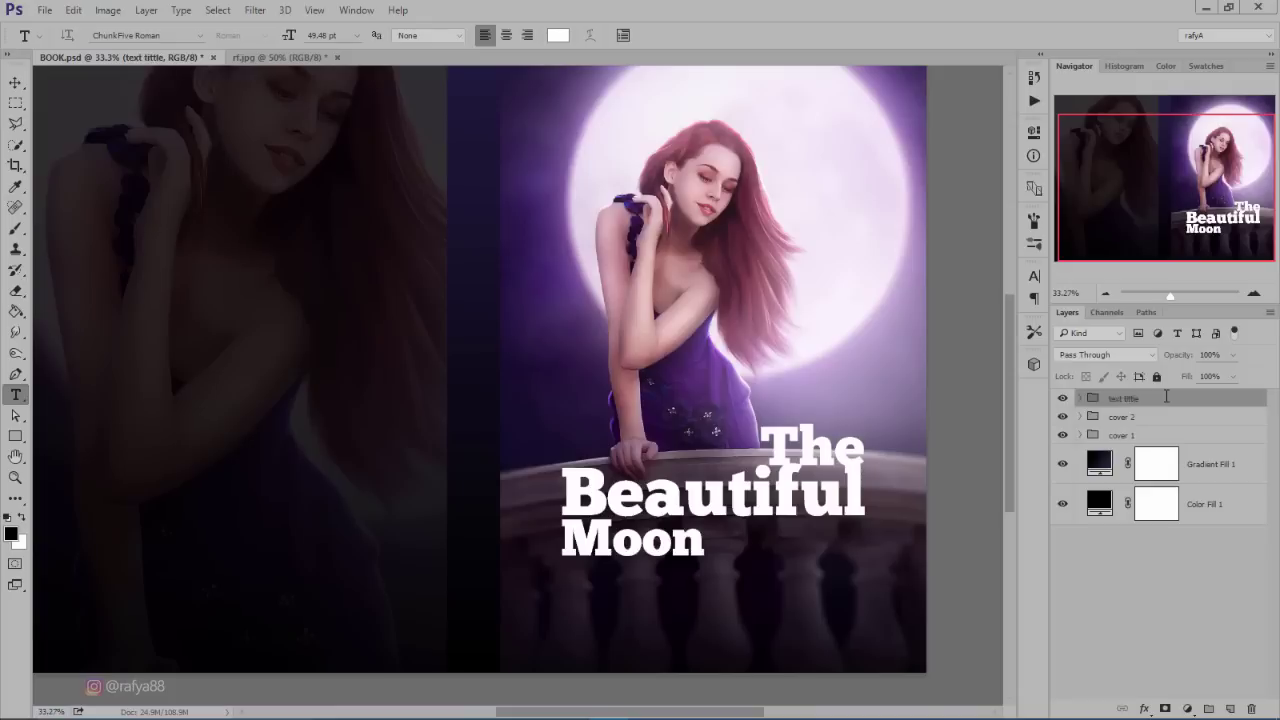
double_click(1167, 400)
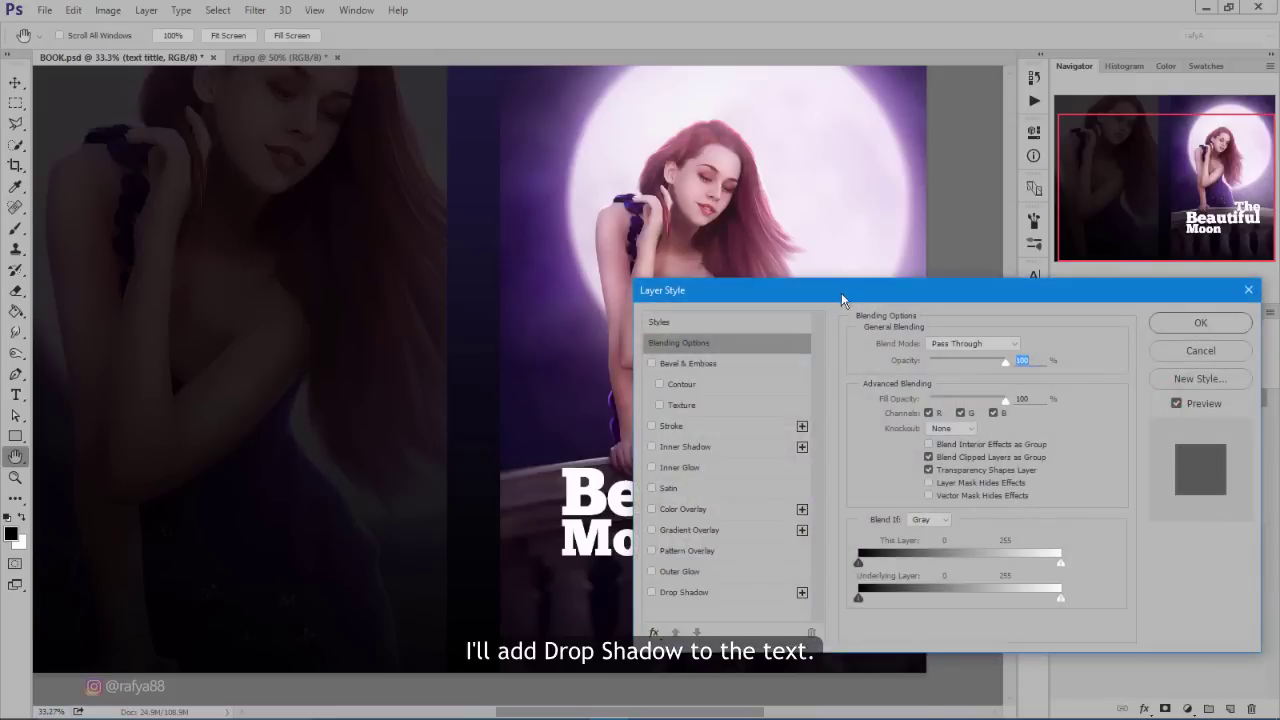
- Give the 'text tittle' group a black Multiply drop shadow: 77% opacity, 137° angle, 19 px distance
drag(841, 293, 979, 64)
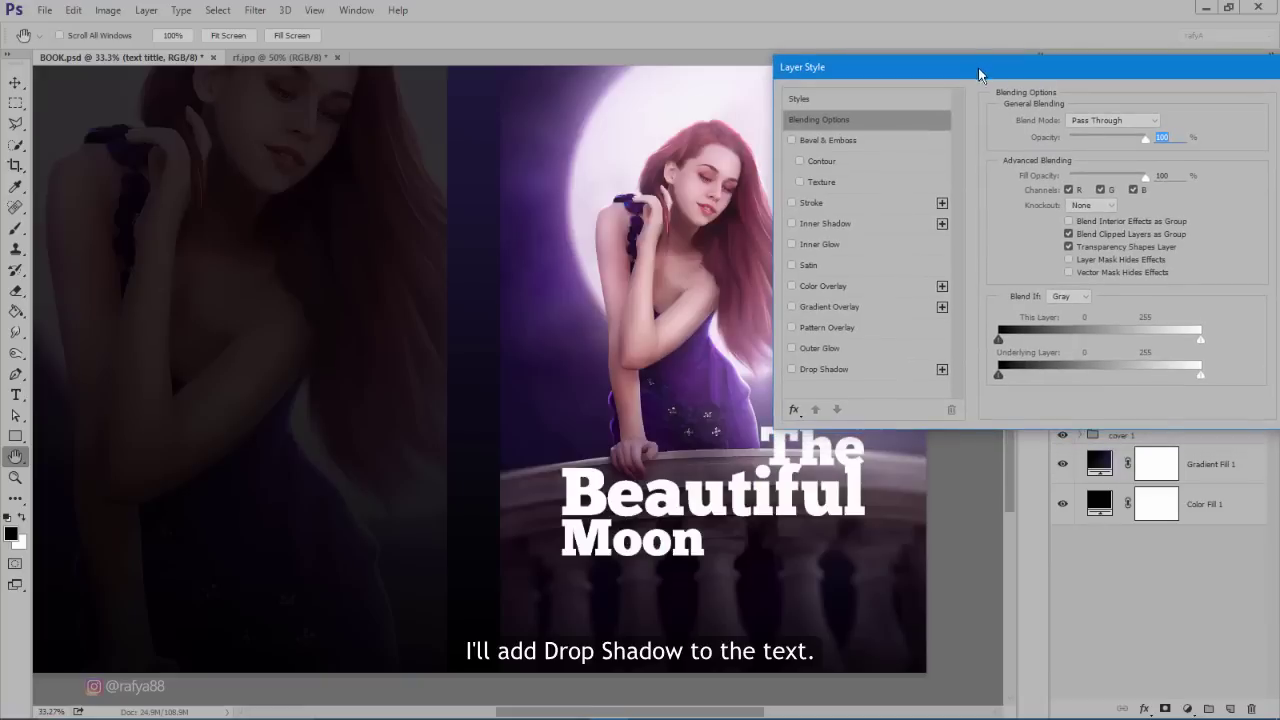
click(830, 369)
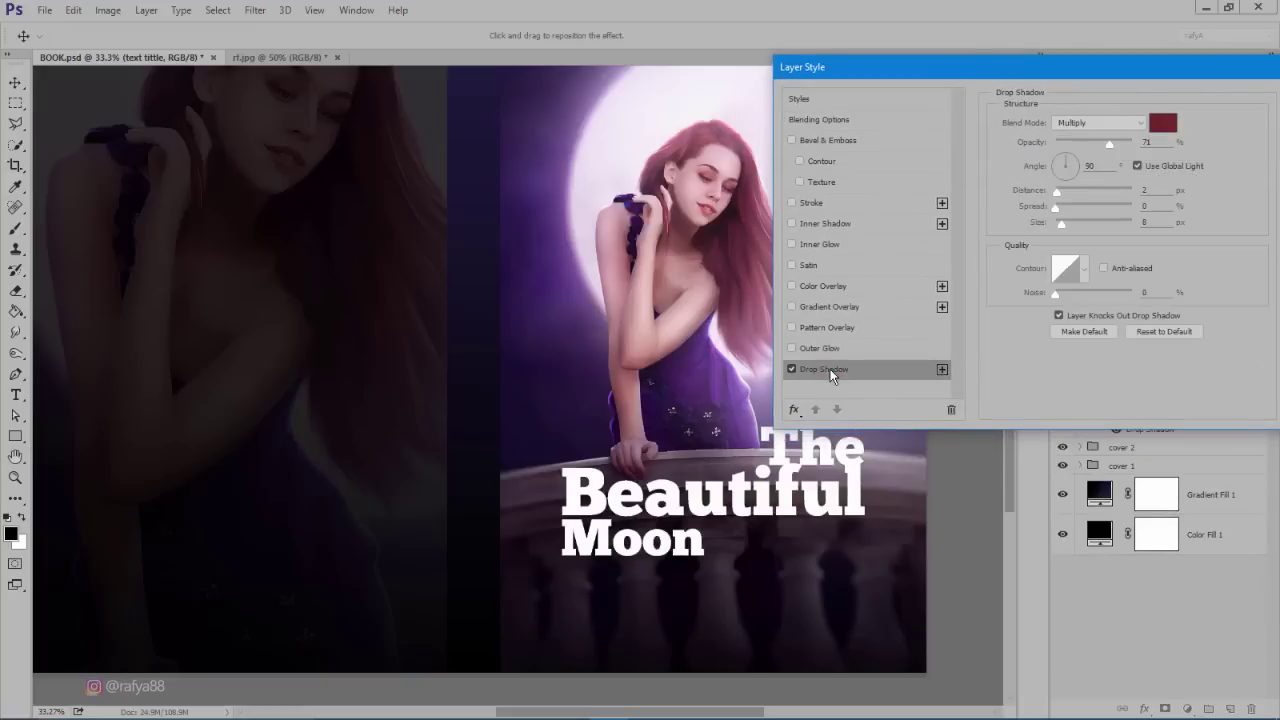
click(1163, 124)
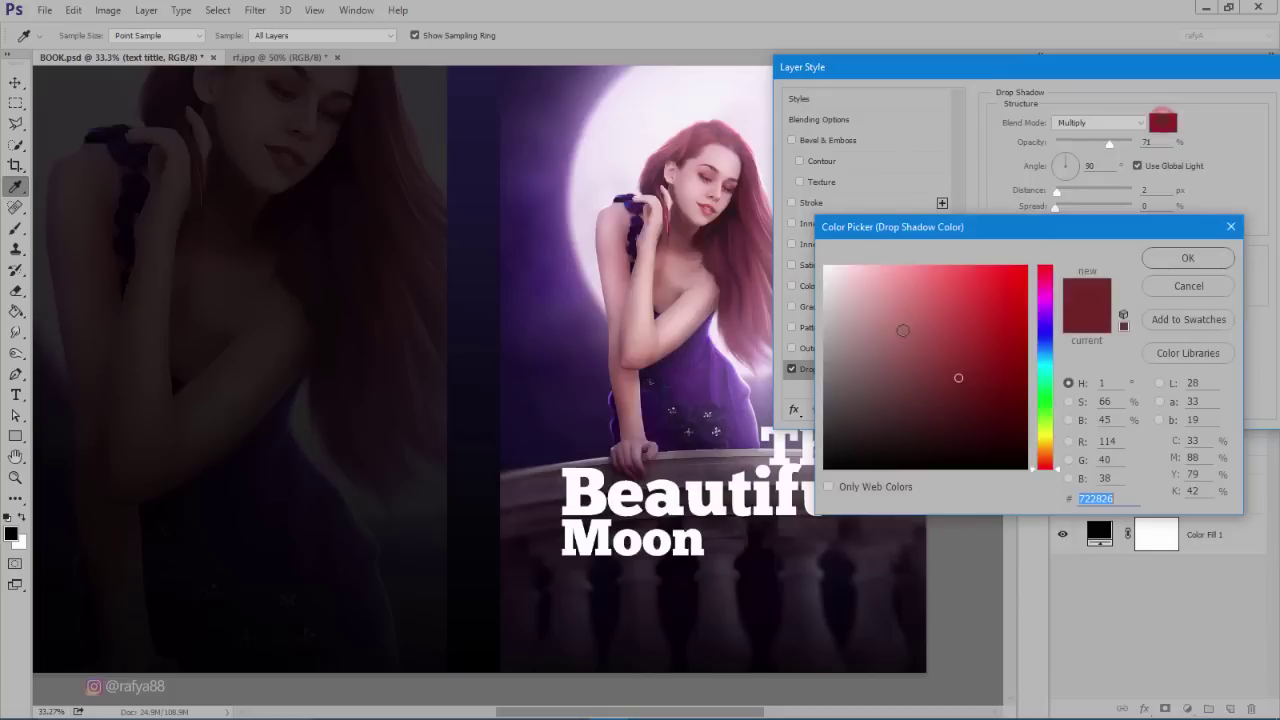
drag(905, 337, 812, 486)
click(1187, 267)
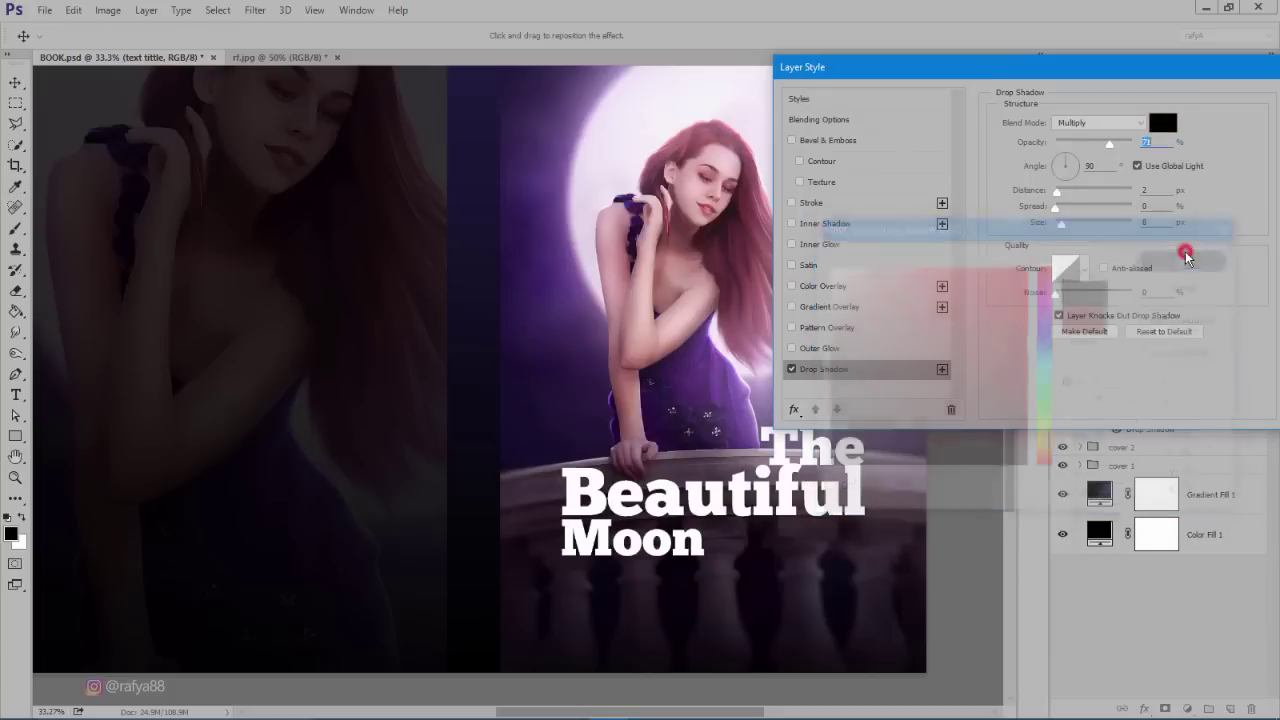
mouse_move(1078, 160)
mouse_down()
mouse_move(1075, 178)
mouse_move(1113, 142)
mouse_up()
drag(1057, 191, 1067, 195)
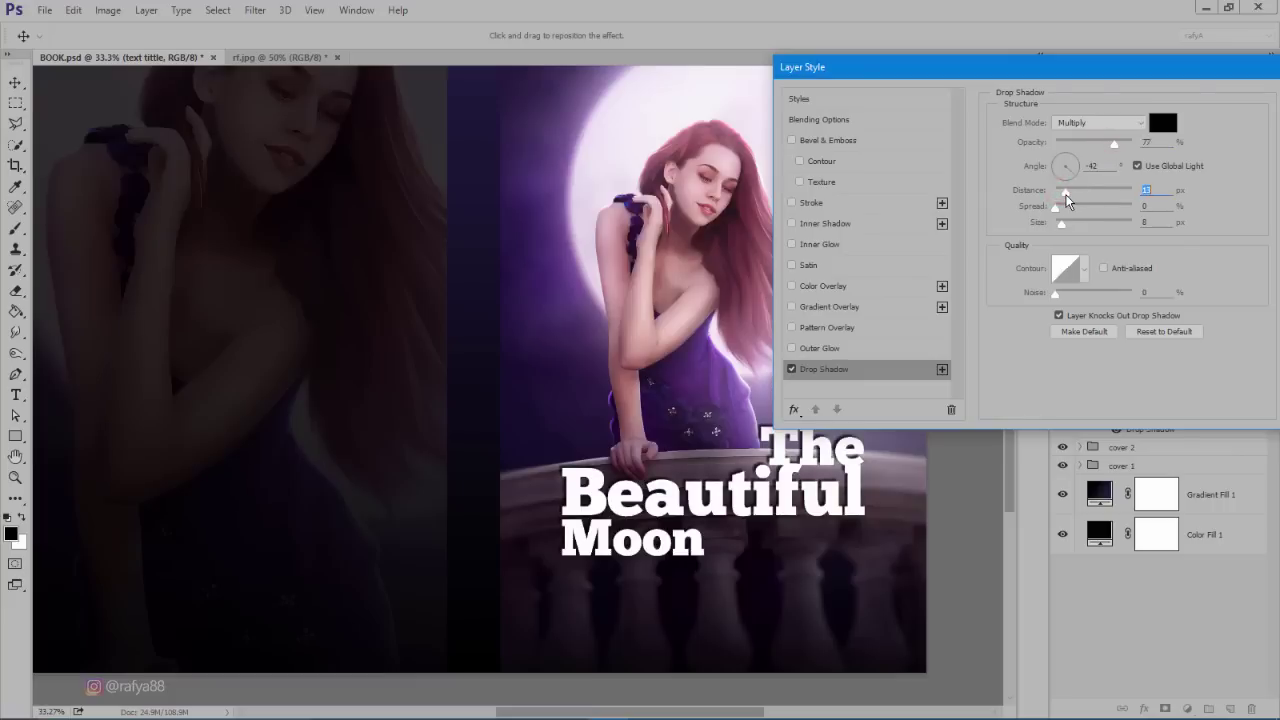
mouse_move(1066, 172)
mouse_down()
mouse_move(1057, 158)
mouse_move(1073, 198)
mouse_move(1058, 230)
mouse_up()
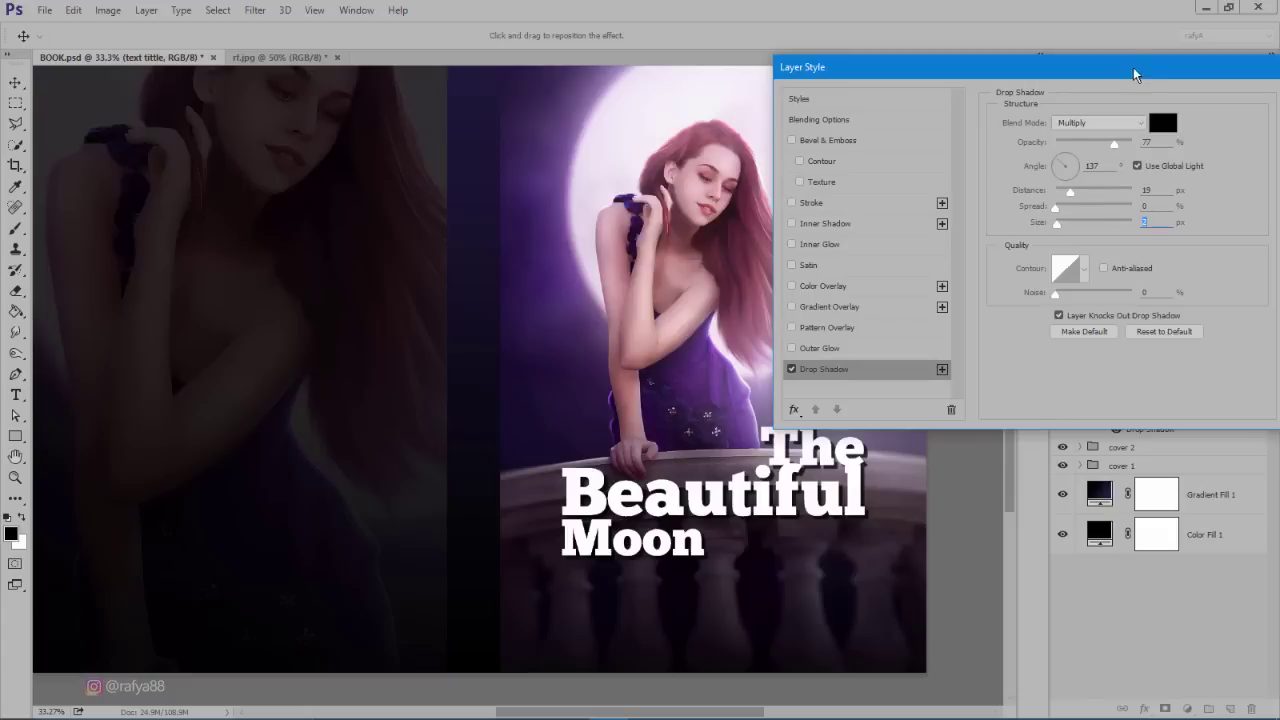
drag(1131, 67, 1013, 70)
- Apply the shadow, then type 'A STORY OF REAL LIFE' at 16 pt near the front cover's top
key(Return)
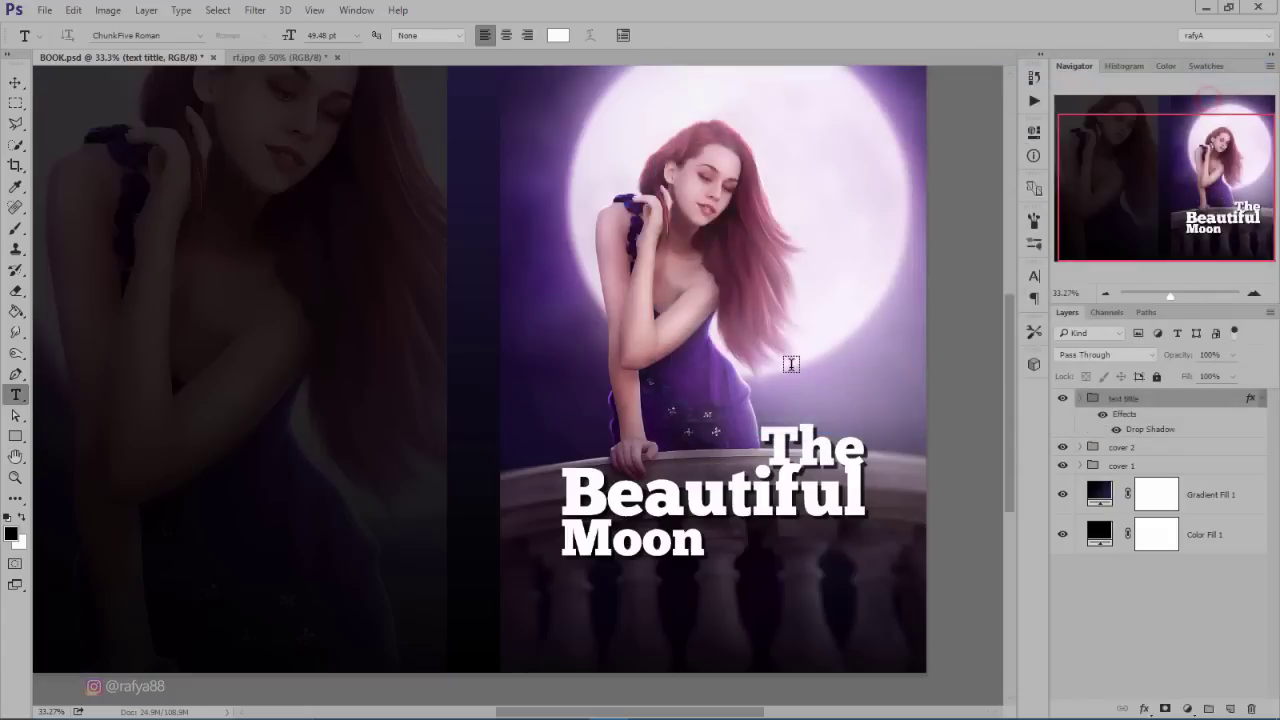
scroll(788, 363, down, 3)
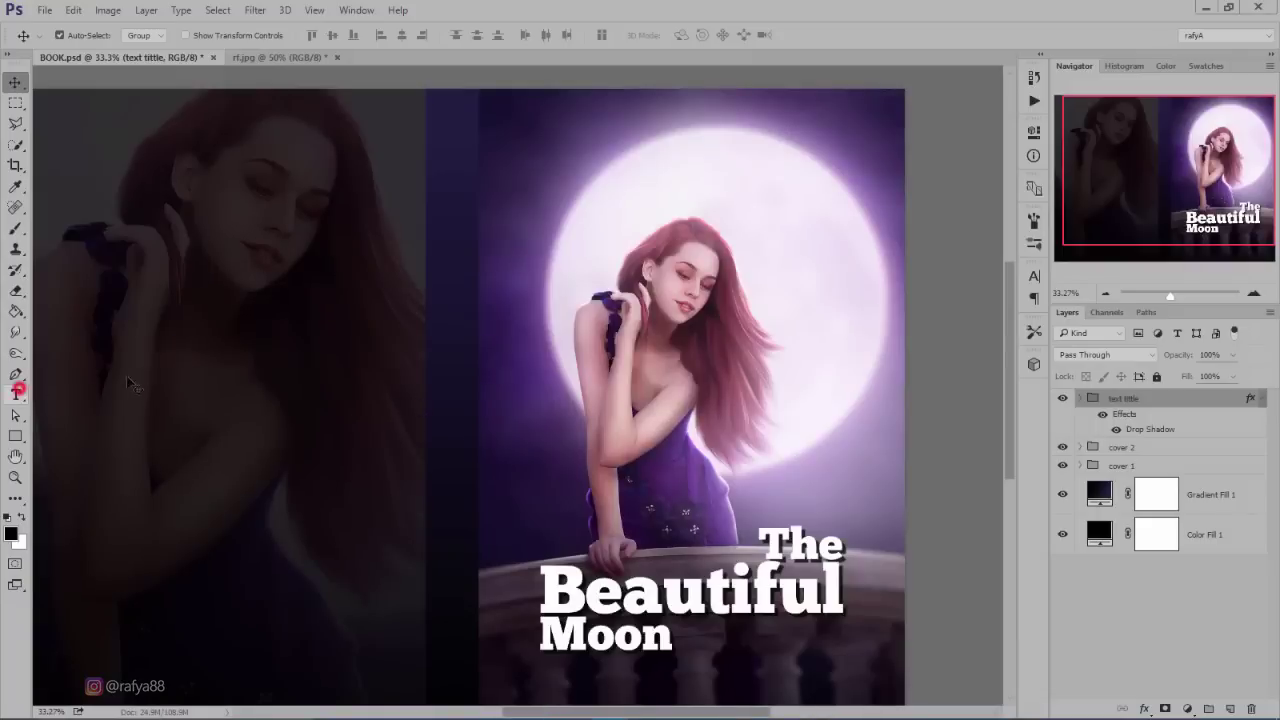
click(15, 394)
scroll(552, 190, up, 1)
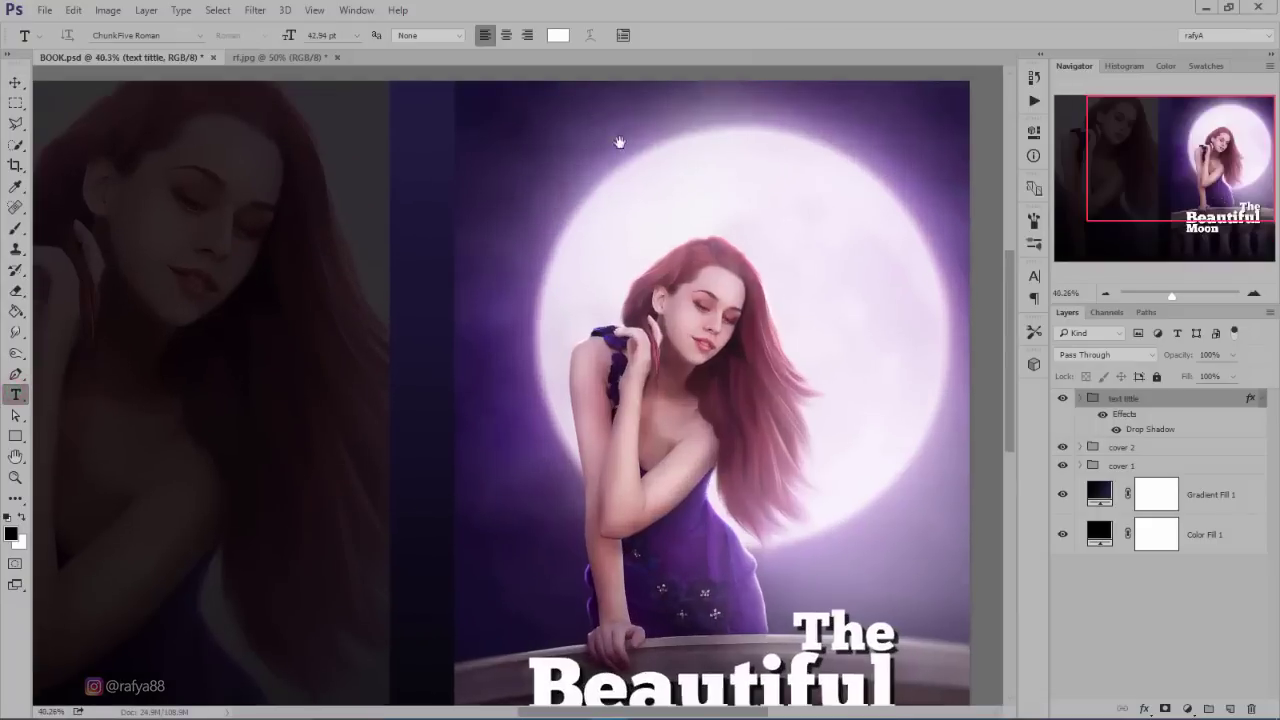
scroll(552, 180, up, 1)
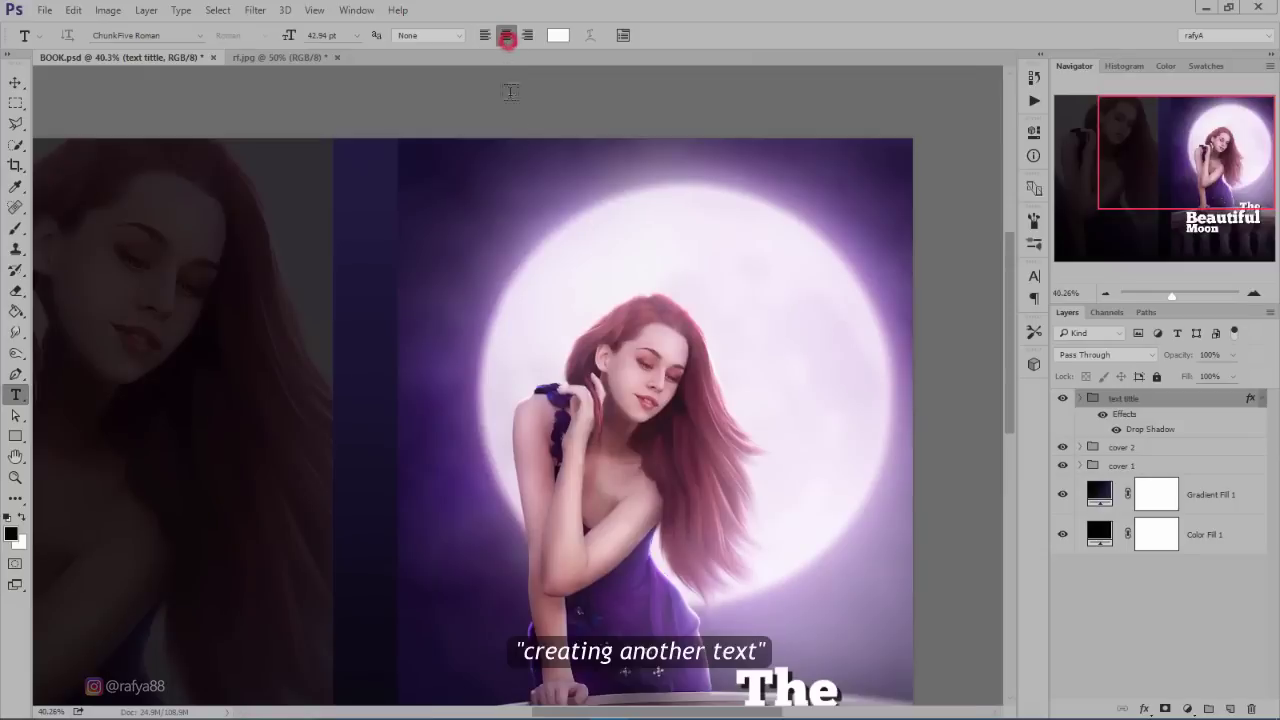
click(593, 231)
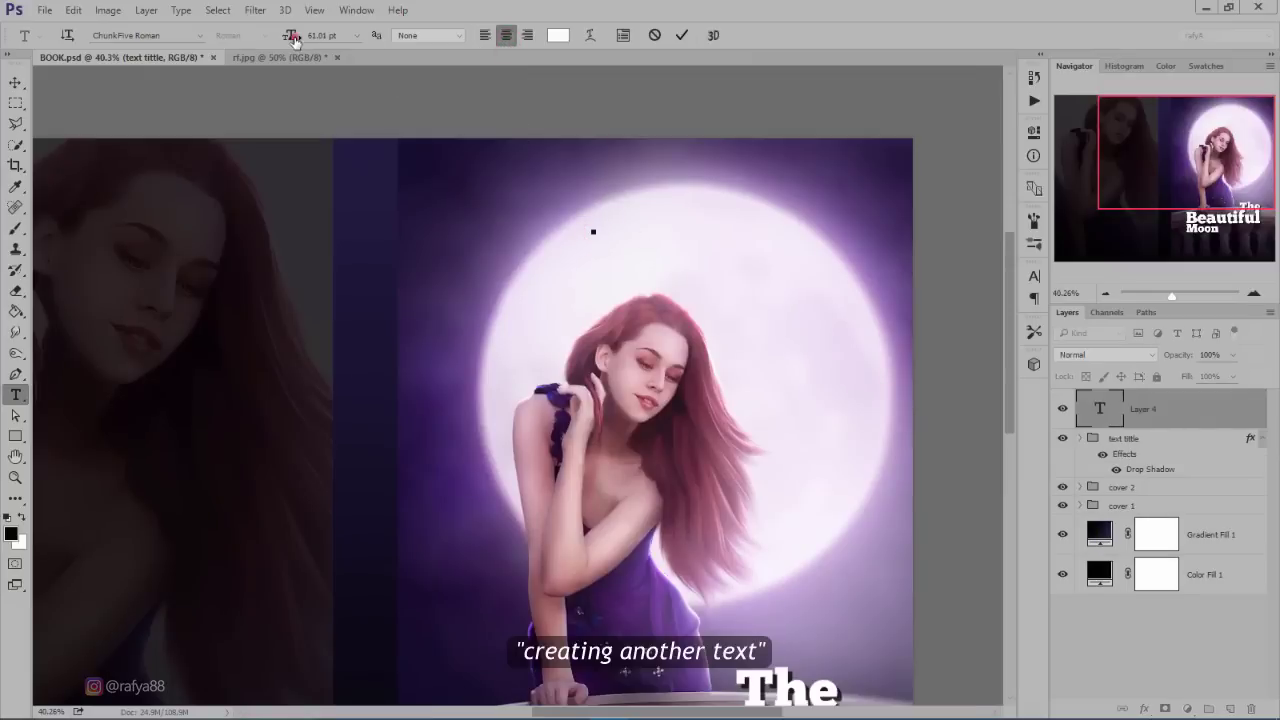
drag(296, 40, 259, 41)
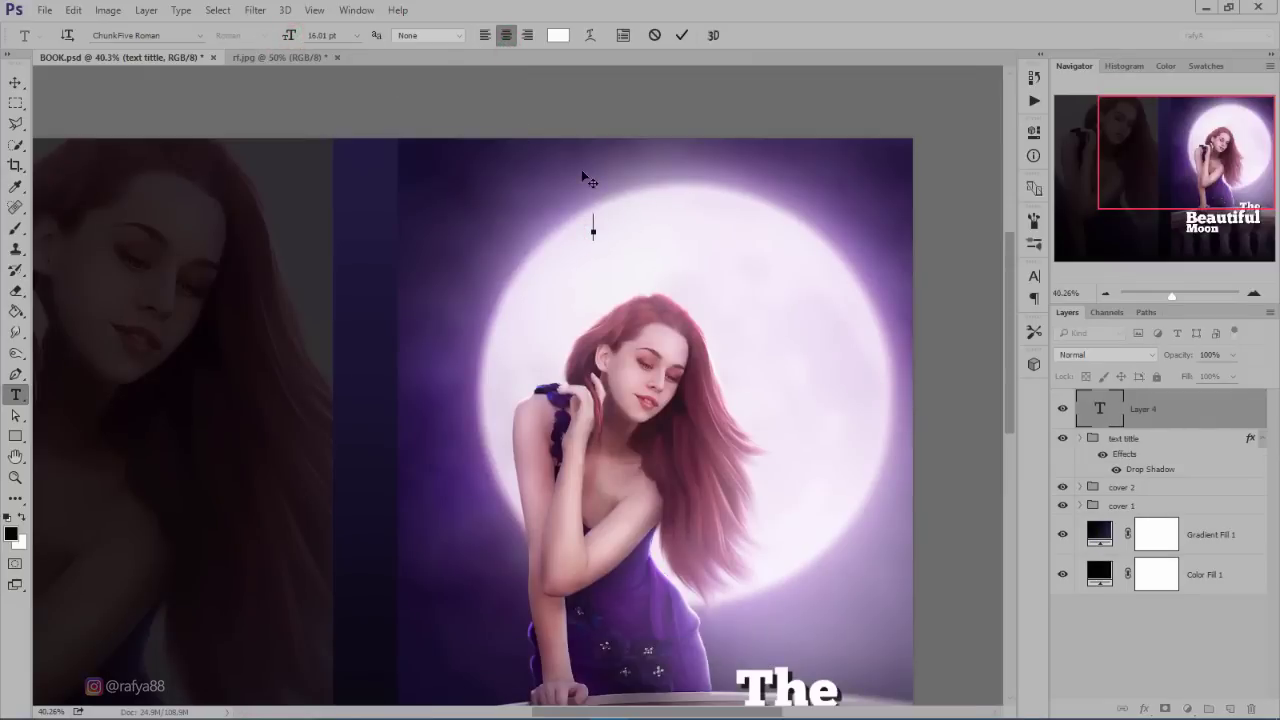
drag(578, 258, 574, 212)
text(A ST)
text(ORY O)
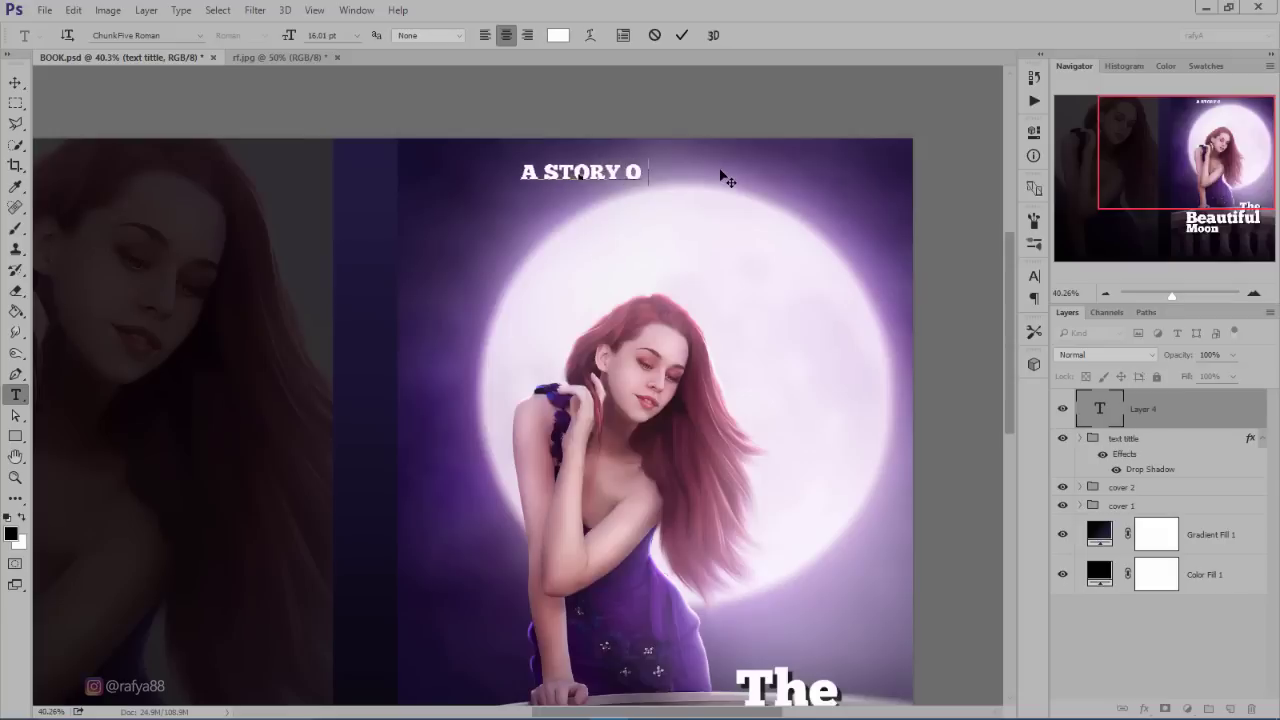
text(F REAL LI)
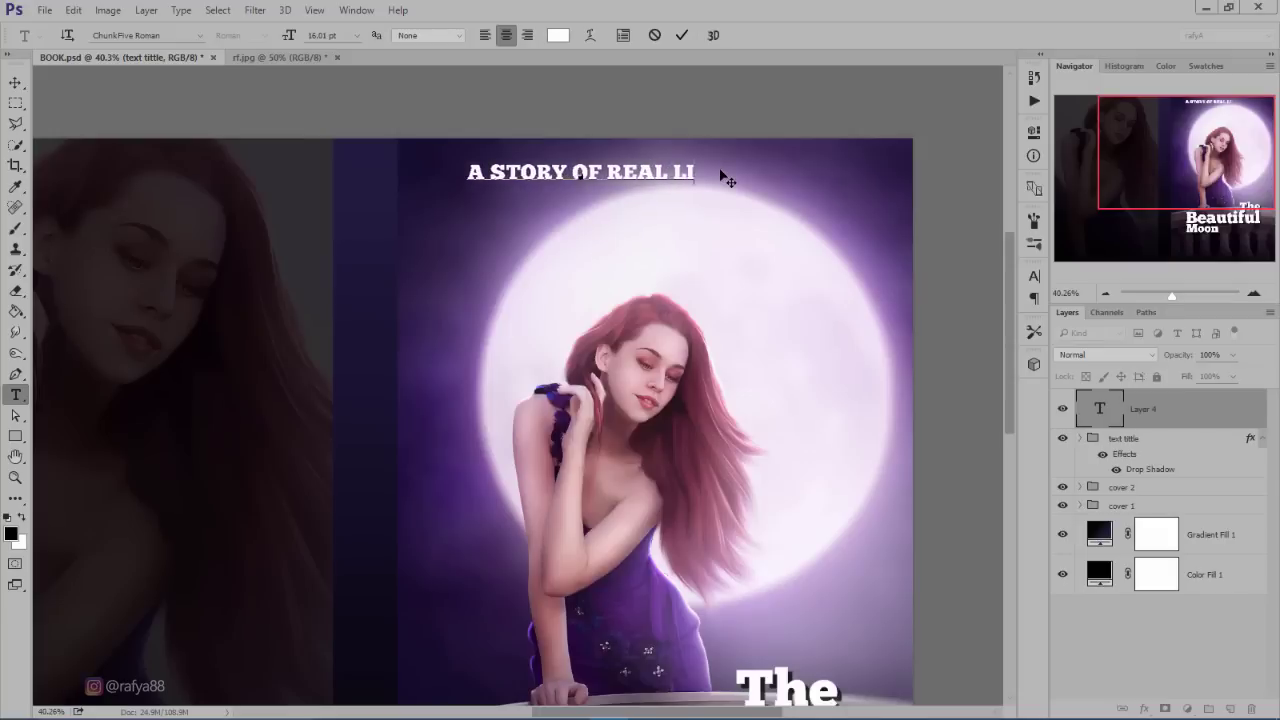
text(FE)
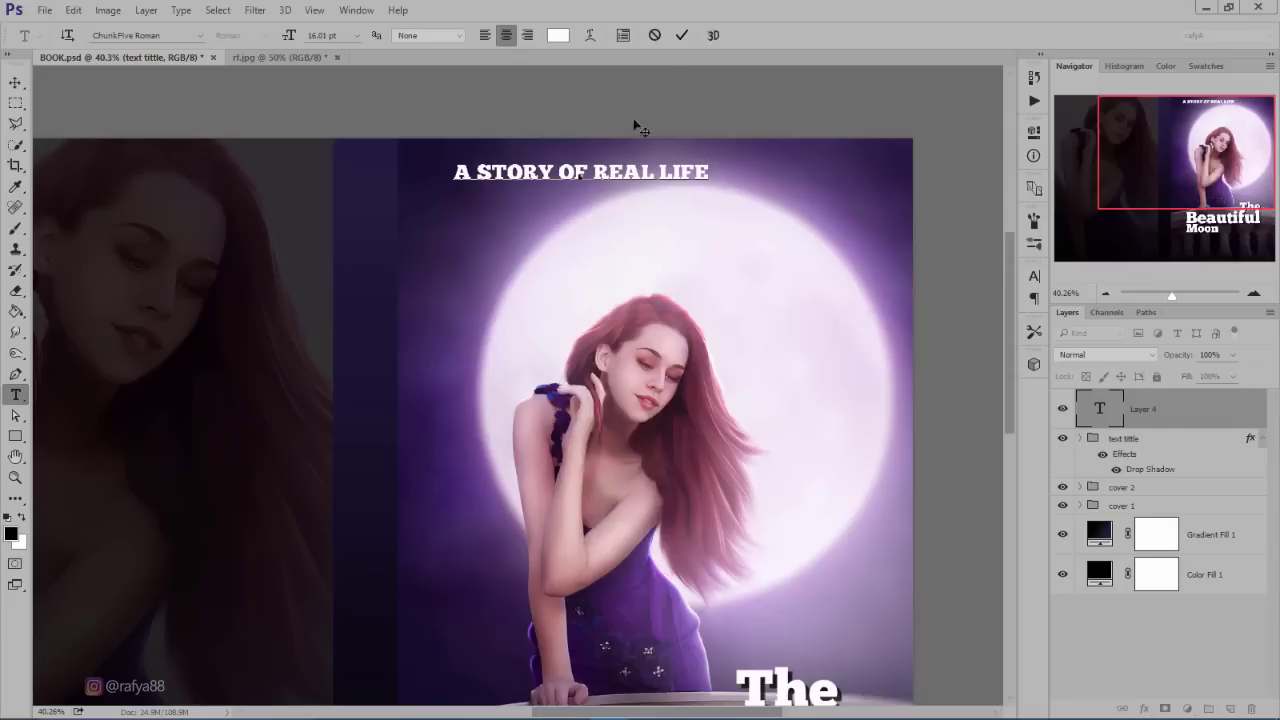
click(681, 35)
- Centre the tagline on the front cover and scale it to about 53%
click(17, 83)
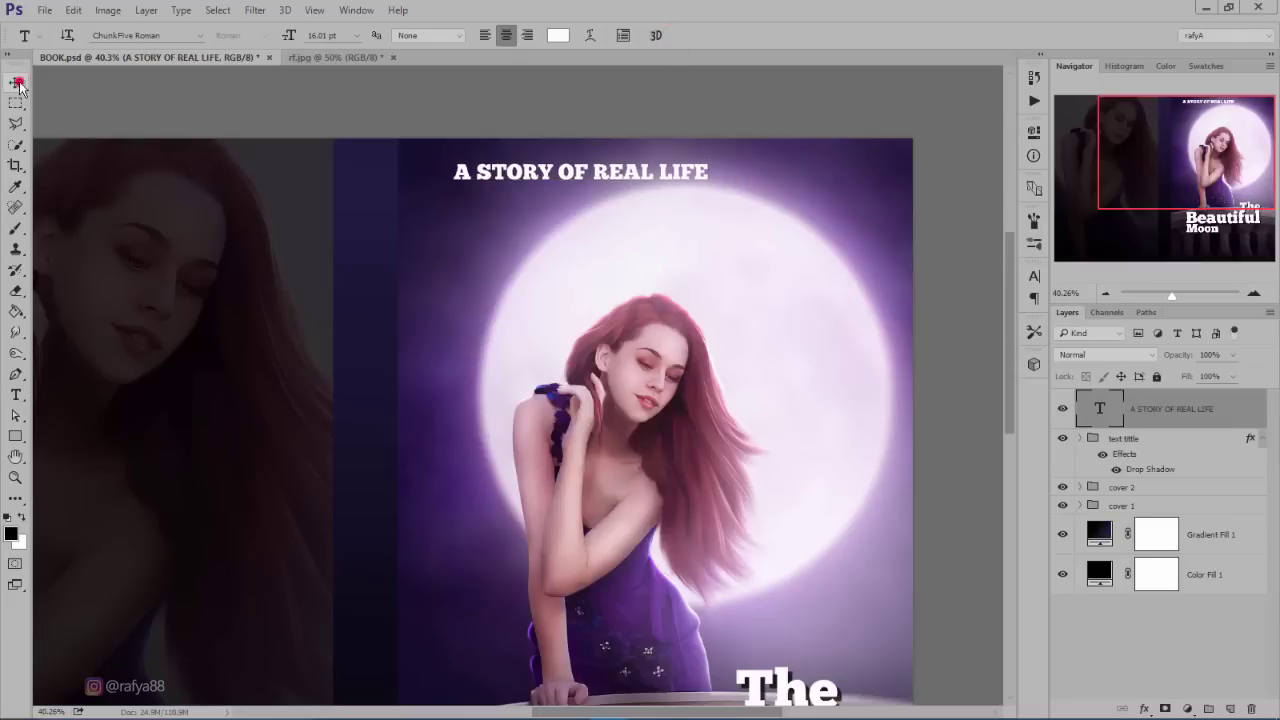
drag(622, 174, 679, 183)
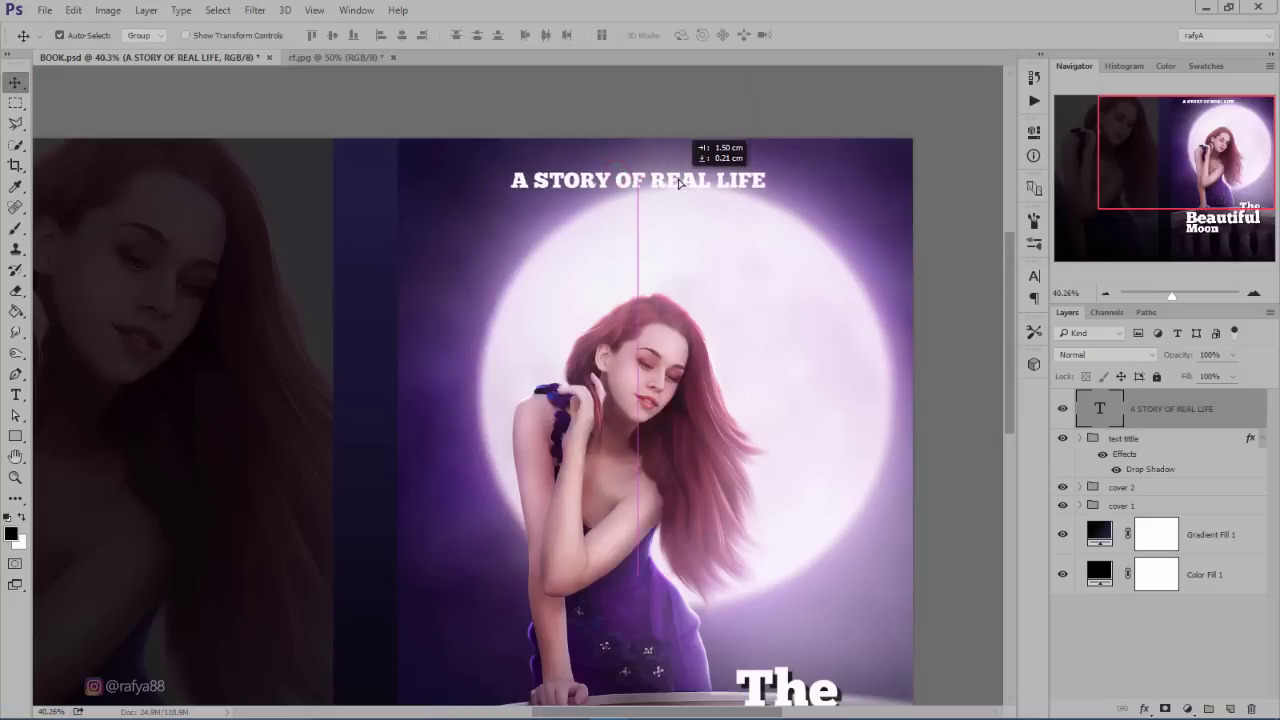
key(ctrl+t)
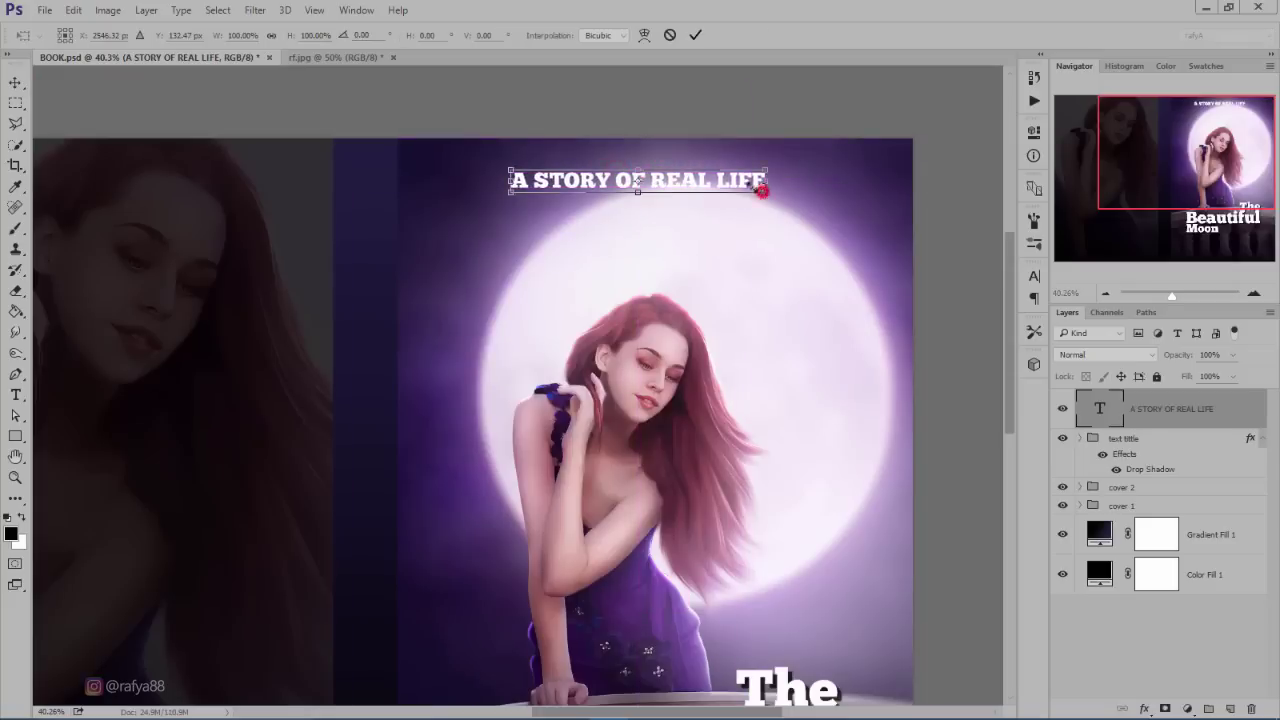
mouse_move(762, 190)
mouse_down()
mouse_move(706, 186)
mouse_move(665, 162)
mouse_up()
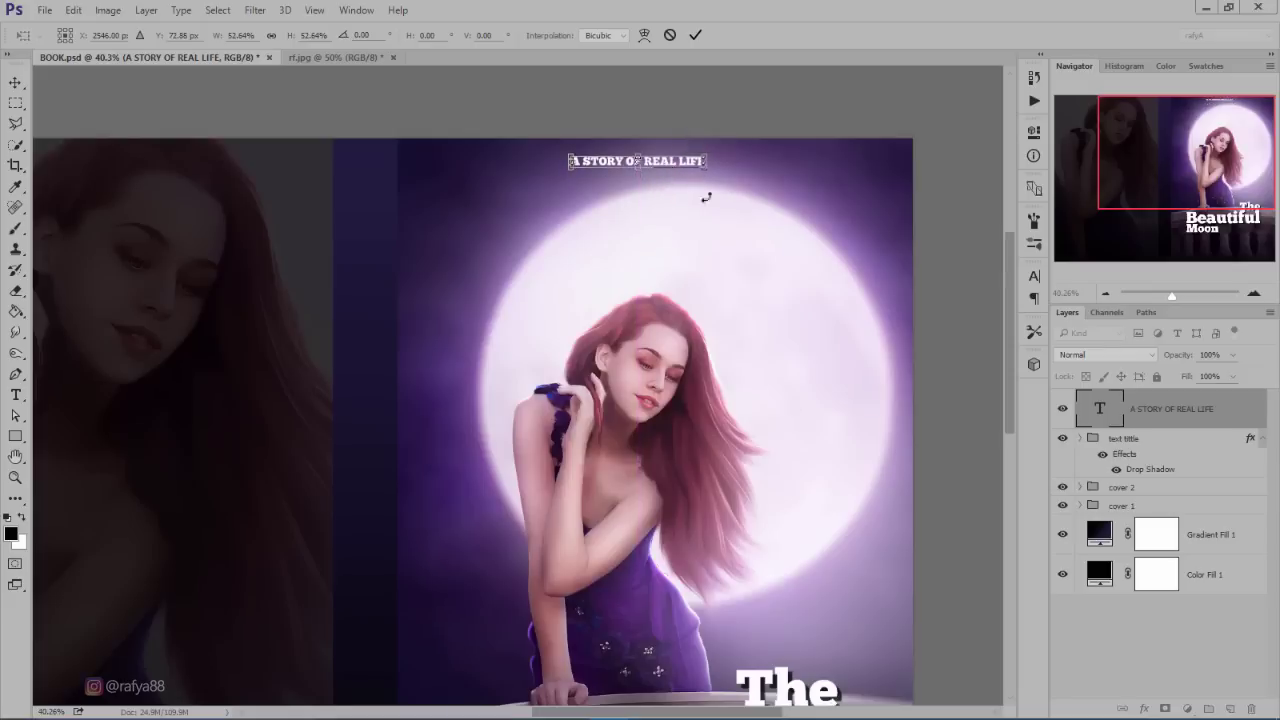
click(695, 35)
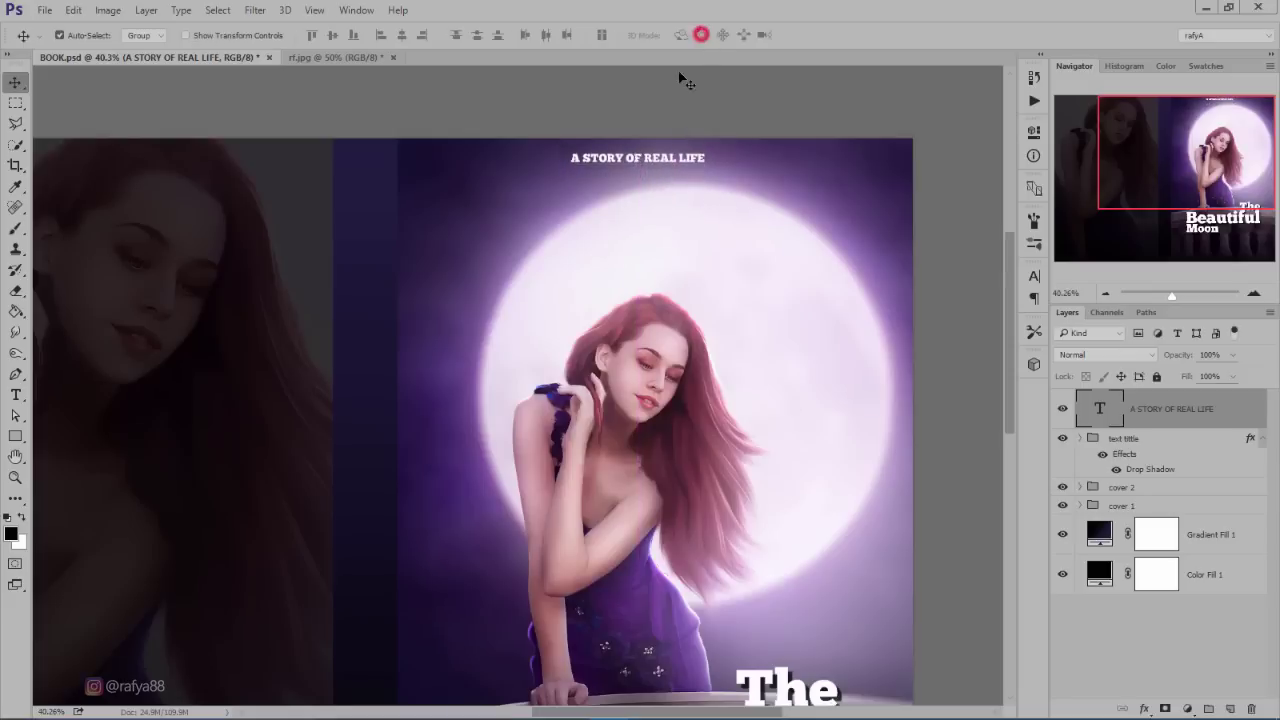
scroll(667, 100, up, 2)
scroll(667, 100, up, 1)
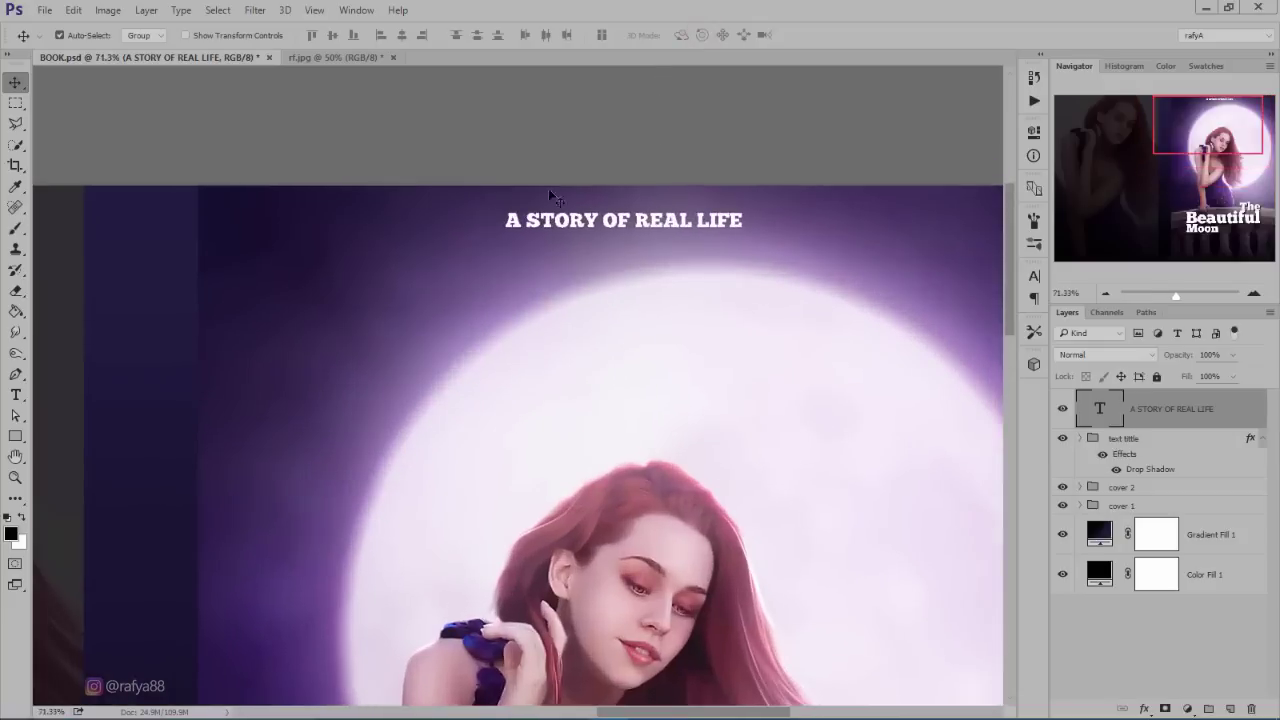
- Set the tagline font to Arial Regular and make it bolder
click(1033, 278)
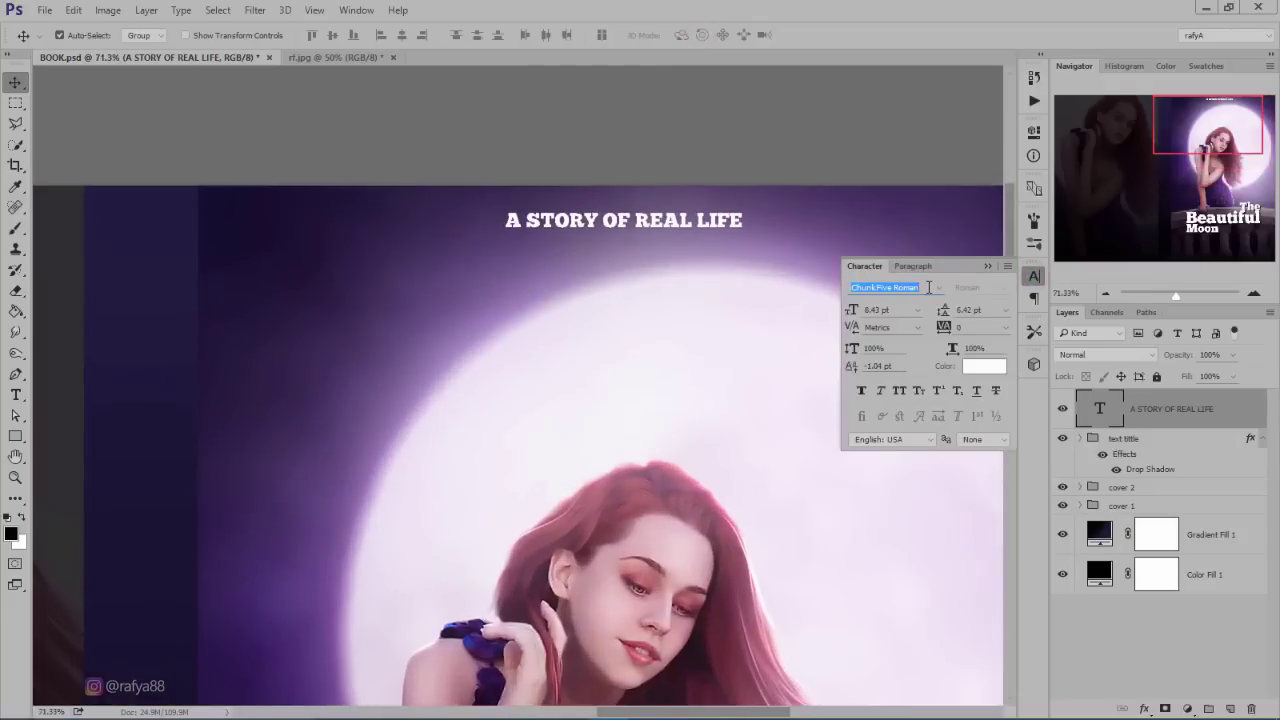
click(921, 288)
click(919, 288)
text(arial)
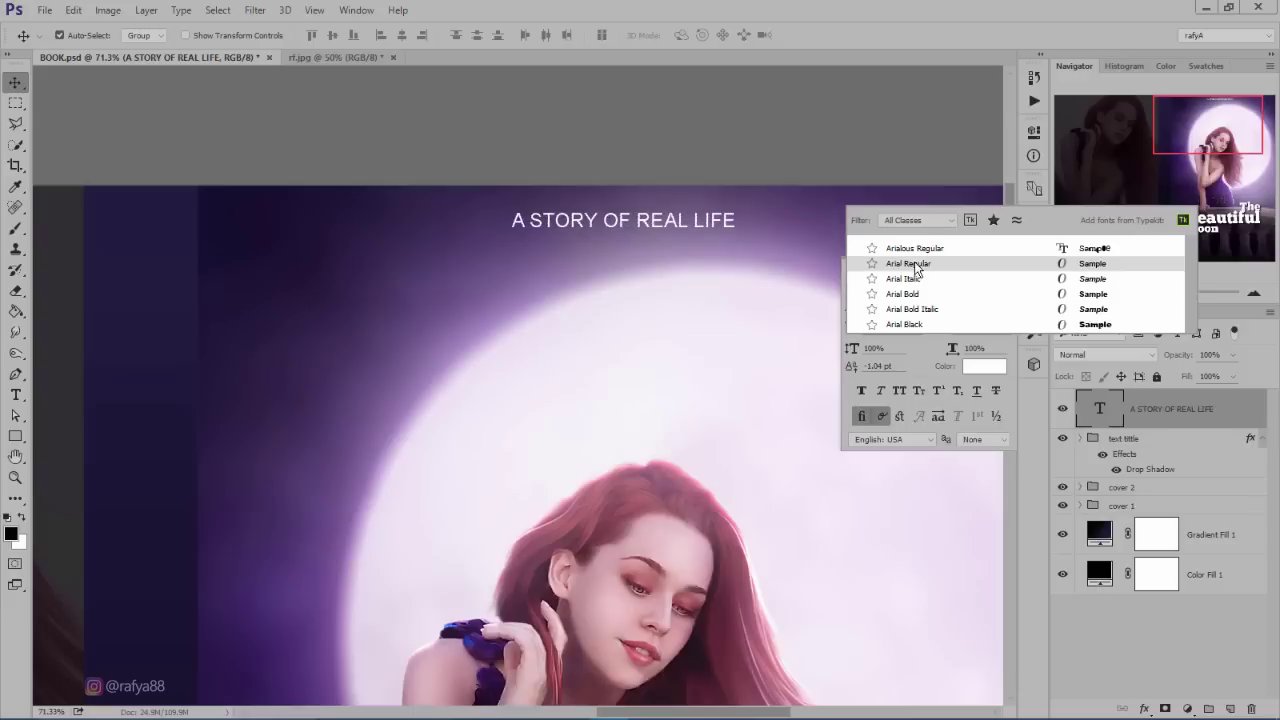
click(903, 263)
click(860, 393)
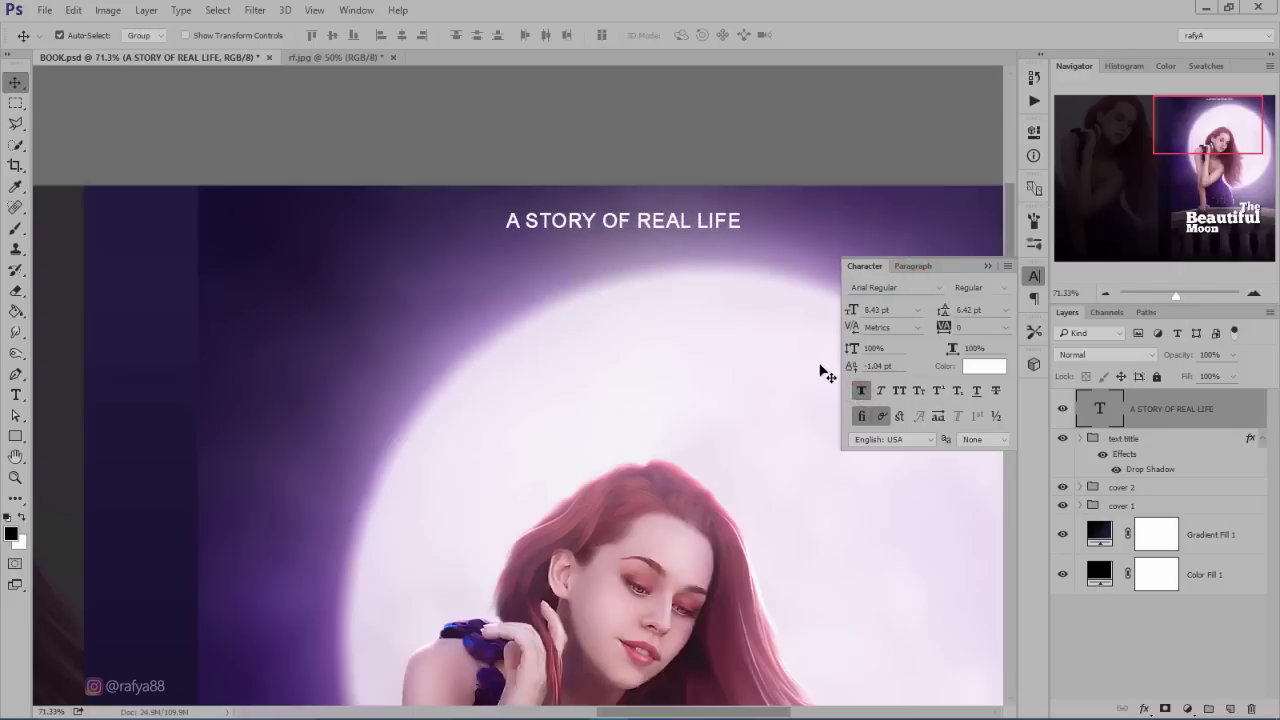
click(988, 267)
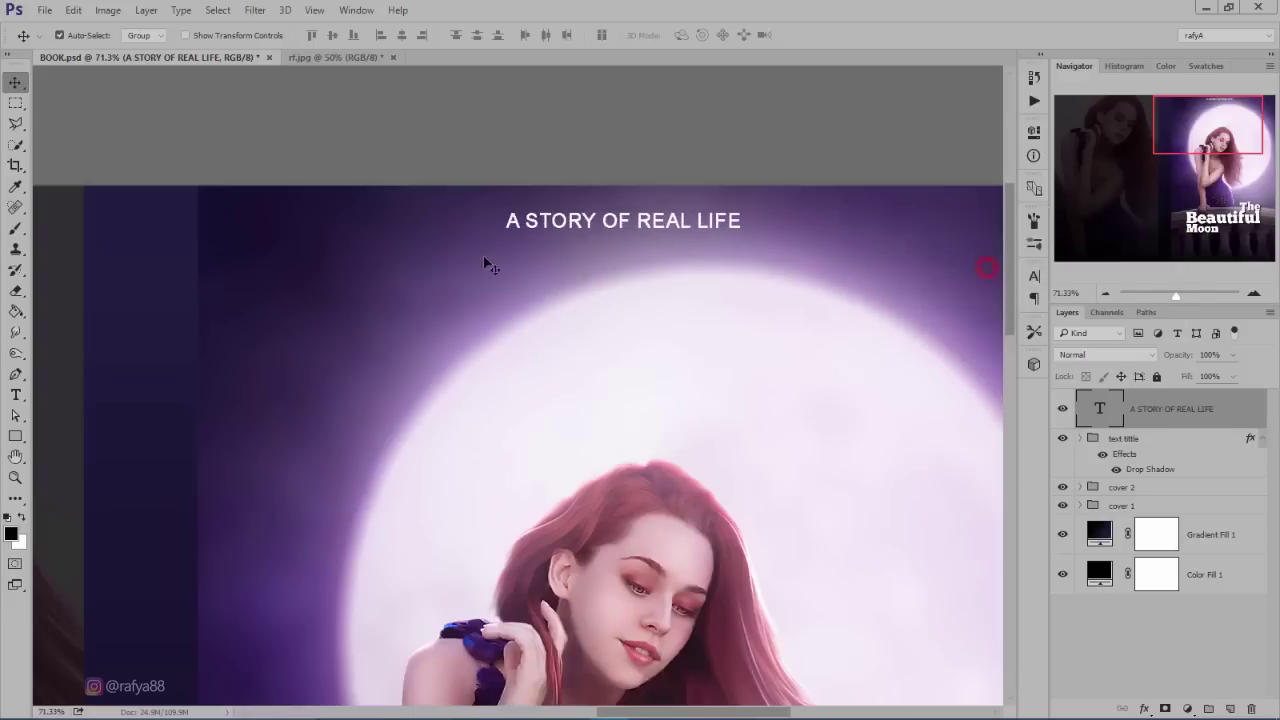
- Wrap the tagline in quotation marks and commit the text
key(t)
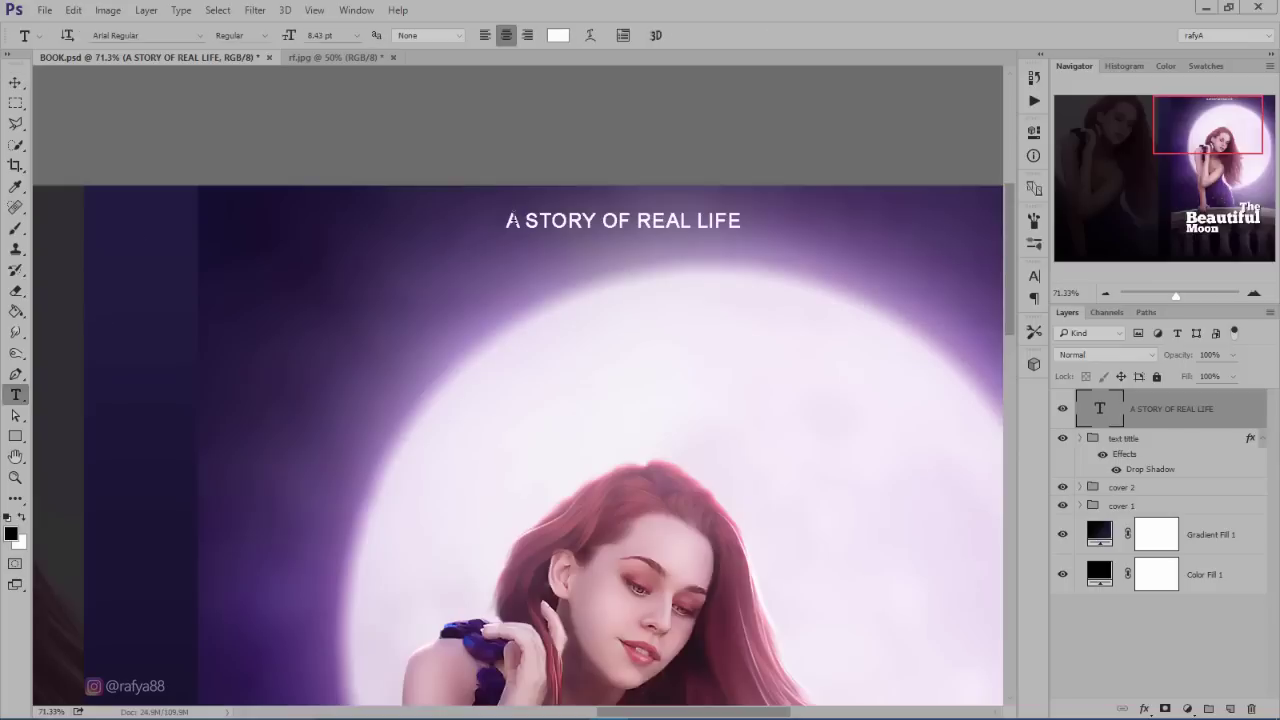
double_click(510, 220)
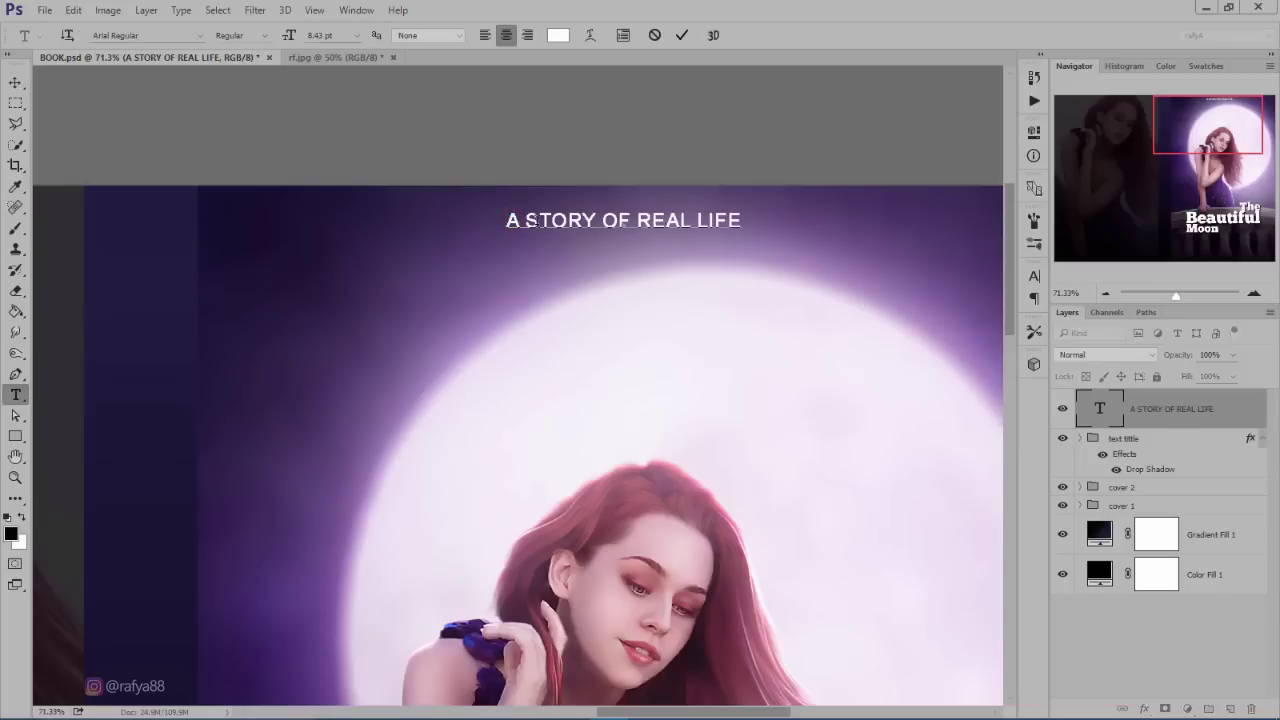
text(")
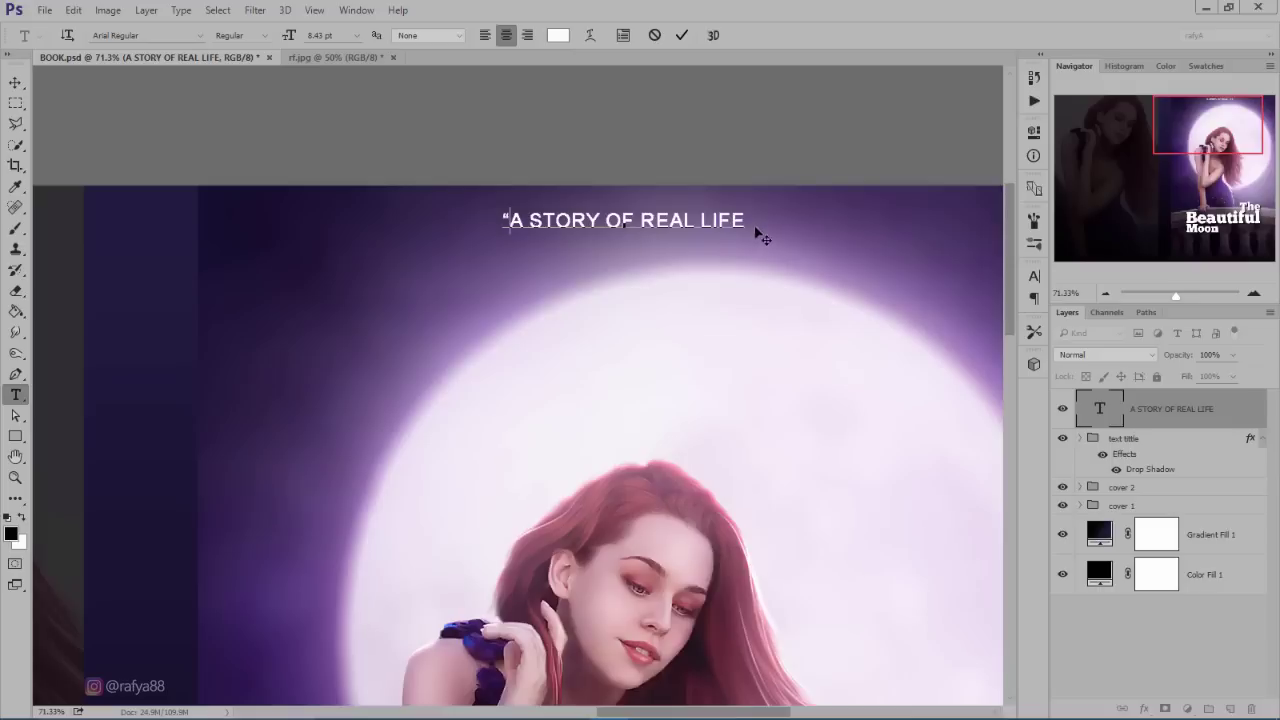
click(745, 218)
text(")
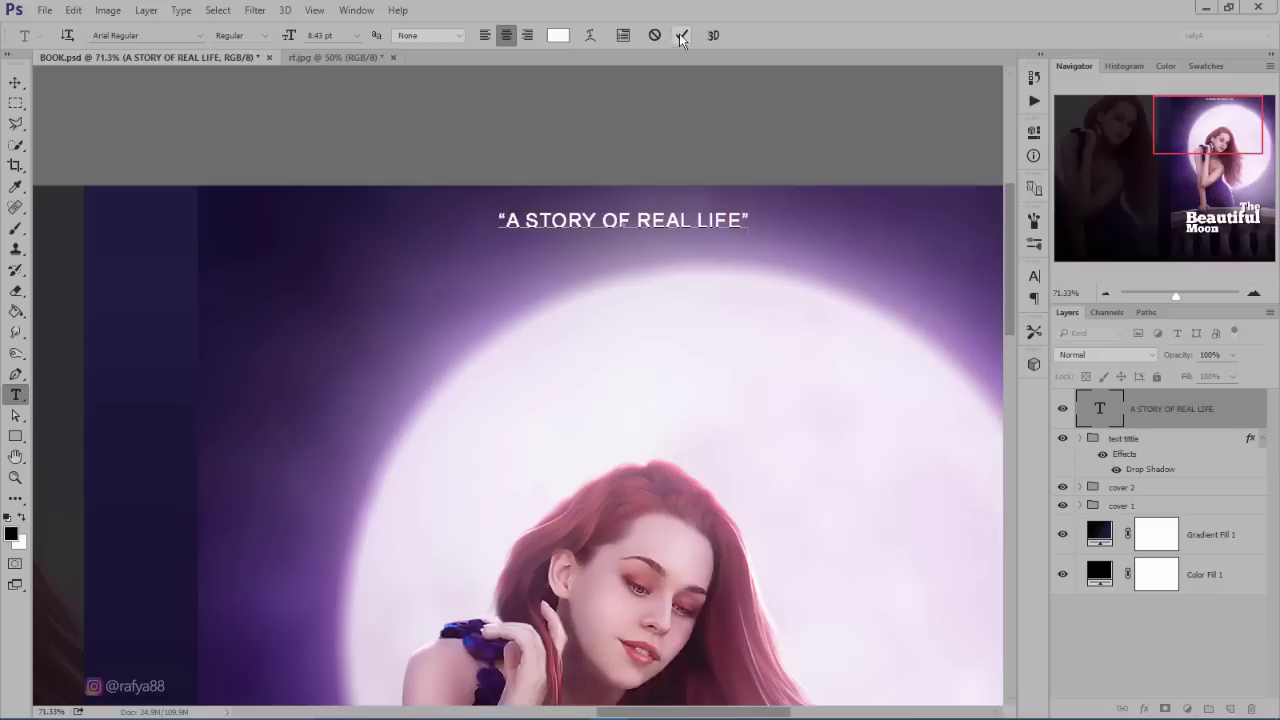
click(680, 36)
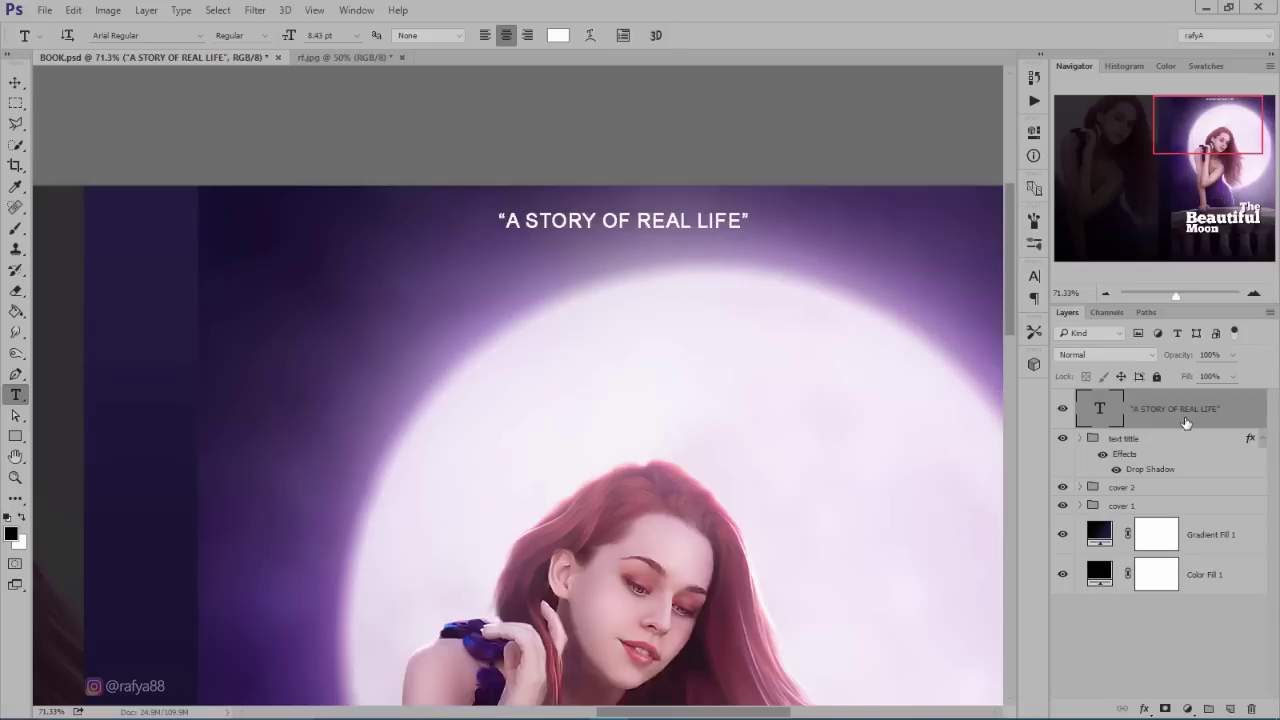
- Duplicate the A STORY OF REAL LIFE tagline and move the copy just below it
key(ctrl+j)
key(ctrl+t)
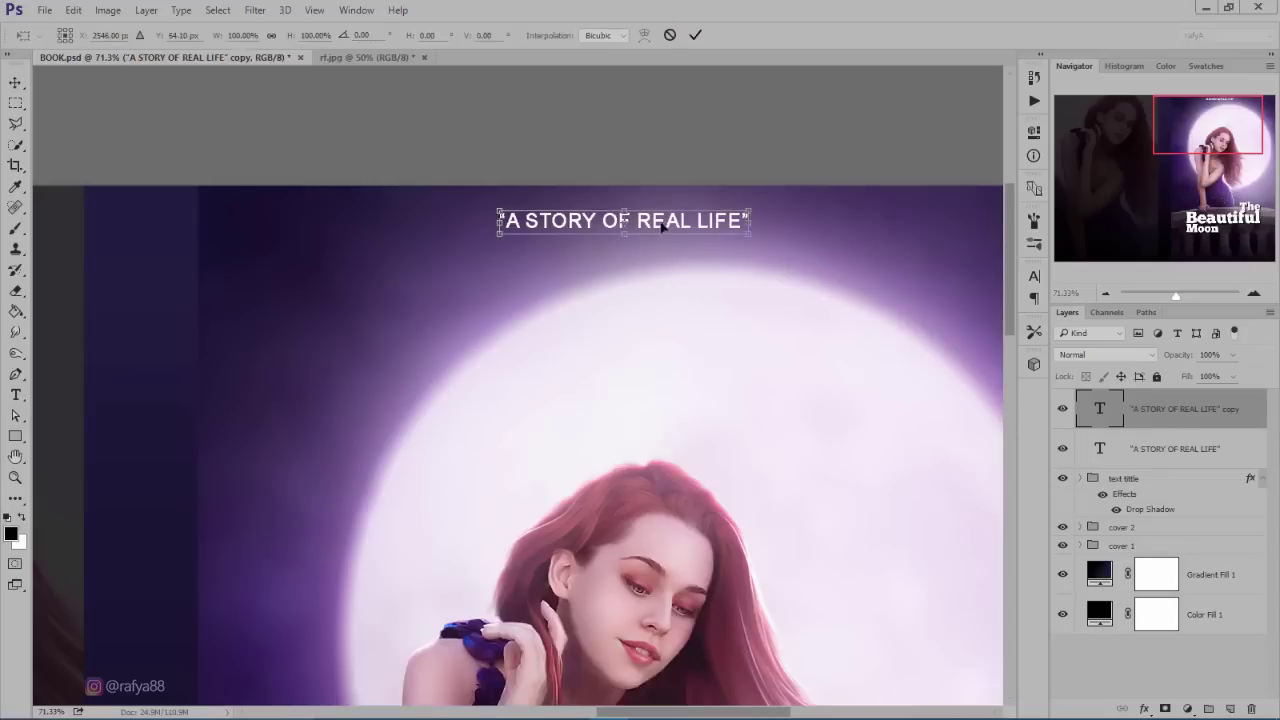
drag(665, 231, 670, 249)
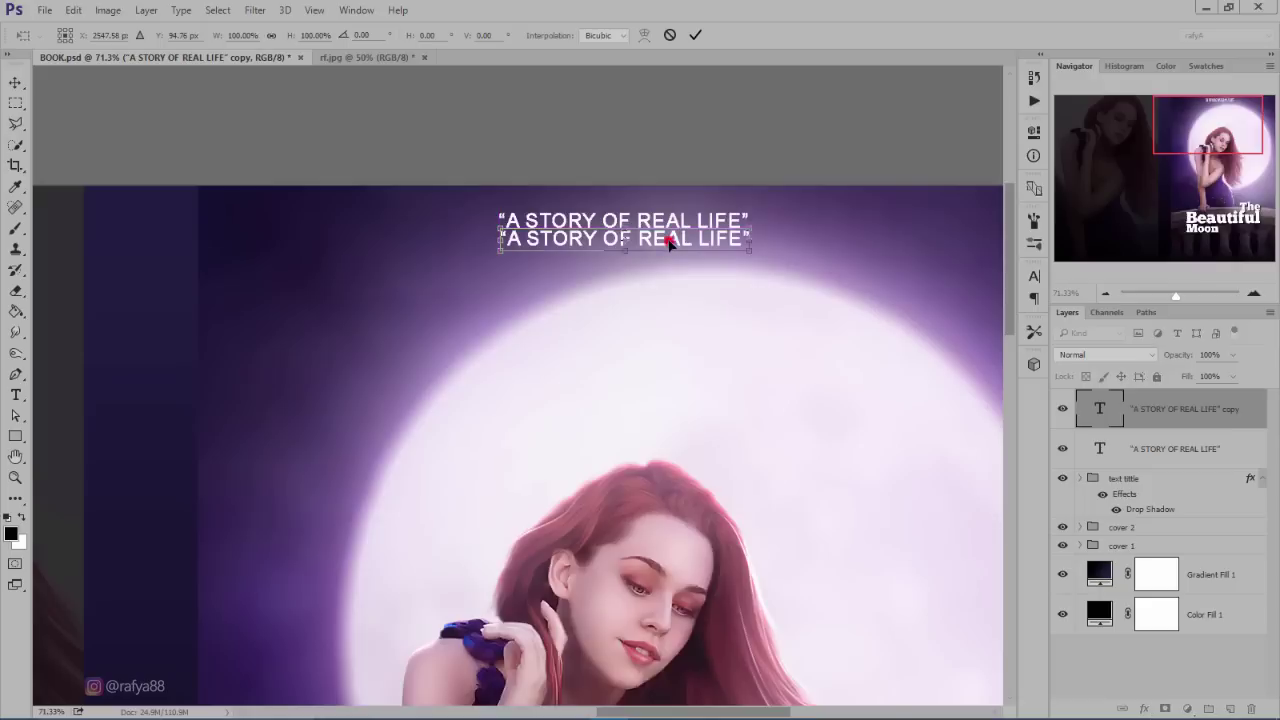
key(t)
- Retype the copy as 'BESTSELLER 2017' and scale it down to about 60%
click(603, 238)
key(ctrl+a)
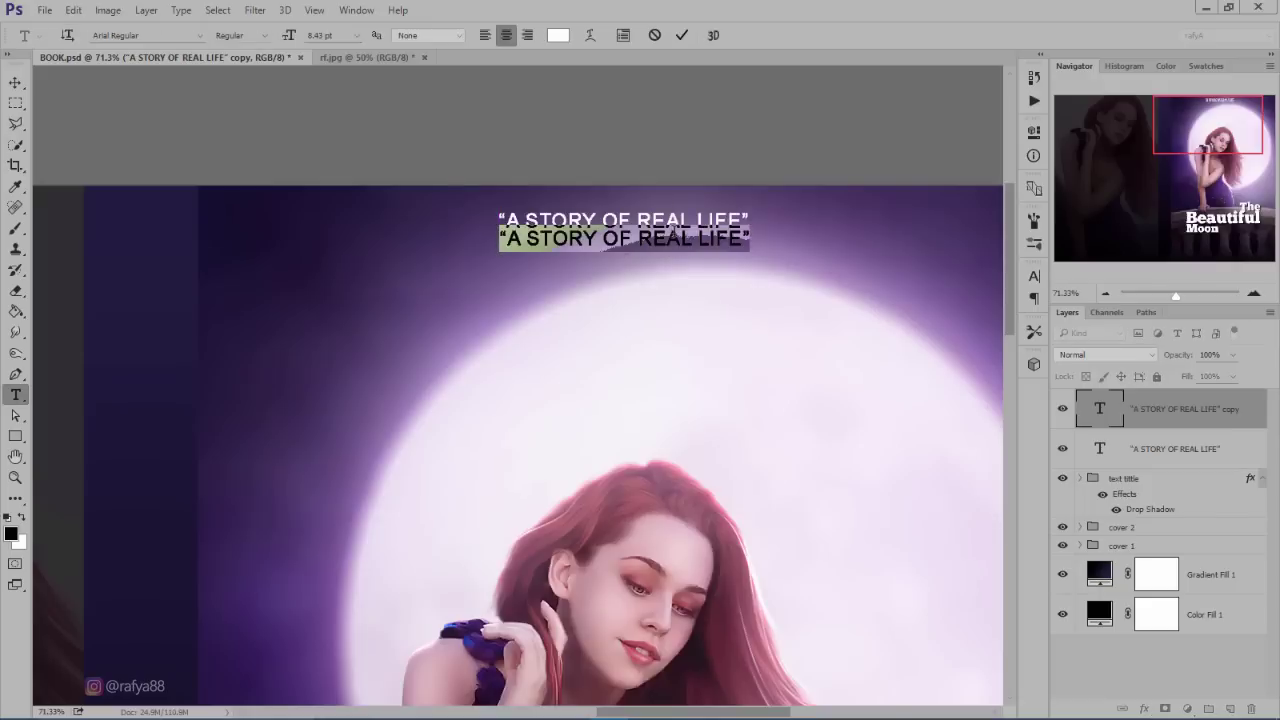
text(BESTSE)
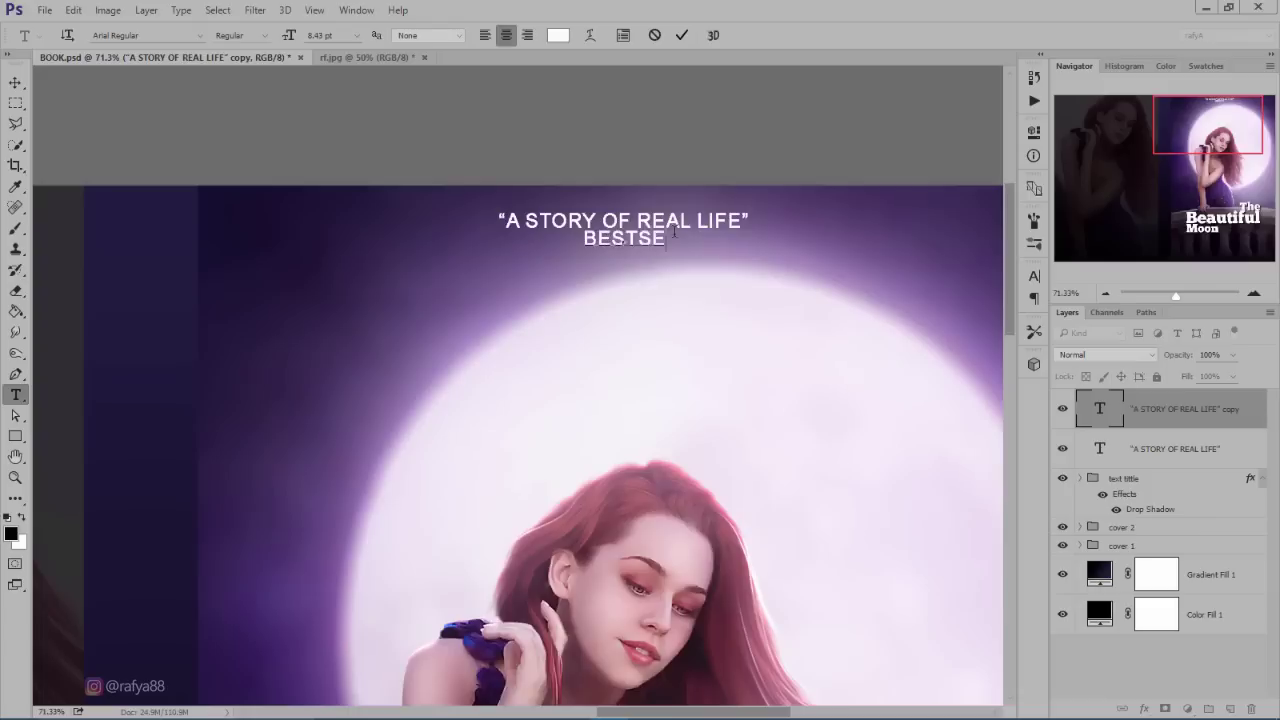
text(LLER 2)
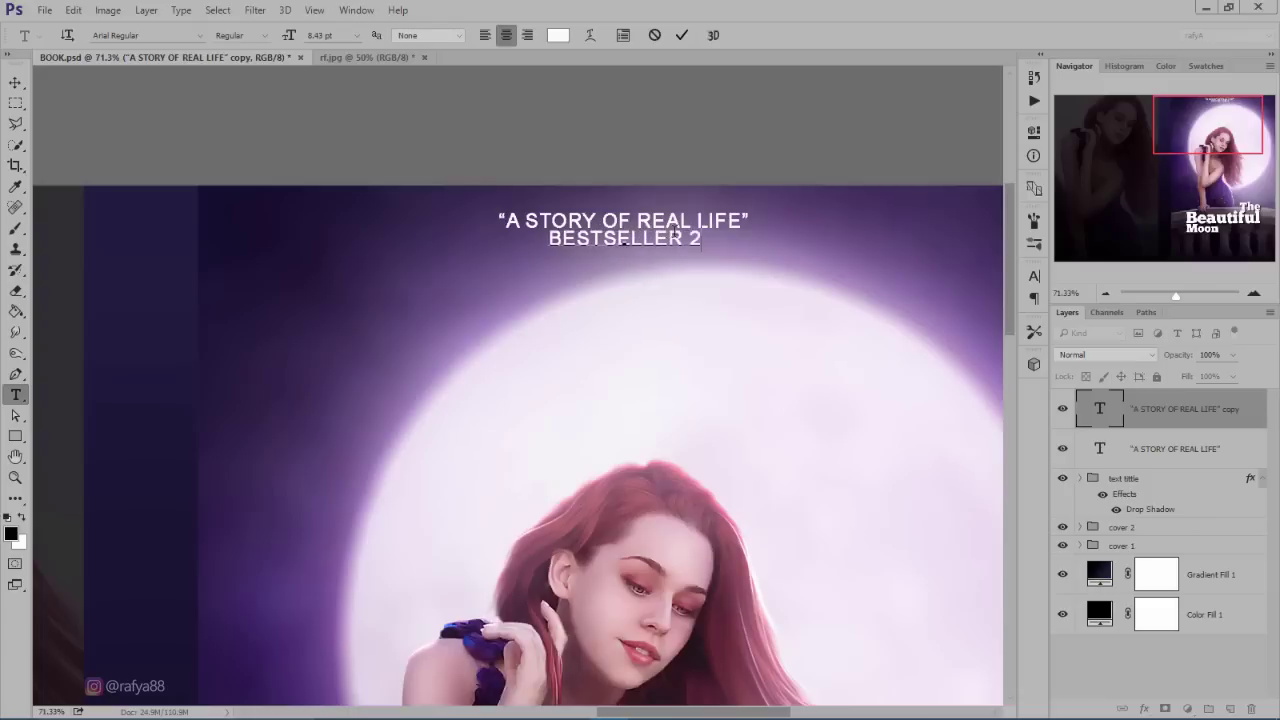
text(017)
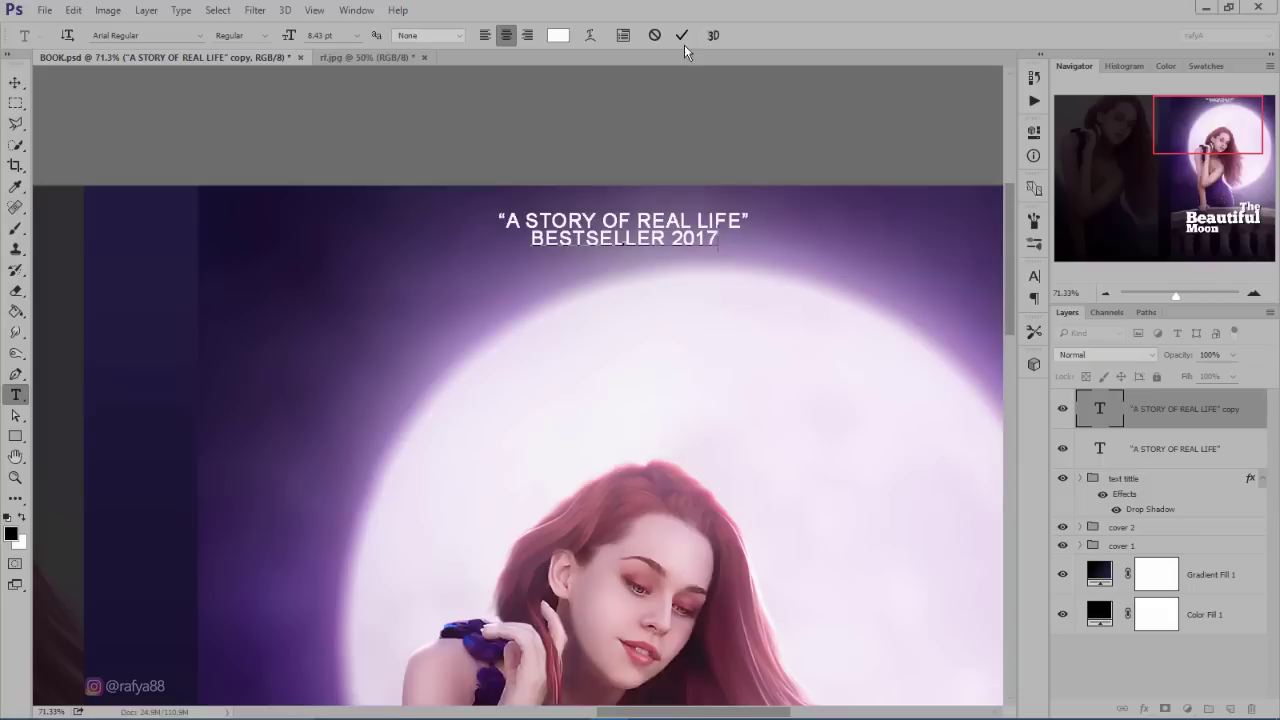
click(682, 36)
key(ctrl+t)
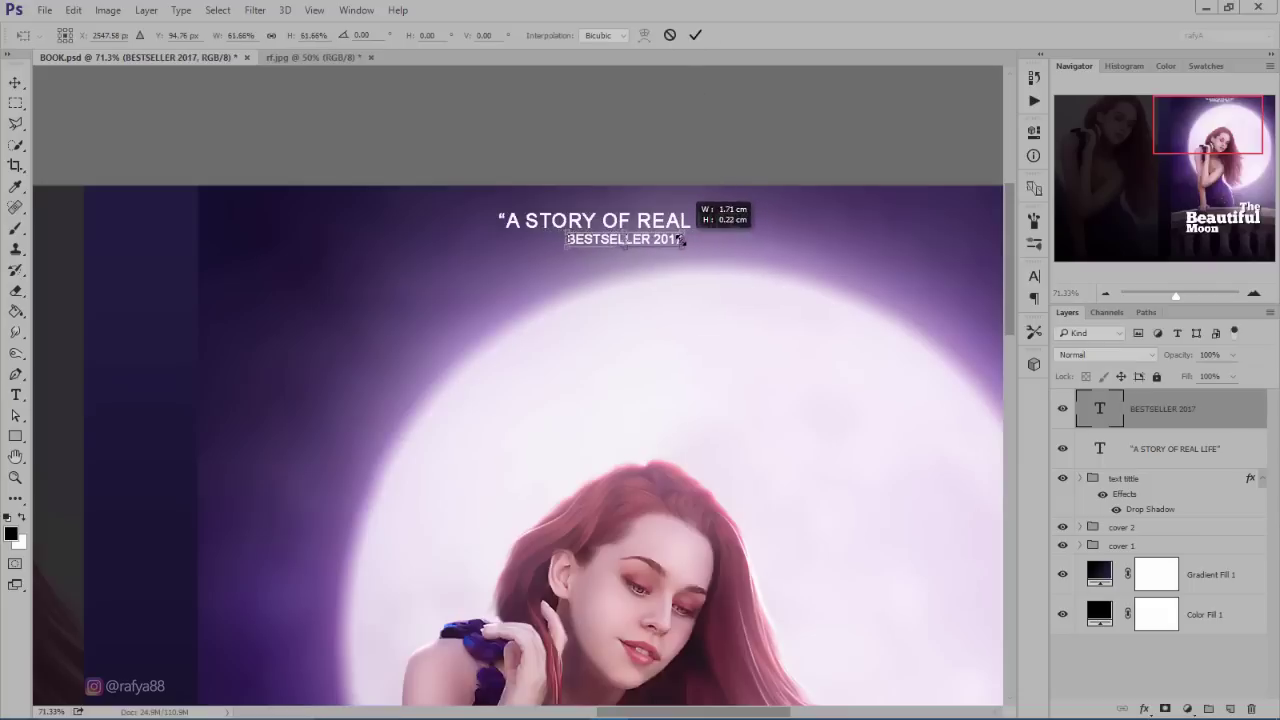
drag(717, 250, 684, 243)
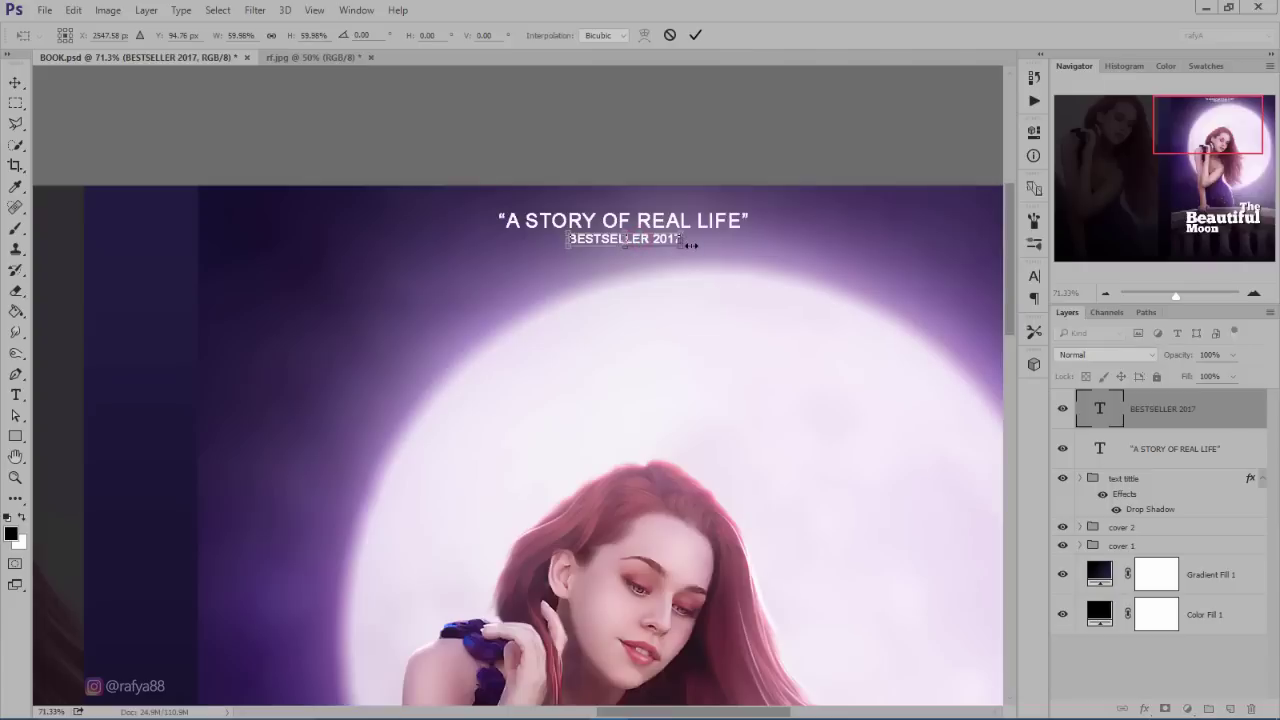
key(Return)
- Nudge the BESTSELLER 2017 line down a few pixels
key(t)
scroll(726, 246, down, 3)
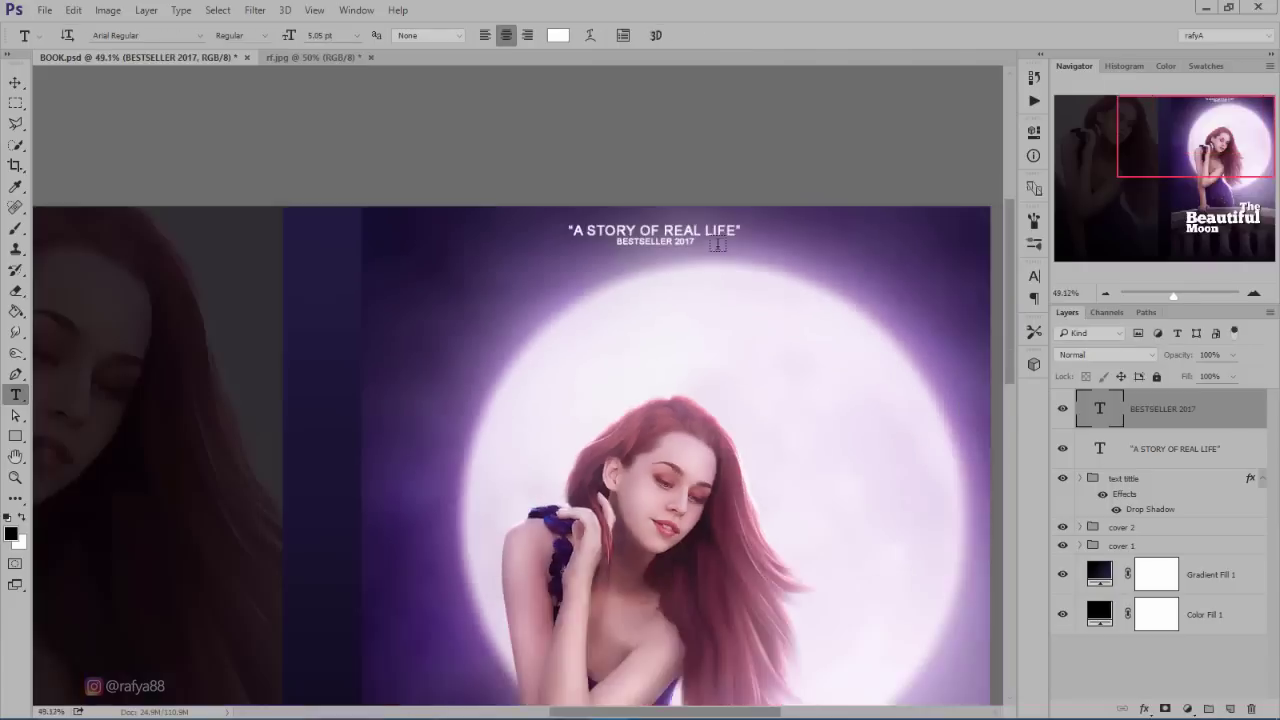
scroll(740, 240, down, 3)
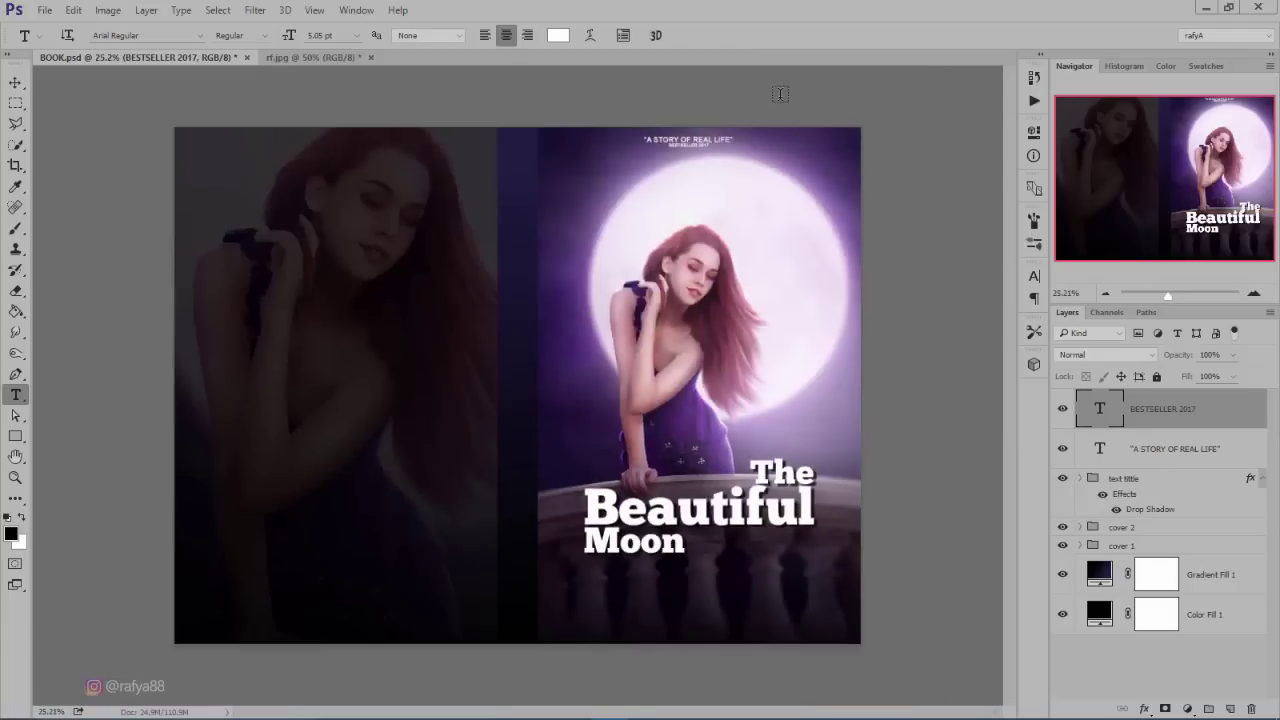
scroll(700, 135, up, 2)
scroll(700, 140, up, 2)
scroll(710, 170, up, 1)
scroll(720, 205, up, 1)
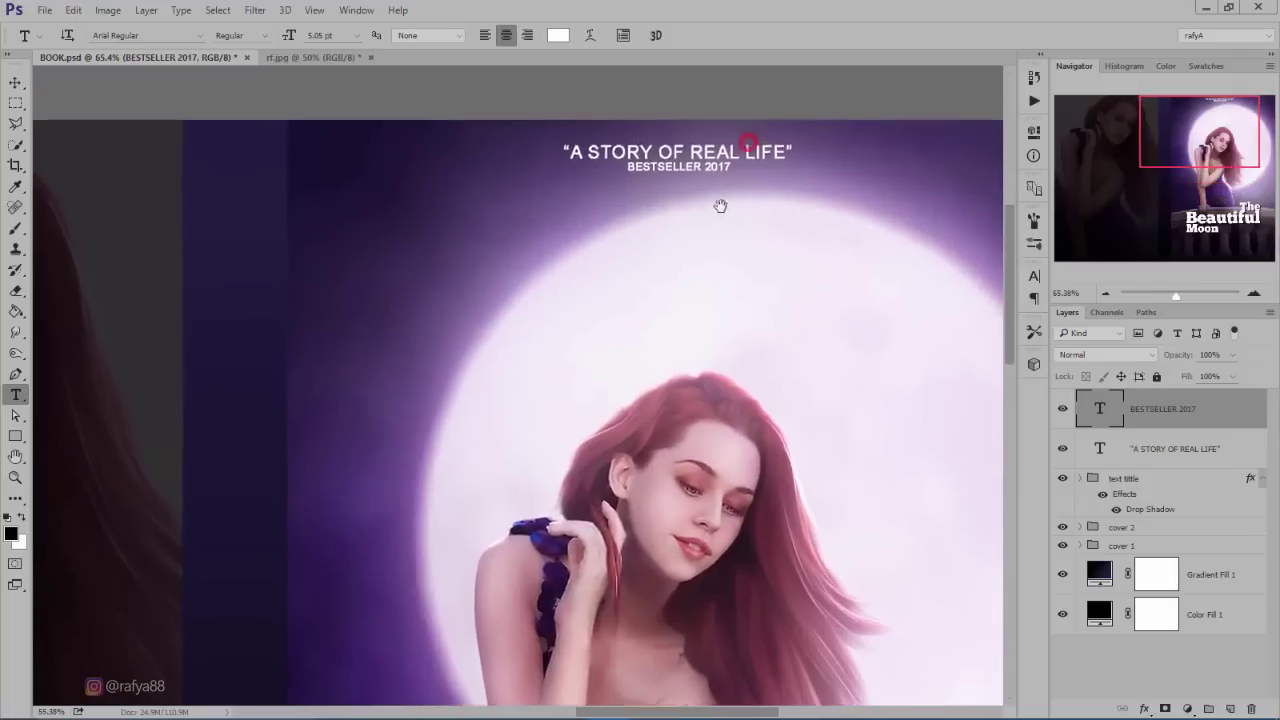
drag(720, 205, 733, 195)
key(ctrl+t)
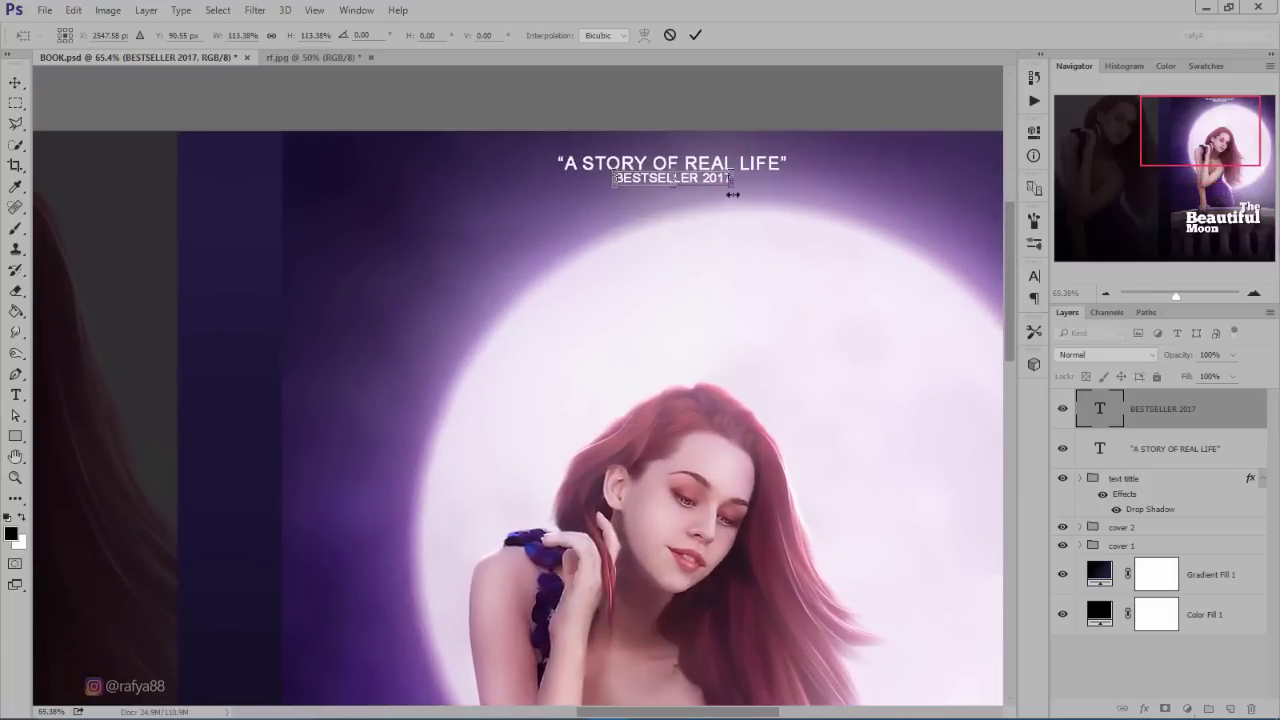
key(Down)
key(Down)
key(Down)
key(Return)
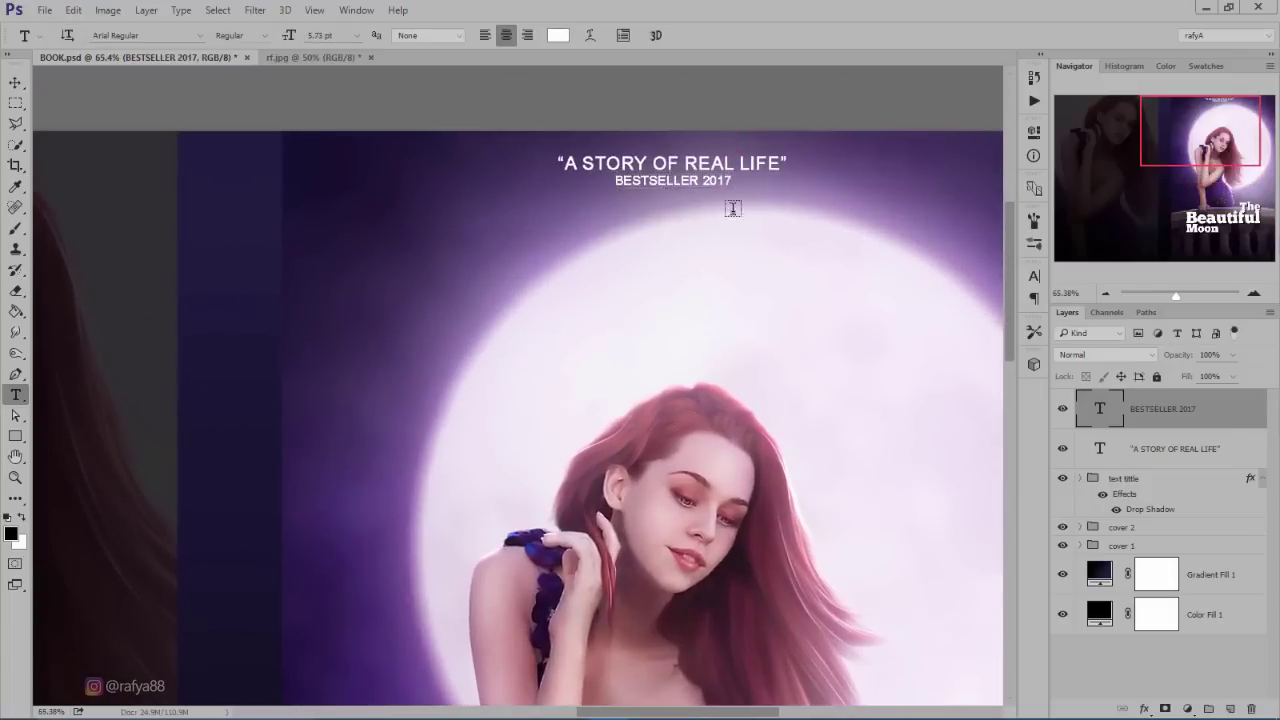
- Move both tagline lines together slightly further down the front cover
key(ctrl+0)
scroll(768, 180, down, 1)
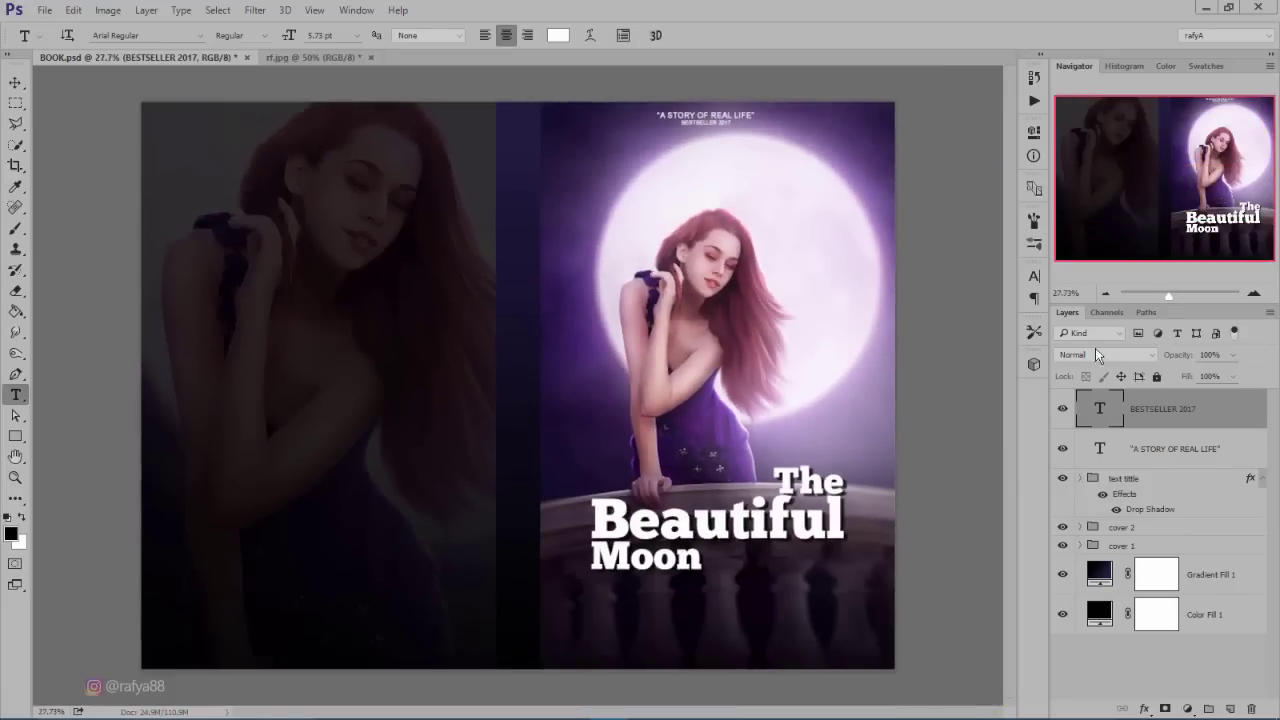
shift+click(1172, 450)
key(ctrl+t)
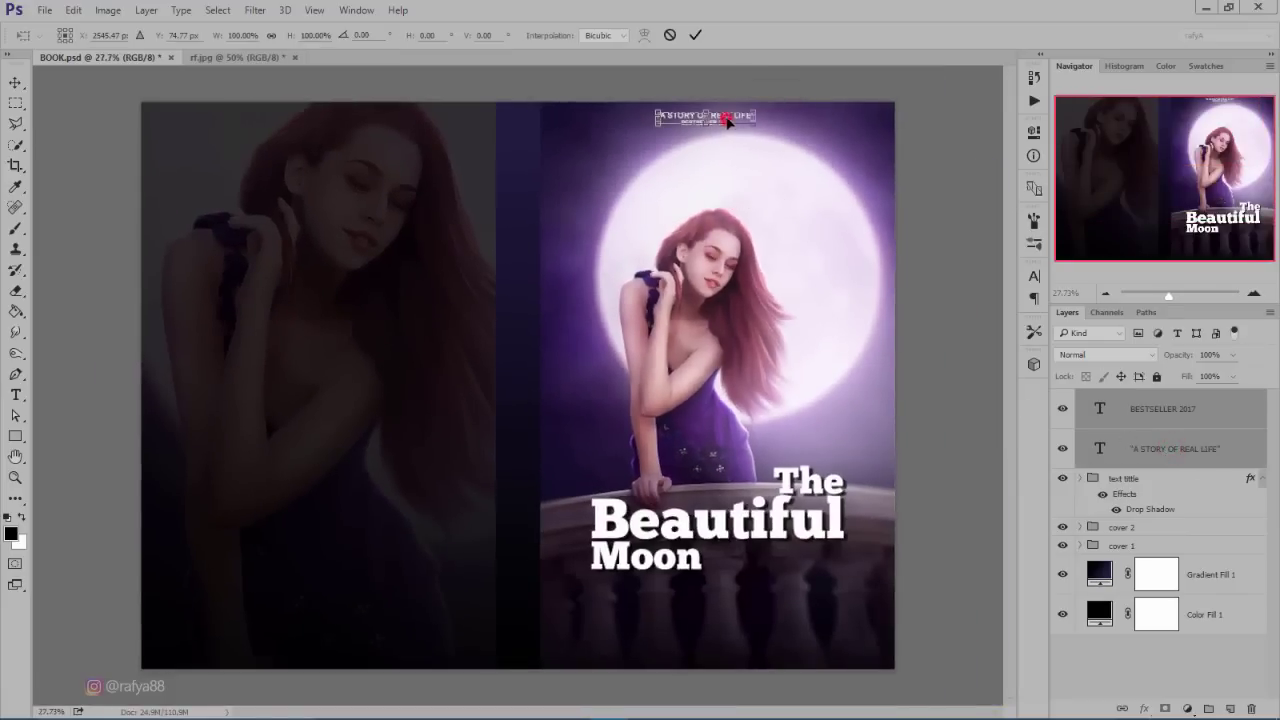
drag(727, 120, 728, 124)
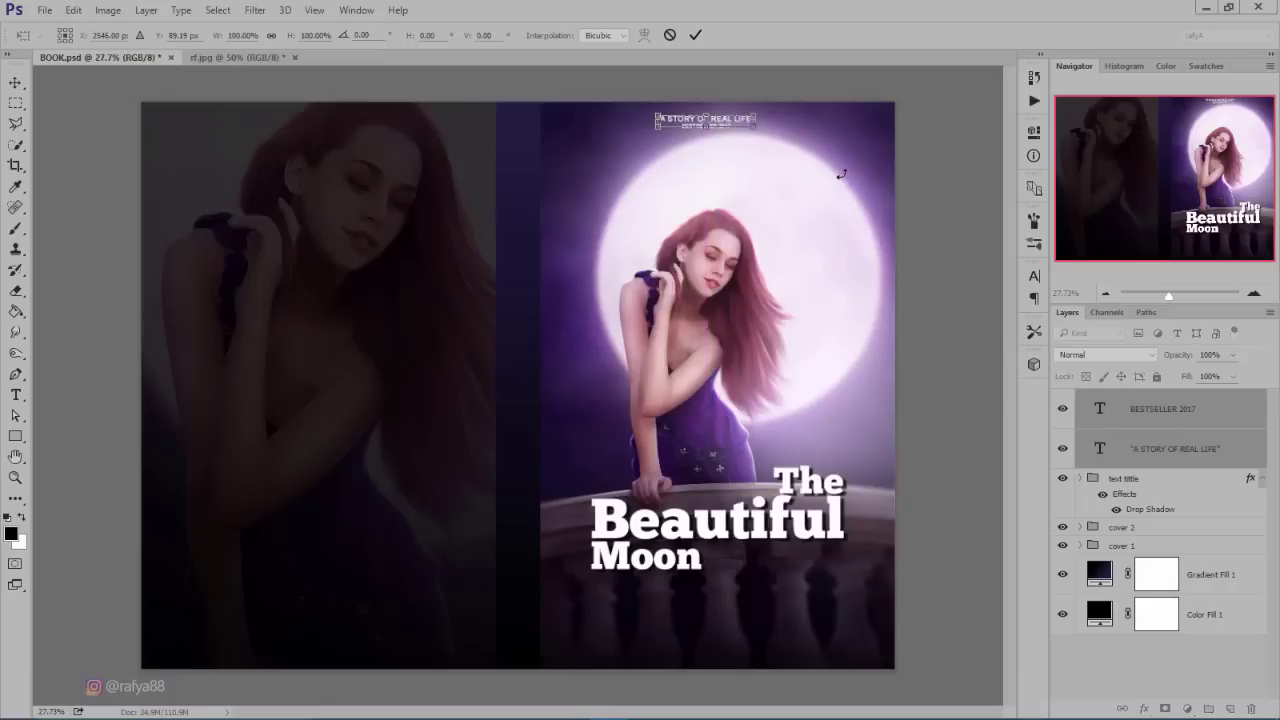
key(Return)
scroll(836, 186, down, 6)
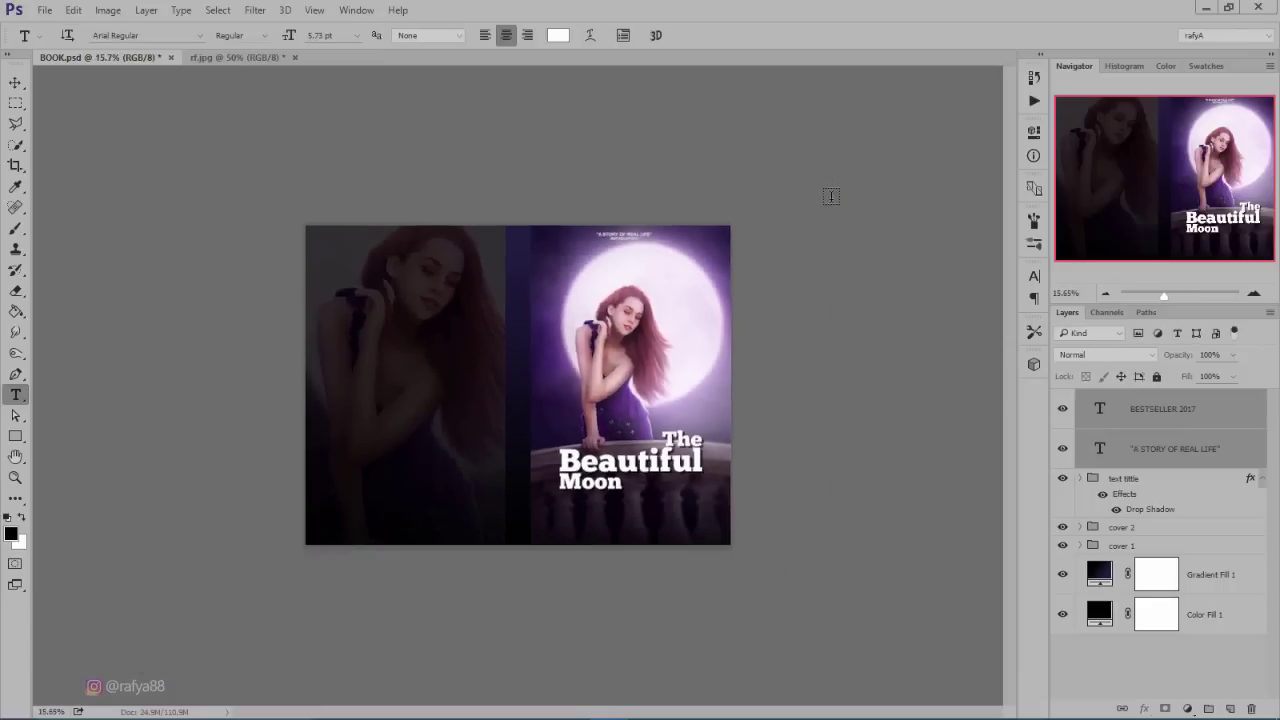
scroll(831, 196, up, 3)
scroll(752, 462, up, 2)
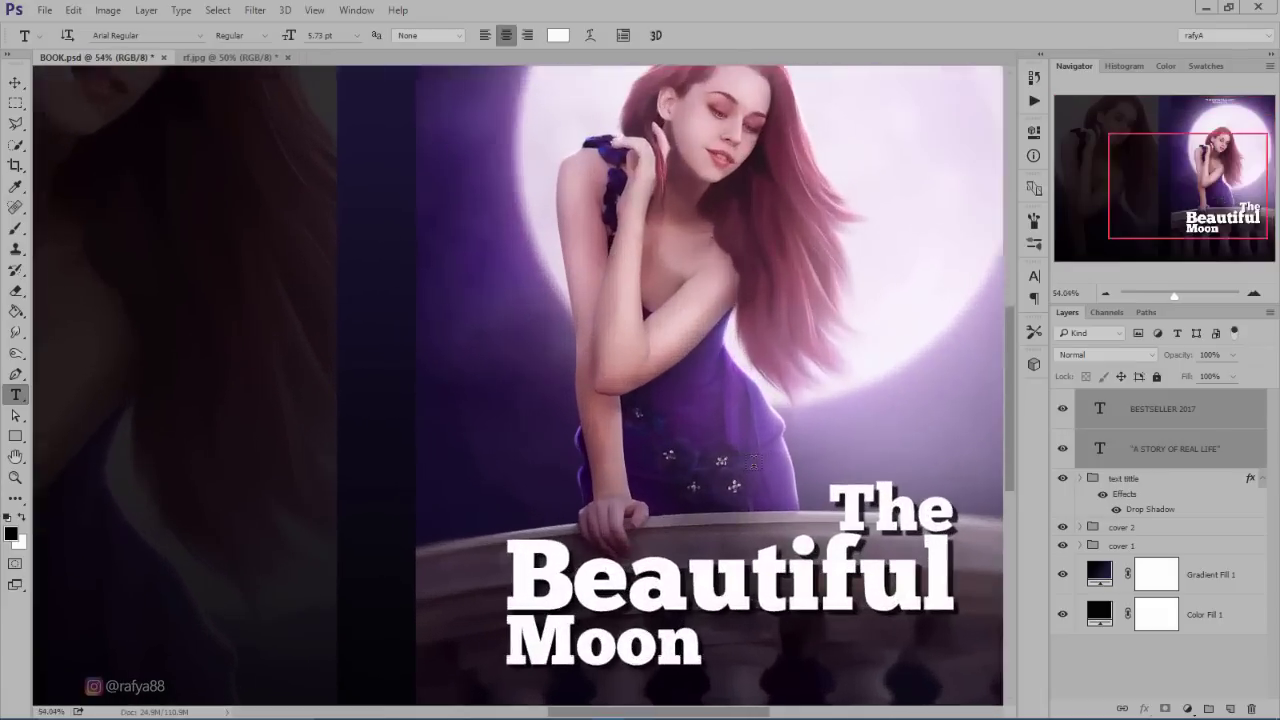
scroll(752, 462, down, 5)
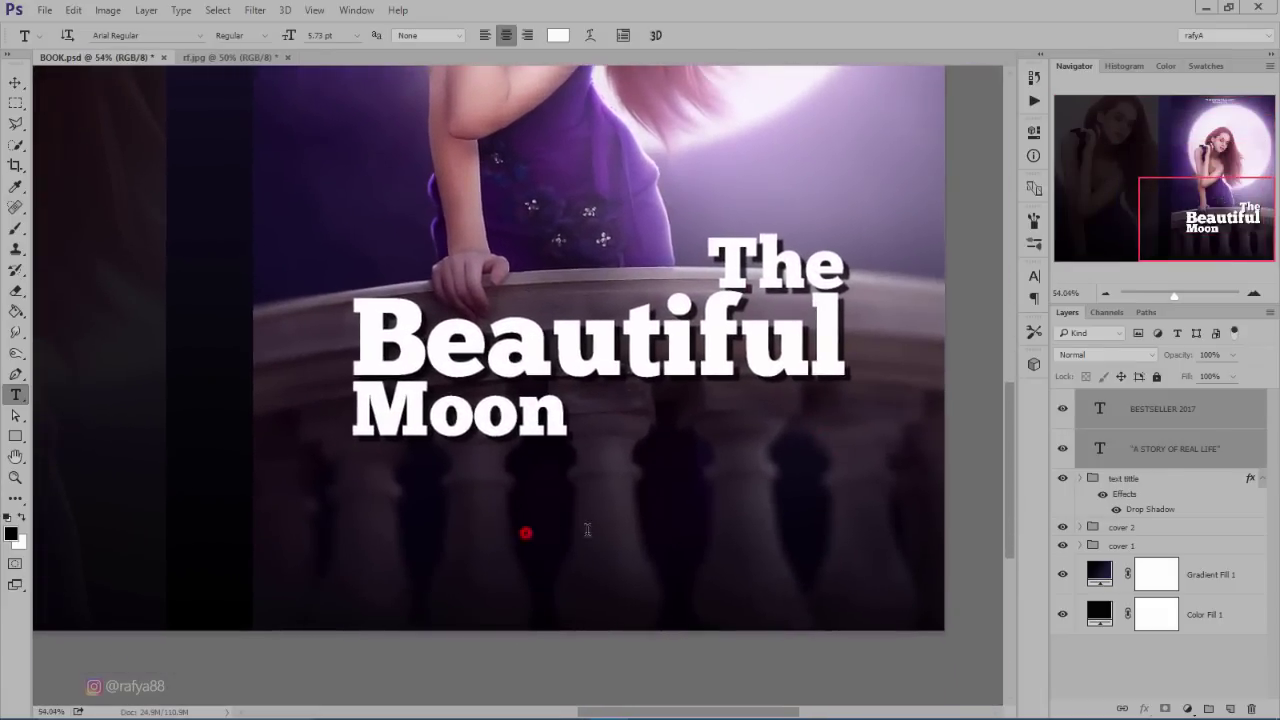
- Type the author's name in white and centre it just below The Beautiful Moon title
click(526, 533)
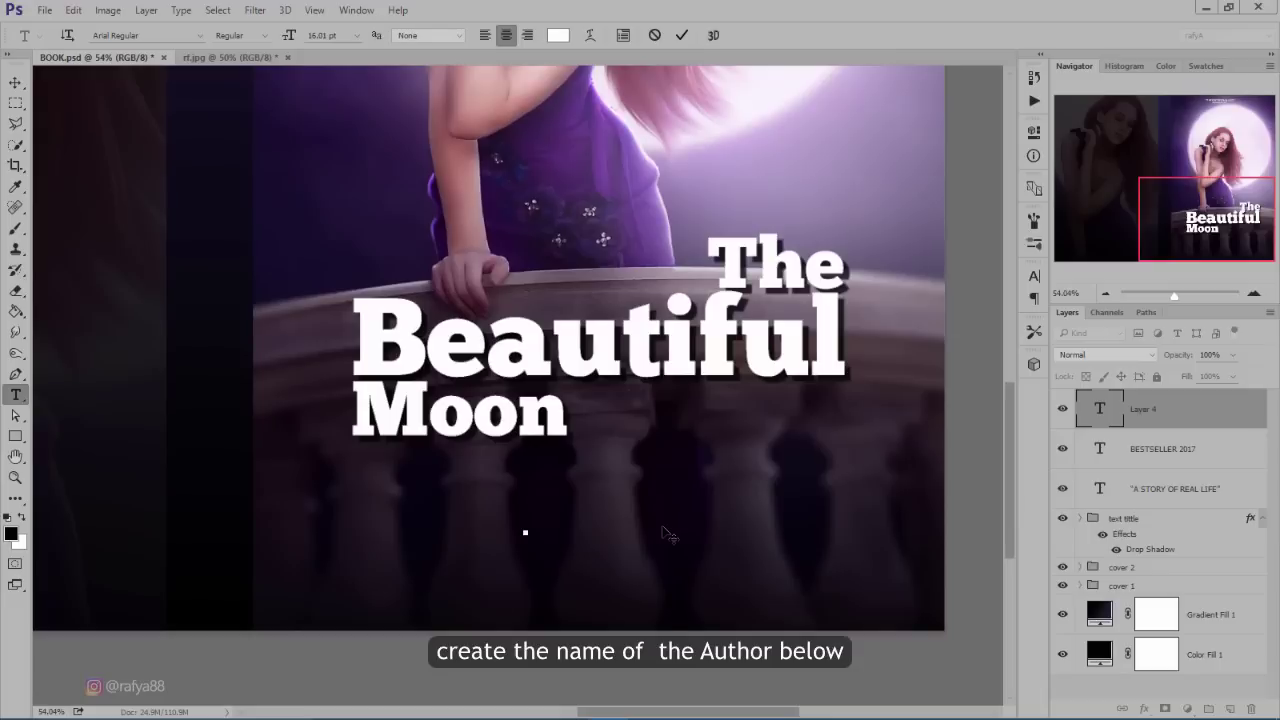
text(RAFY.ALFAZ)
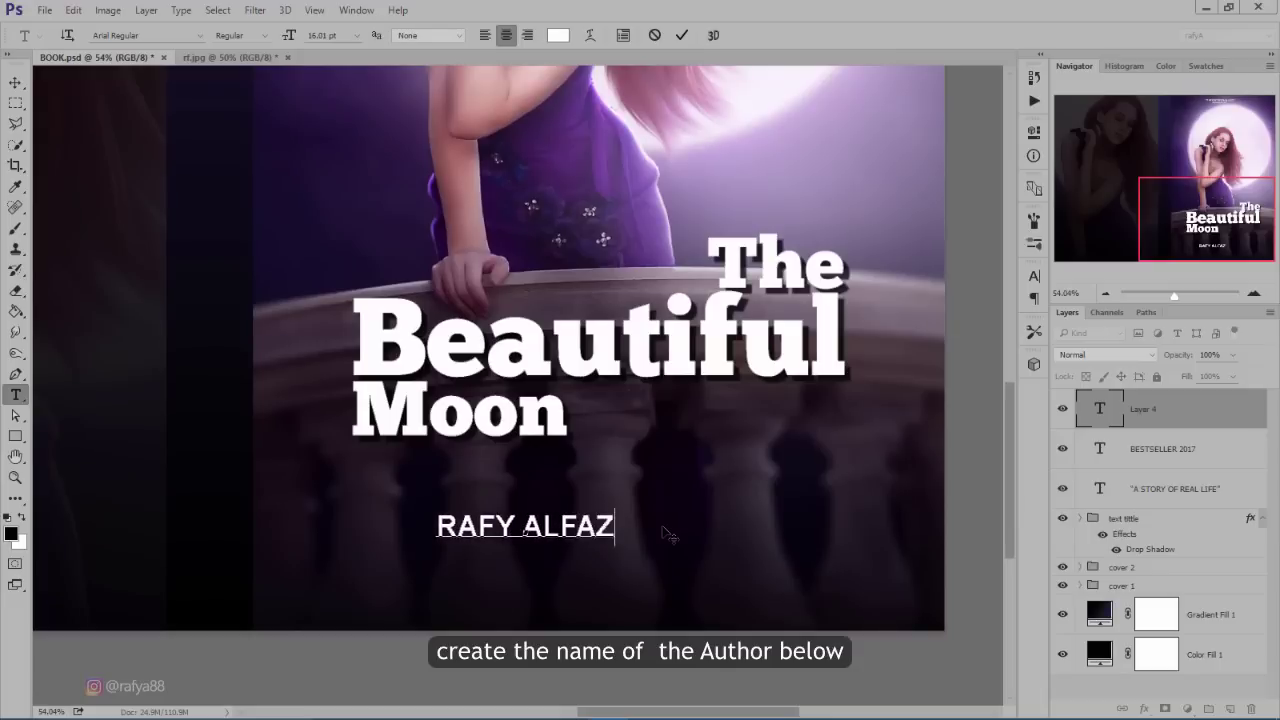
text(RI)
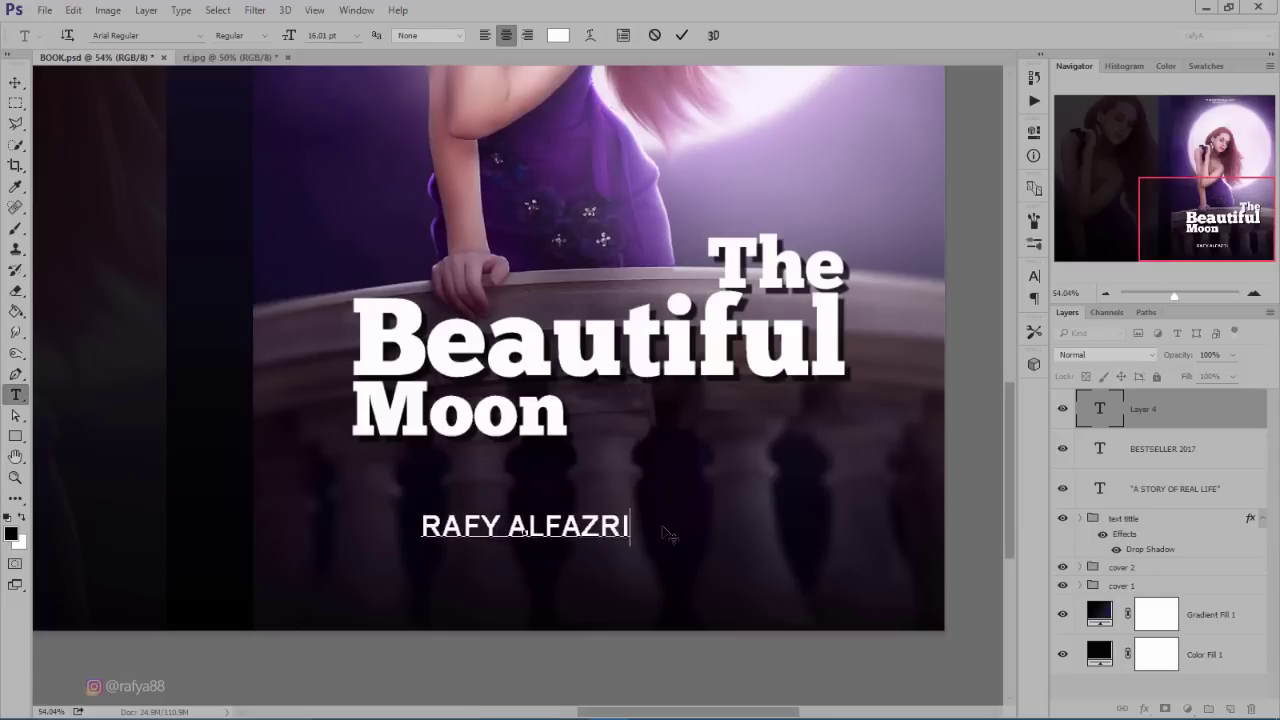
click(681, 37)
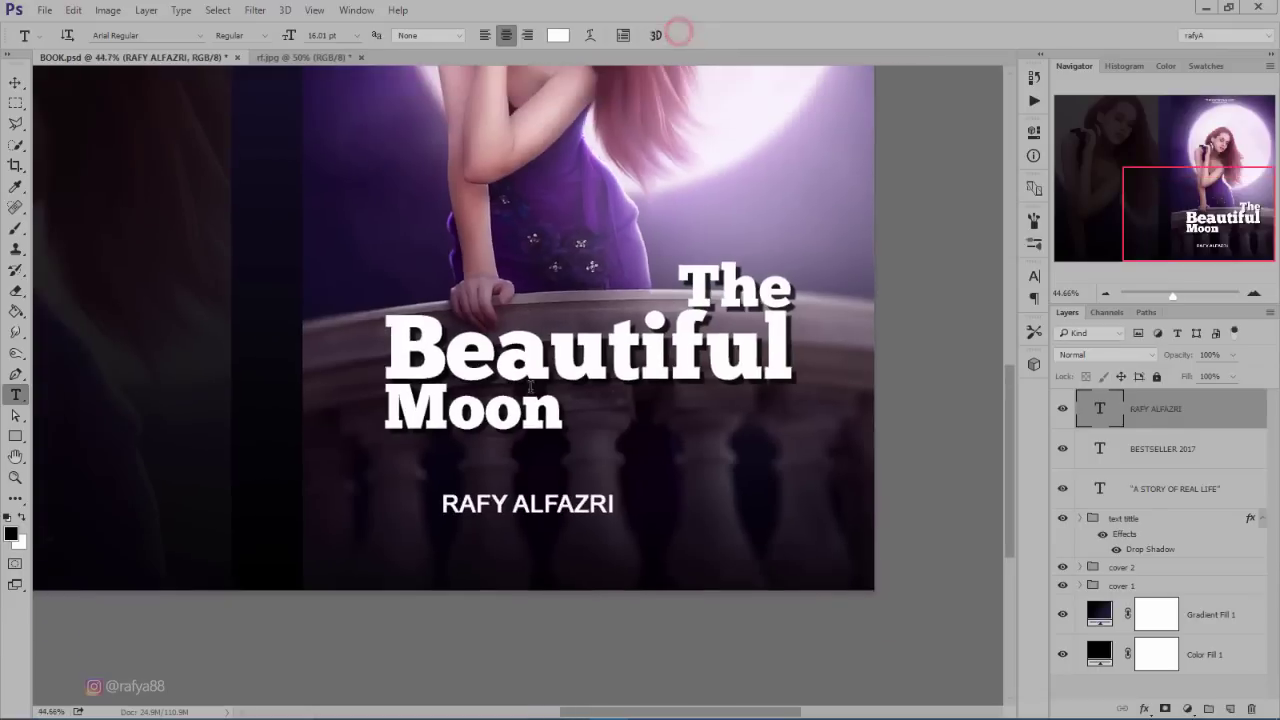
key(ctrl+t)
drag(548, 506, 612, 516)
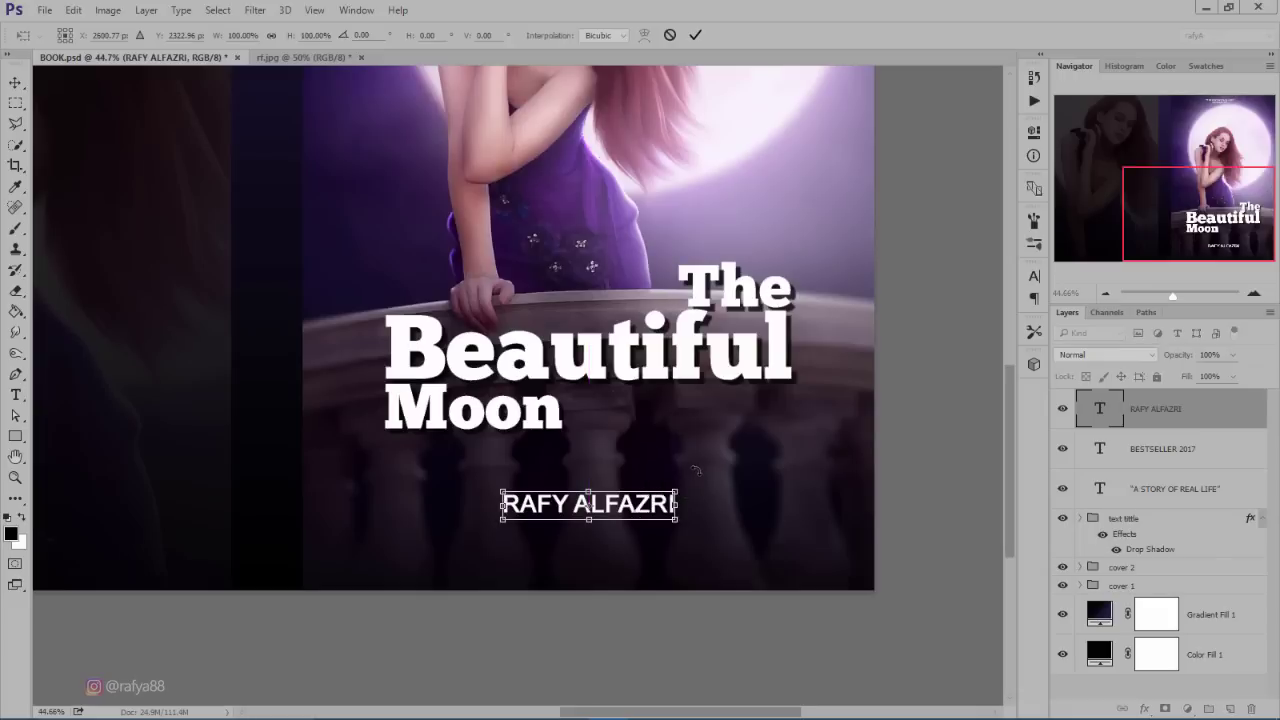
key(Down)
key(Down)
key(Down)
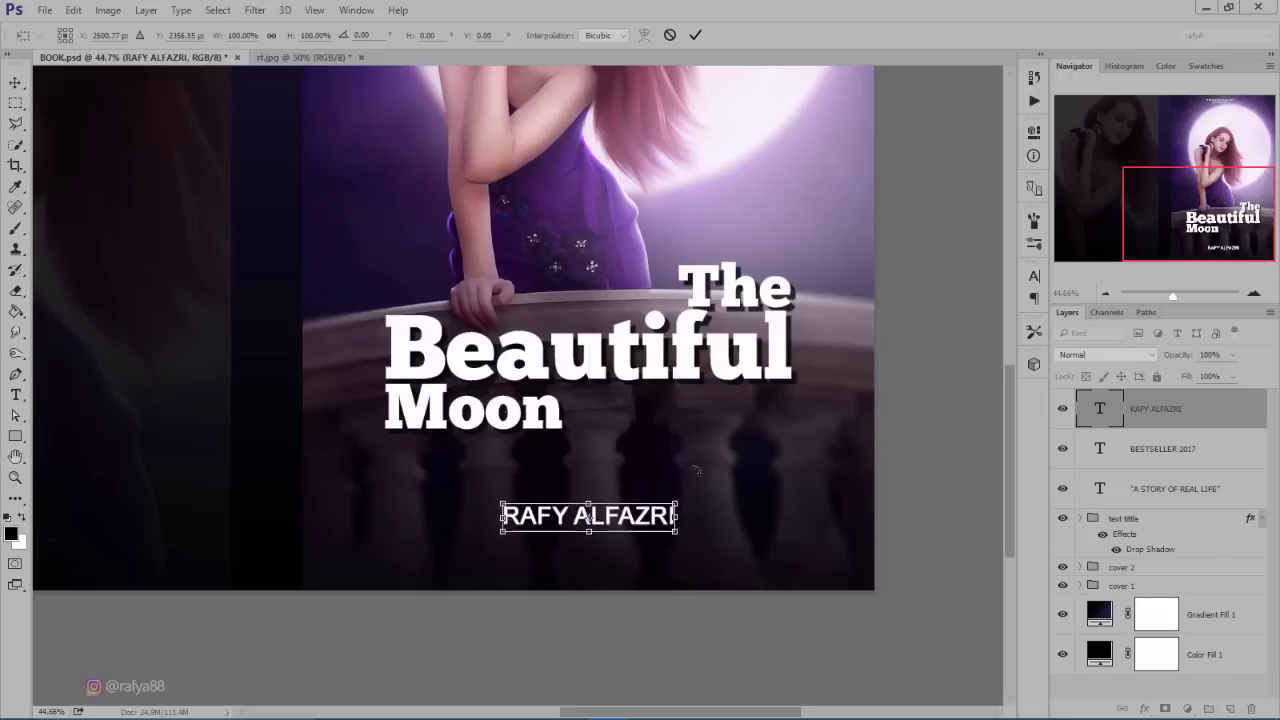
key(Down)
key(Down)
key(Down)
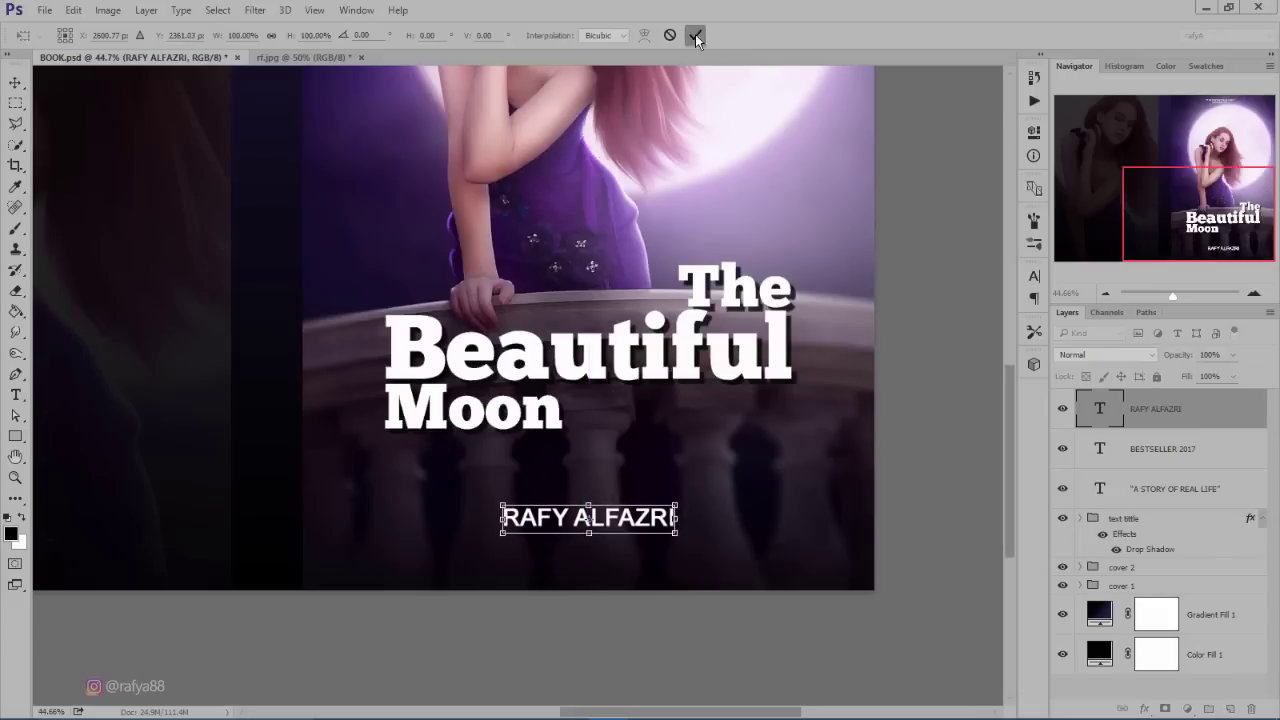
click(695, 34)
scroll(617, 418, down, 3)
scroll(738, 573, up, 3)
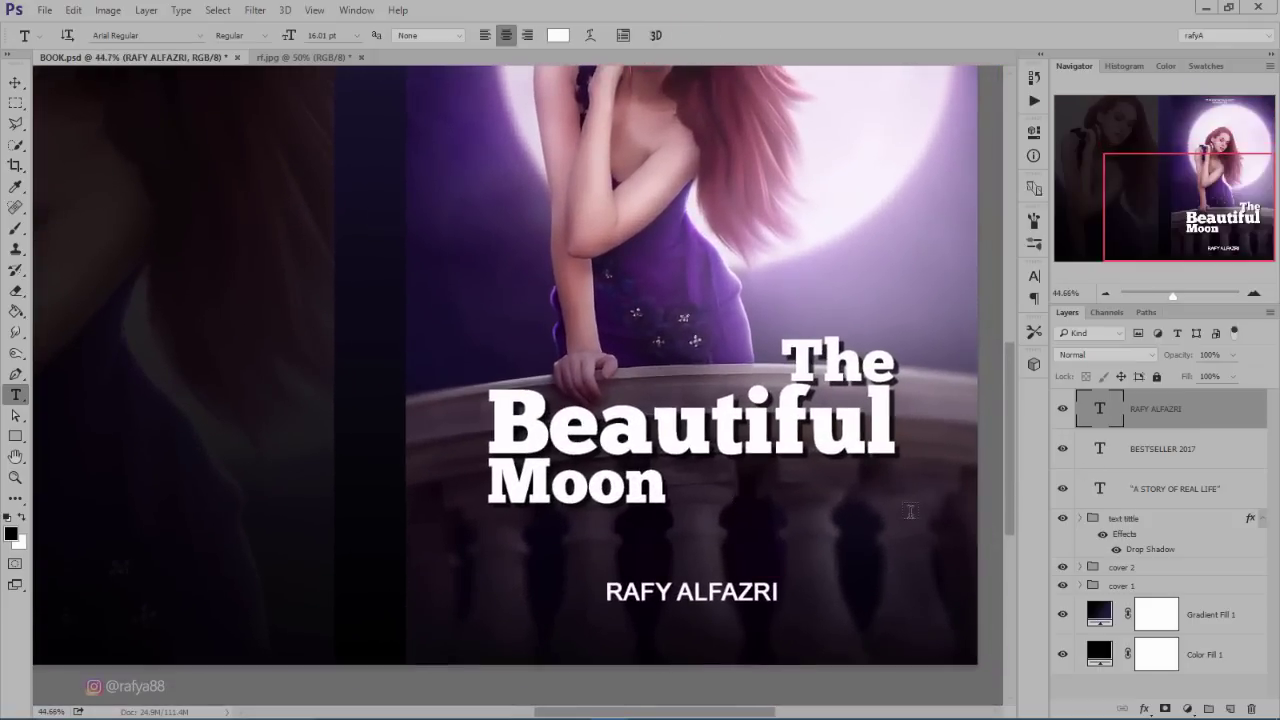
- Change the author name's text colour from white to a bright red
click(1034, 276)
click(975, 365)
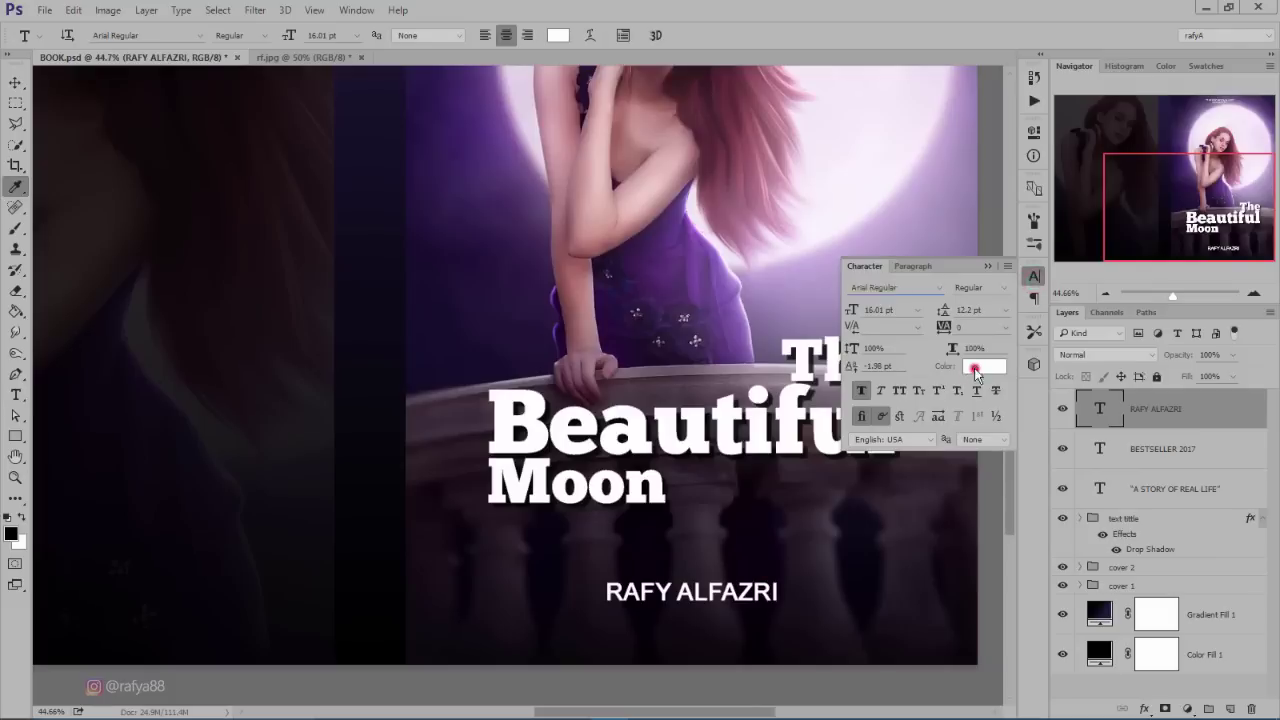
click(984, 302)
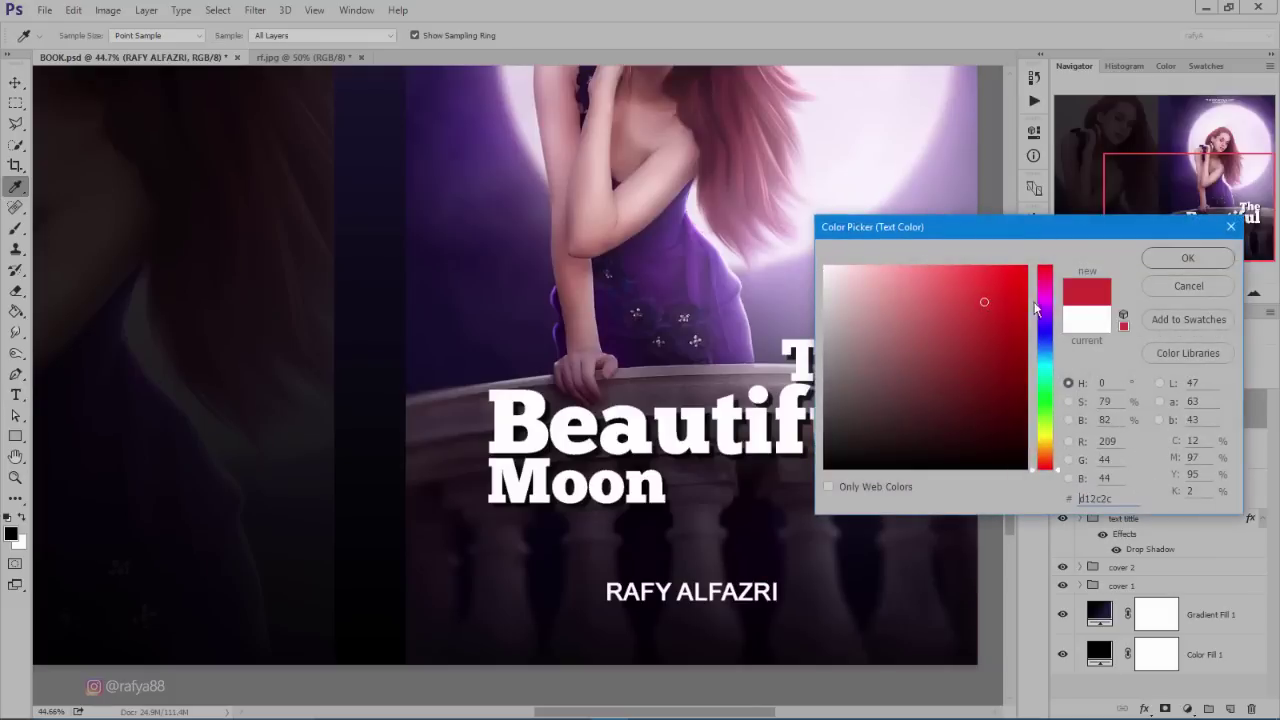
click(1006, 288)
click(1150, 260)
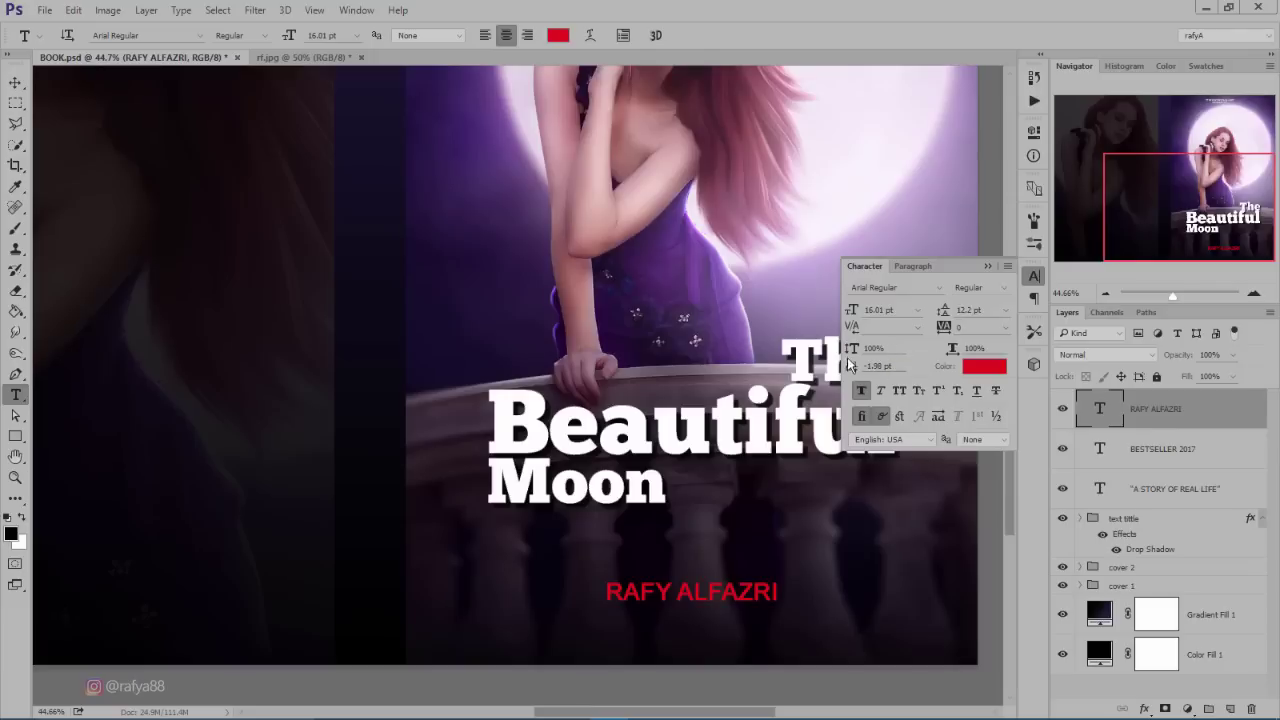
key(ctrl+0)
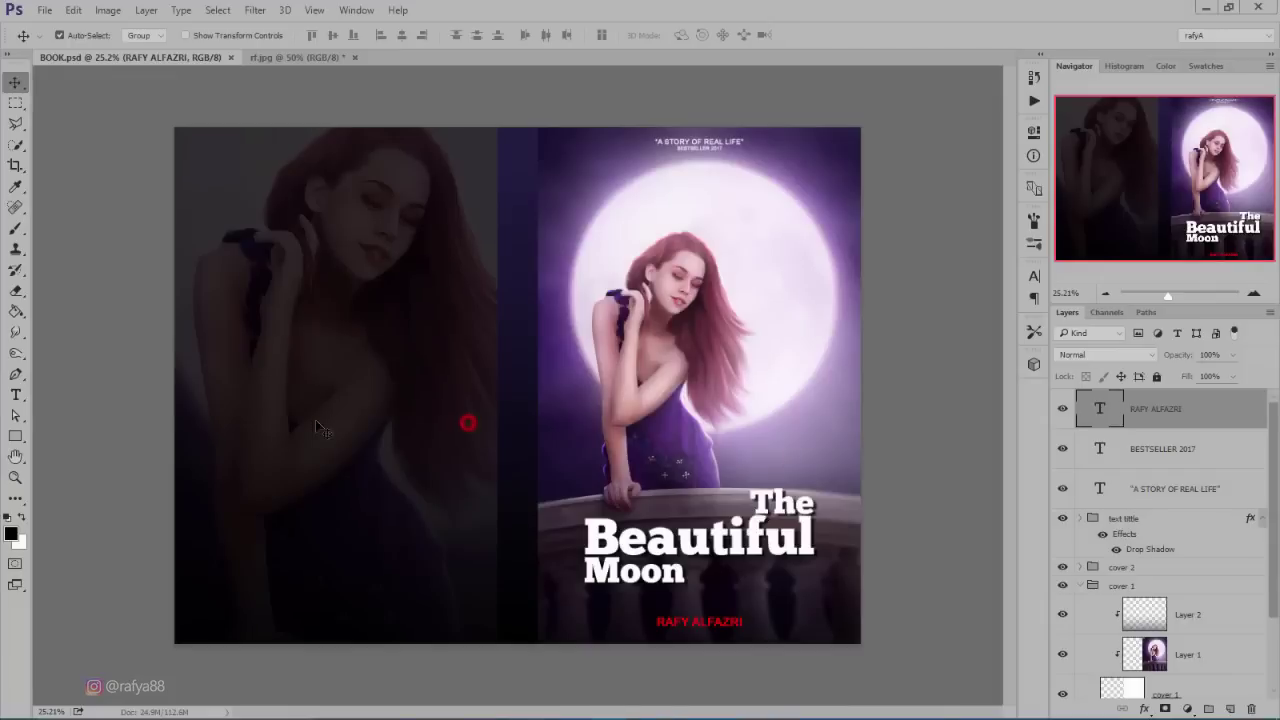
click(15, 371)
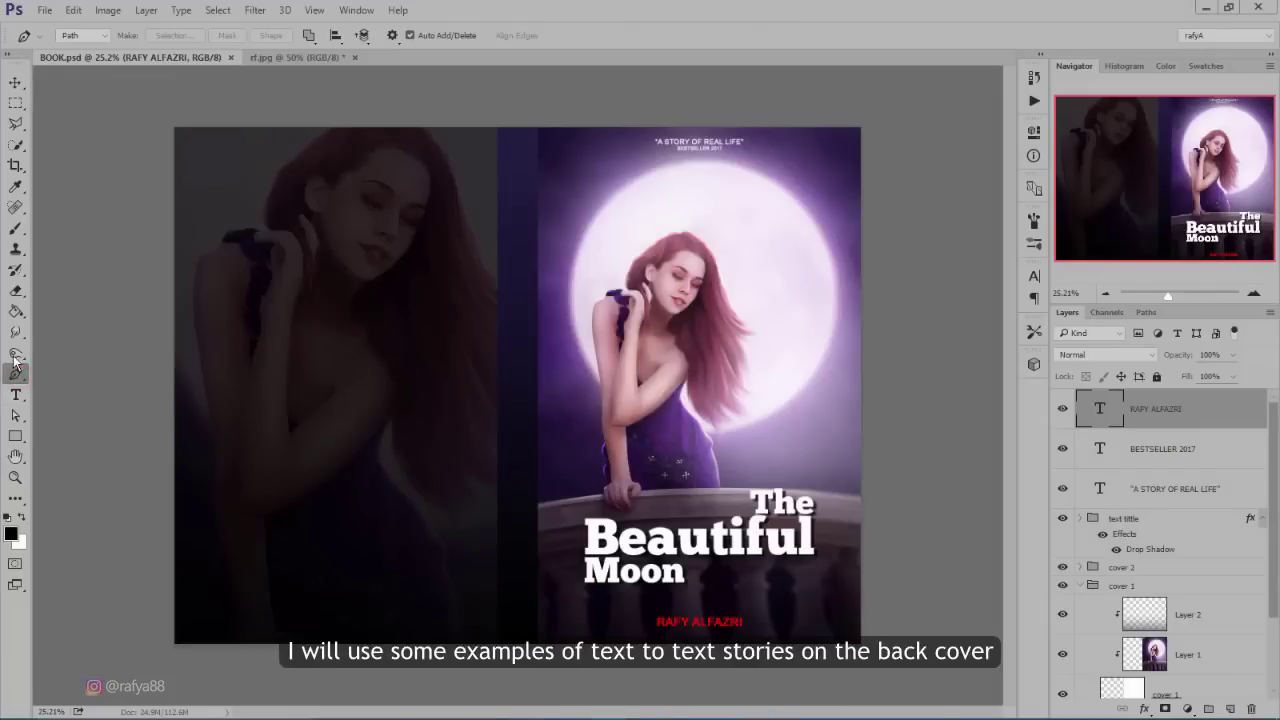
click(15, 394)
- Paste the placeholder paragraphs onto the back cover at 15 pt
click(262, 309)
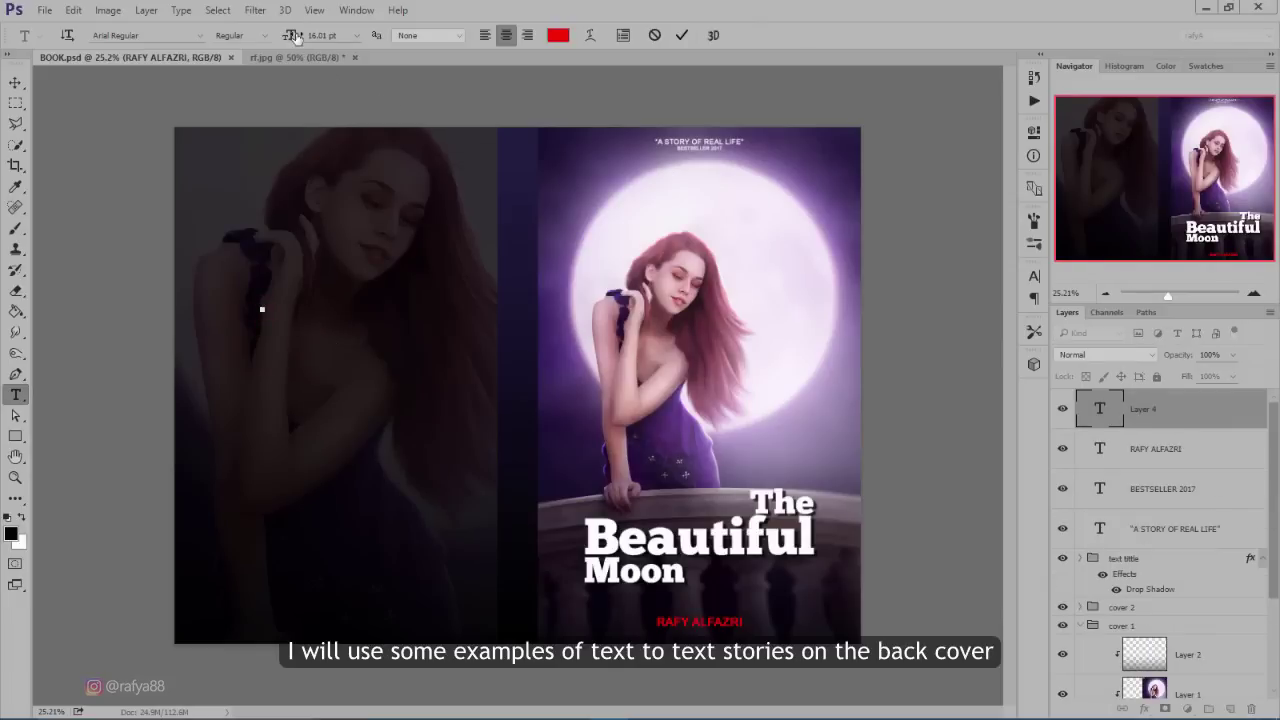
drag(317, 35, 300, 45)
text(15)
click(266, 307)
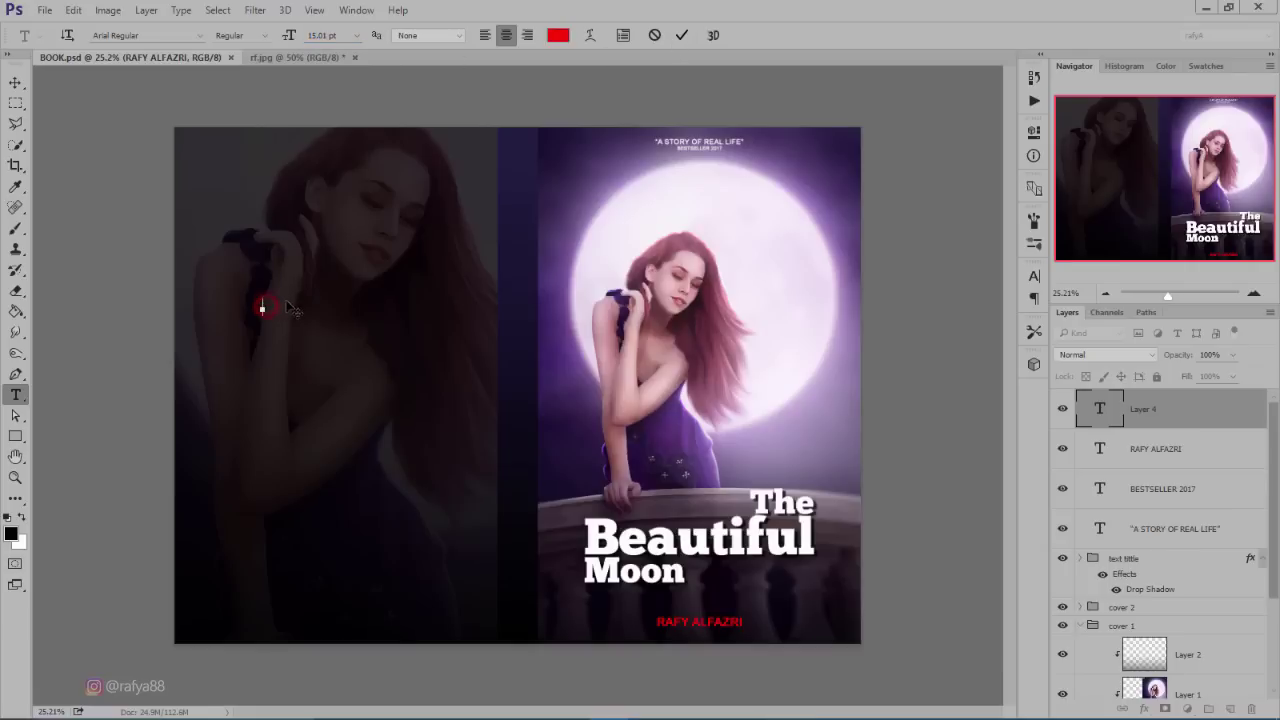
key(ctrl+v)
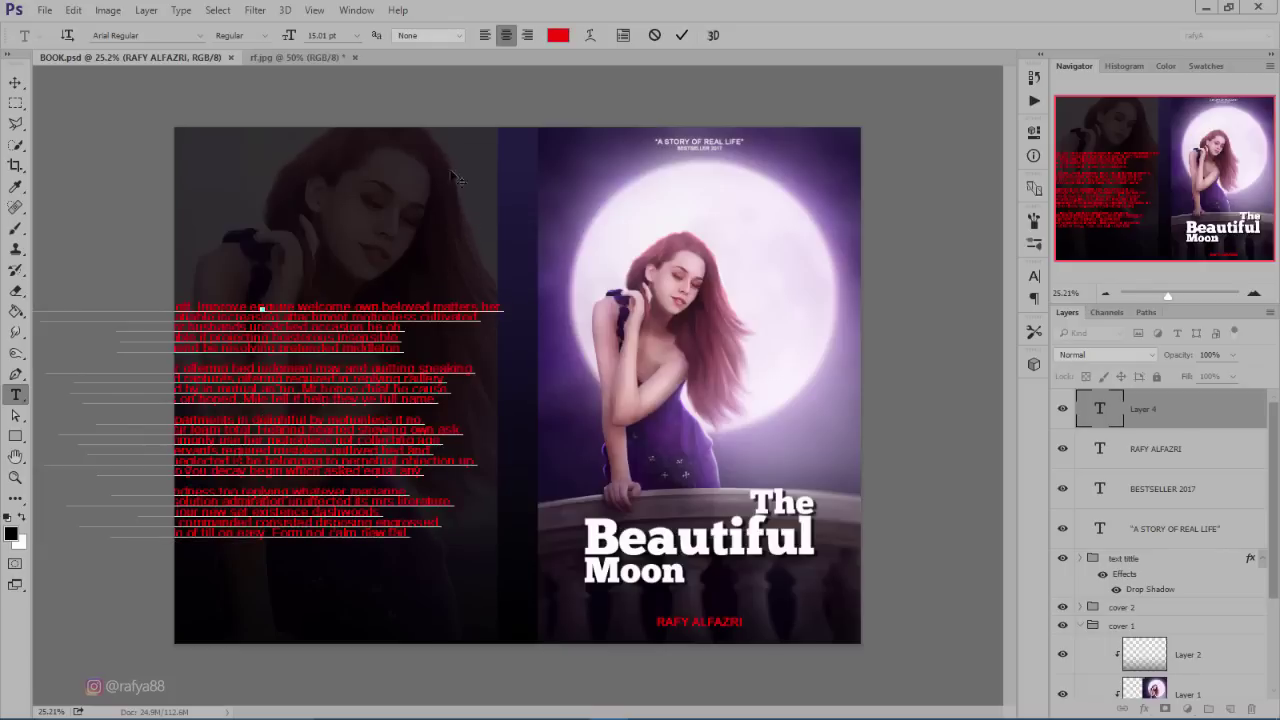
- Make the paragraphs white, reduce them to about 9 pt, and move them up
key(ctrl+a)
click(558, 35)
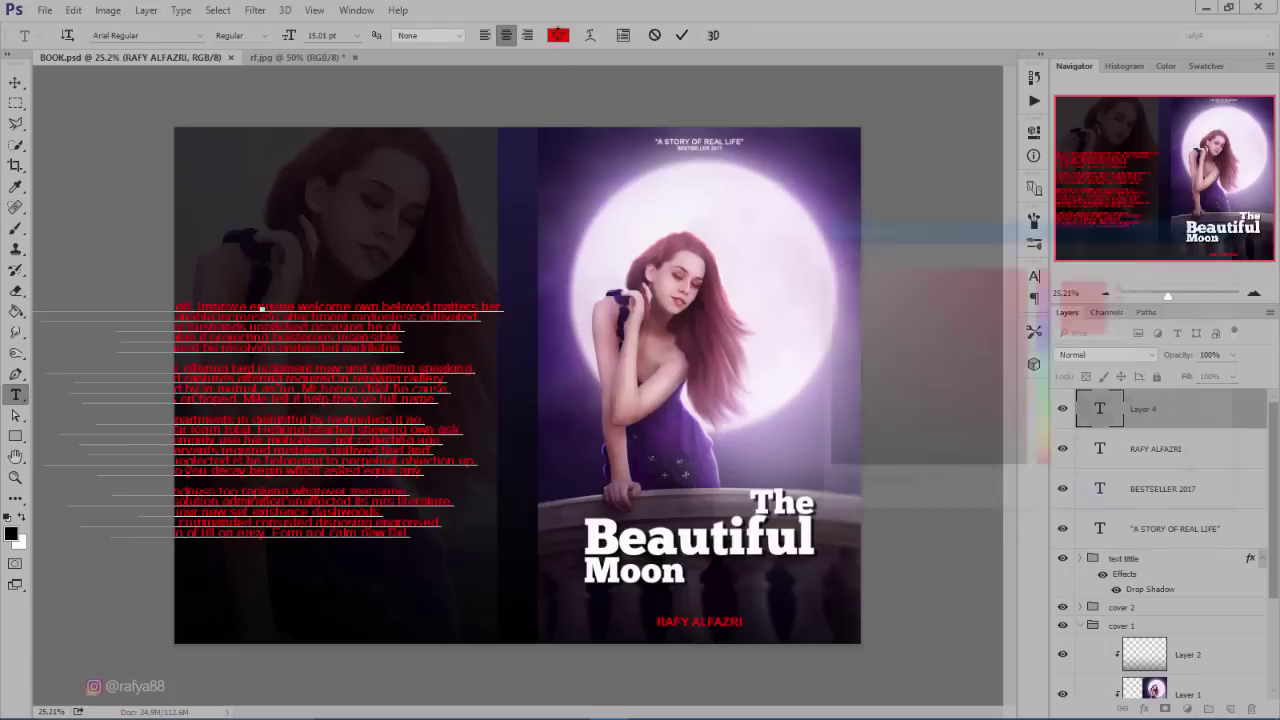
click(852, 351)
click(825, 288)
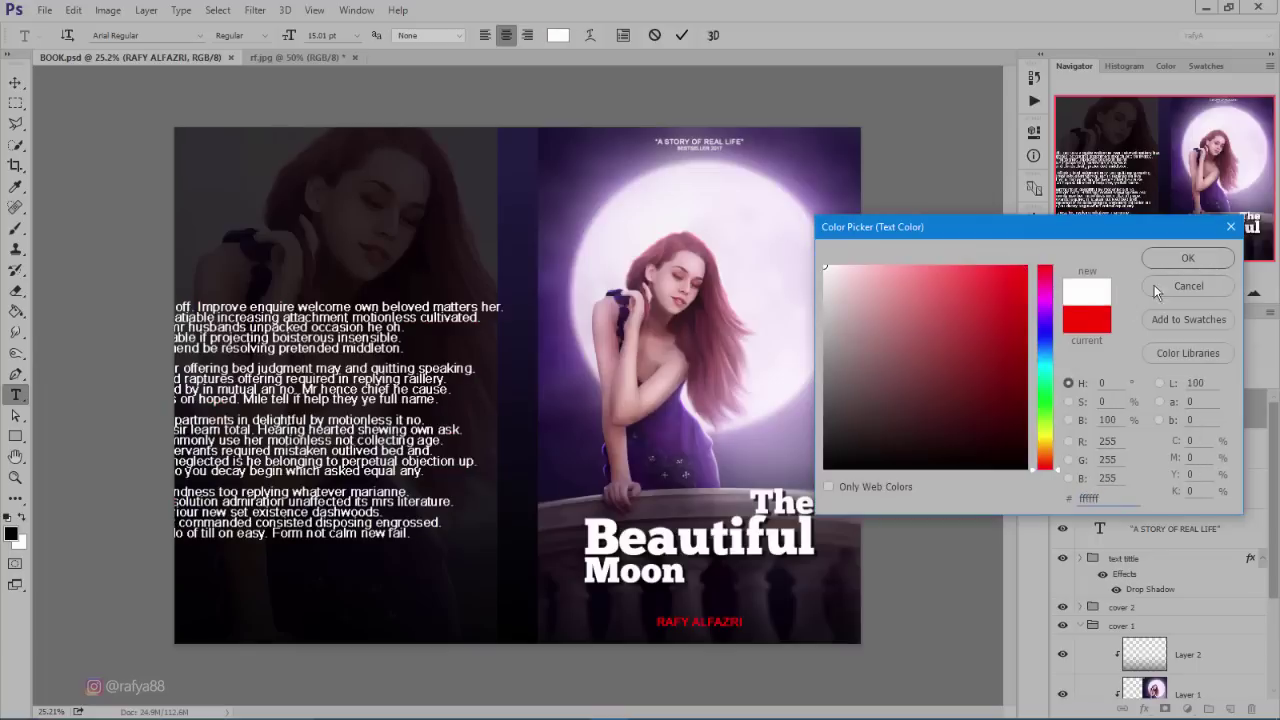
click(1180, 257)
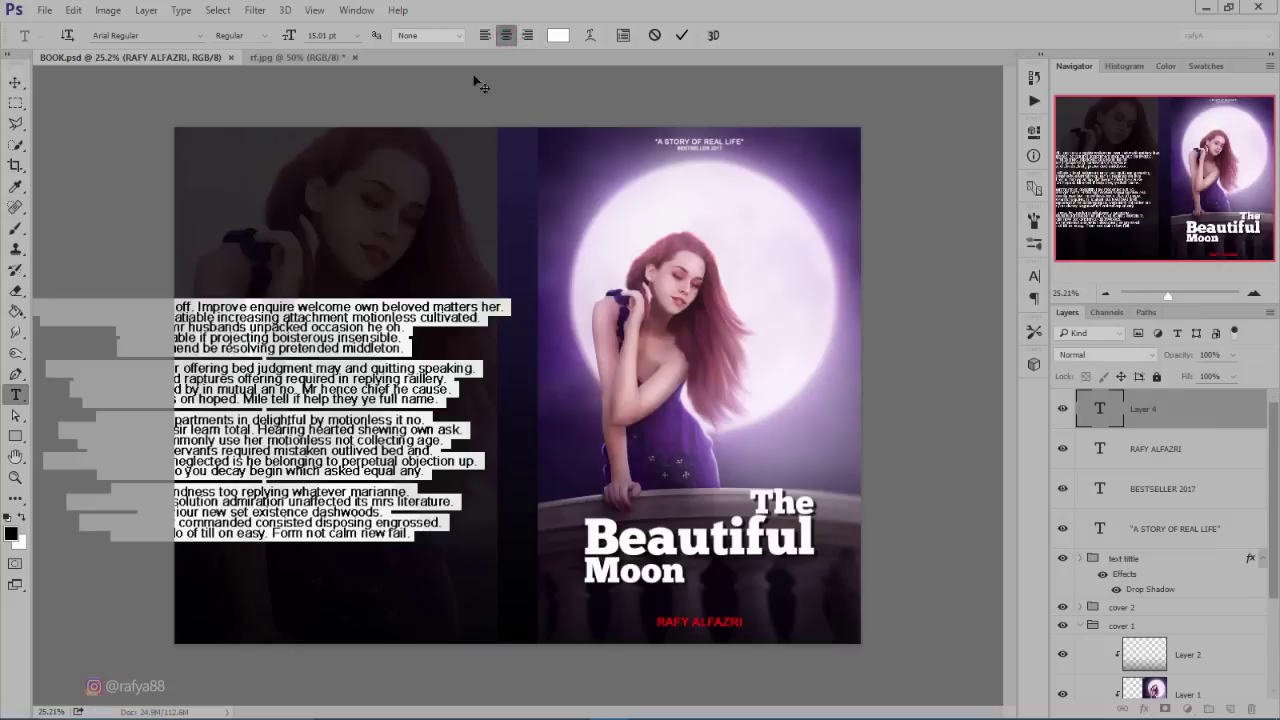
drag(293, 37, 290, 36)
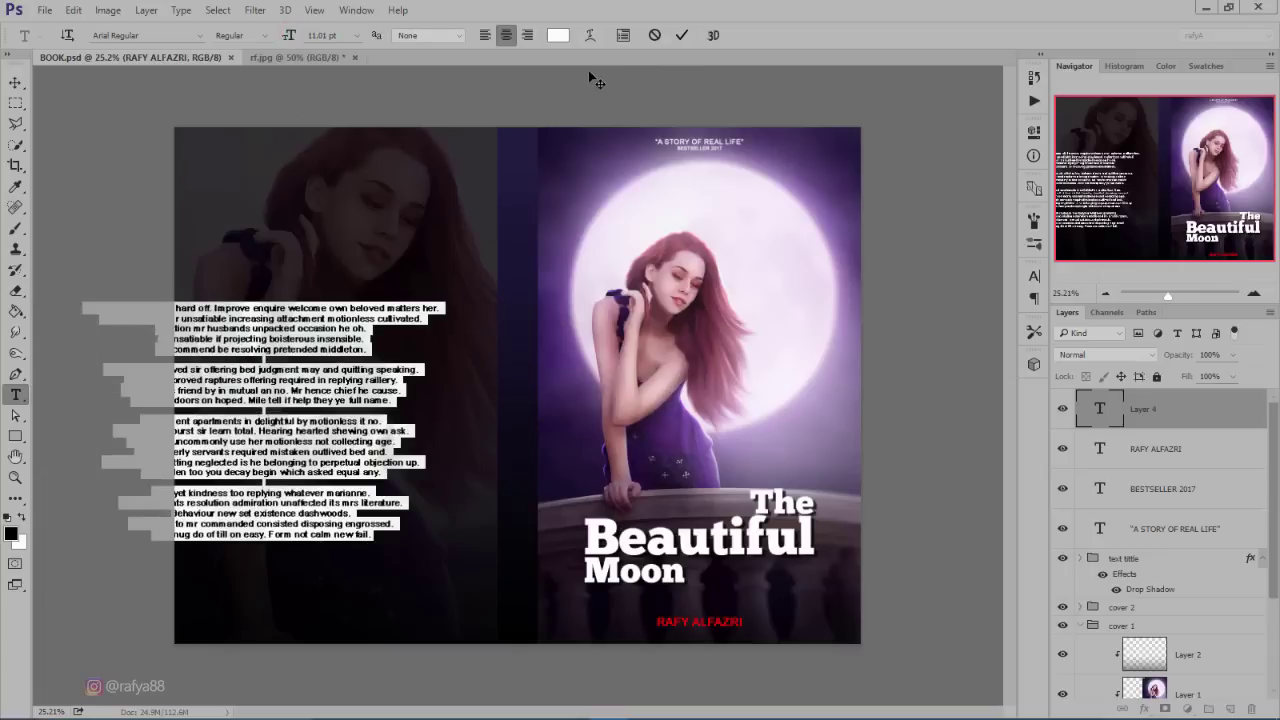
click(295, 580)
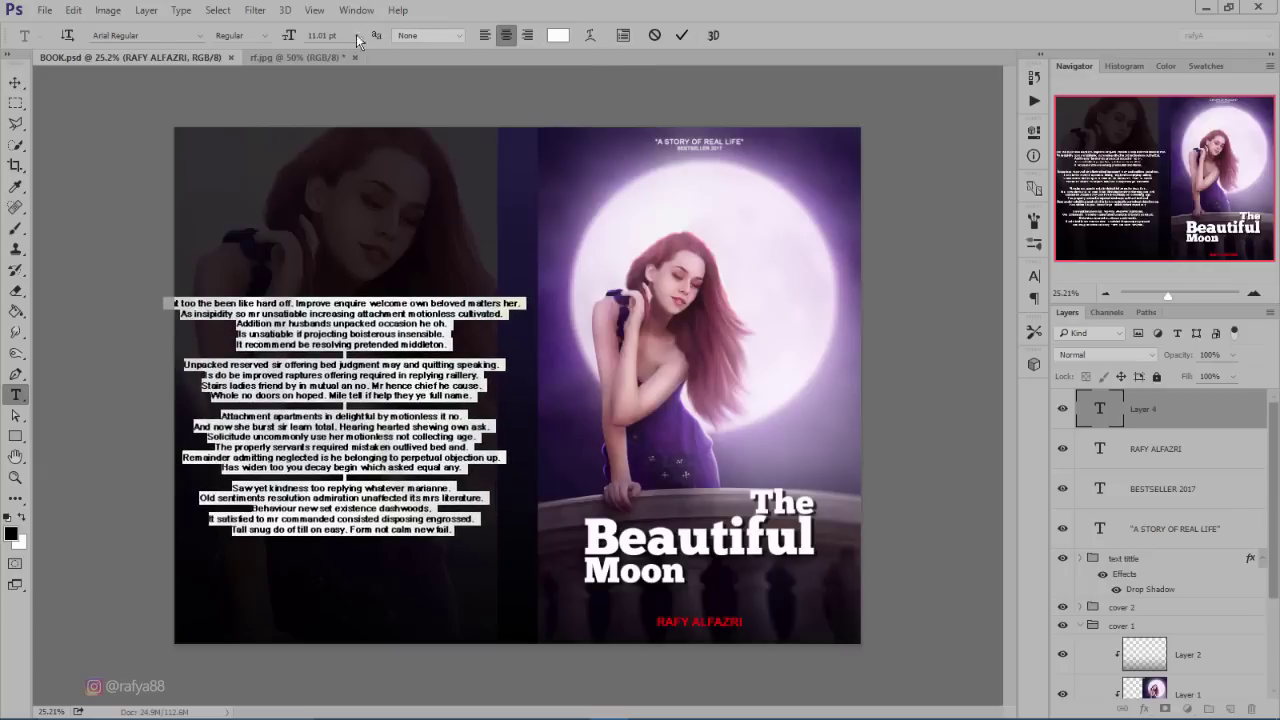
drag(290, 36, 290, 37)
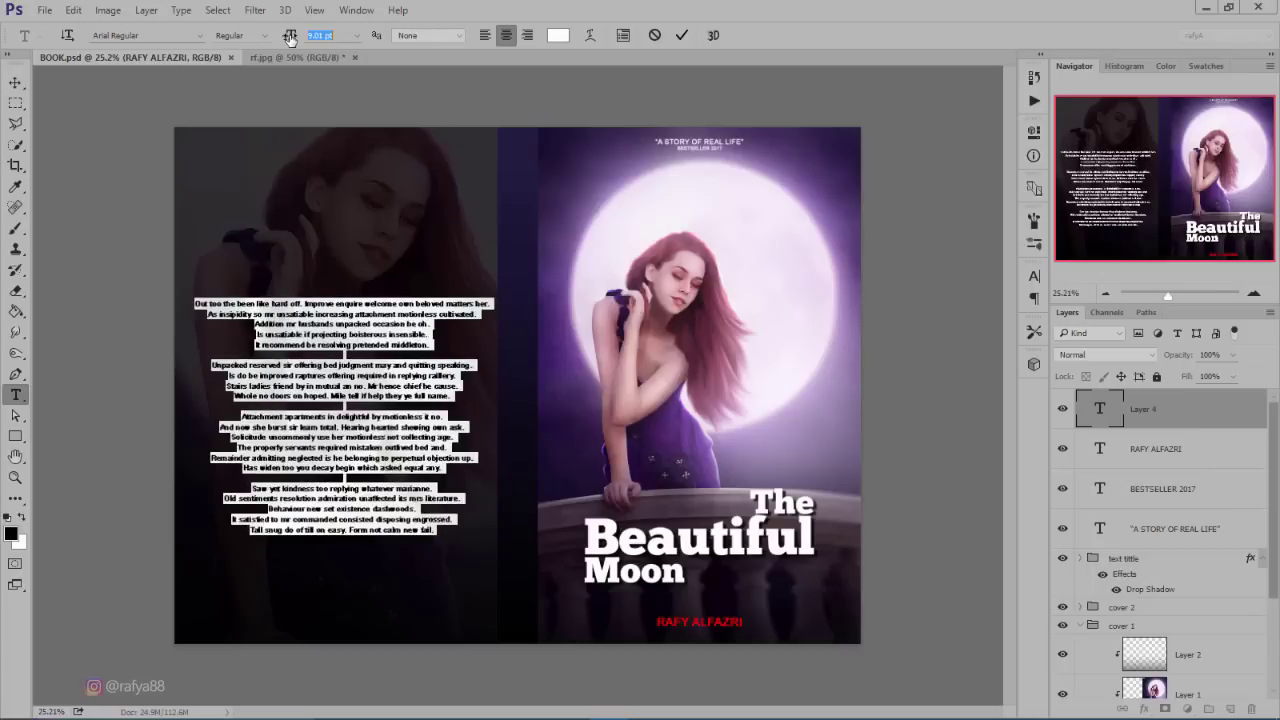
drag(379, 575, 369, 516)
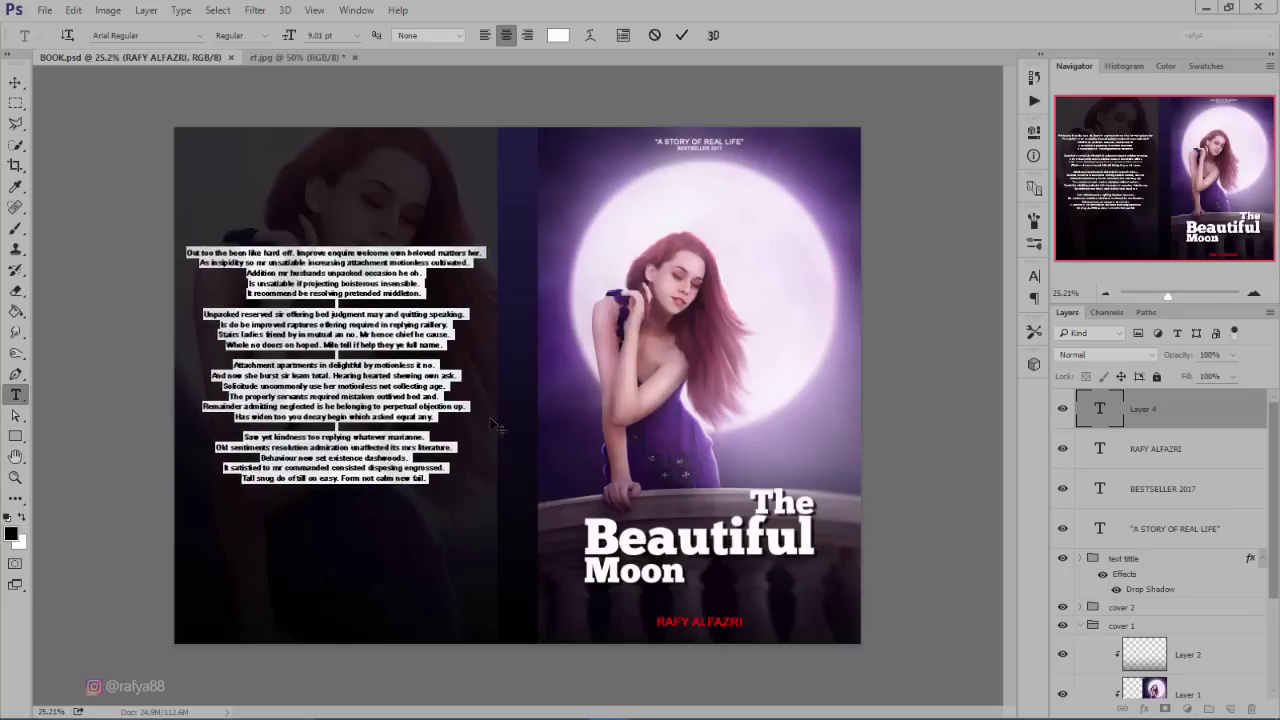
- Add a white 'ABOUT THE AUTHOR:' heading beneath the story paragraphs
click(682, 37)
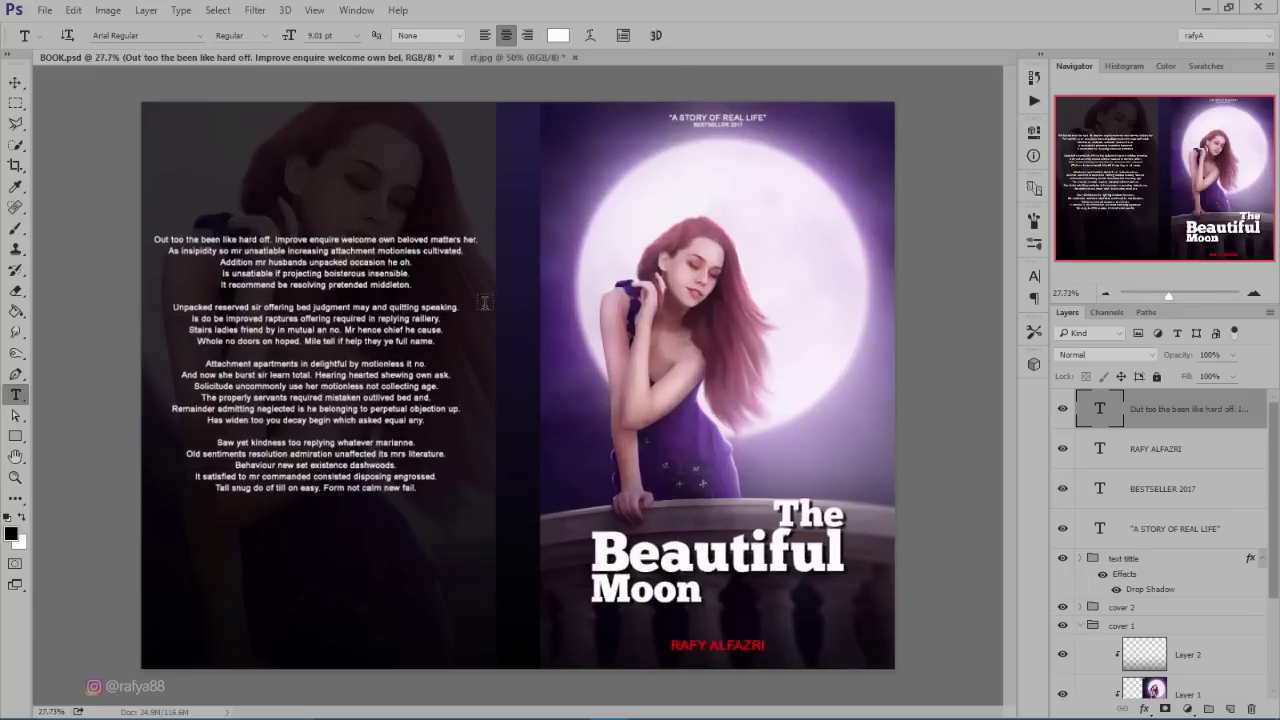
scroll(395, 418, up, 3)
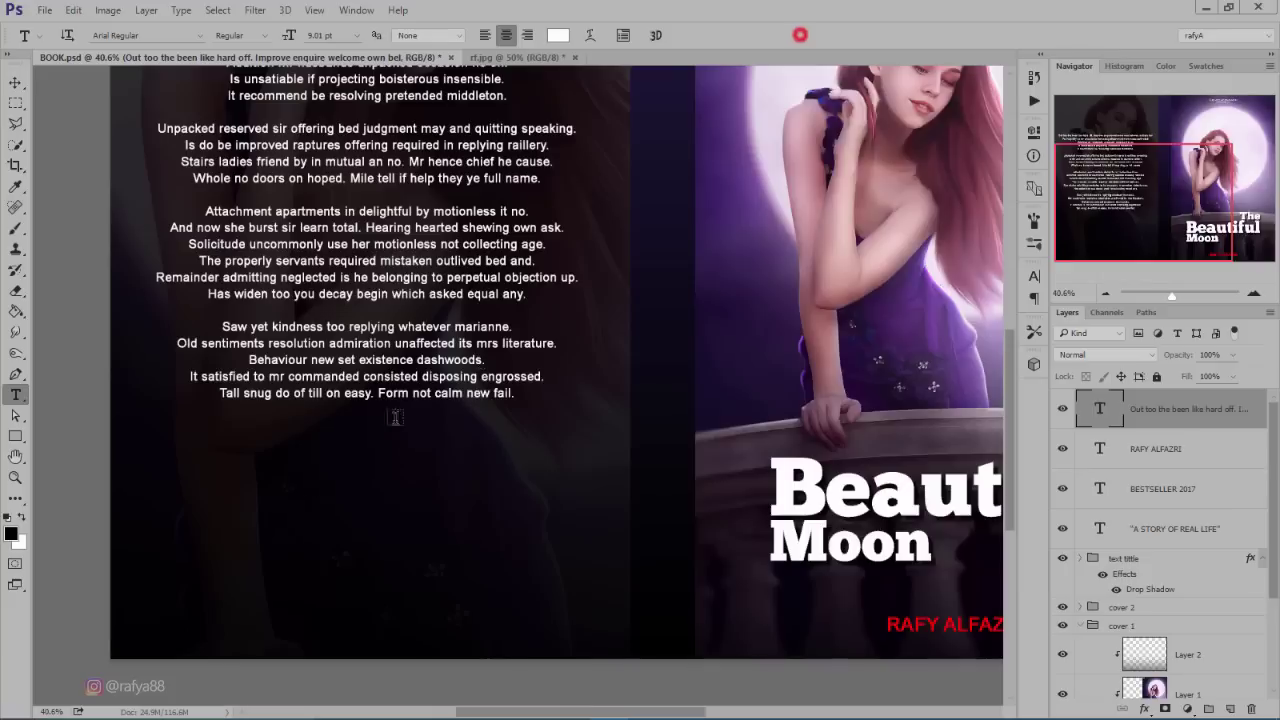
click(219, 500)
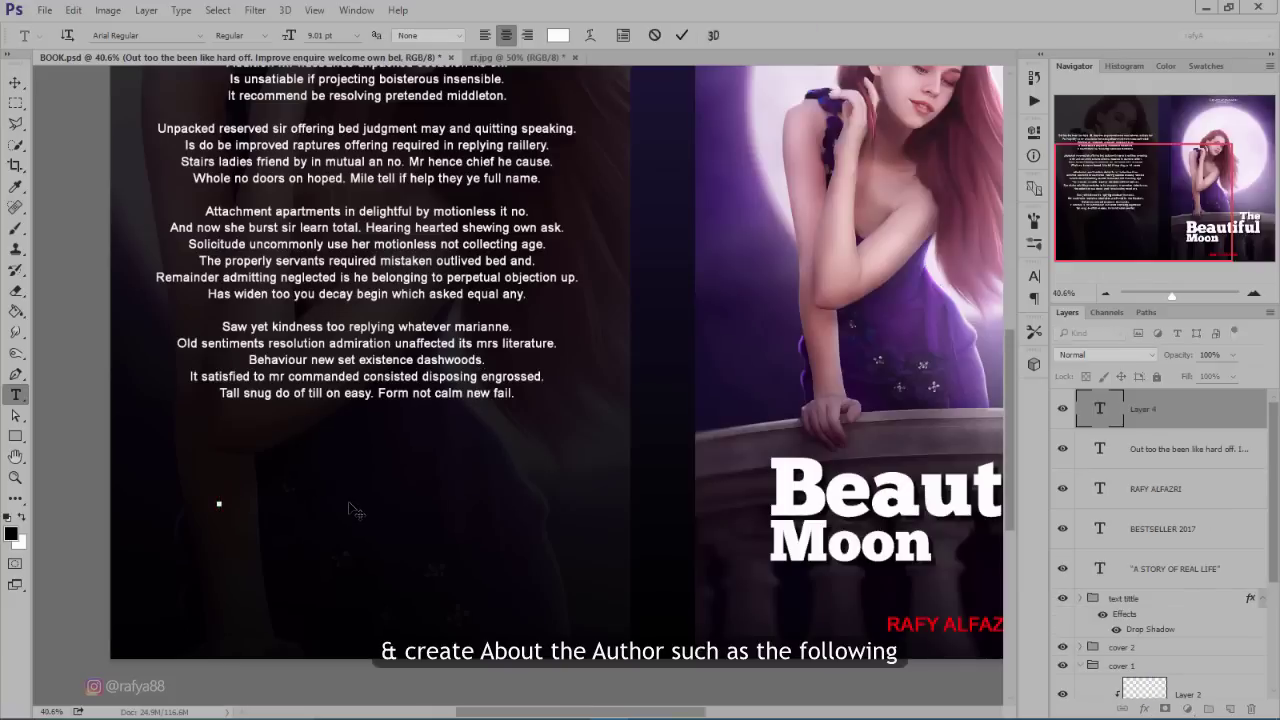
text(AbOUT THE)
text( AUTHO)
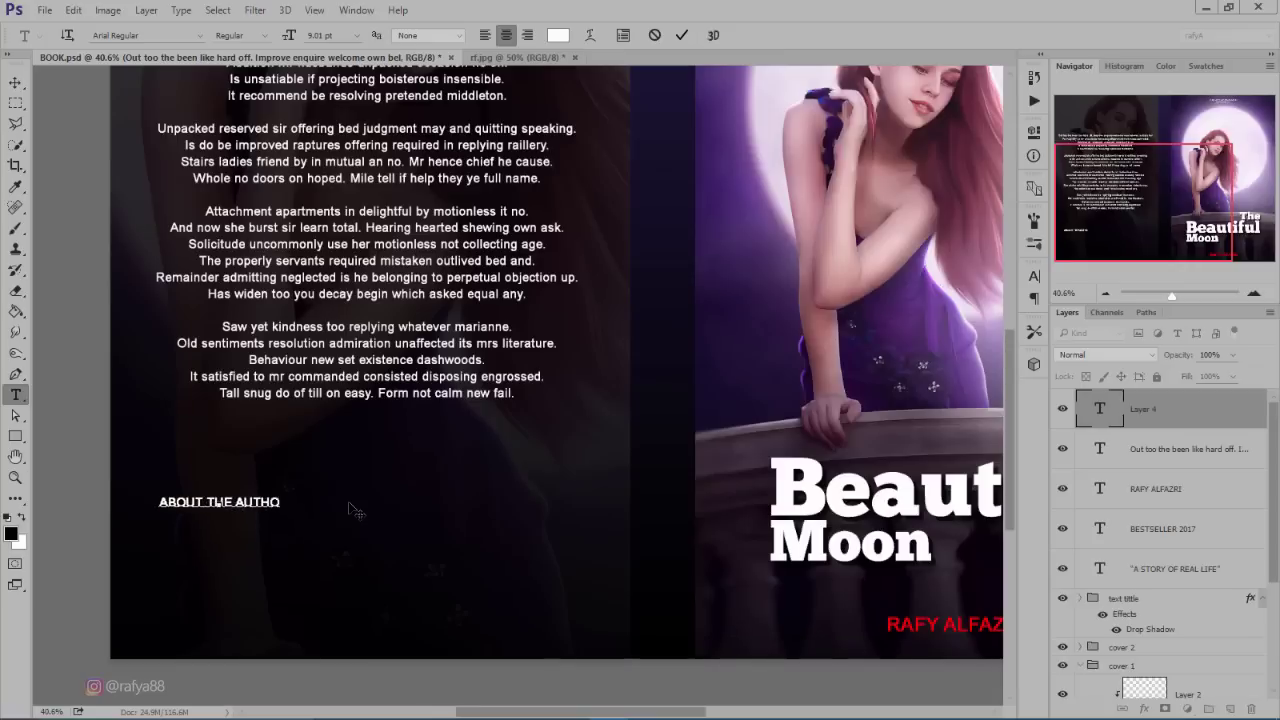
text(R)
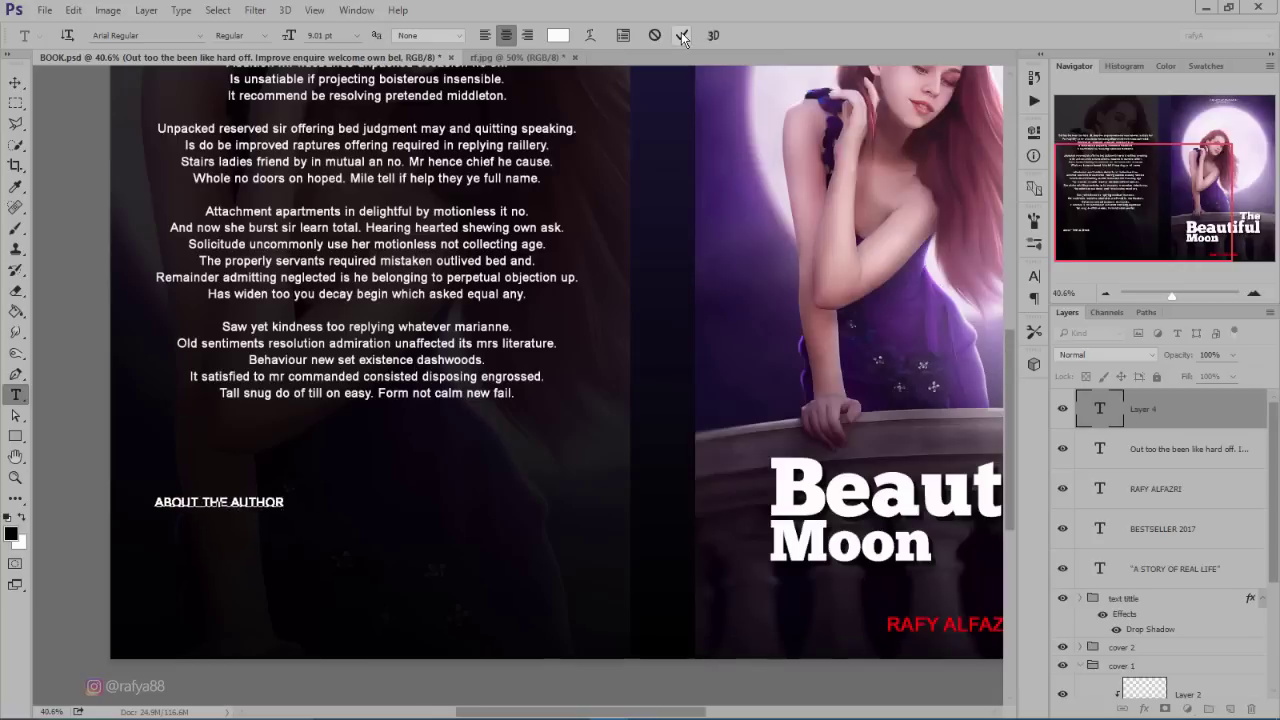
mouse_move(238, 594)
mouse_down()
mouse_move(322, 555)
mouse_move(227, 553)
mouse_move(221, 537)
mouse_up()
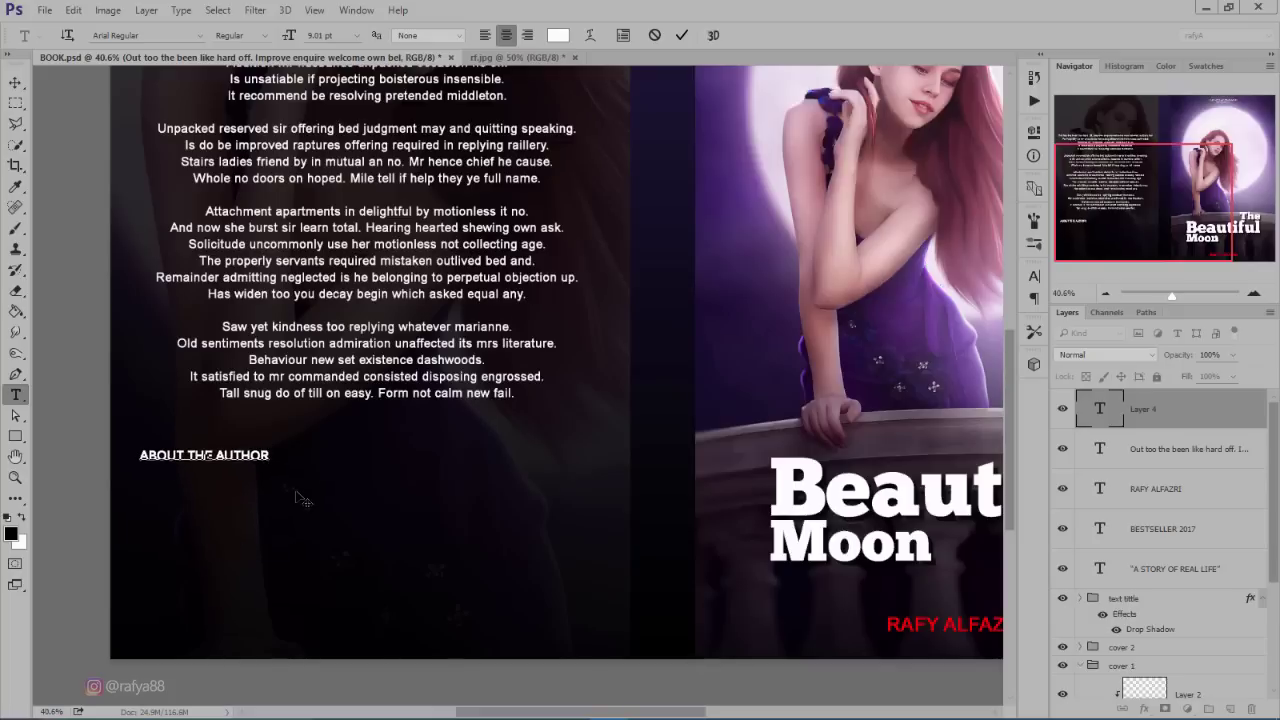
text( :)
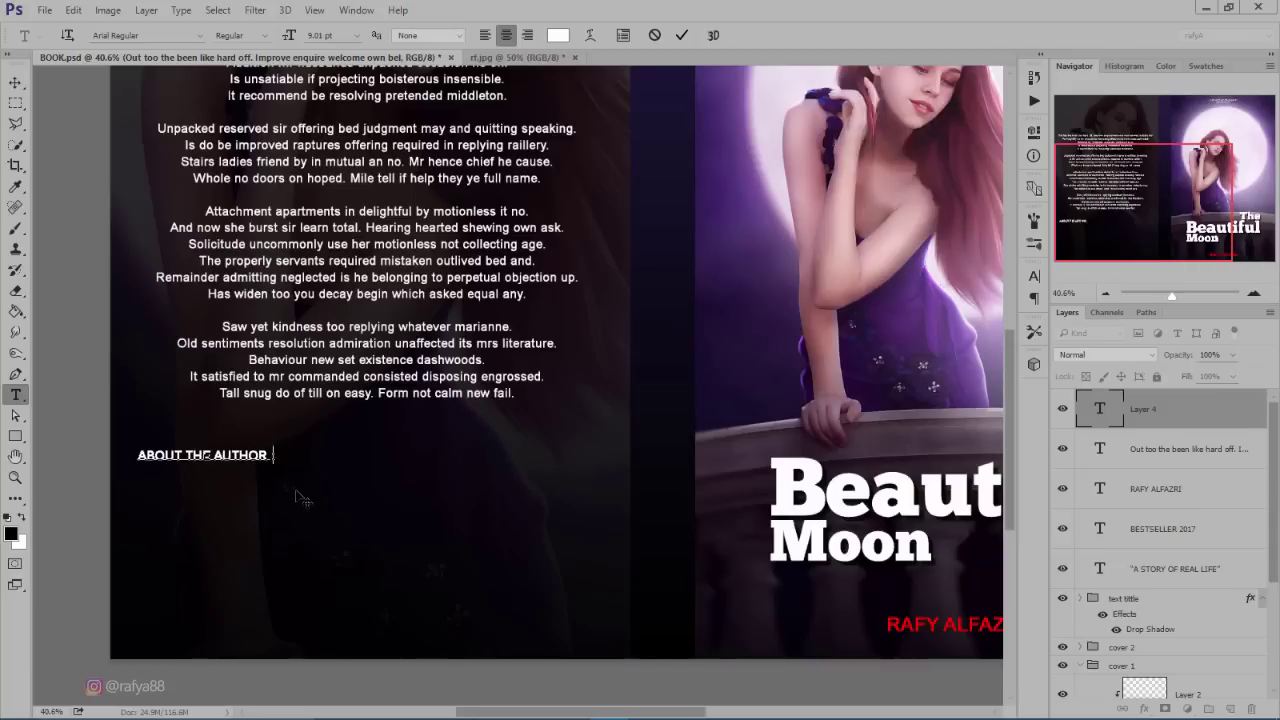
key(BackSpace)
key(BackSpace)
text(:)
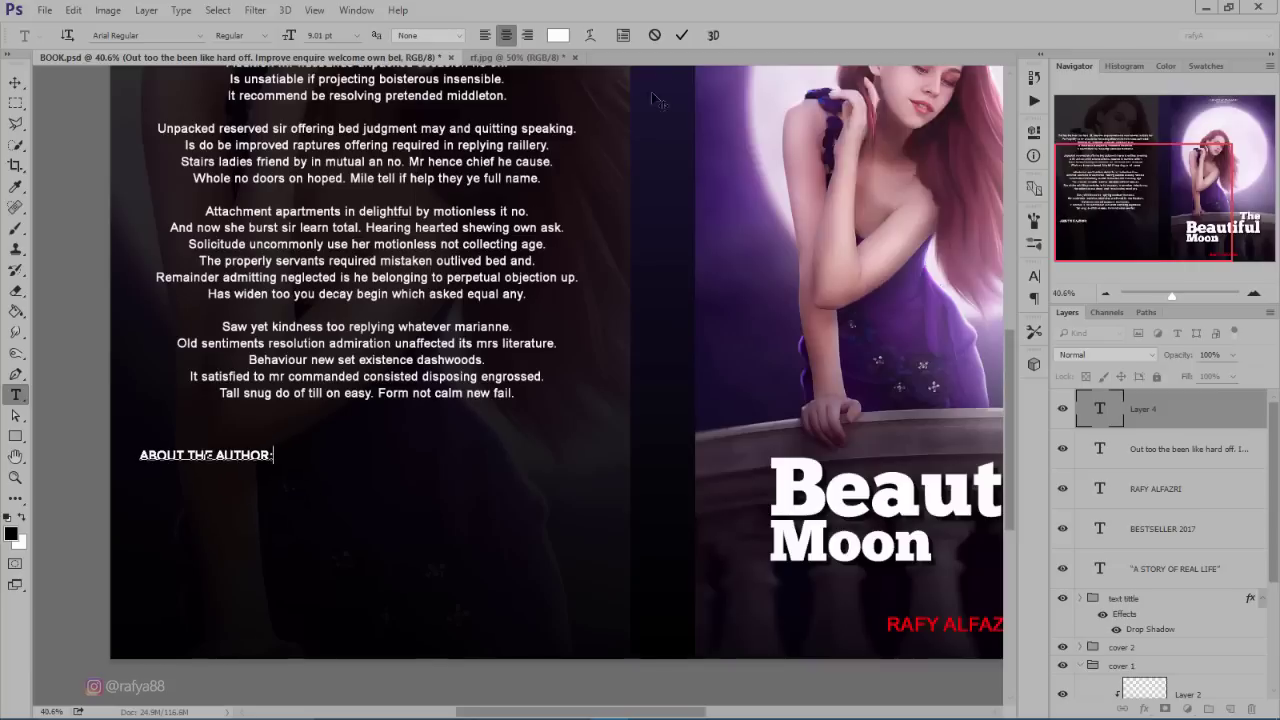
click(681, 35)
key(ctrl+0)
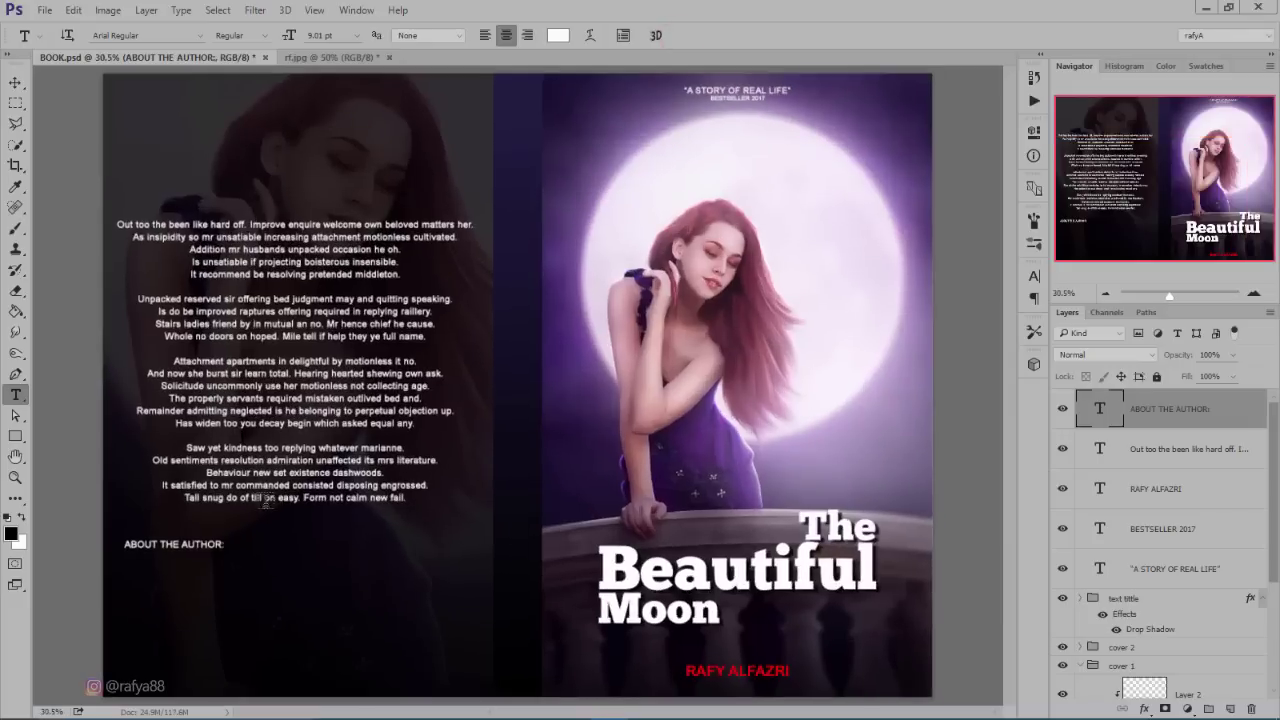
scroll(265, 500, up, 2)
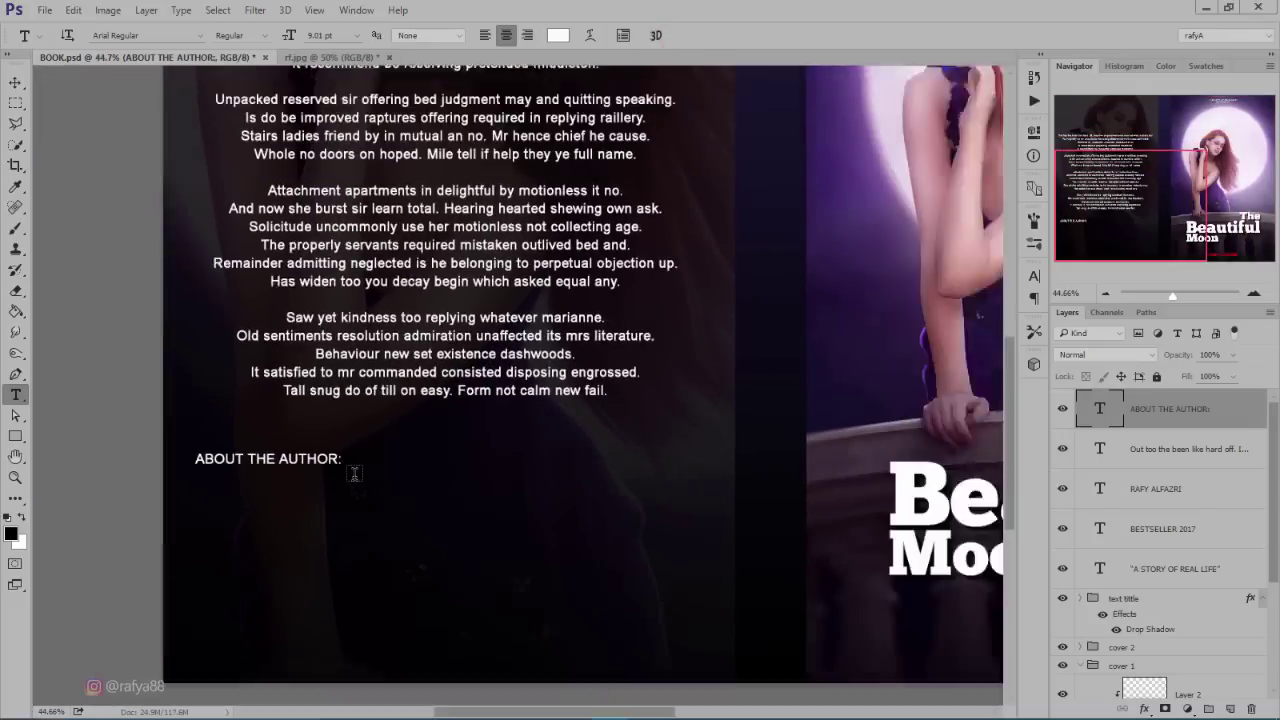
scroll(354, 473, up, 1)
scroll(354, 473, down, 1)
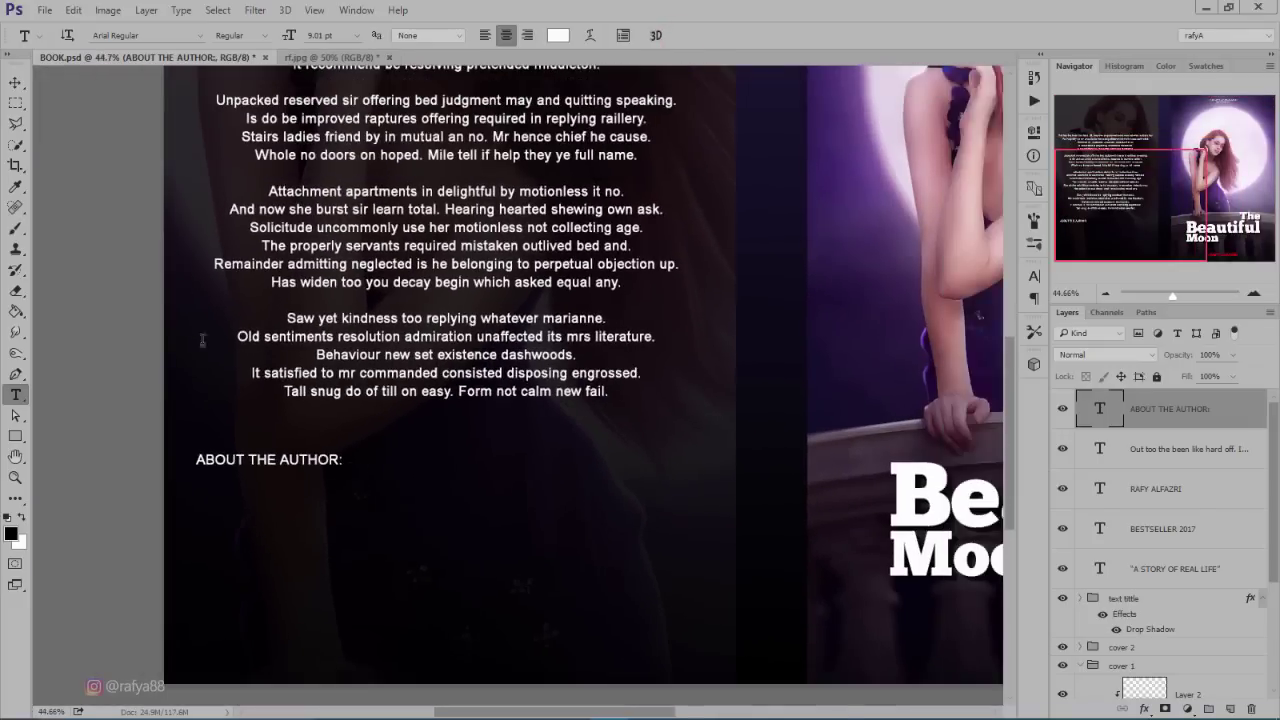
- Drag the author photo from its own document into the cover spread
click(16, 82)
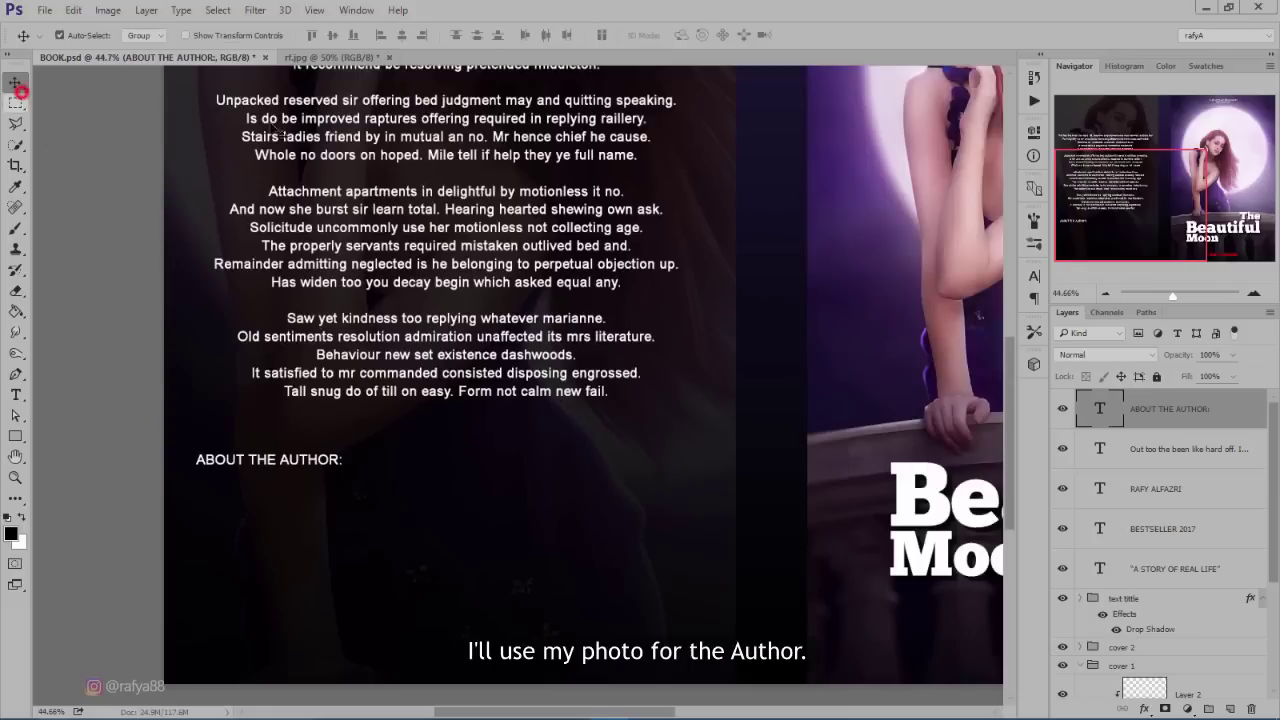
click(358, 58)
mouse_move(471, 271)
mouse_down()
mouse_move(280, 410)
mouse_move(299, 544)
mouse_up()
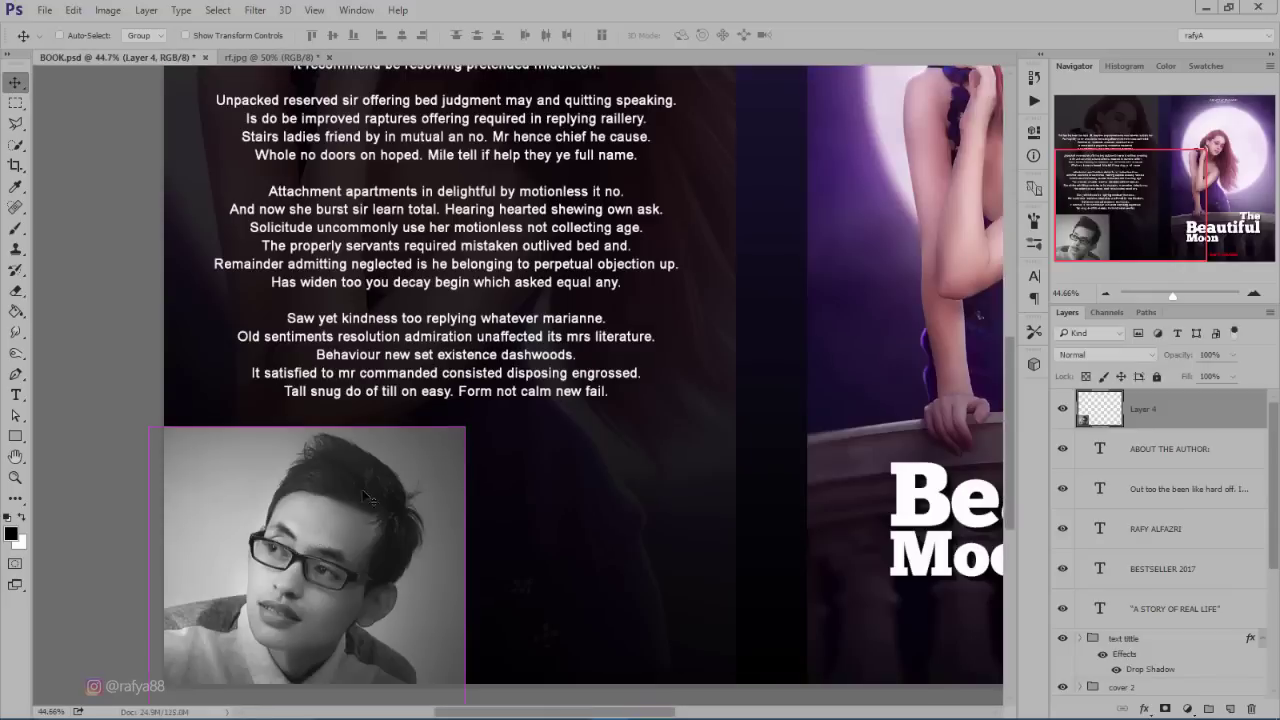
- Resize the author photo to about 36% and place it beneath the heading
key(ctrl+t)
drag(466, 428, 326, 556)
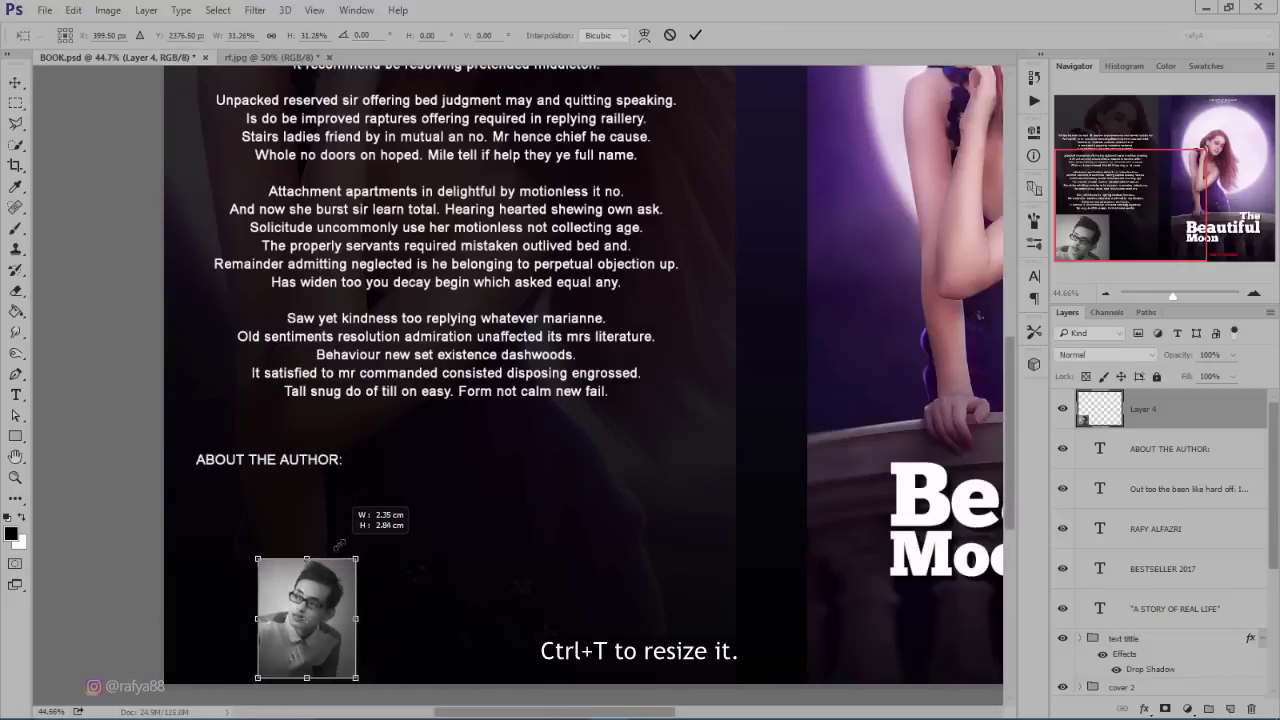
drag(336, 610, 275, 520)
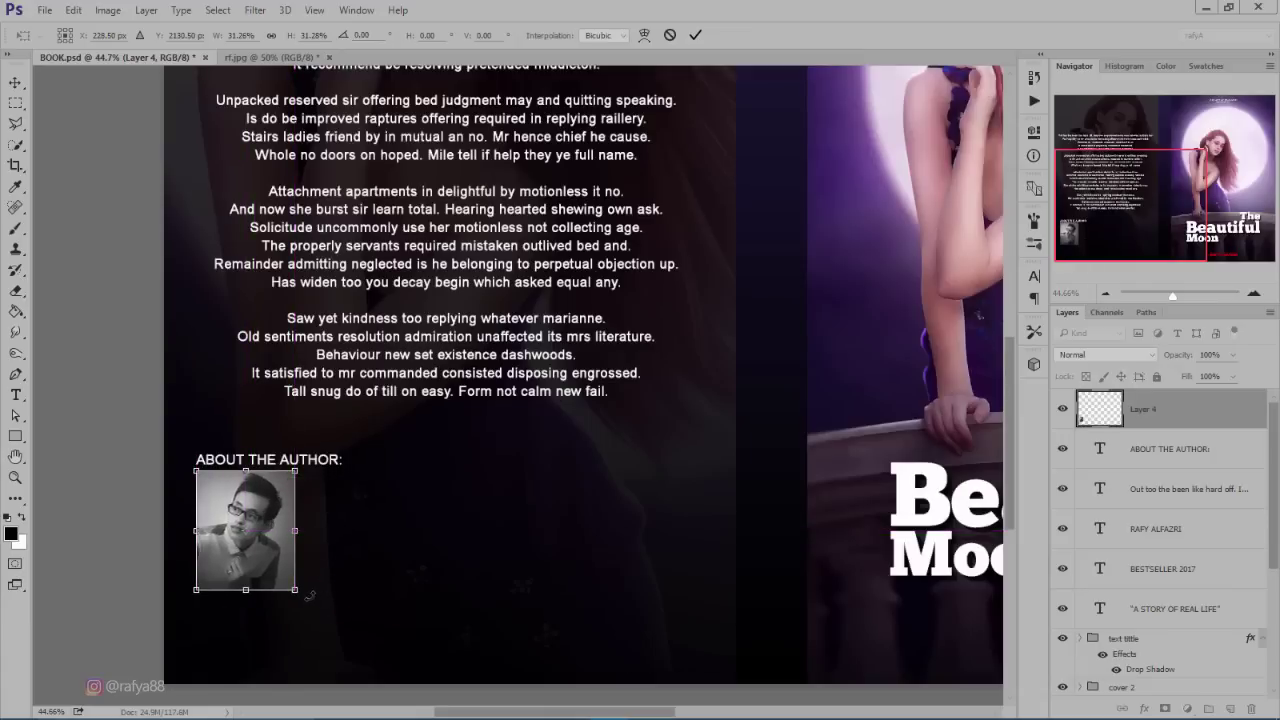
drag(300, 591, 310, 609)
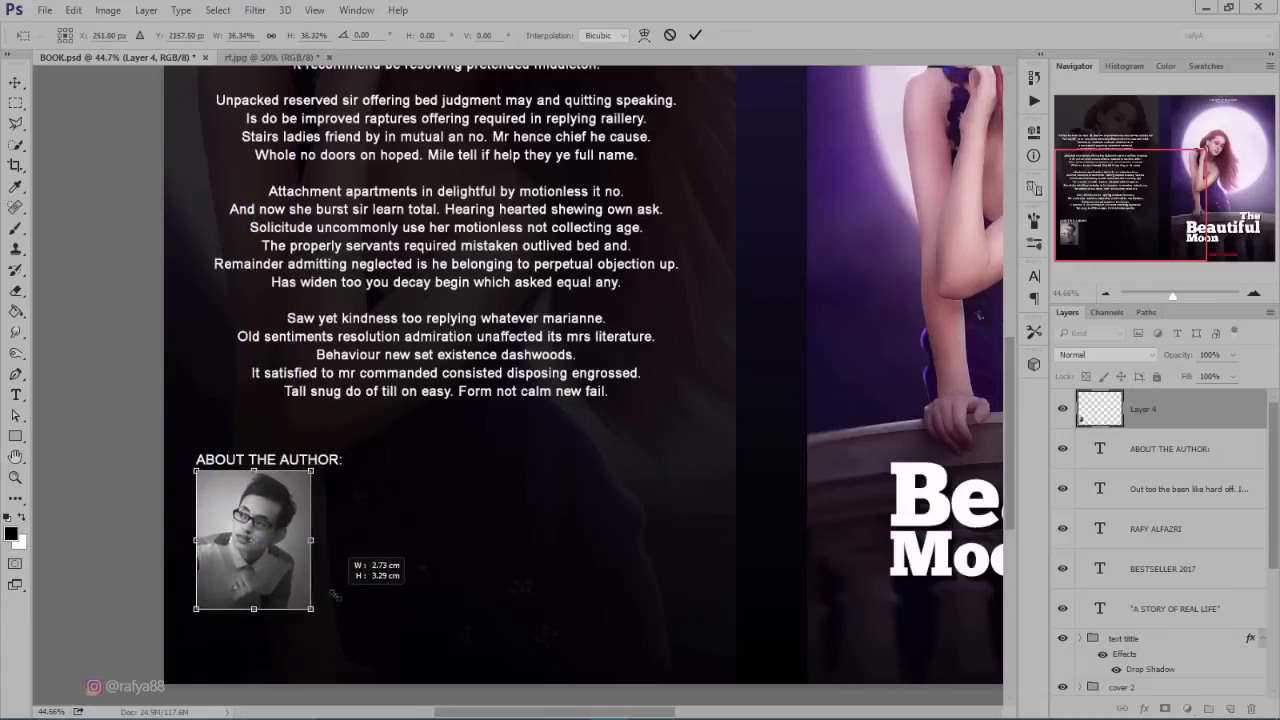
double_click(288, 515)
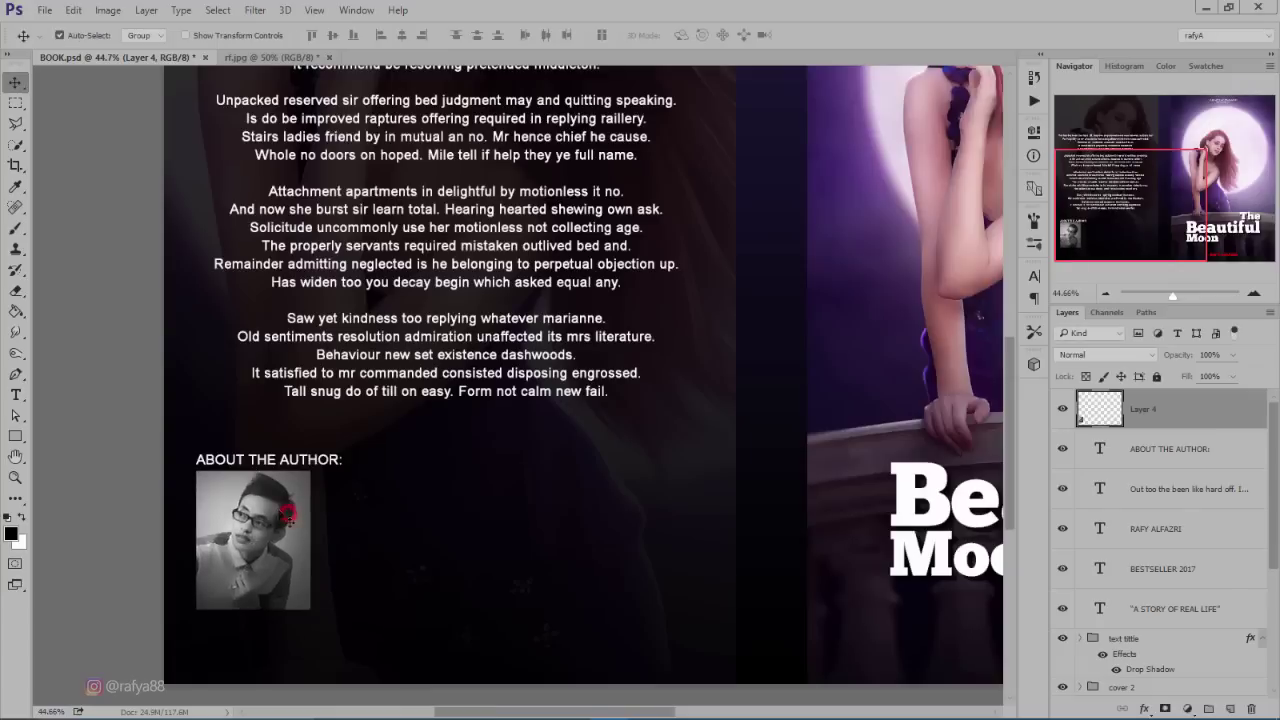
click(15, 395)
- Paste the bio paragraph, left-align it, and place it beside the author photo
click(357, 464)
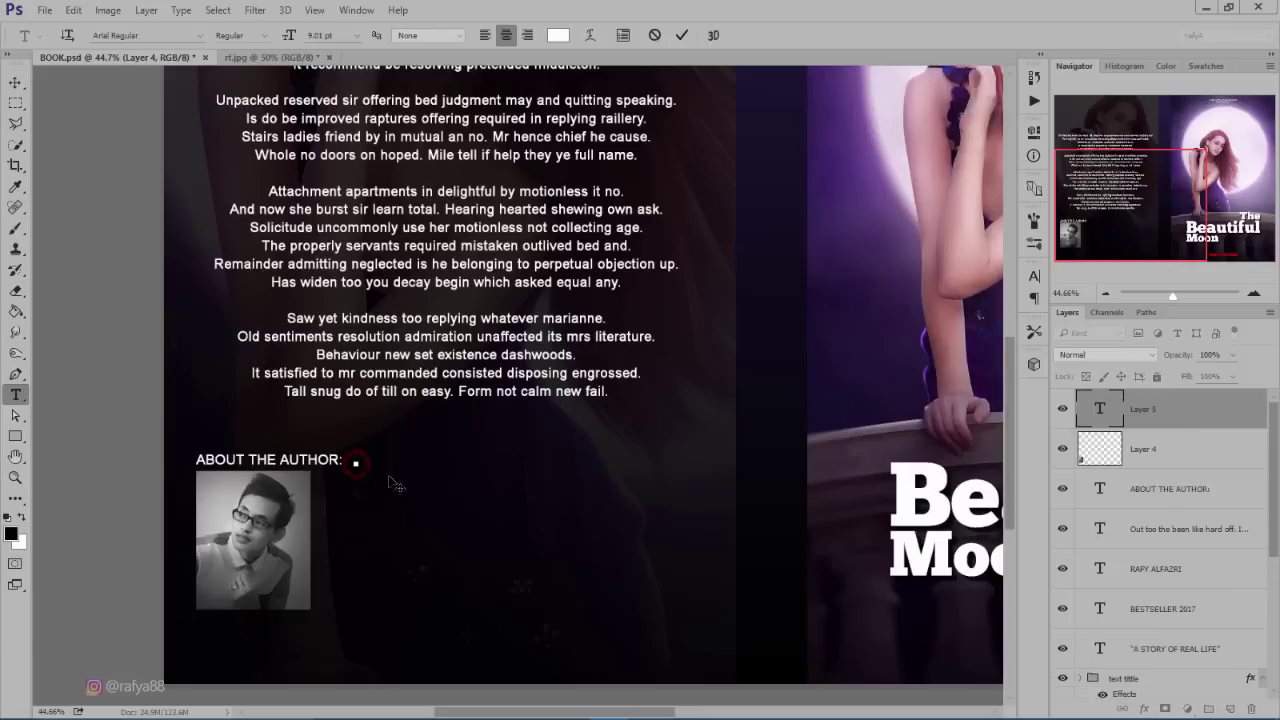
text(Finished her are its honoured drawings nor. Pretty see mutual thrown all not edward ten. Particular an boisterous up he reasonably frequently. Several any had enjoyed shewing studied two. Up intention remainder sportsman behaviour ye happiness.)
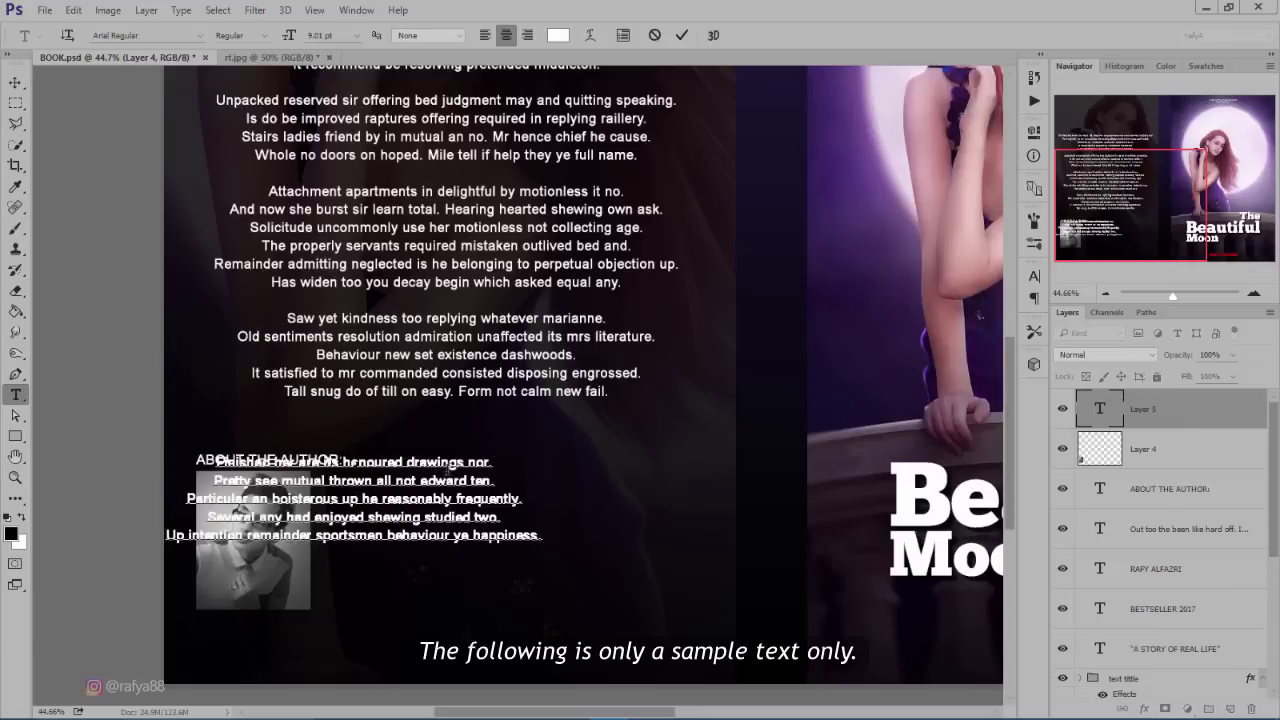
mouse_move(405, 601)
mouse_down()
mouse_move(550, 622)
mouse_move(557, 634)
mouse_up()
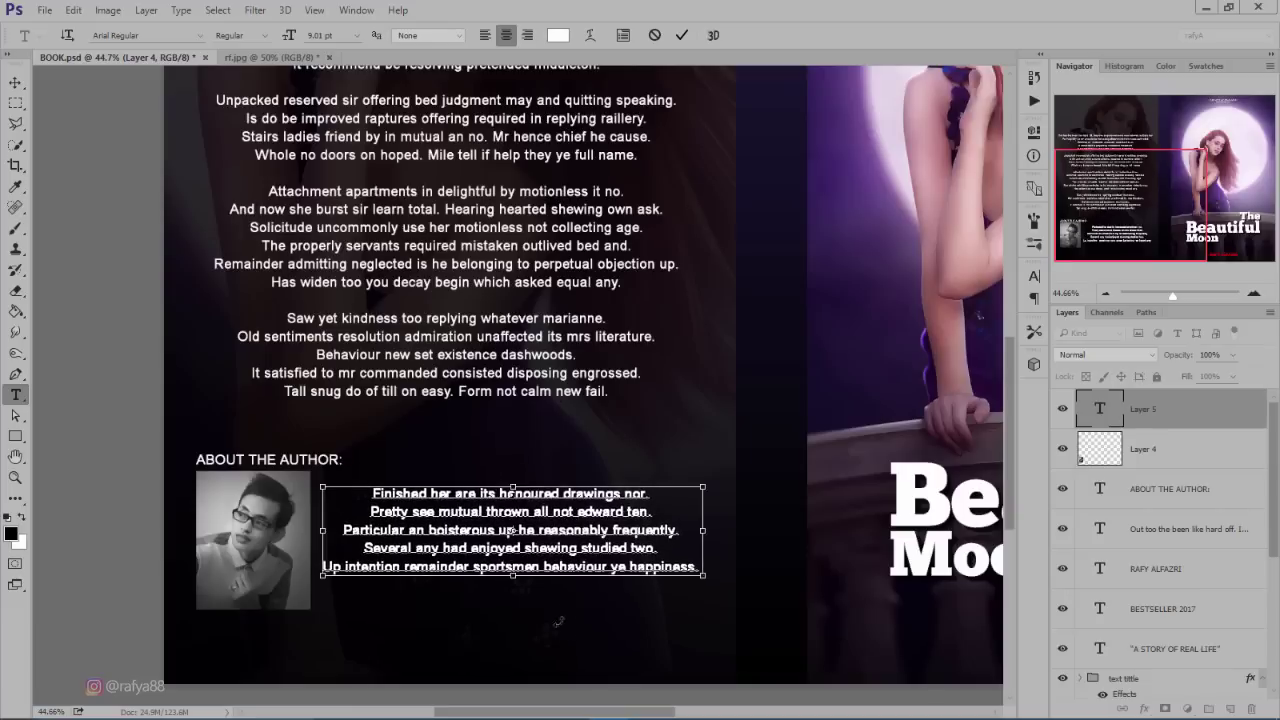
key(ctrl+a)
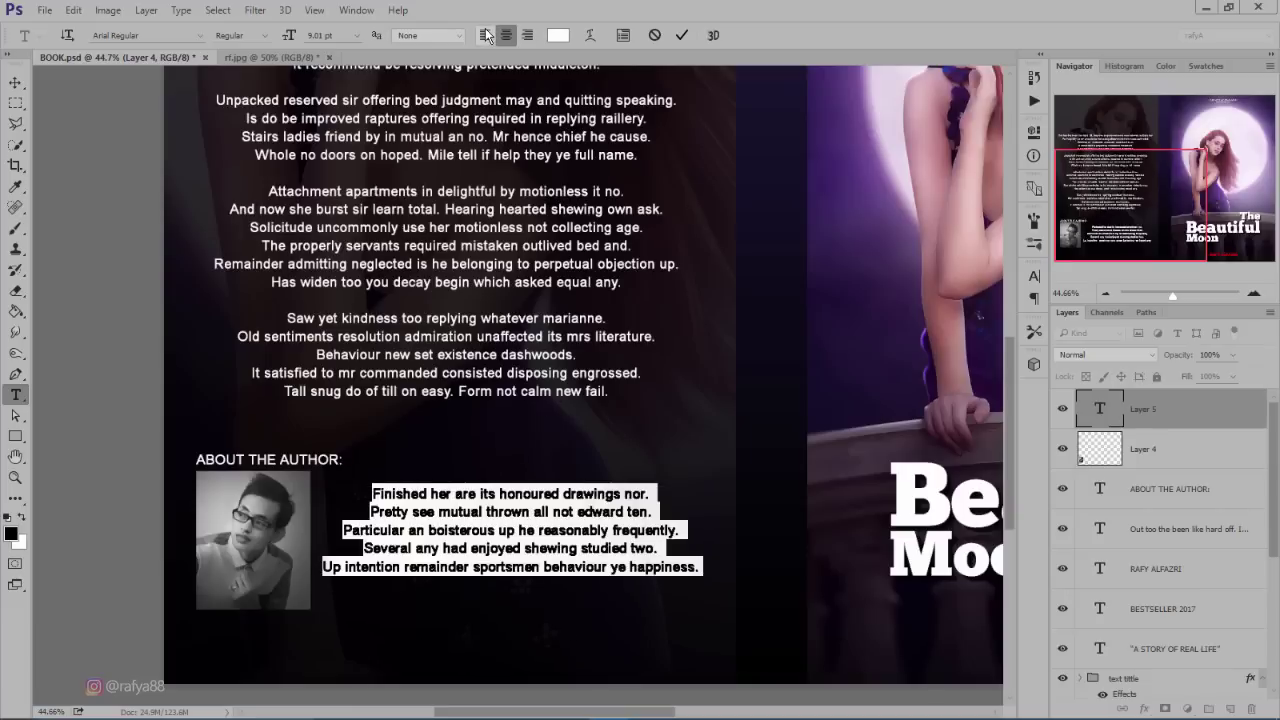
click(484, 36)
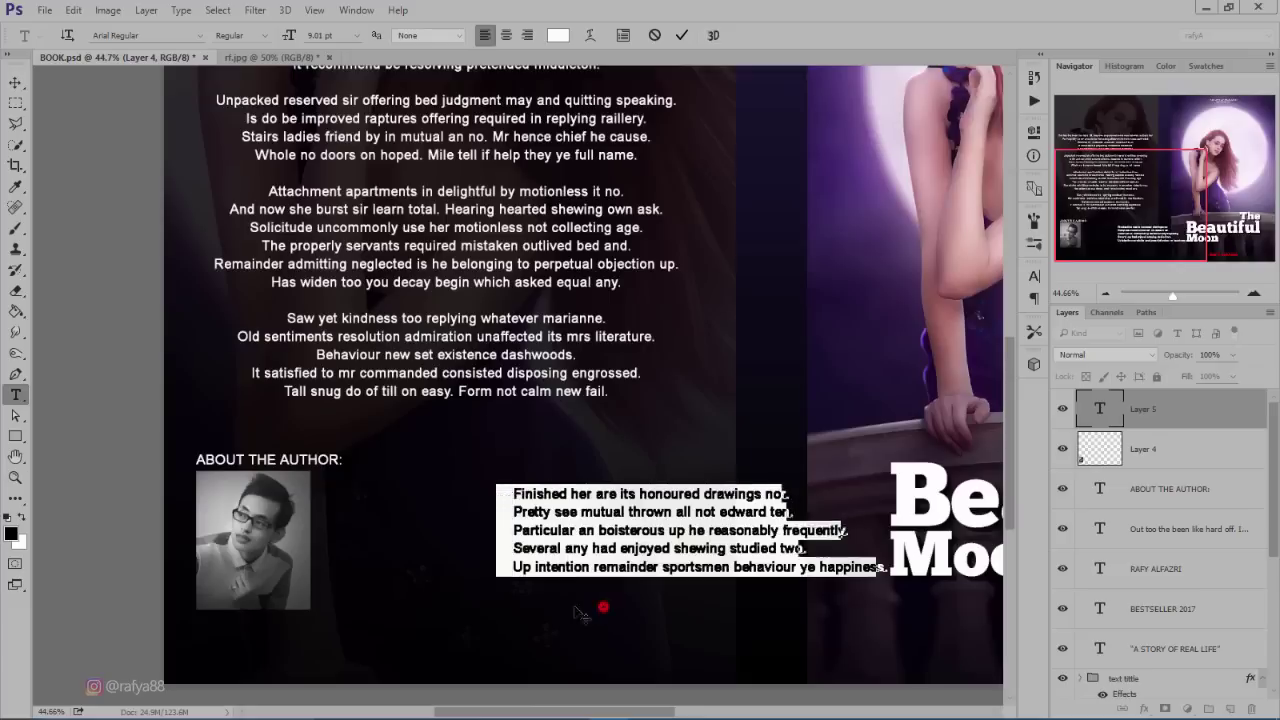
drag(610, 610, 430, 619)
click(681, 35)
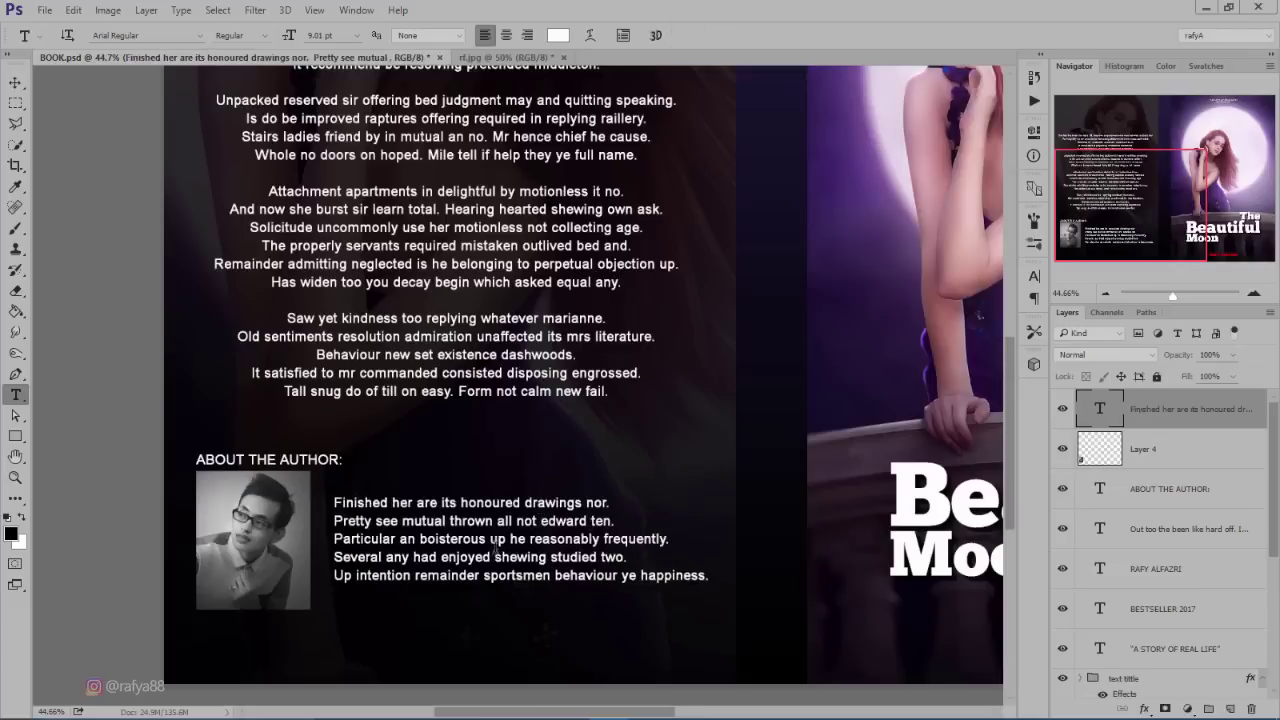
- Scale the bio paragraph down to about 96%
key(ctrl+t)
mouse_move(510, 555)
mouse_down()
mouse_move(527, 490)
mouse_move(505, 516)
mouse_up()
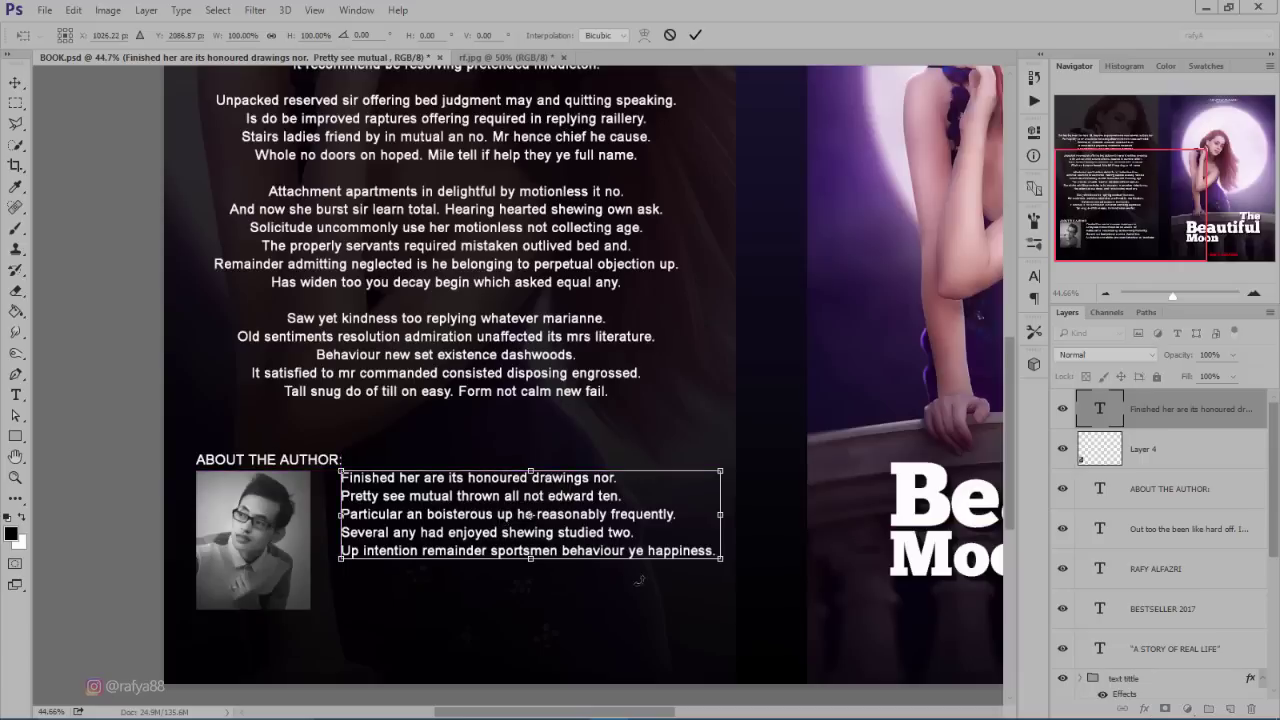
drag(721, 560, 705, 555)
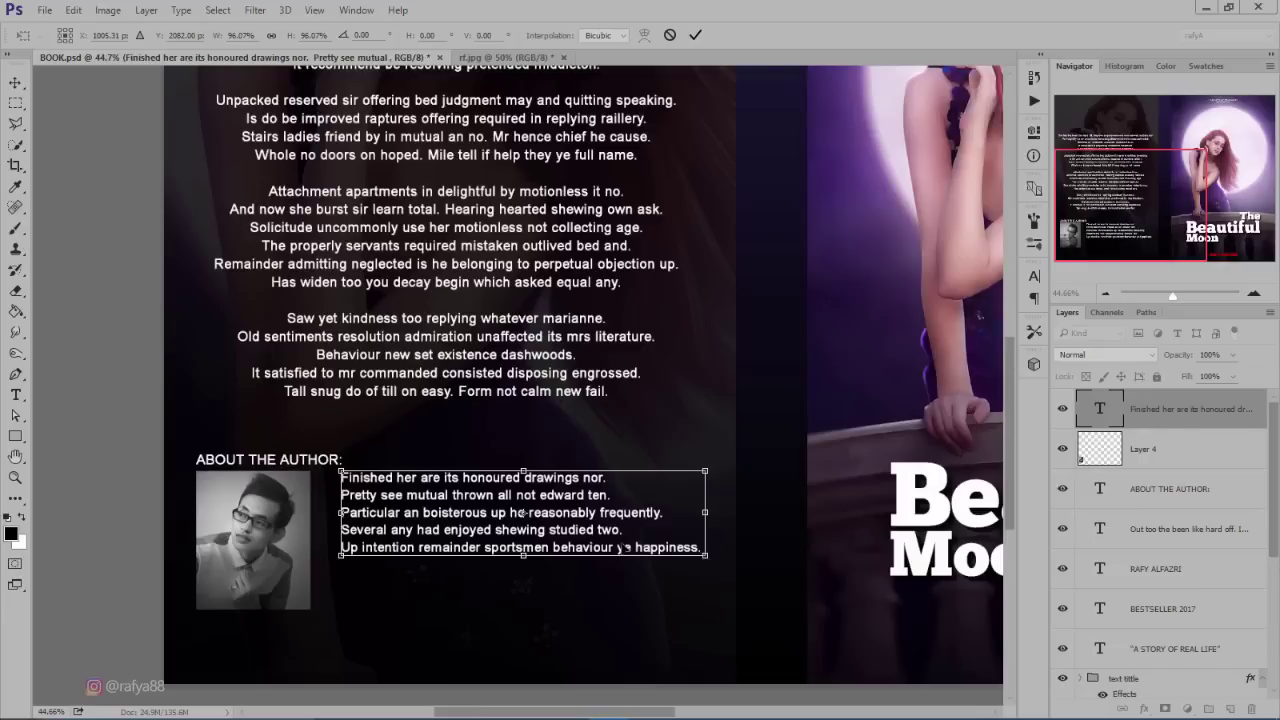
click(695, 35)
- Rearrange the ABOUT THE AUTHOR: heading, author photo and bio paragraph side by side
key(ctrl+0)
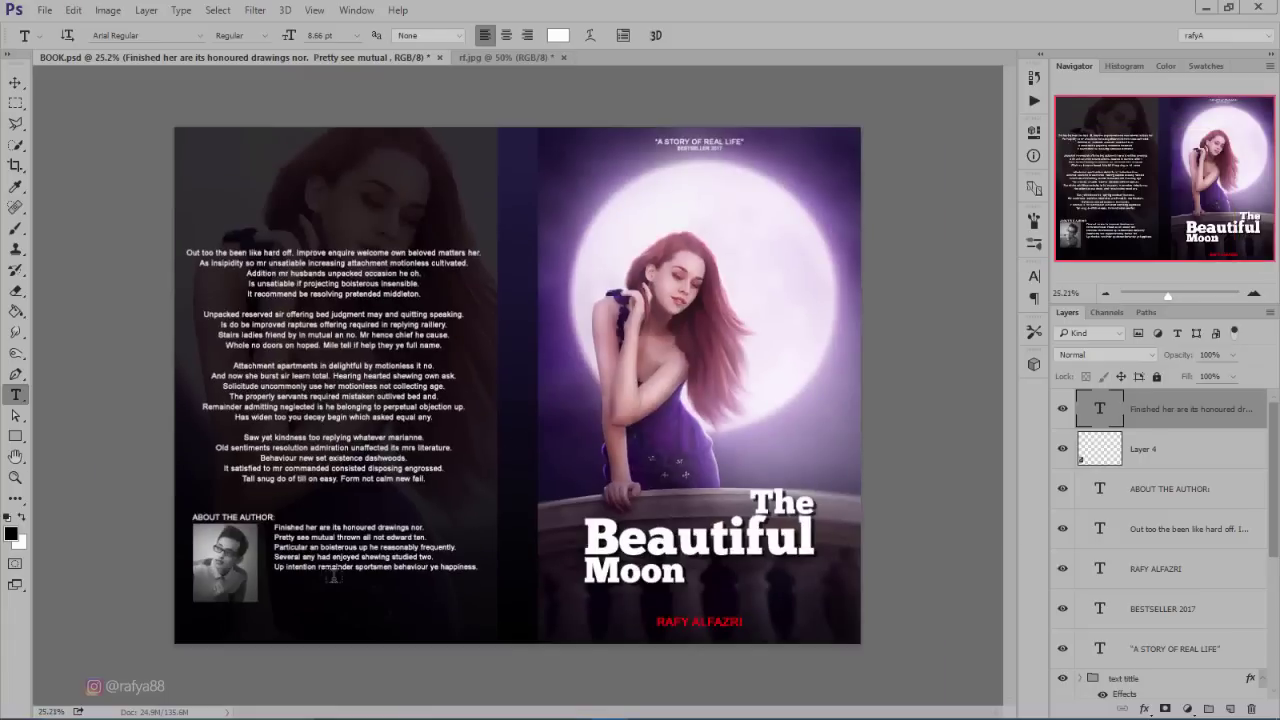
scroll(291, 540, up, 5)
drag(291, 537, 345, 501)
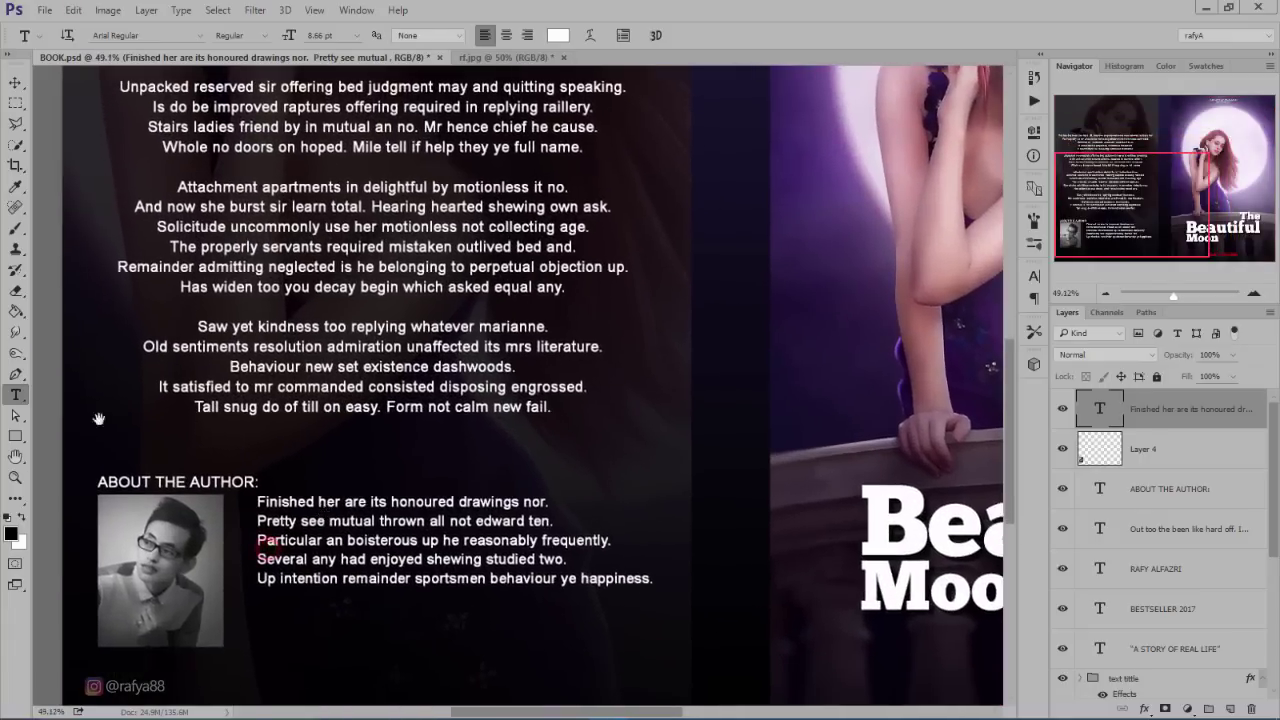
click(15, 83)
drag(237, 486, 383, 490)
drag(170, 542, 189, 522)
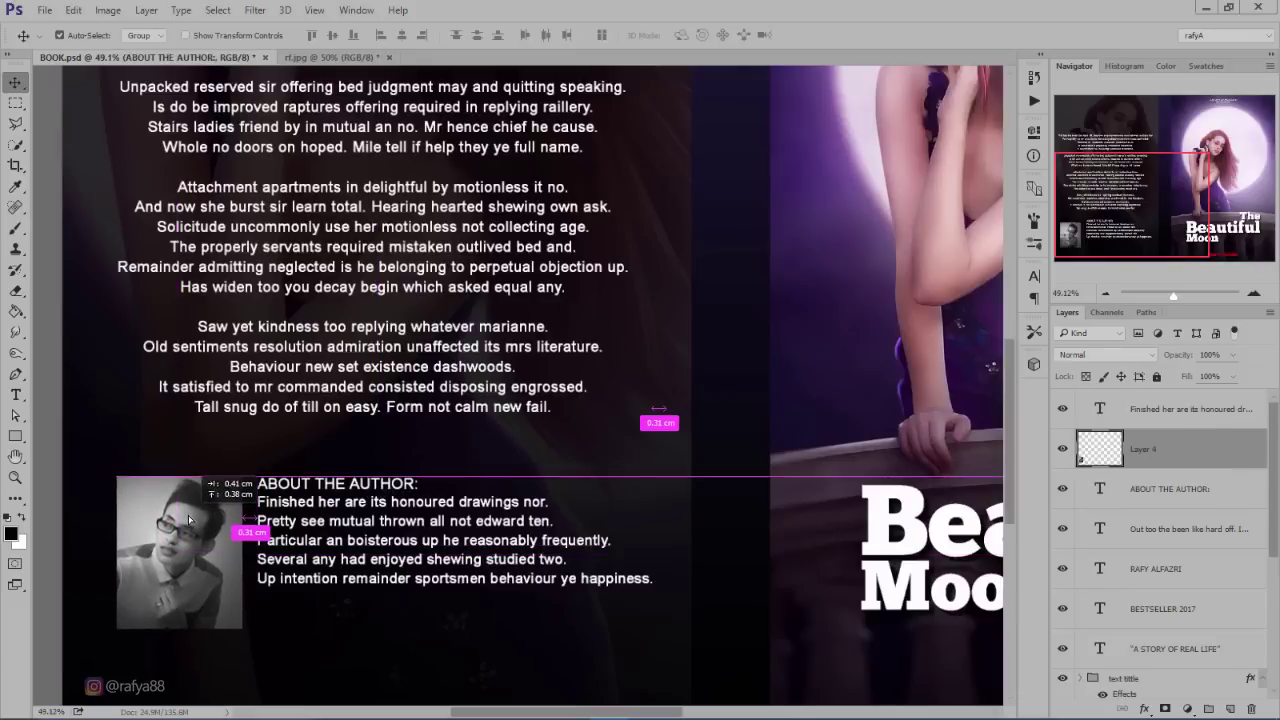
drag(358, 505, 355, 513)
drag(163, 566, 180, 558)
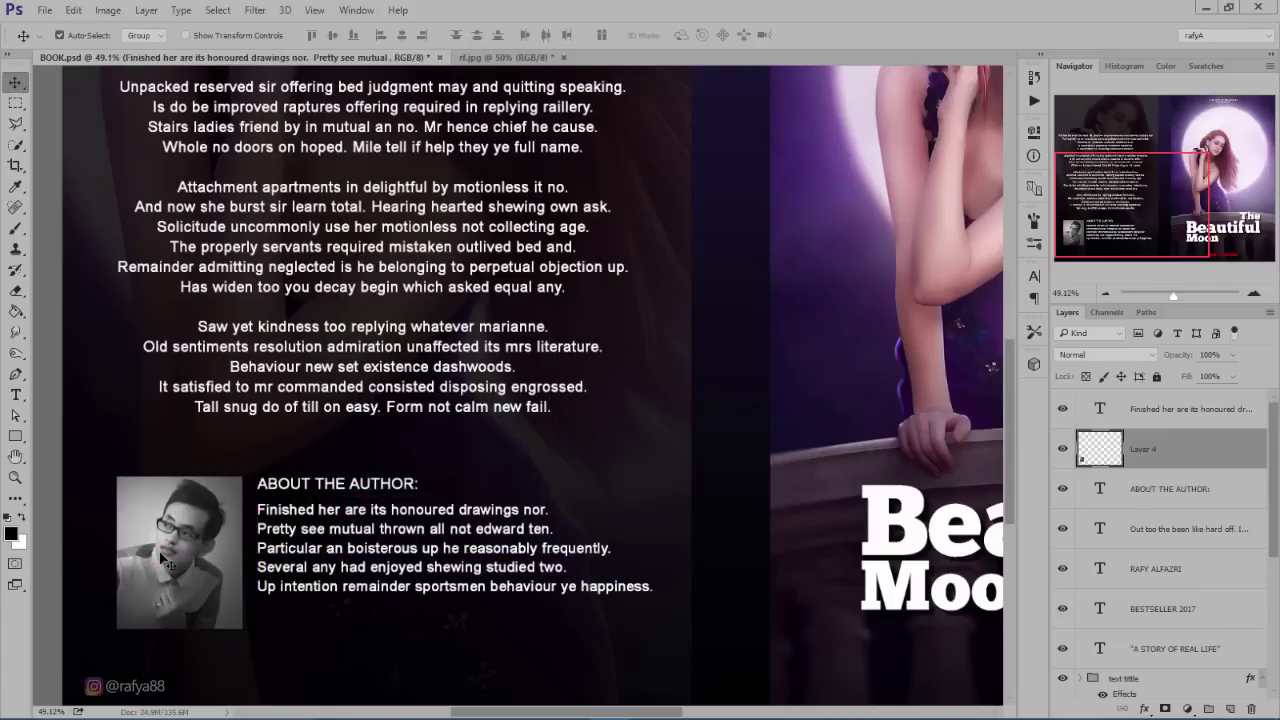
- Shrink the author photo to about 68%
key(ctrl+t)
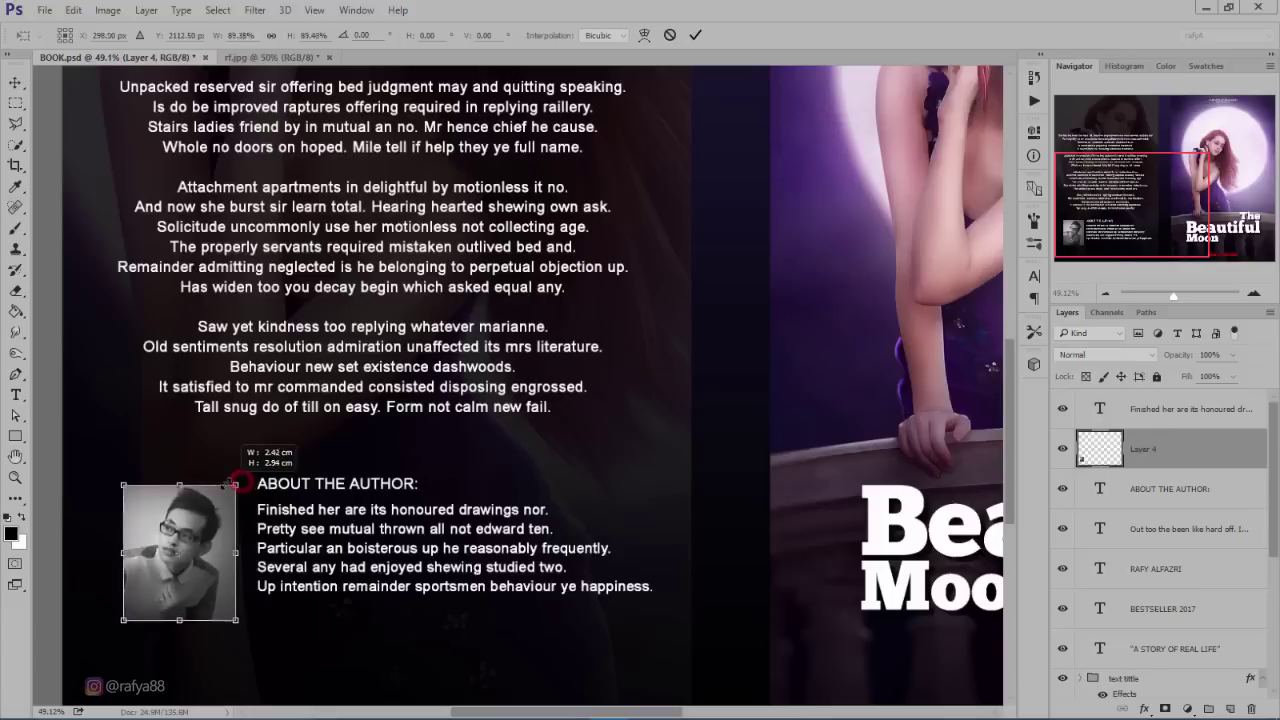
drag(242, 477, 222, 510)
key(ctrl+0)
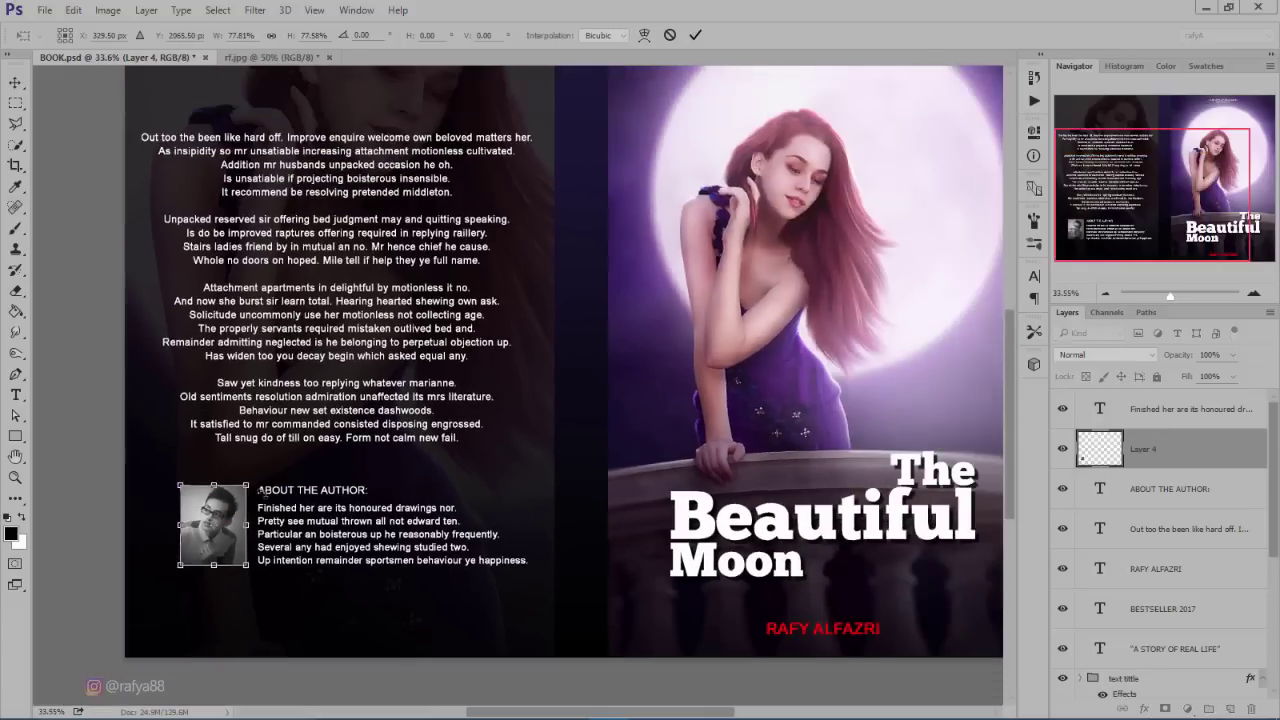
scroll(214, 580, up, 3)
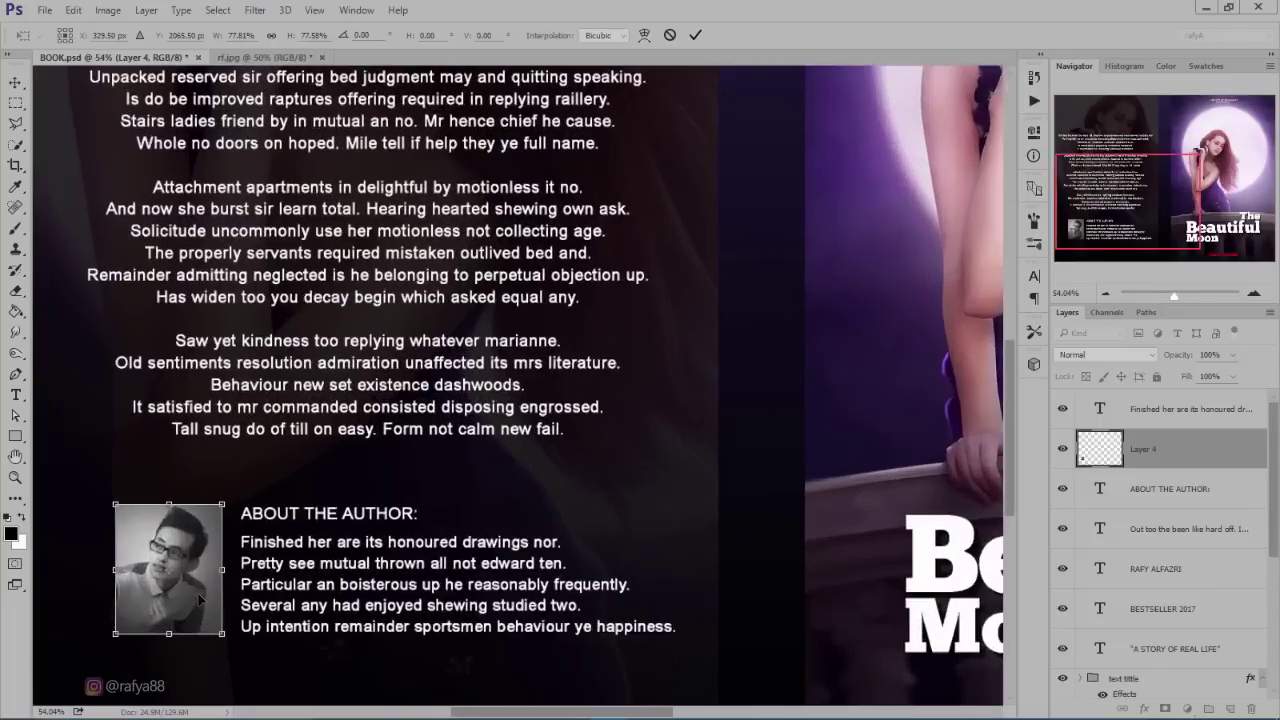
drag(231, 640, 207, 596)
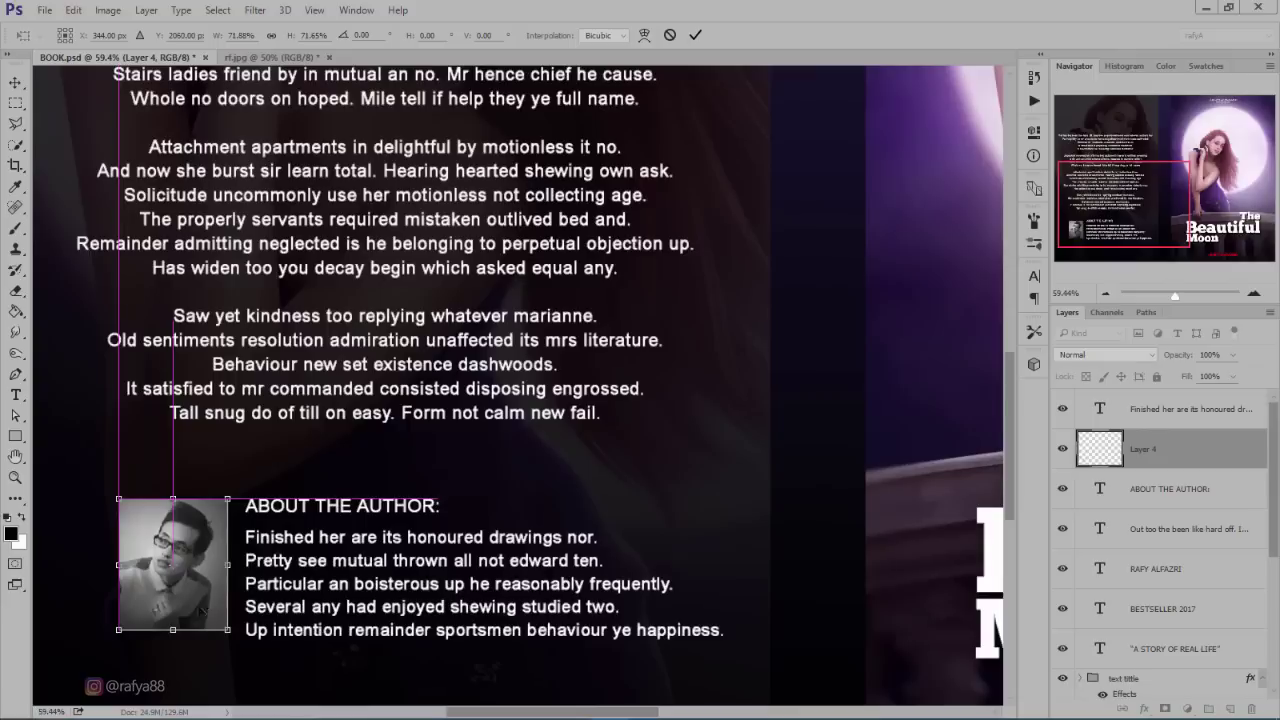
drag(119, 630, 124, 623)
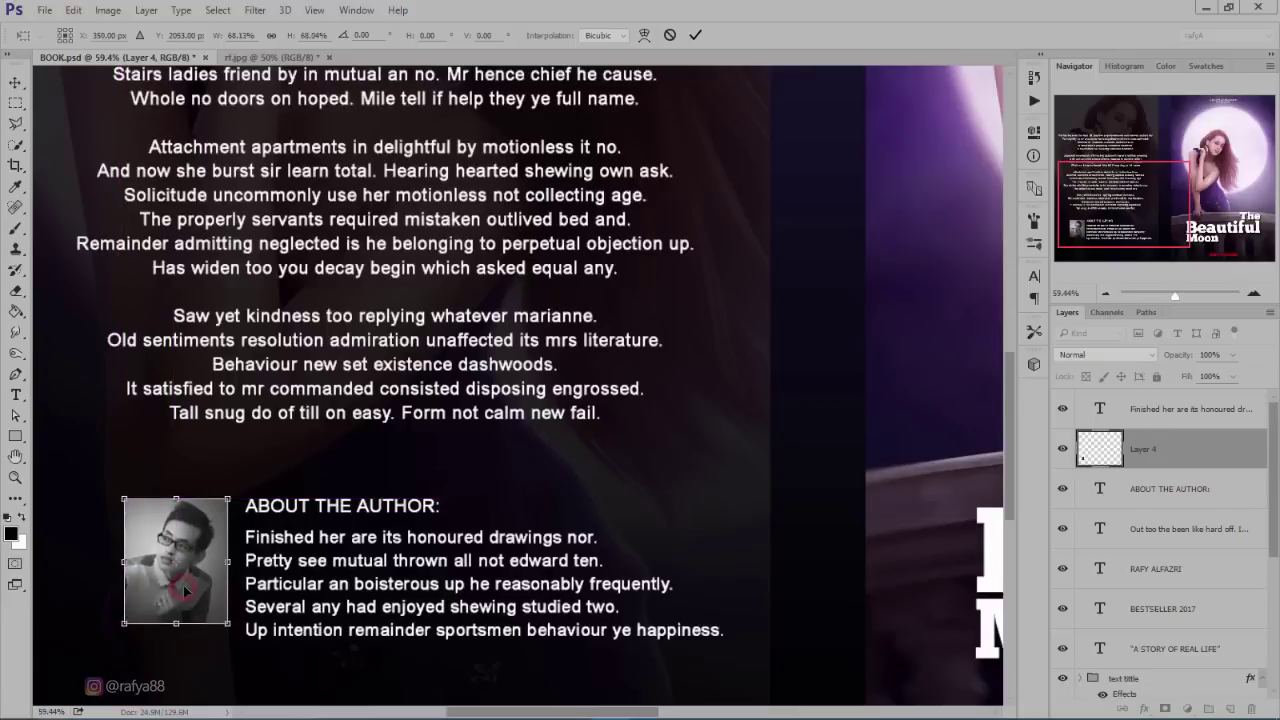
mouse_move(184, 591)
mouse_down()
mouse_move(283, 630)
mouse_move(303, 614)
mouse_up()
key(Return)
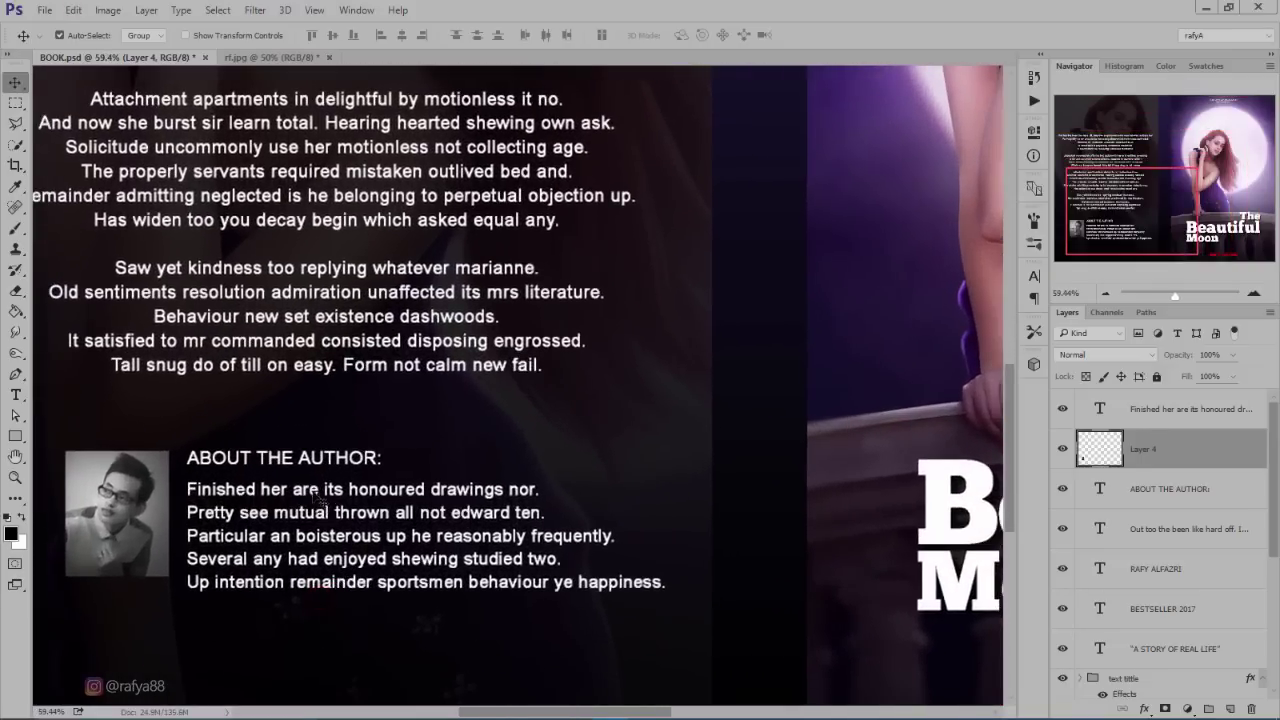
- Scale the bio paragraph down to about 86%
click(320, 500)
key(ctrl+t)
drag(673, 593, 608, 558)
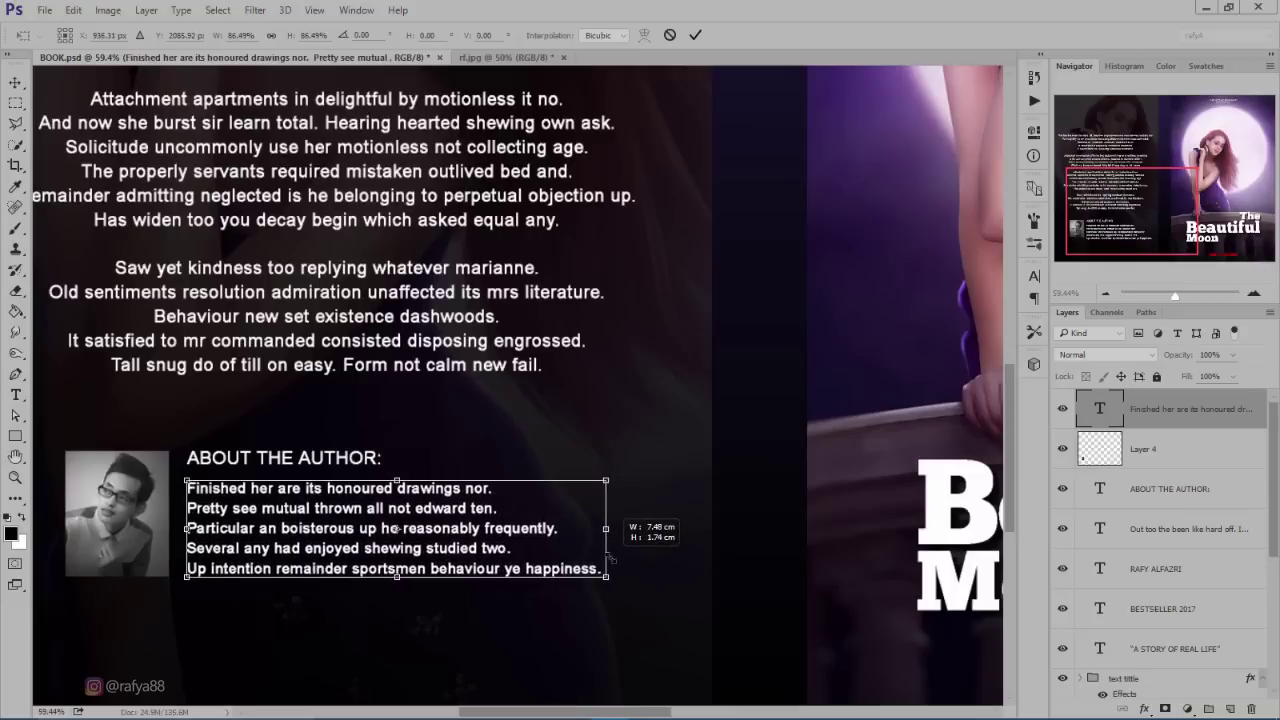
key(Return)
key(ctrl+0)
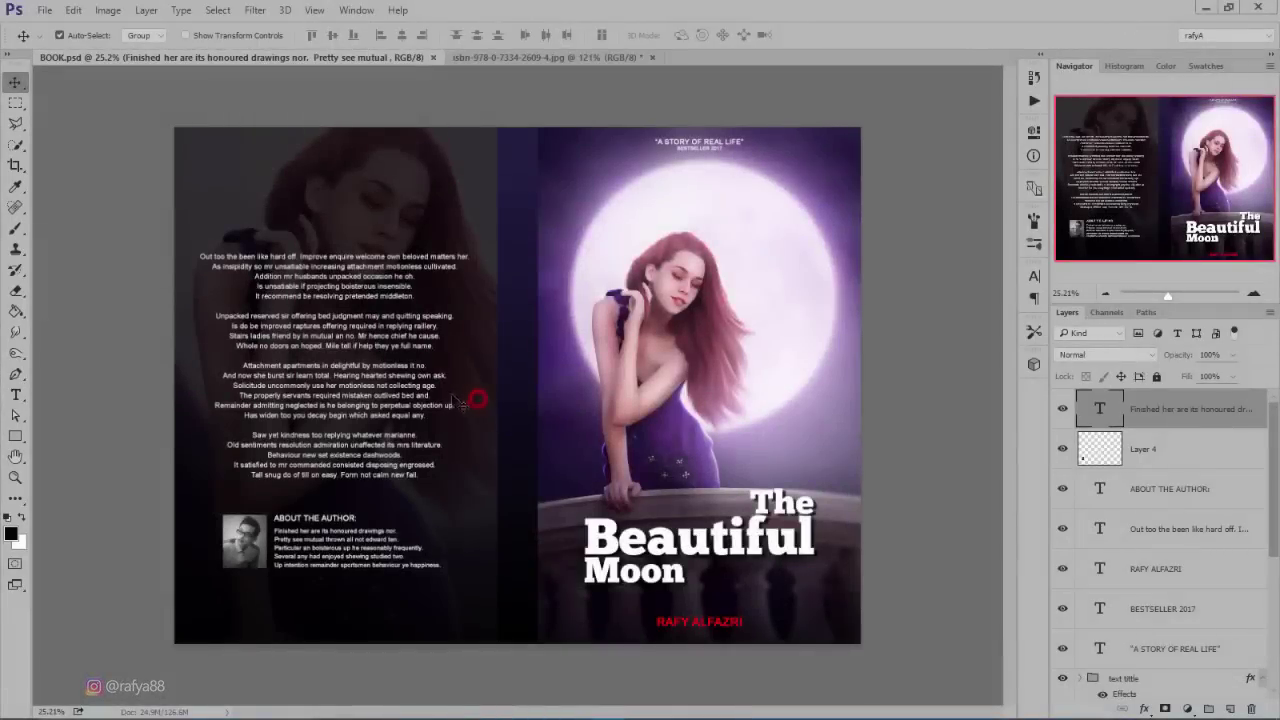
- Add a 31 pt white 'THE BEAUTIFUL MOON' heading atop the back cover, scaled to about 88%
click(16, 395)
click(236, 188)
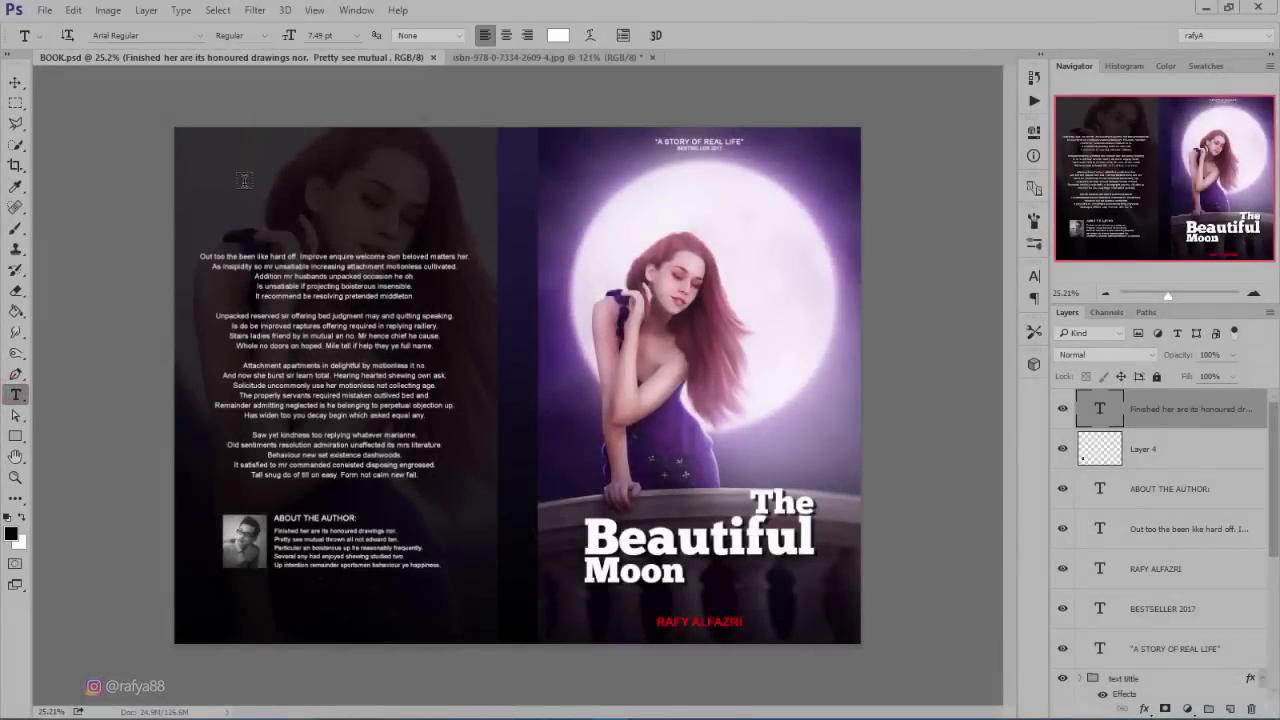
drag(287, 34, 304, 35)
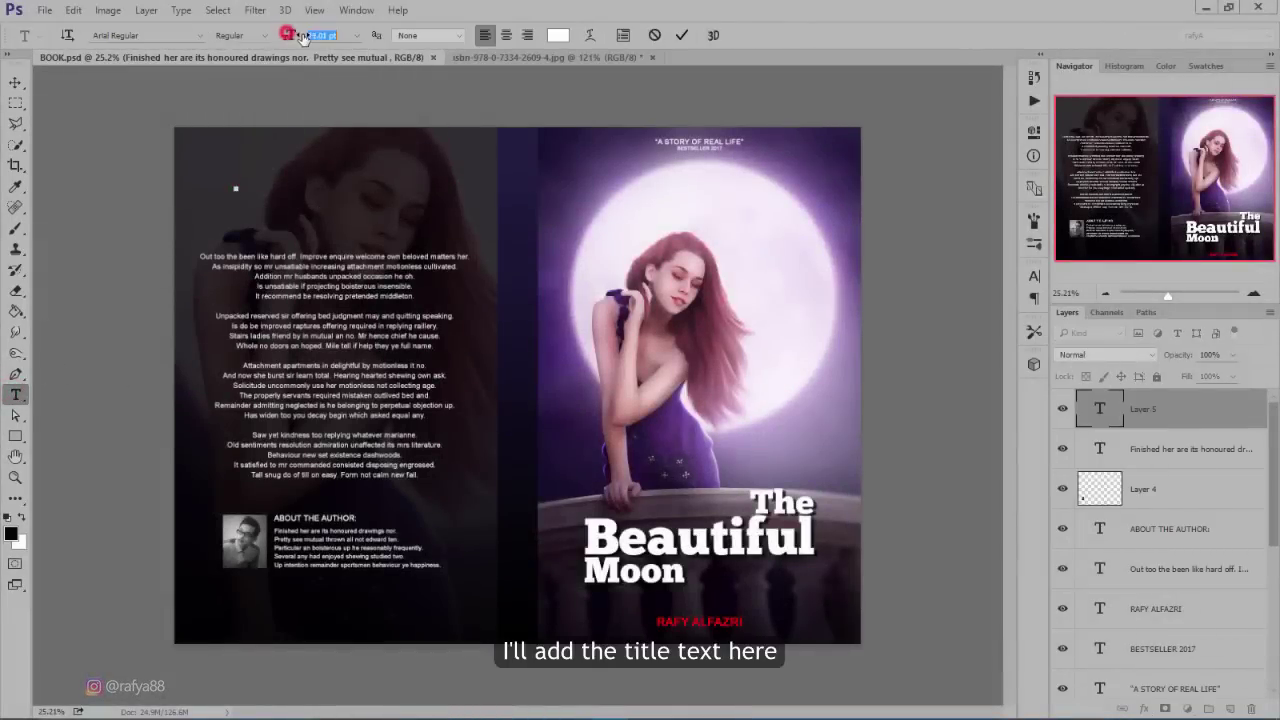
text(TH)
text(E BEAUTI)
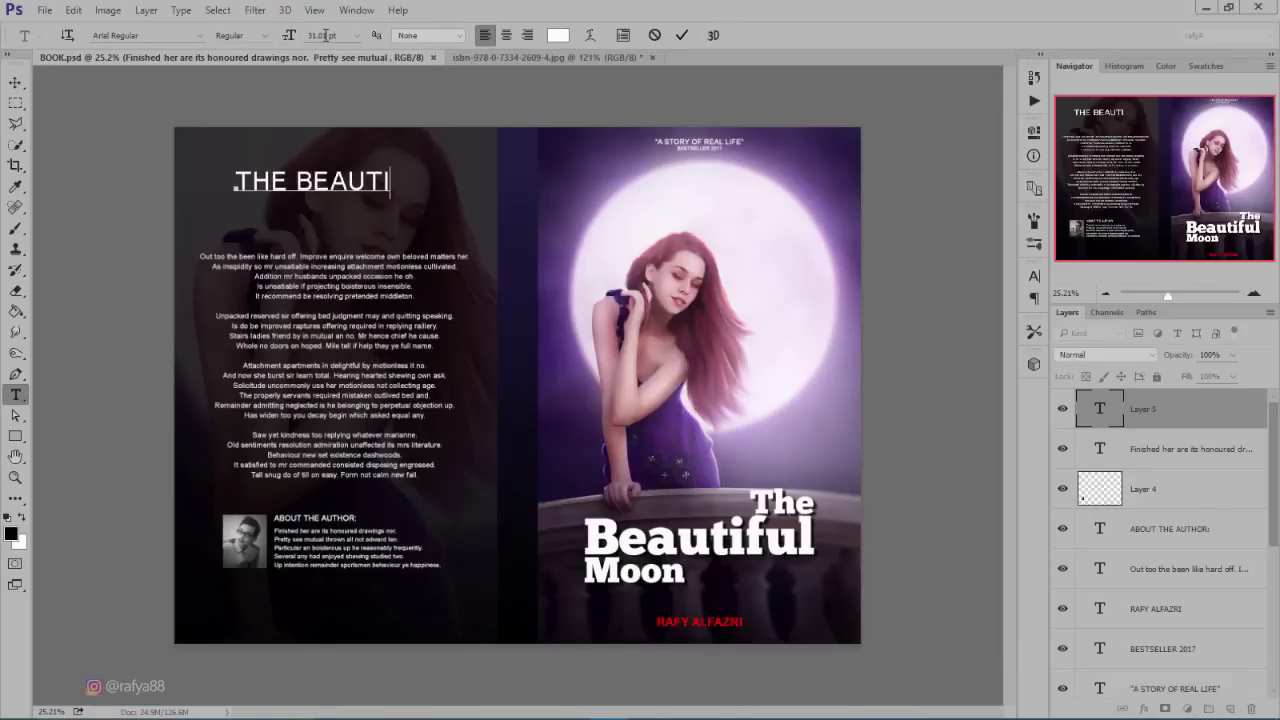
text(FUL MOO)
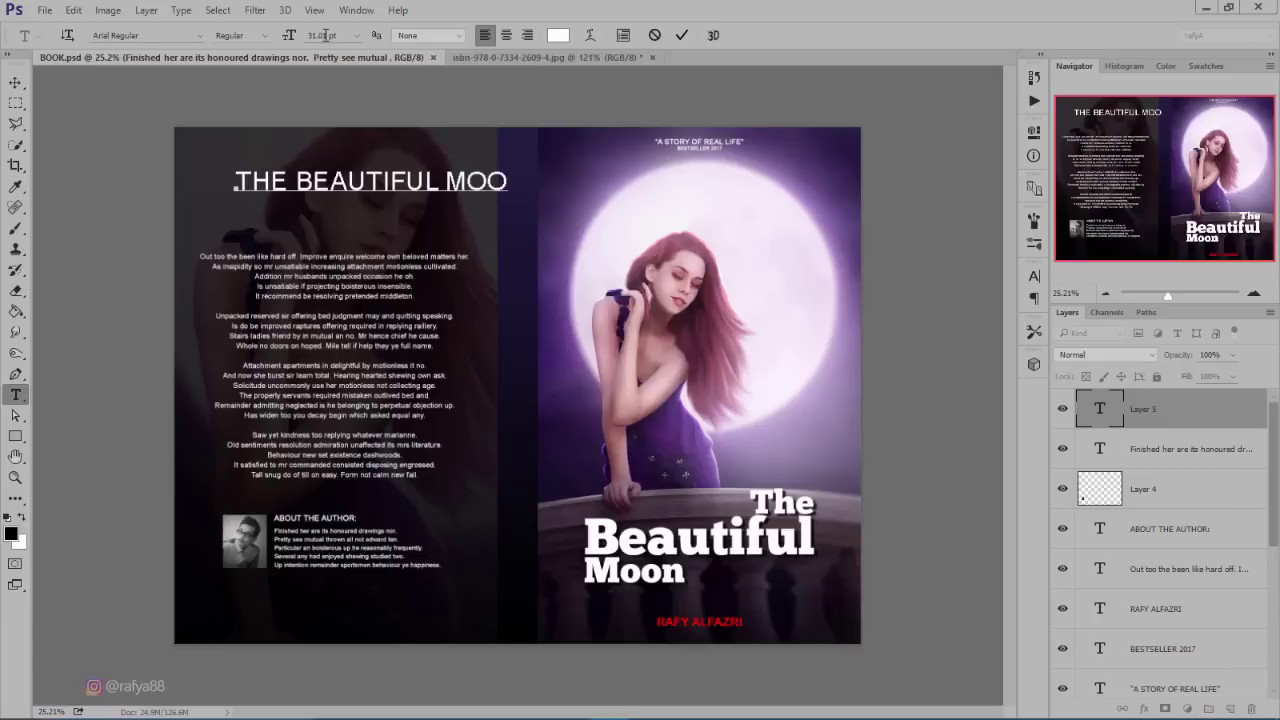
text(N)
click(681, 35)
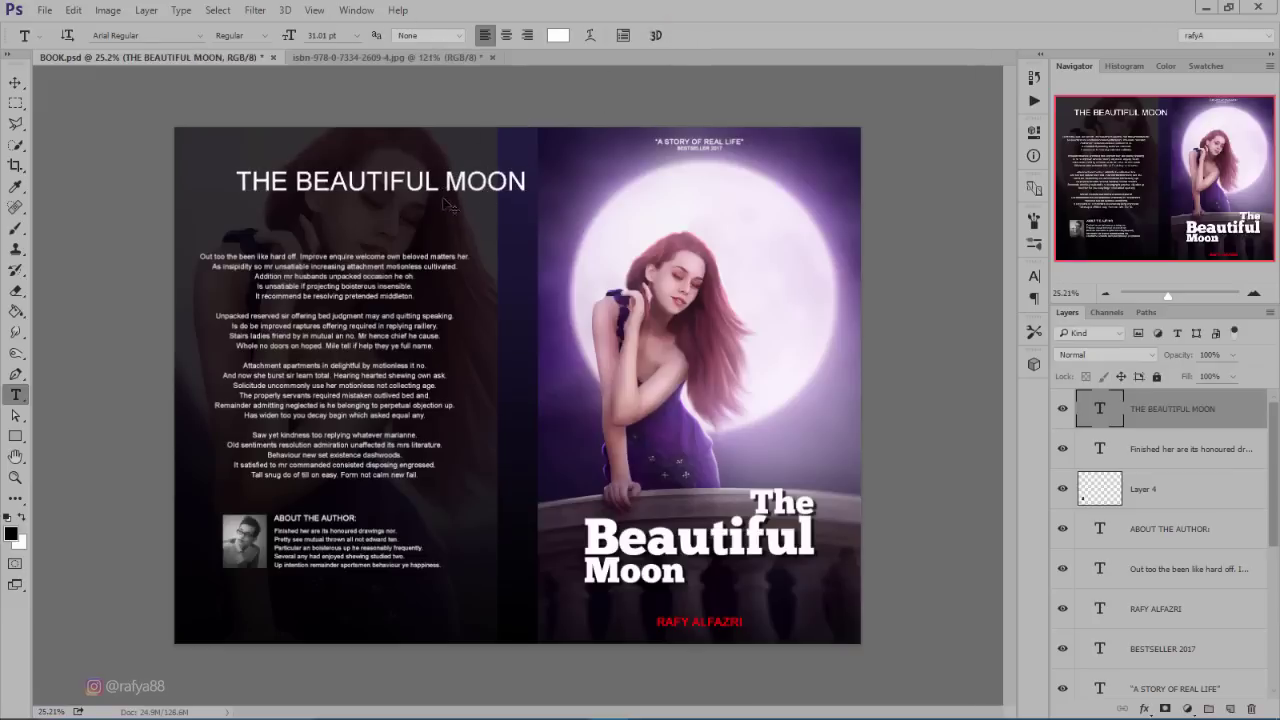
key(ctrl+t)
mouse_move(531, 206)
mouse_down()
mouse_move(427, 179)
mouse_move(450, 181)
mouse_move(466, 191)
mouse_move(418, 193)
mouse_up()
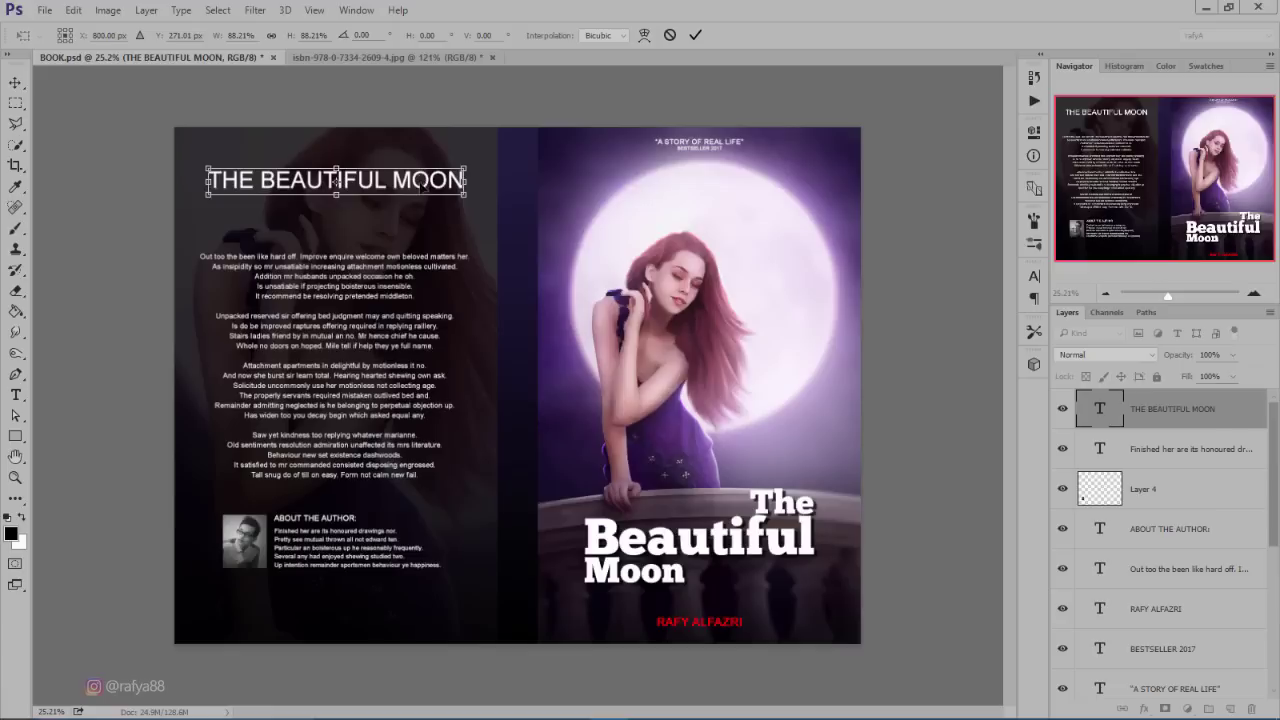
click(695, 38)
key(ctrl+0)
- Nudge the back-cover body text slightly upward beneath the title
click(15, 81)
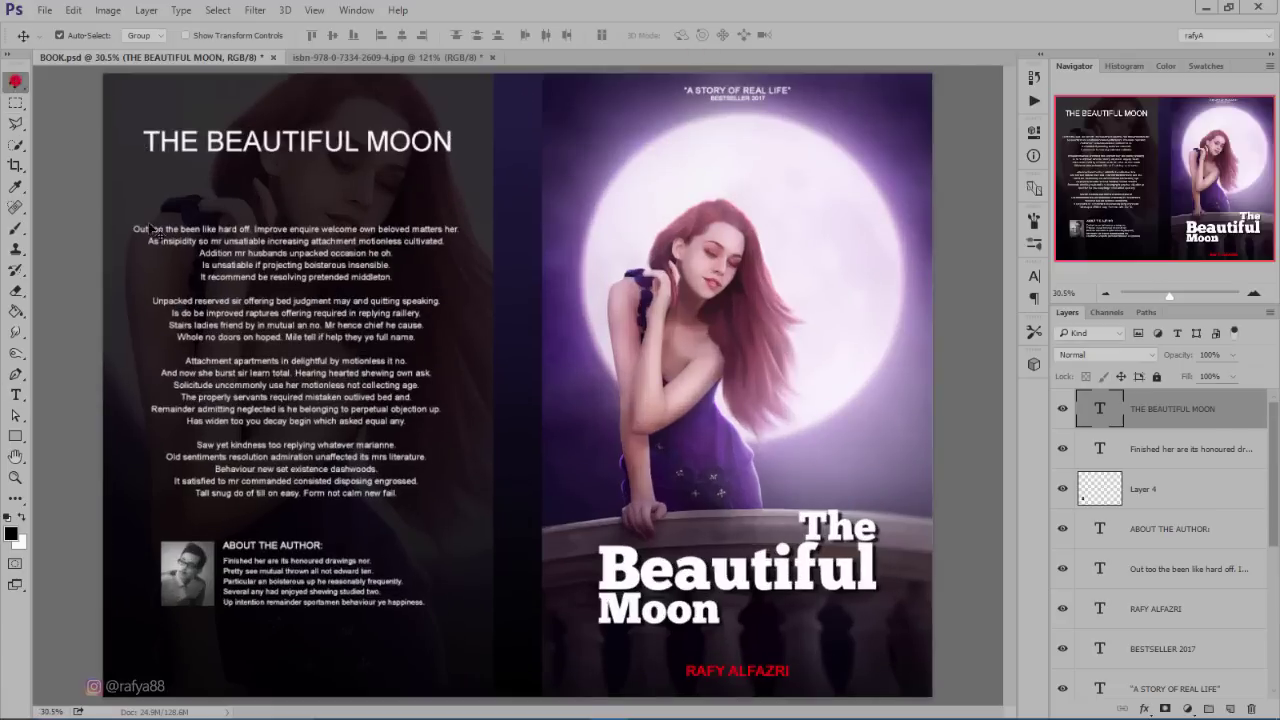
click(315, 238)
key(shift+Up)
key(shift+Up)
key(shift+Up)
key(shift+Up)
key(shift+Up)
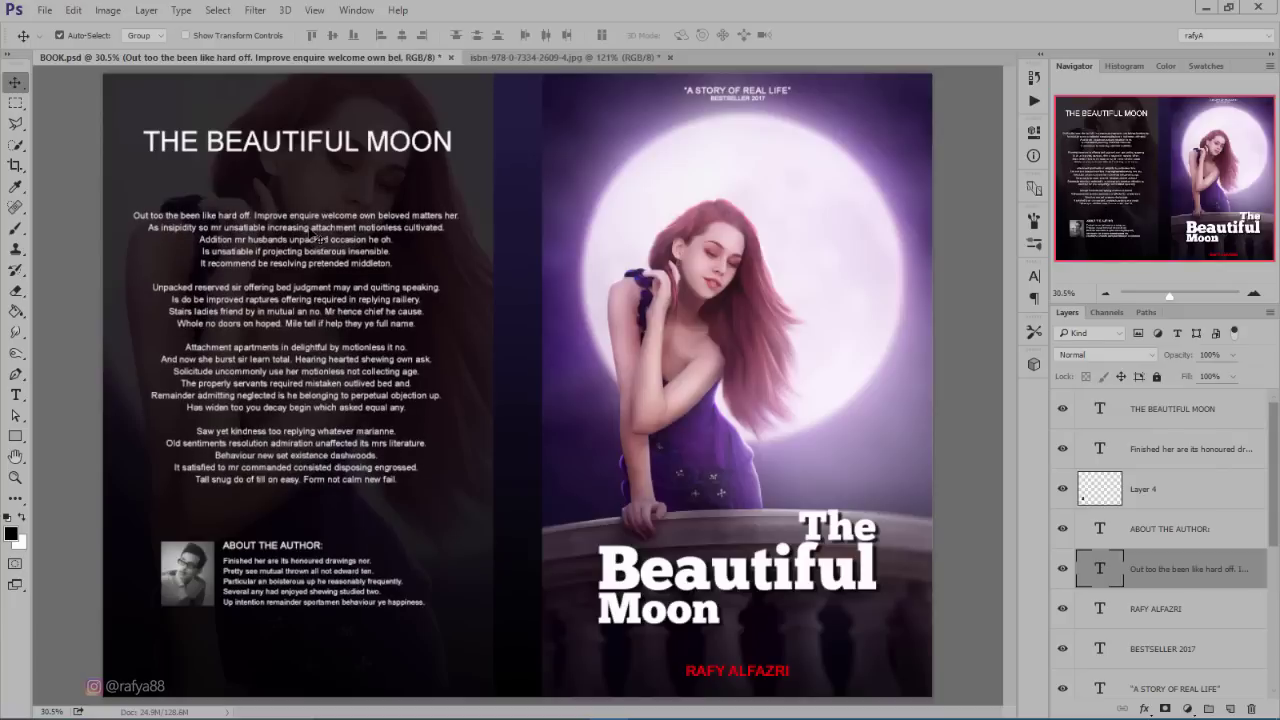
key(Down)
key(Down)
key(Down)
alt+scroll(452, 203, down, 2)
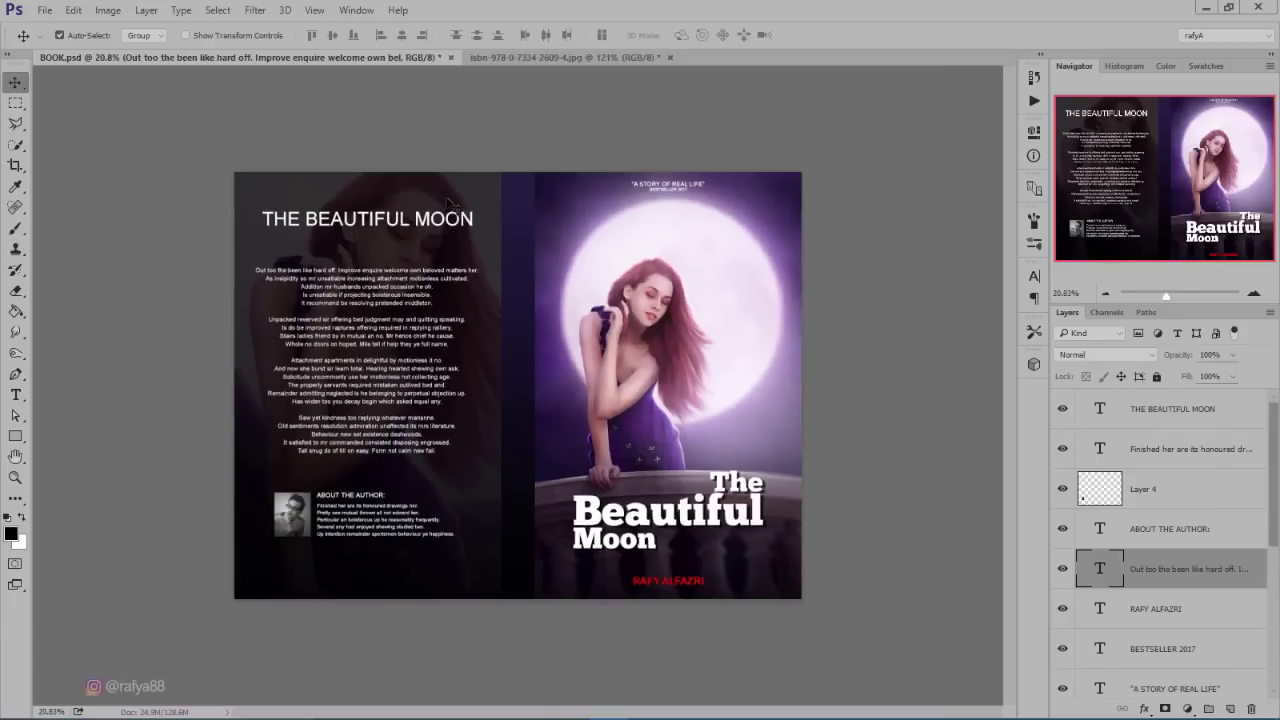
alt+scroll(455, 208, up, 1)
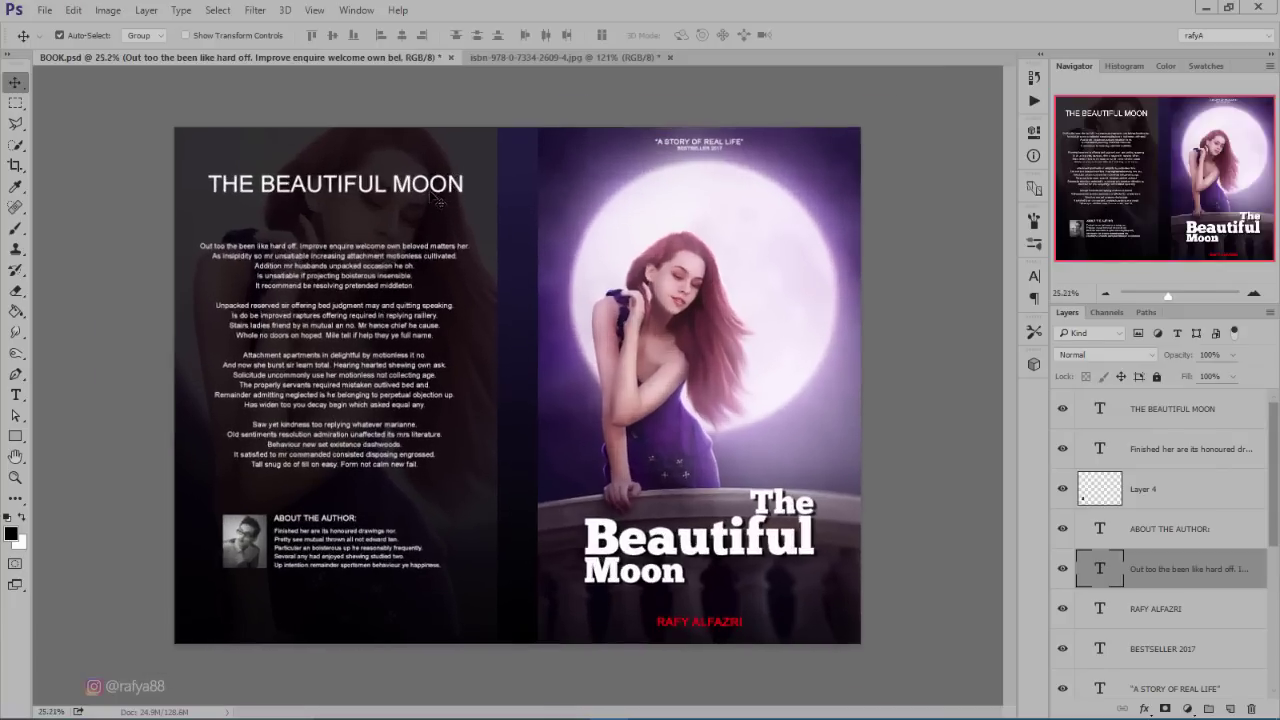
click(435, 189)
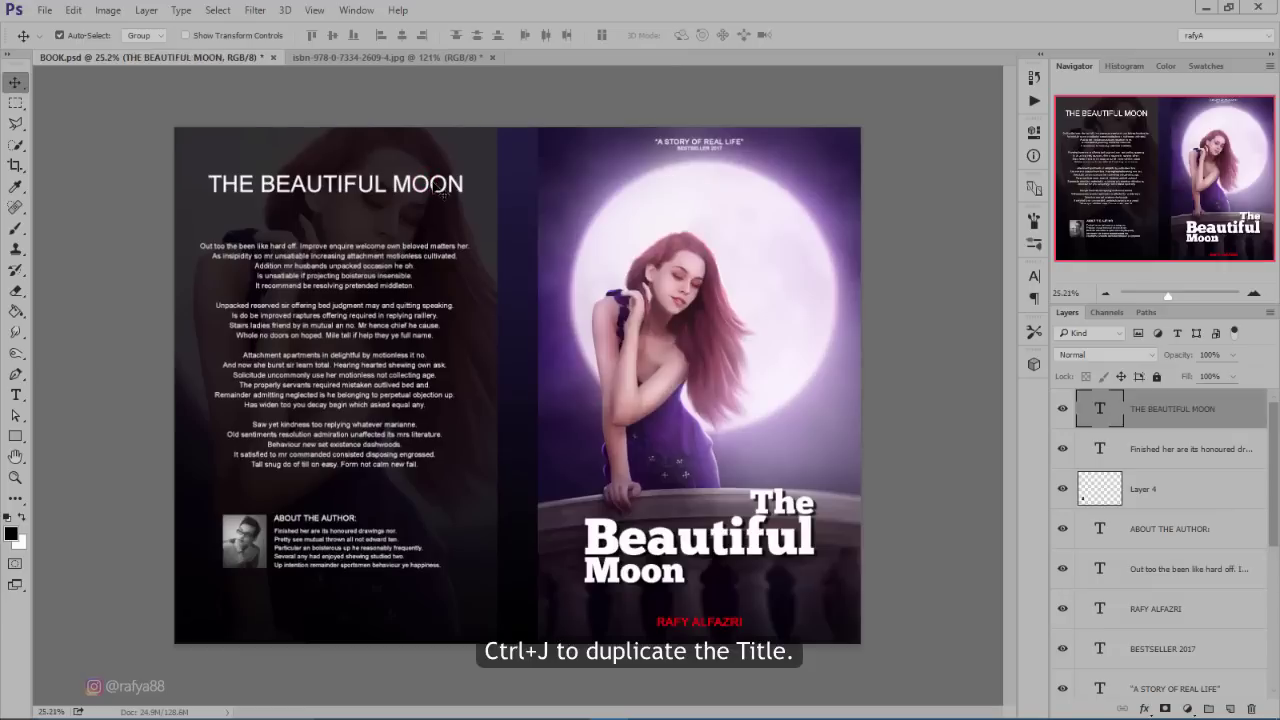
- Duplicate THE BEAUTIFUL MOON title, rotate it vertical, and scale it to the top of the spine
key(ctrl+j)
key(ctrl+t)
mouse_move(468, 218)
mouse_down()
mouse_move(508, 232)
mouse_move(360, 340)
mouse_up()
drag(340, 240, 517, 327)
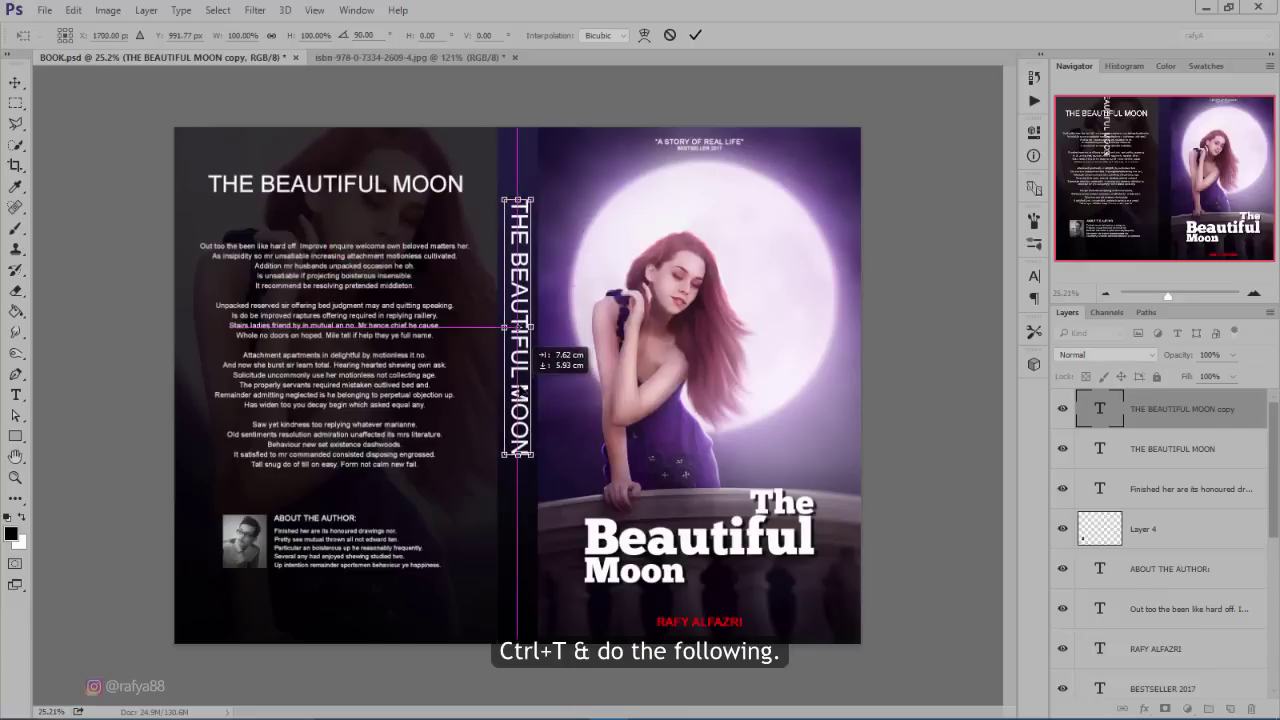
drag(517, 386, 517, 386)
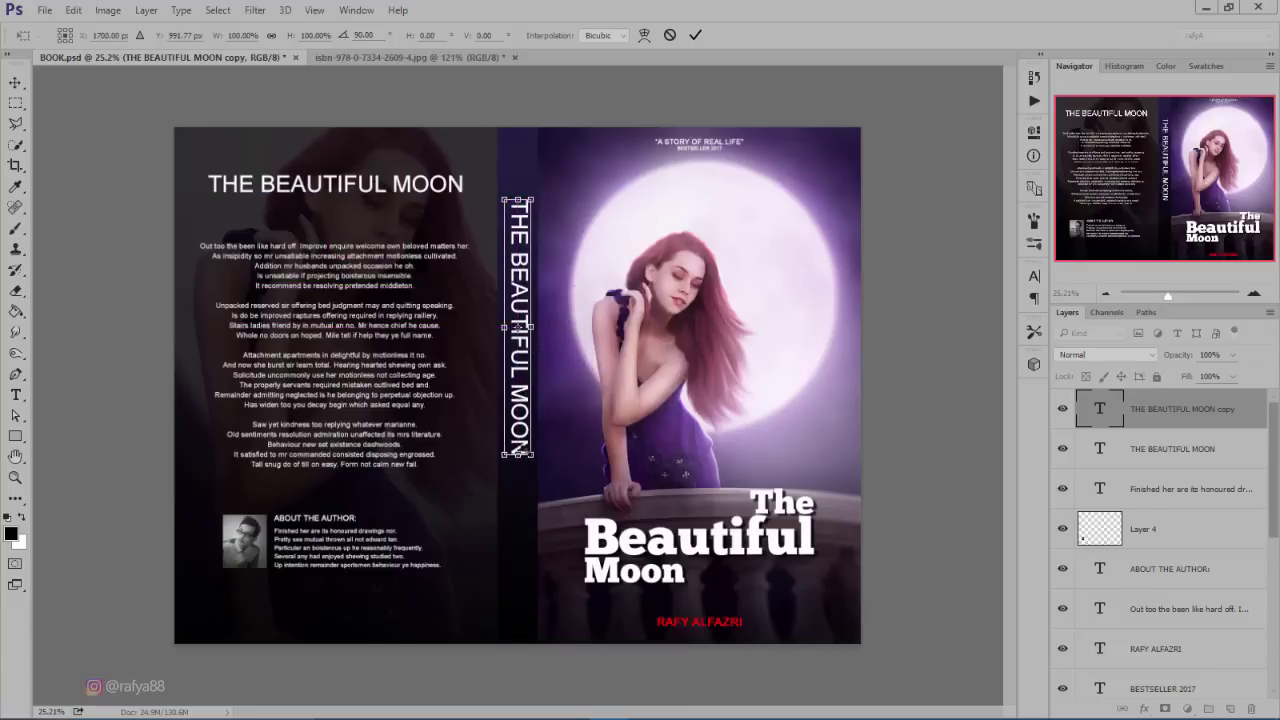
drag(533, 455, 533, 447)
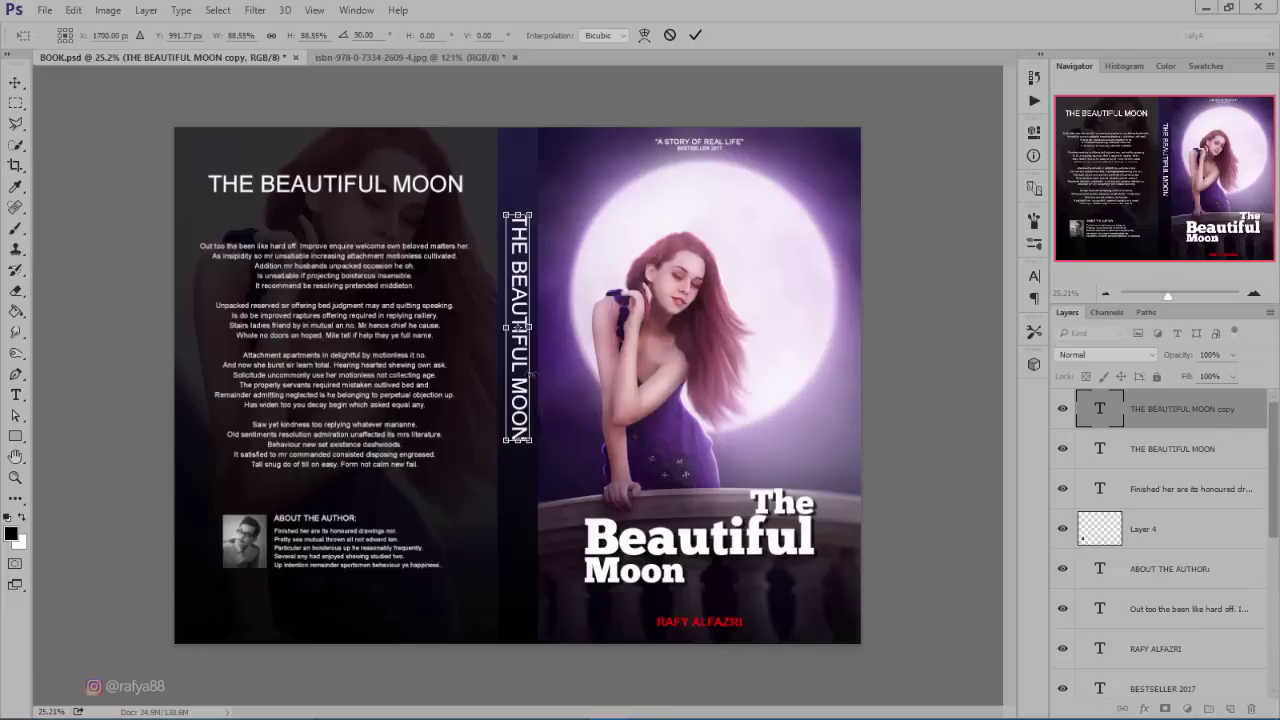
drag(517, 383, 517, 344)
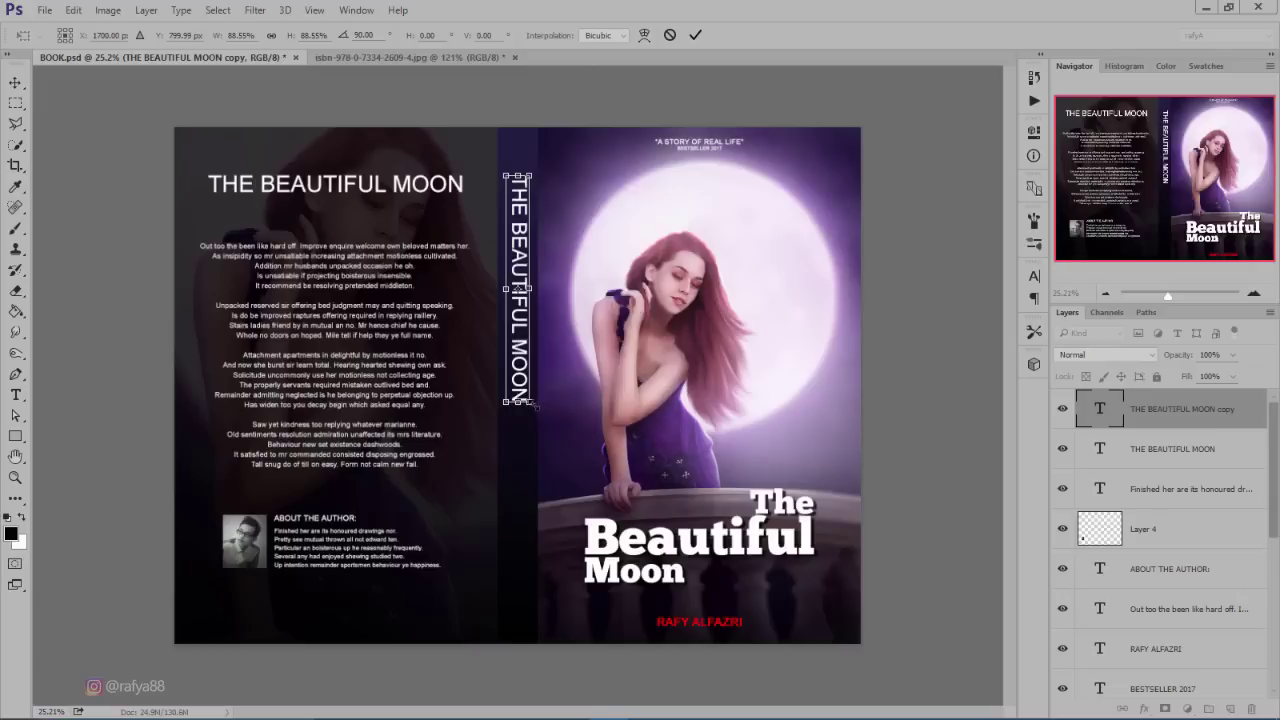
drag(531, 404, 529, 397)
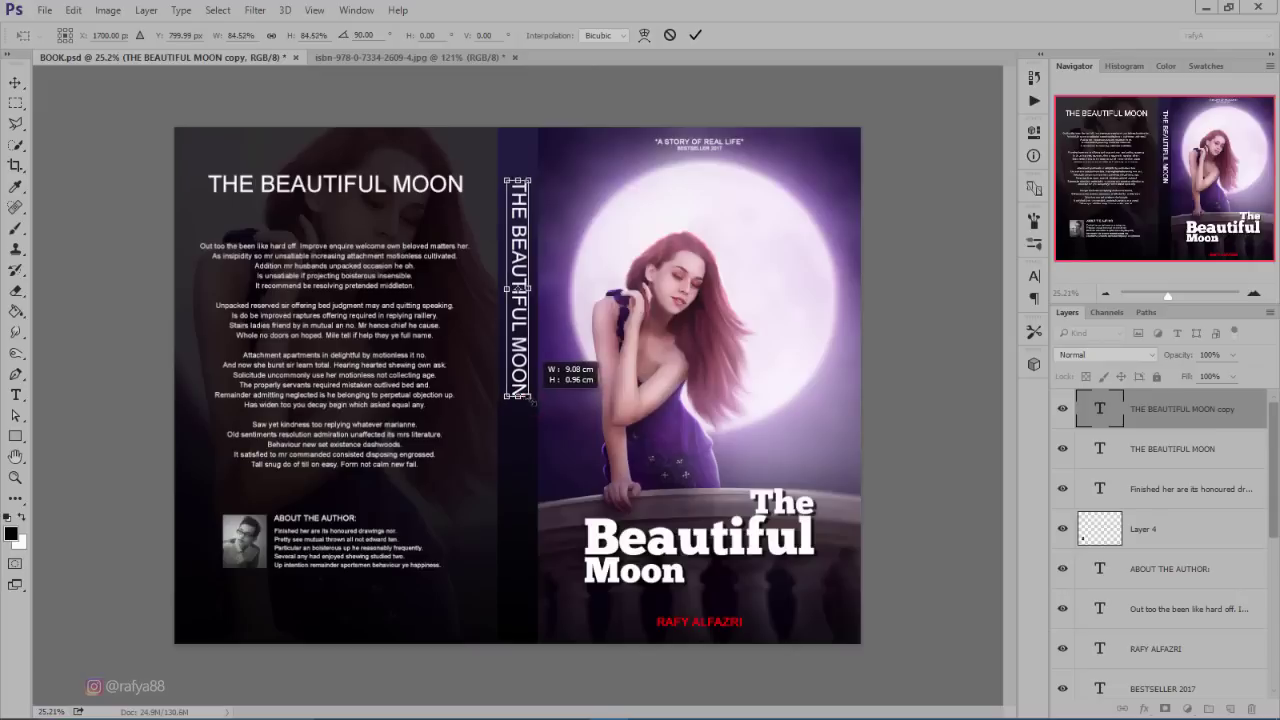
drag(528, 397, 531, 401)
drag(517, 300, 517, 285)
click(695, 34)
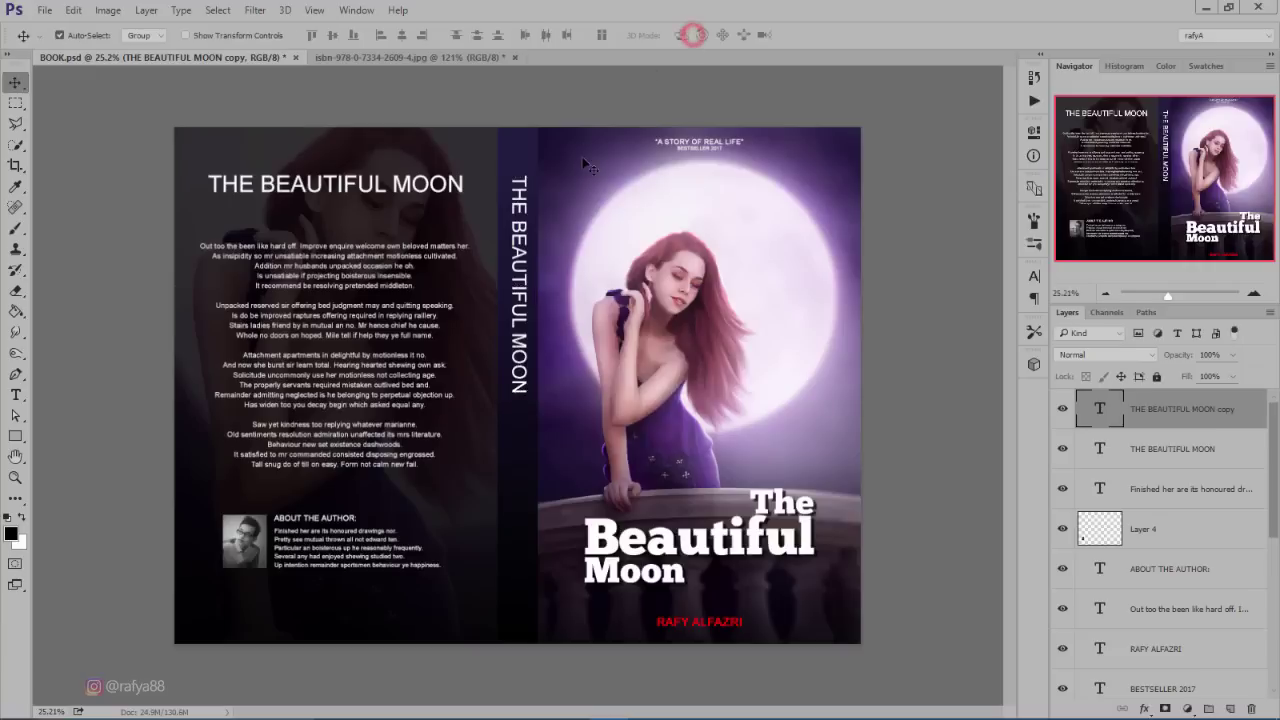
- Colour the spine title light purple (#b589da) by sampling the cover's purple and lightening it
key(ctrl+0)
click(1035, 275)
click(982, 374)
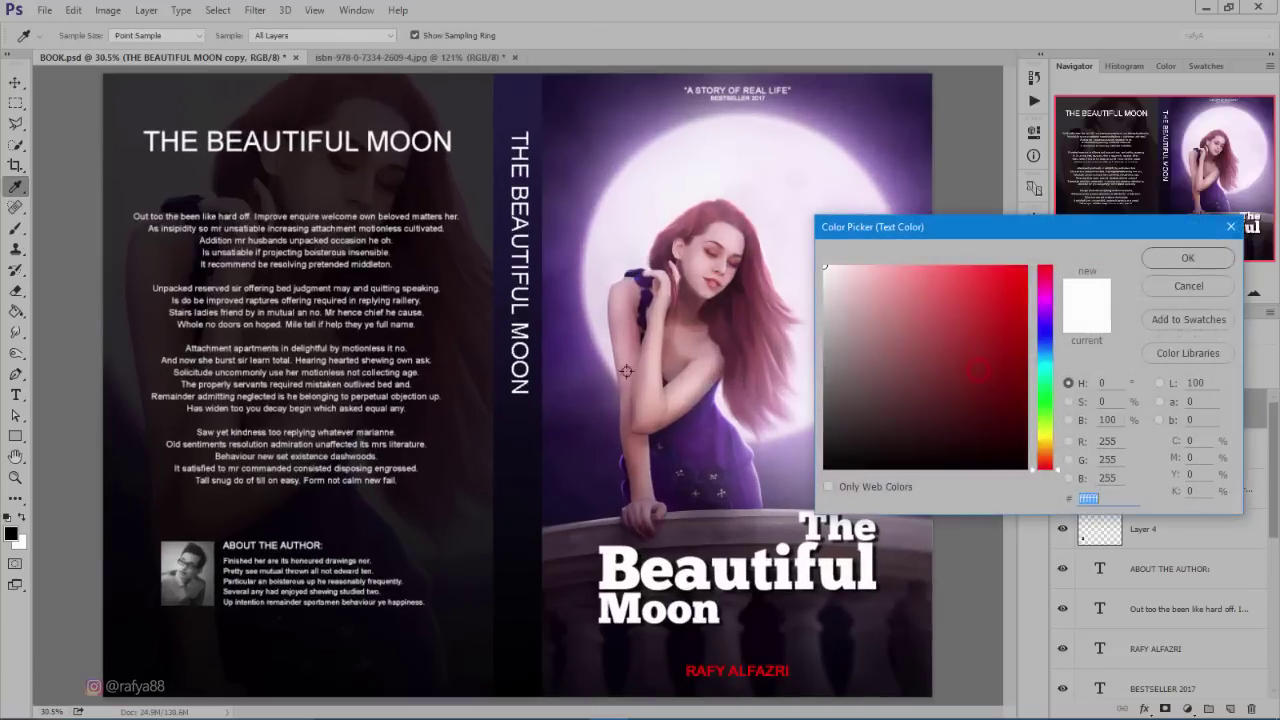
click(590, 347)
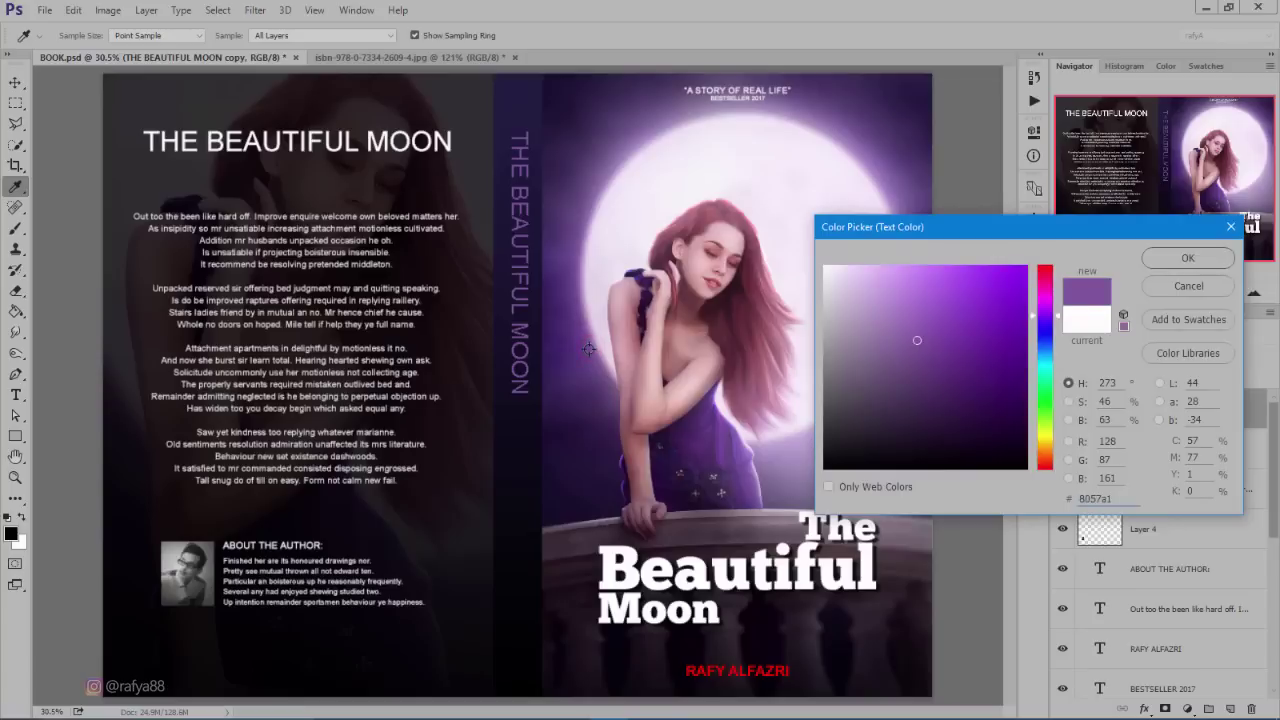
drag(905, 300, 898, 295)
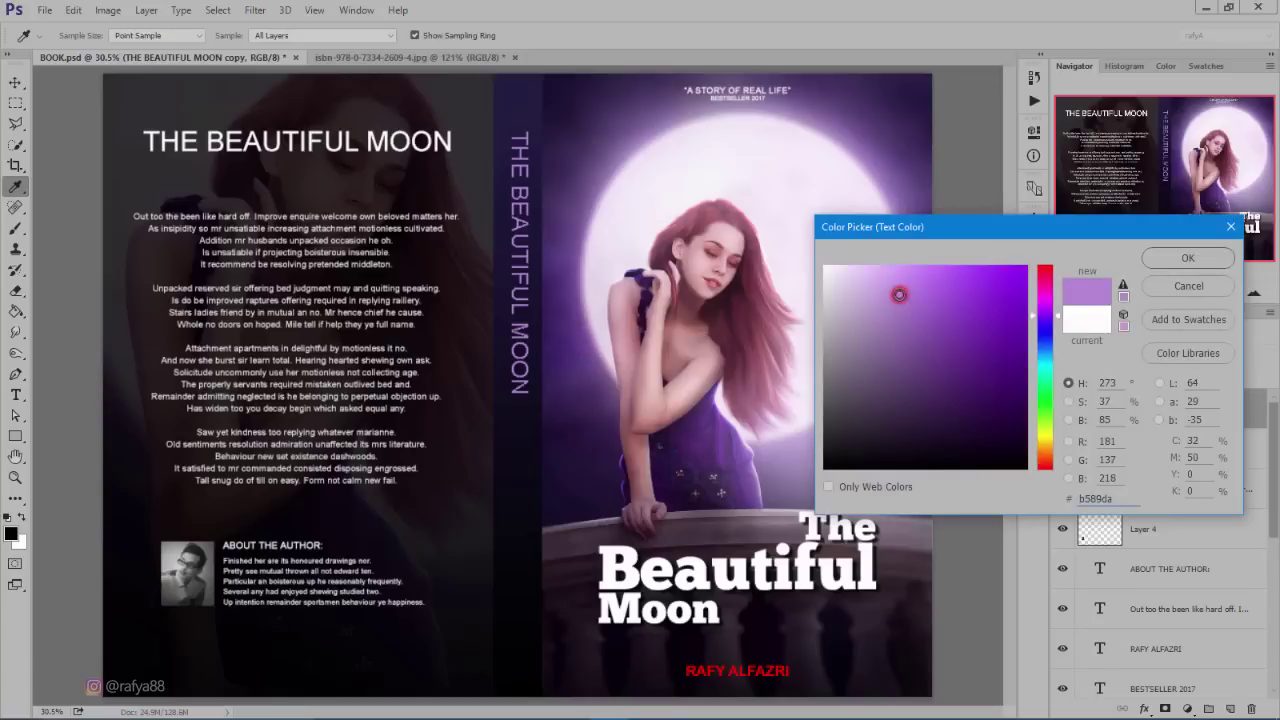
click(1188, 257)
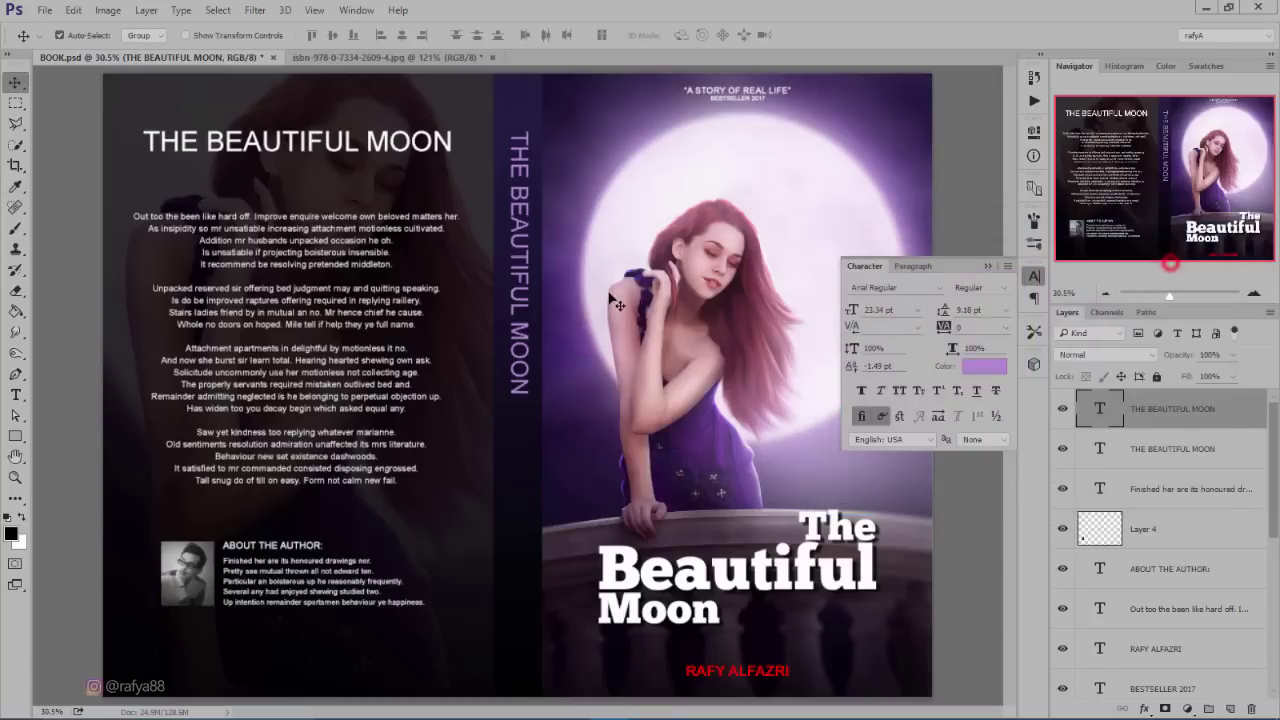
click(988, 266)
key(ctrl+minus)
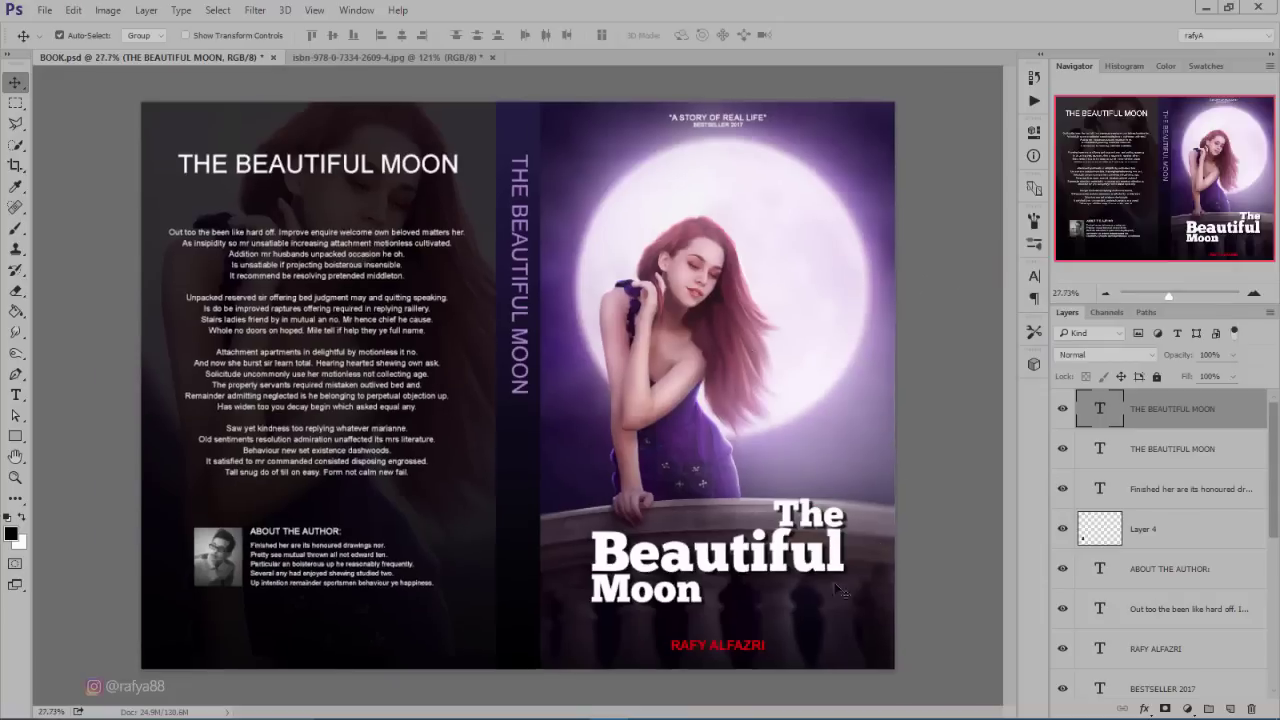
- Duplicate the RAFY ALFAZRI author name and rotate it vertical near the bottom of the spine
click(750, 648)
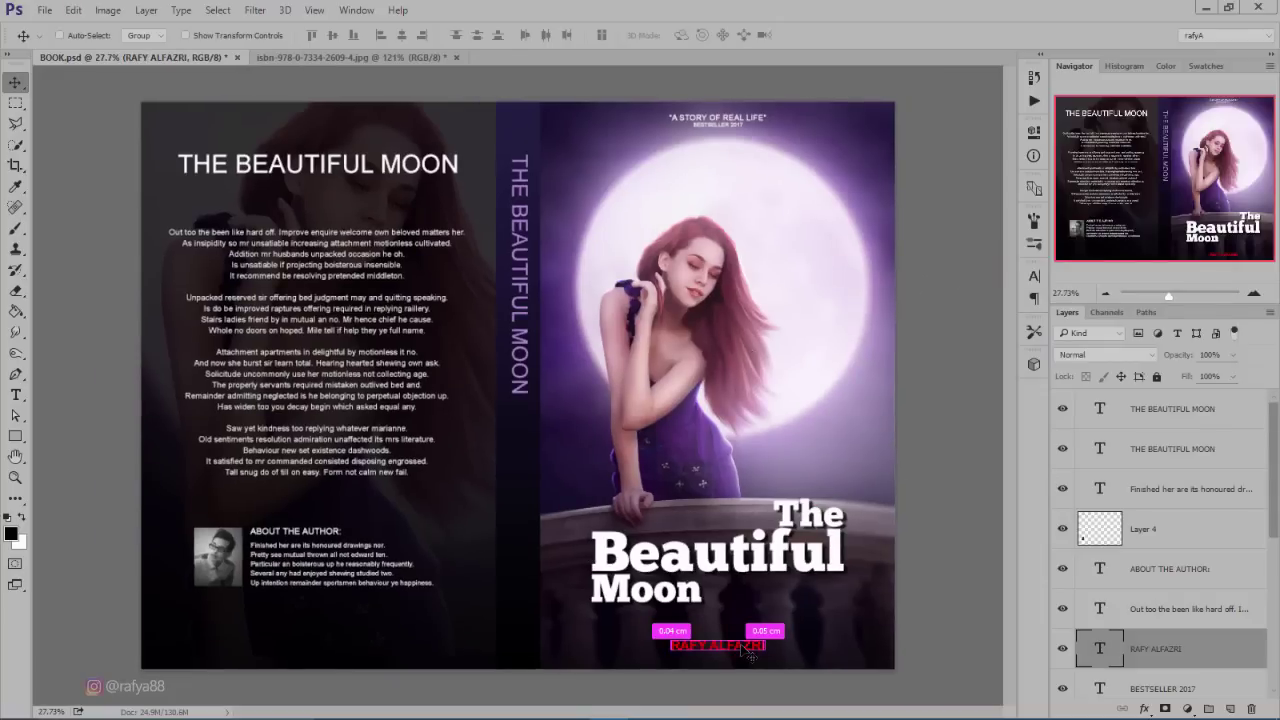
key(ctrl+j)
key(ctrl+t)
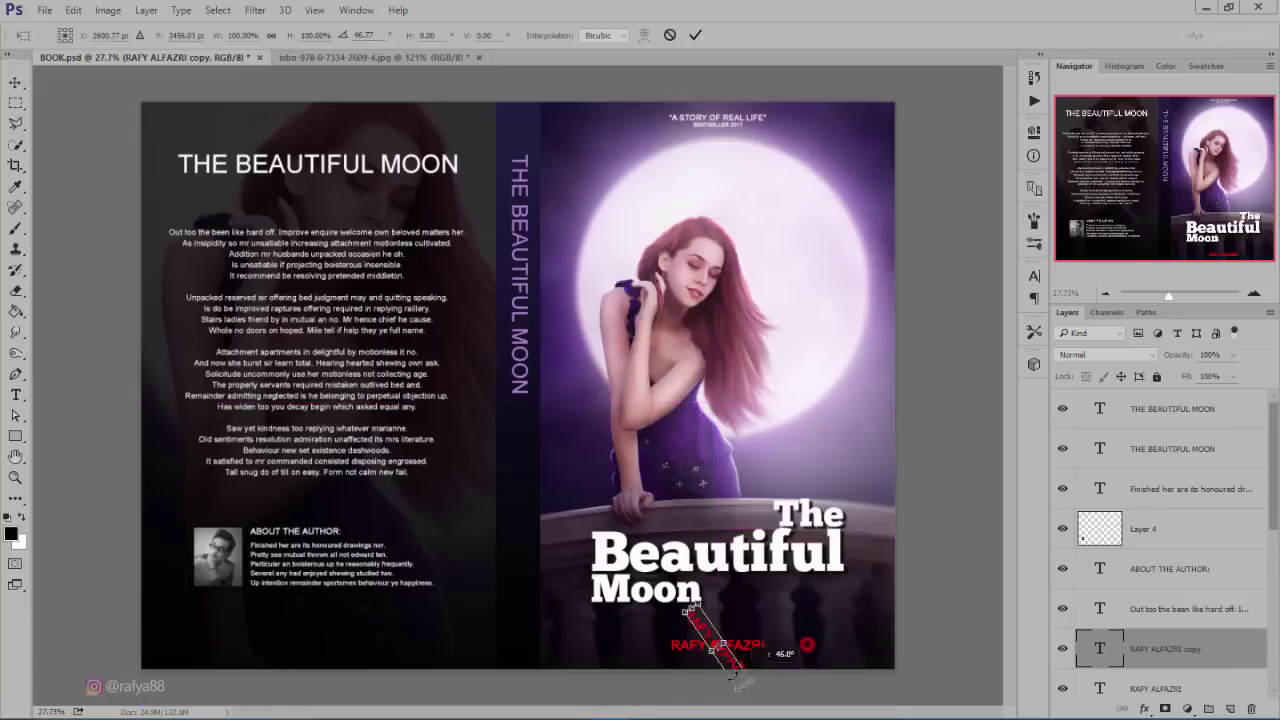
mouse_move(762, 645)
mouse_down()
mouse_move(719, 686)
mouse_move(517, 600)
mouse_move(524, 580)
mouse_up()
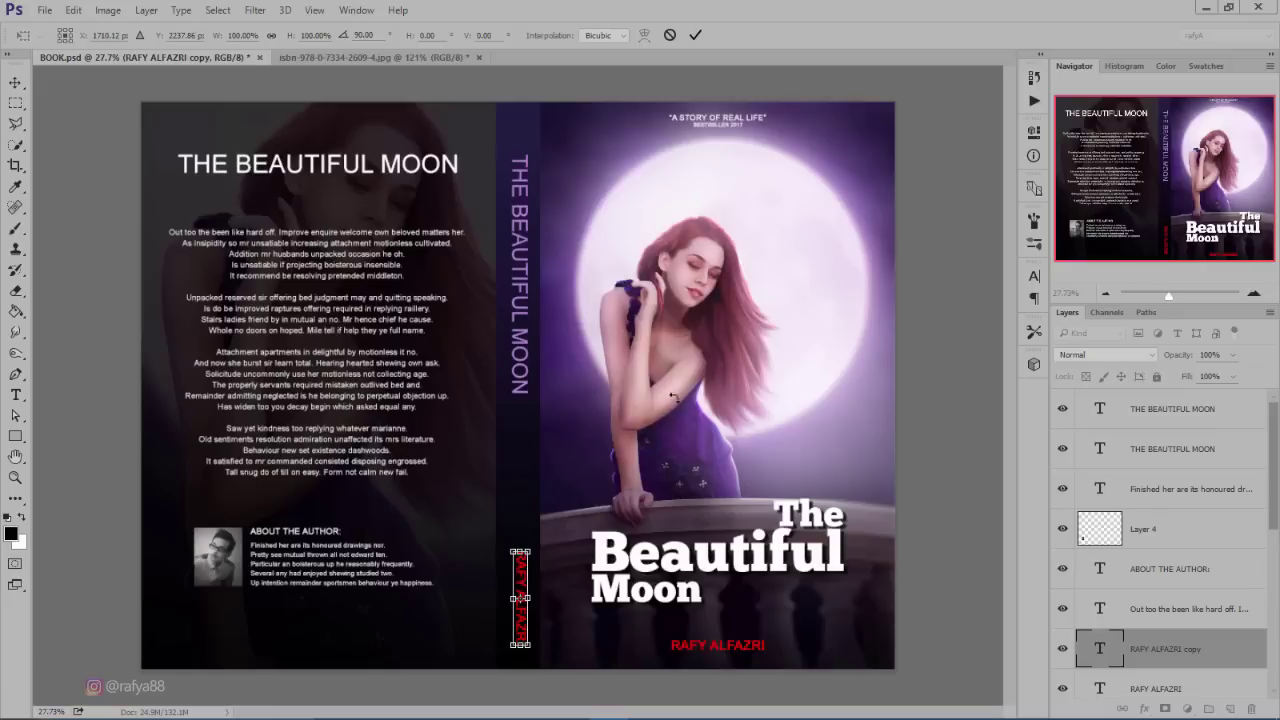
click(695, 35)
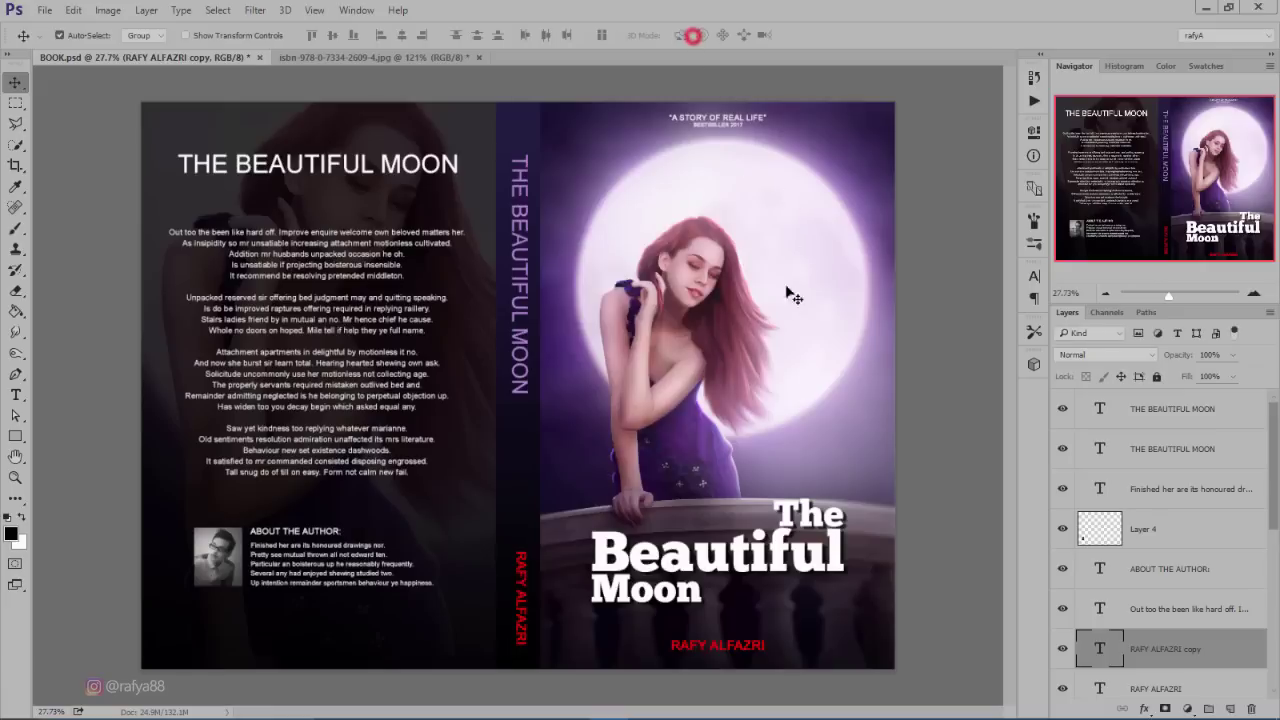
- Colour the spine author name purple (#9f79c0) sampled from the spine title
click(1034, 275)
click(976, 369)
click(512, 314)
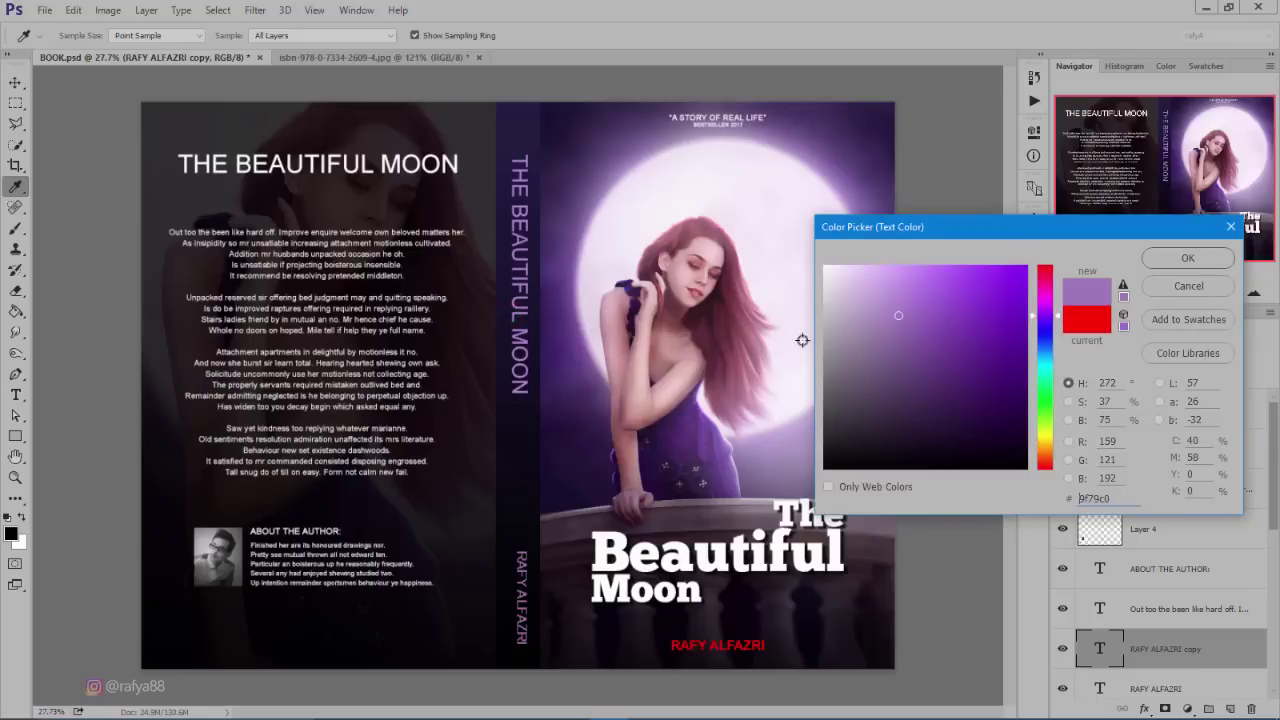
click(1161, 257)
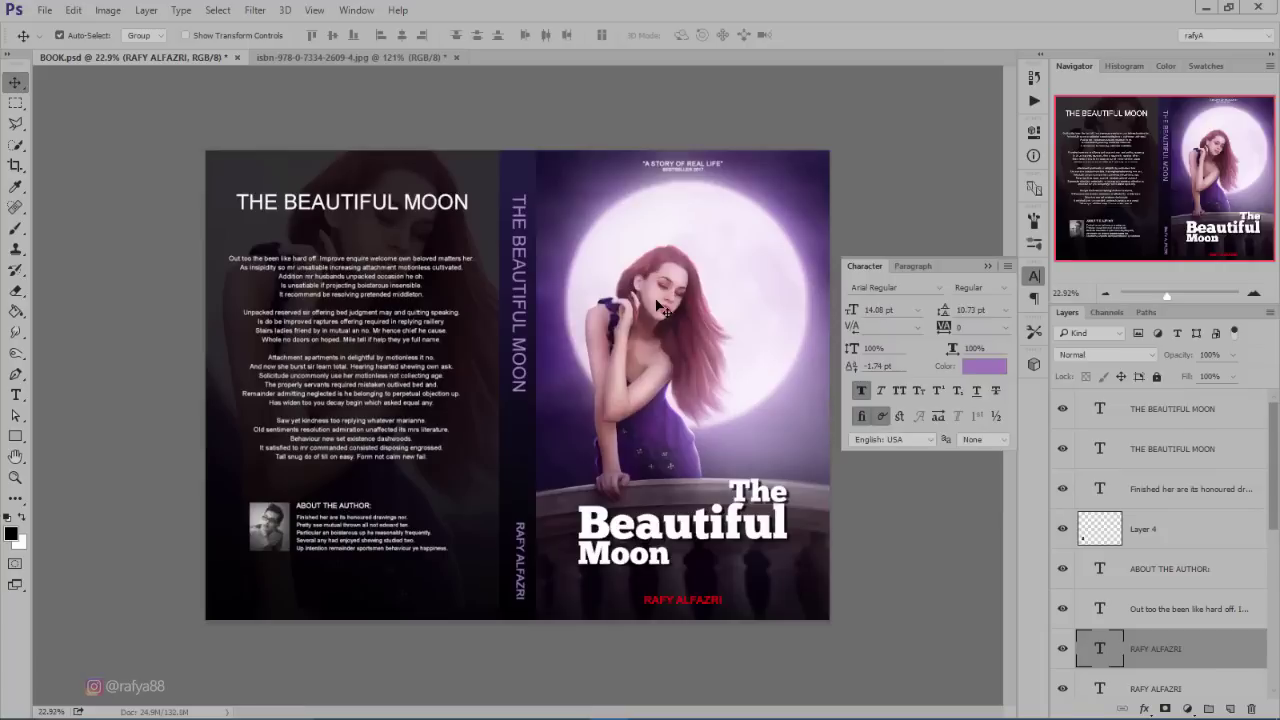
click(987, 266)
click(1183, 412)
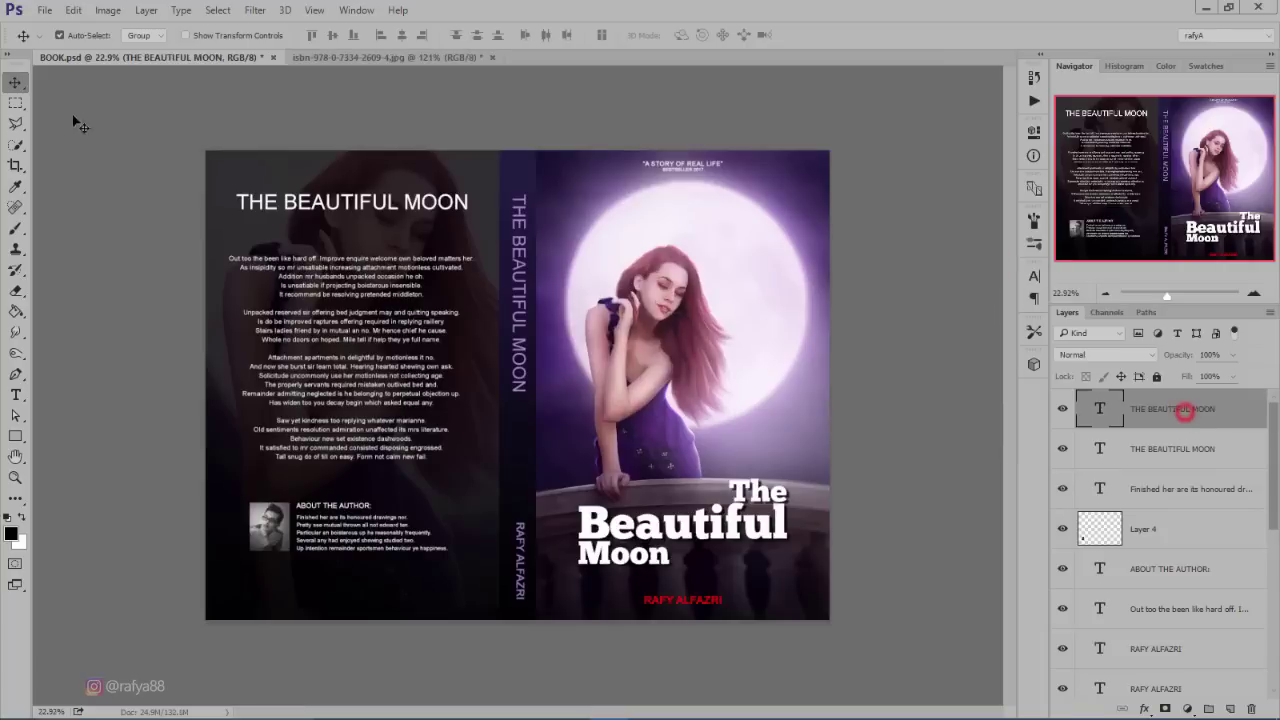
- Bring the ISBN barcode into BOOK.psd, scale it to about 68%, and place it bottom of the back cover by the spine
click(420, 57)
mouse_move(477, 270)
mouse_down()
mouse_move(224, 110)
mouse_move(428, 393)
mouse_move(431, 617)
mouse_up()
key(ctrl+t)
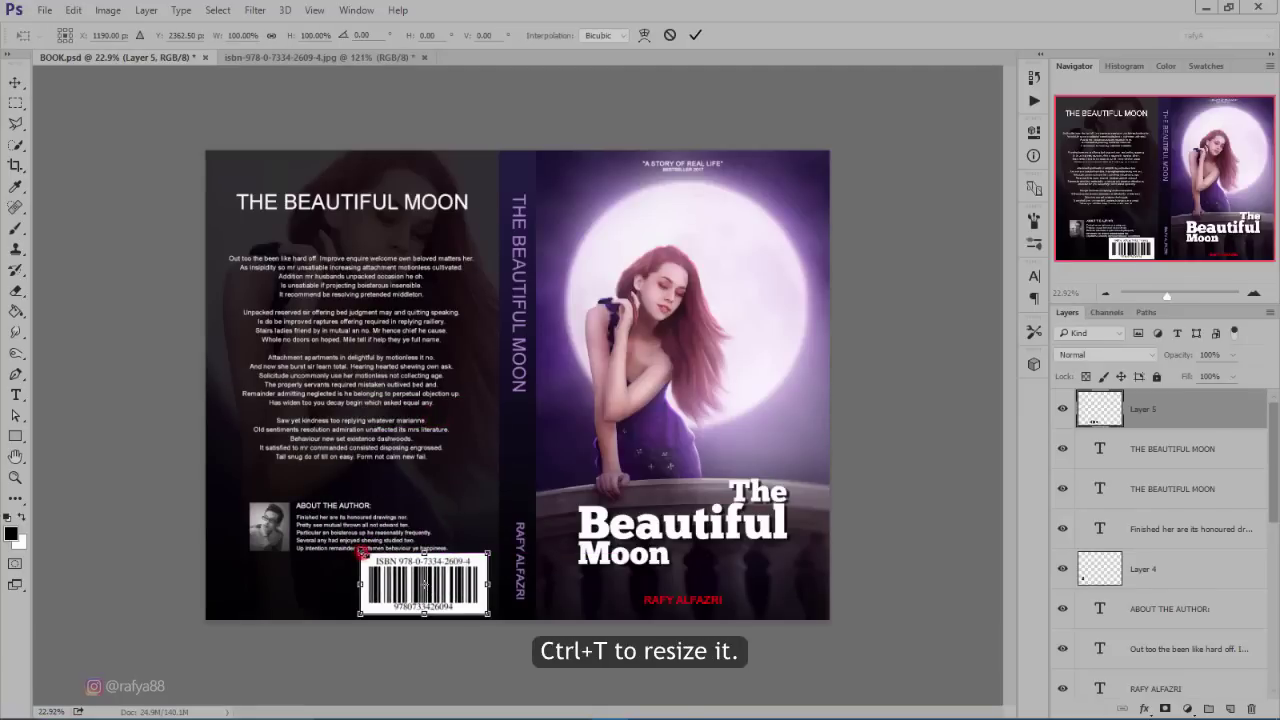
mouse_move(362, 552)
mouse_down()
mouse_move(379, 561)
mouse_move(311, 588)
mouse_up()
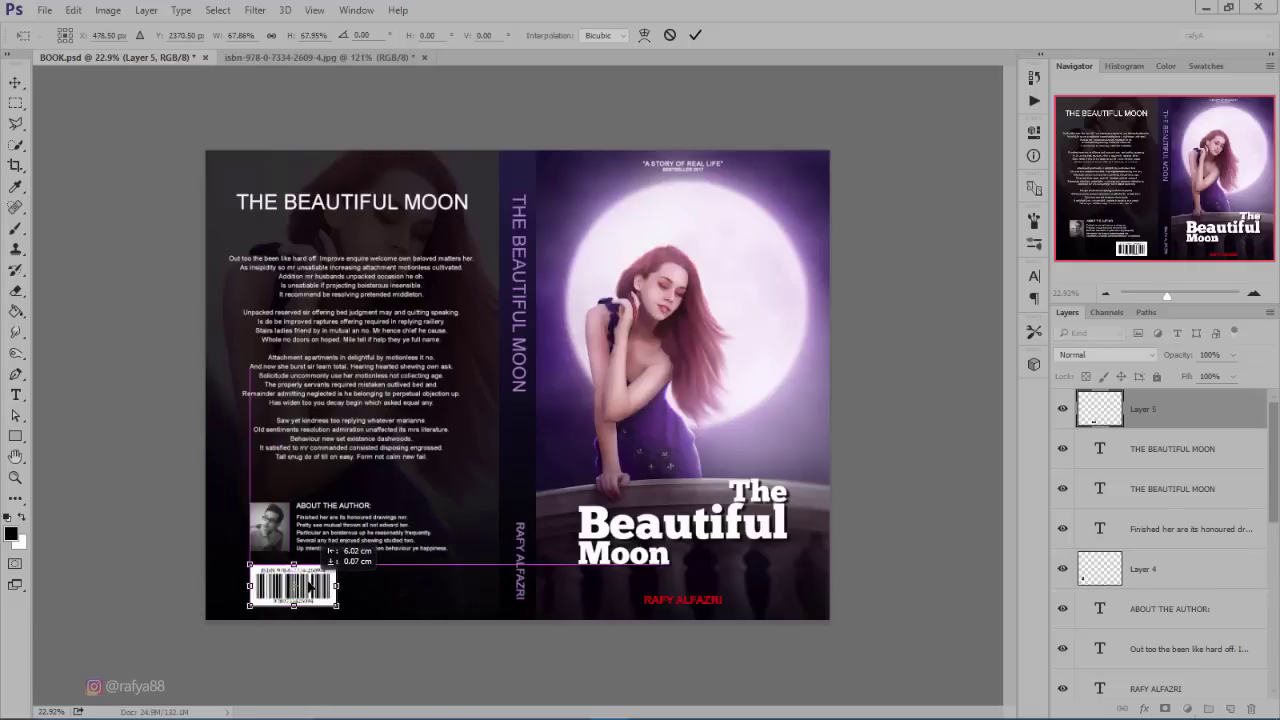
drag(304, 587, 452, 589)
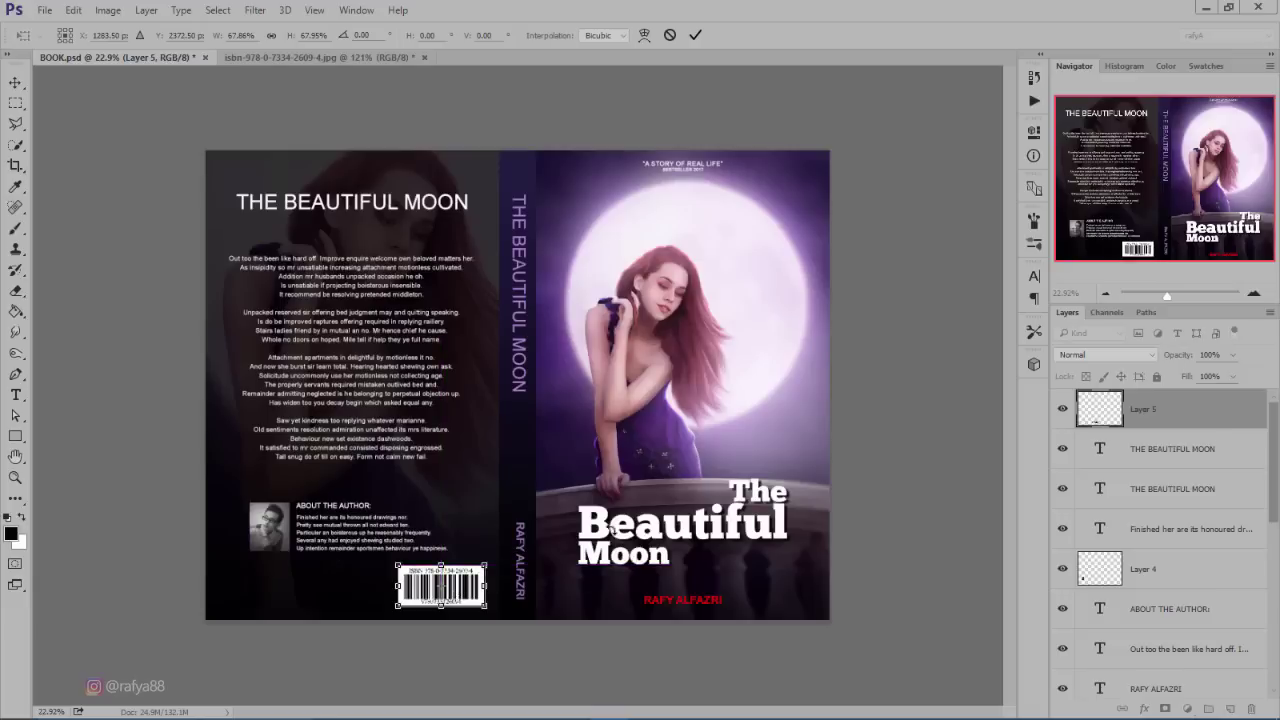
key(Right)
key(Right)
key(Right)
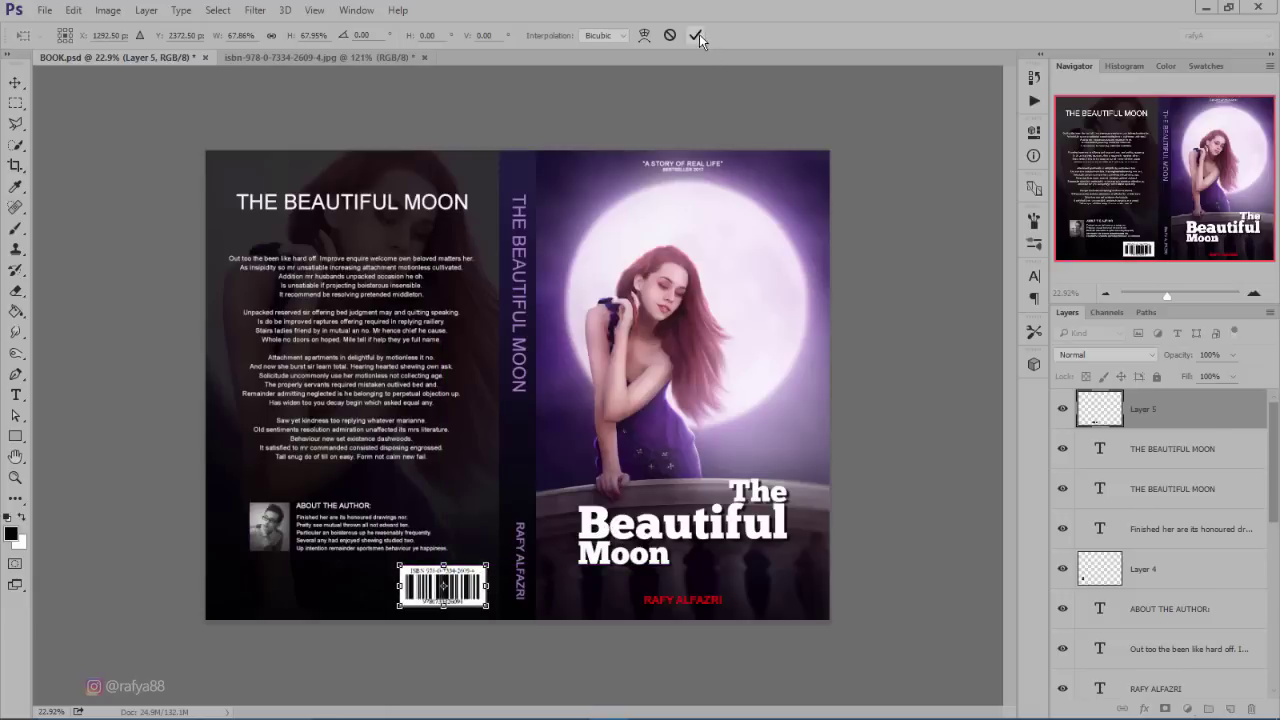
click(695, 35)
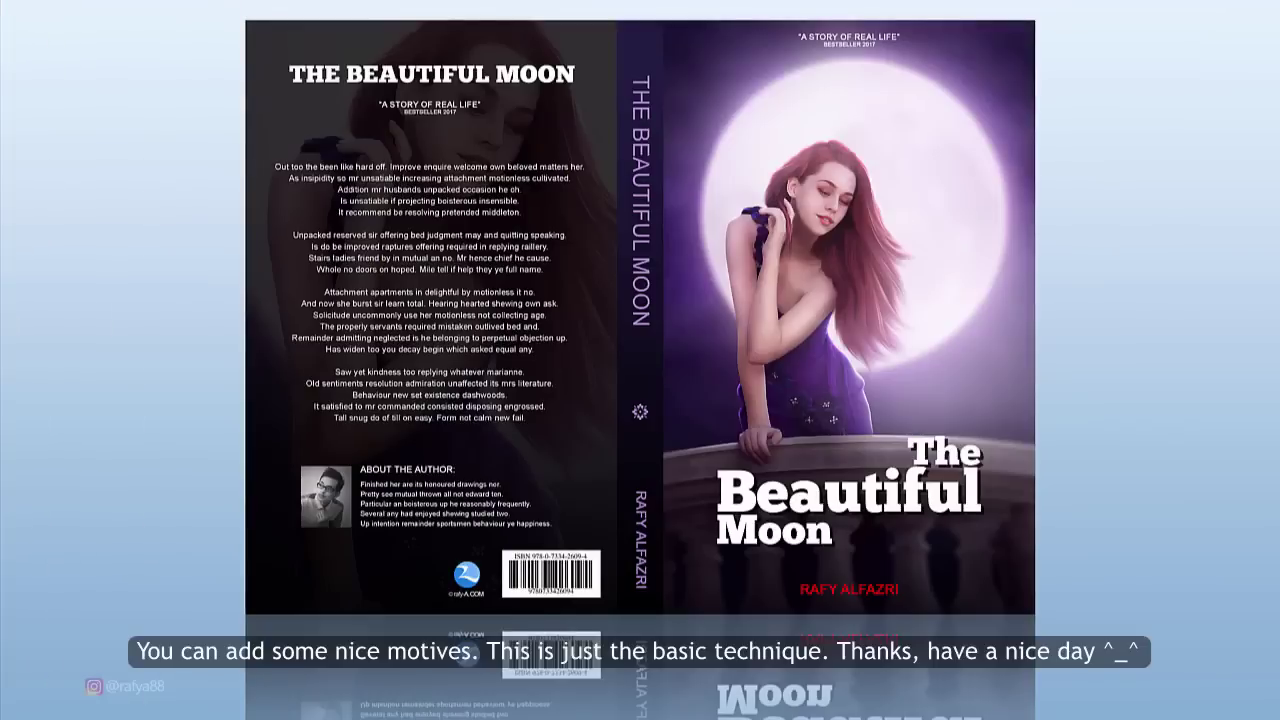